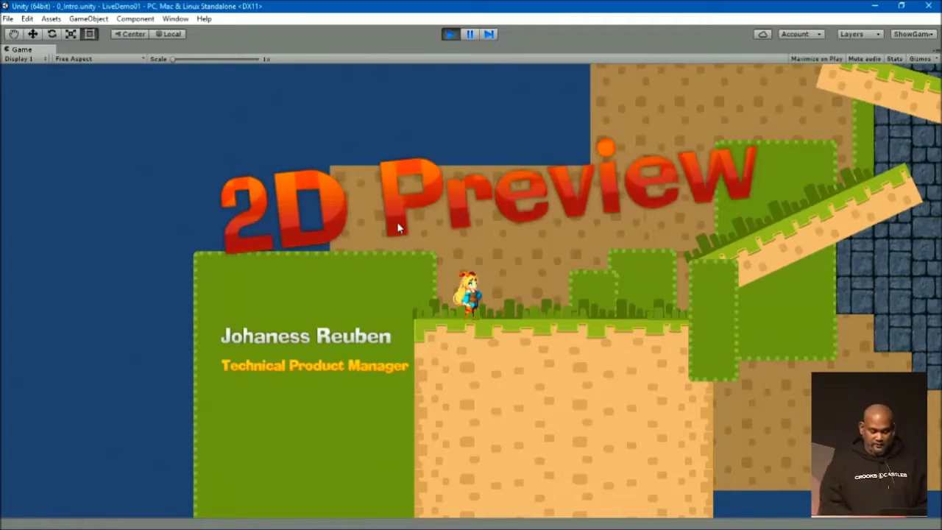
- Run the character left and right, then jump it up onto the first higher ledges
key(Right)
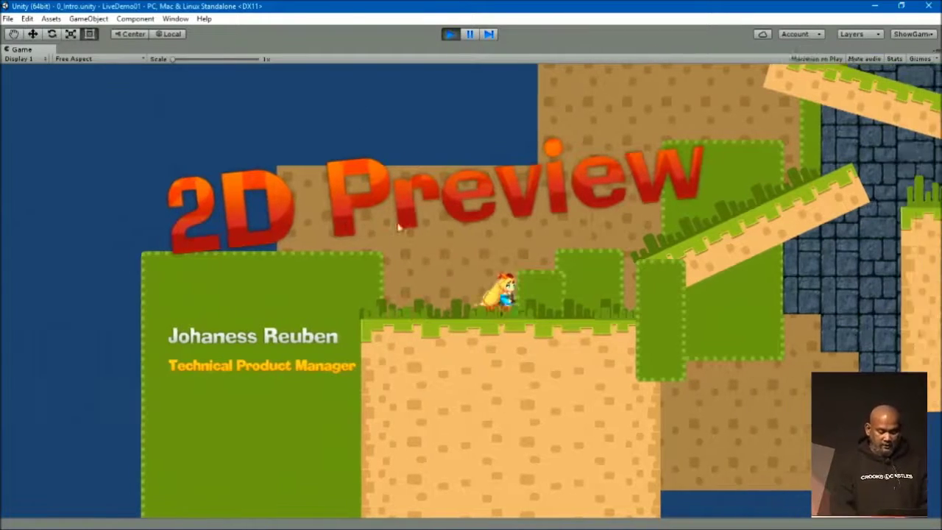
key(Left)
key(Right)
key(space)
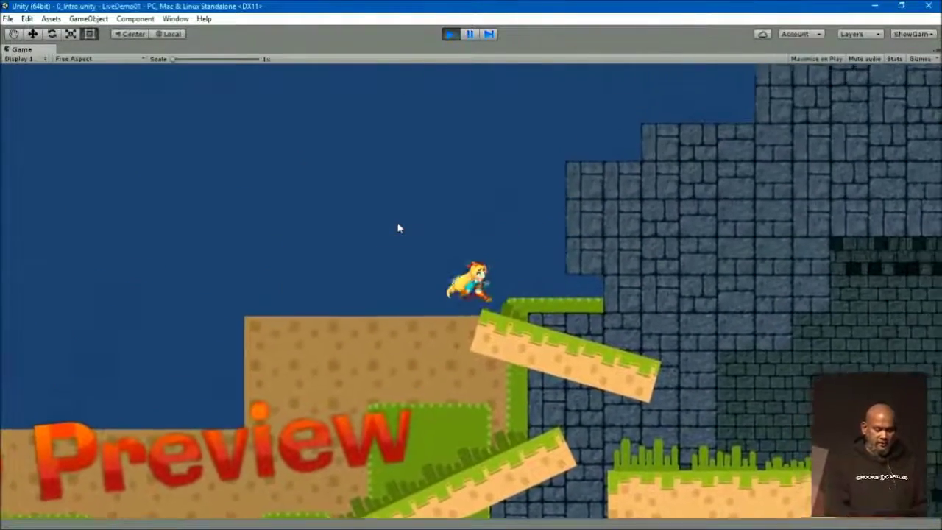
key(space)
key(Right)
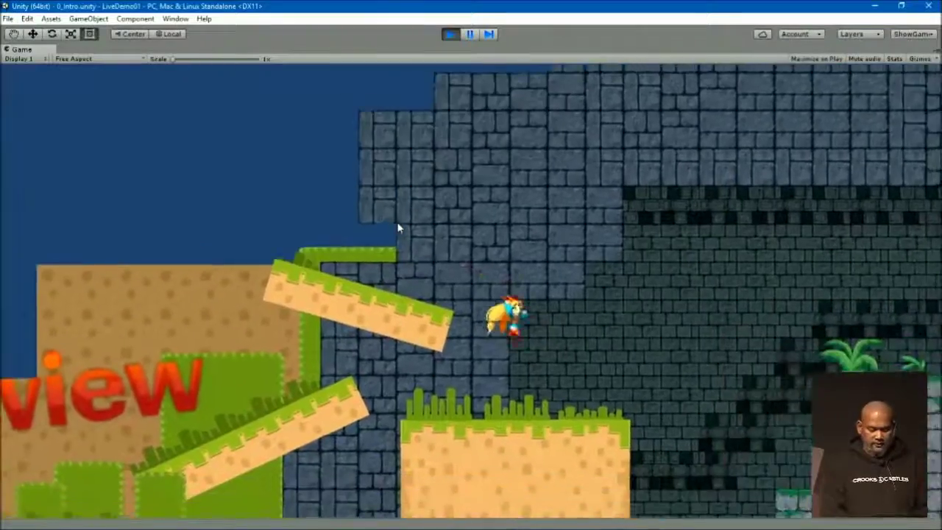
- Jump onto the grassy ledge, run past the waterfall to the upper ledge, then stop Play mode
key(space)
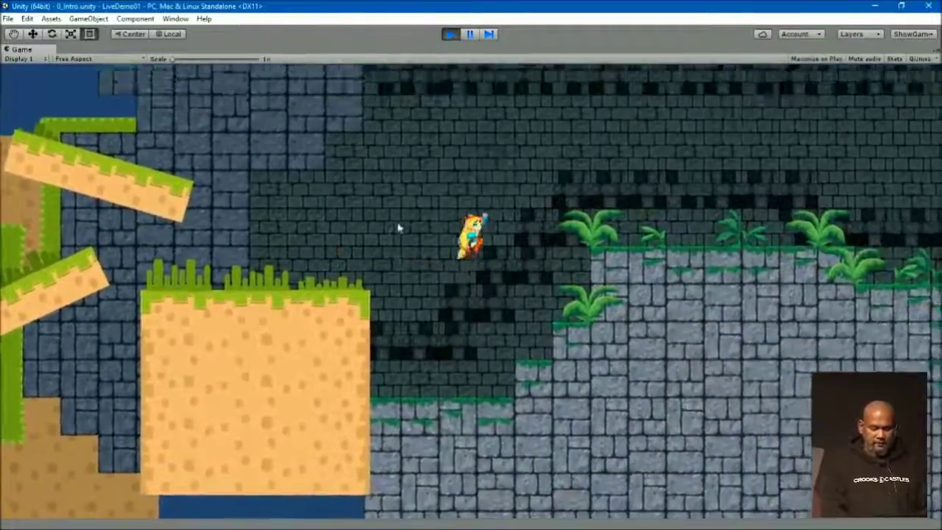
key(Right)
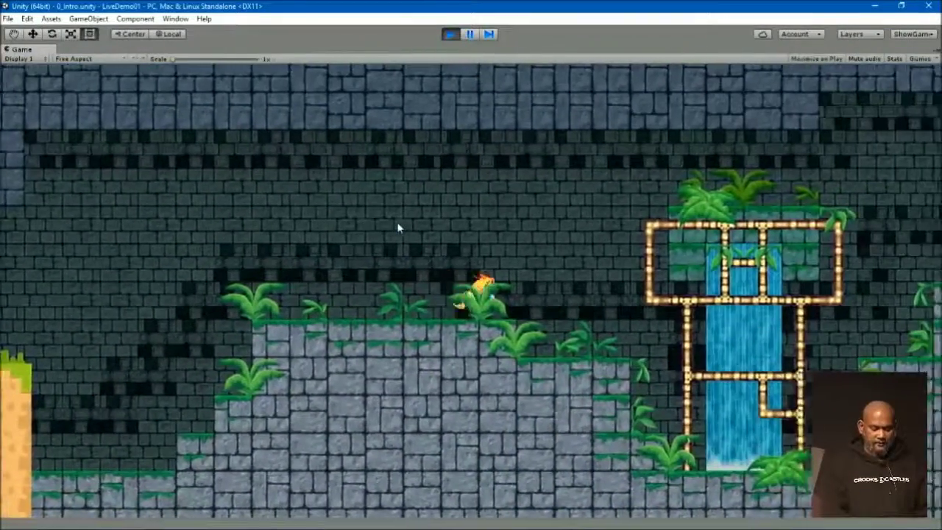
key(Right)
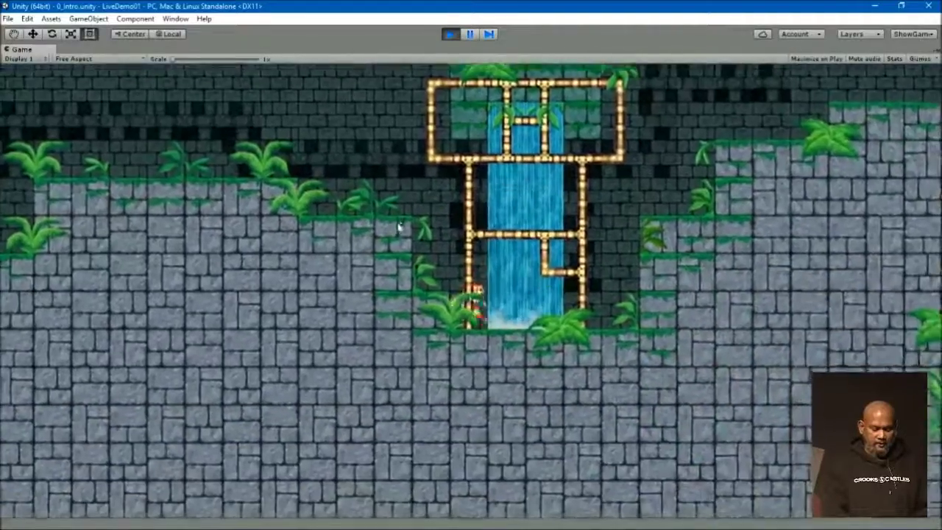
key(space)
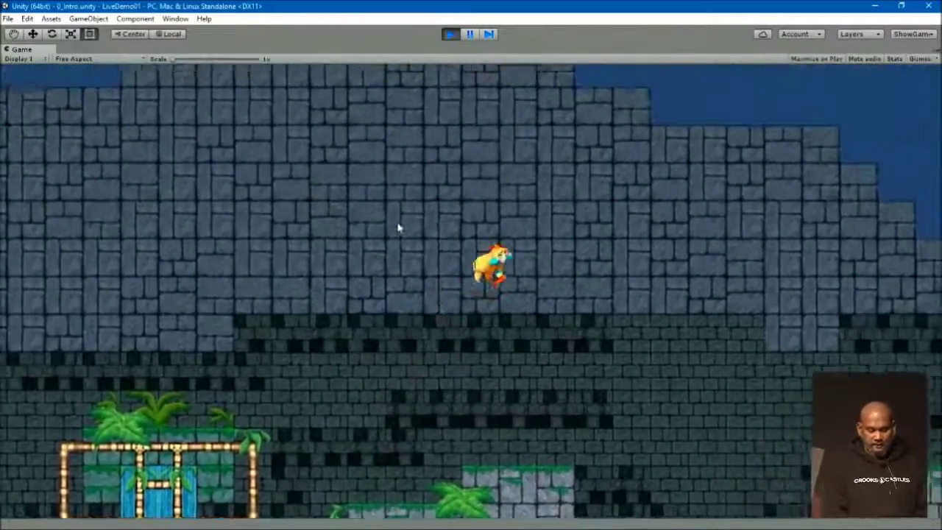
key(space)
key(space)
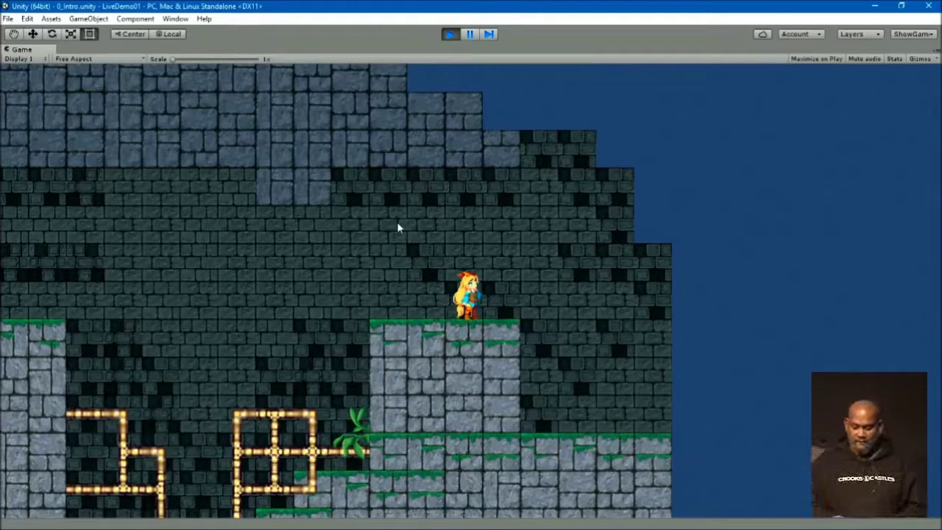
click(450, 34)
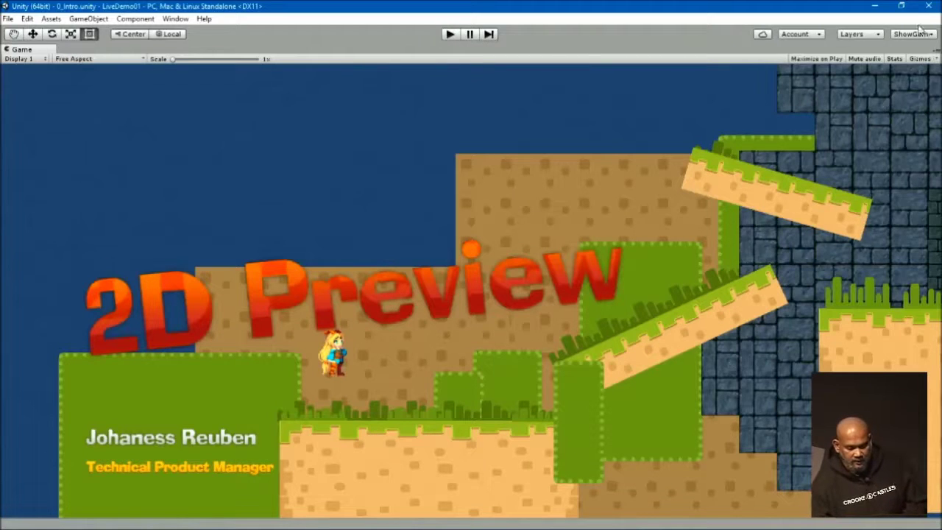
- Apply the 2DStart layout and open 1_Blank from the Scenes folder
click(903, 35)
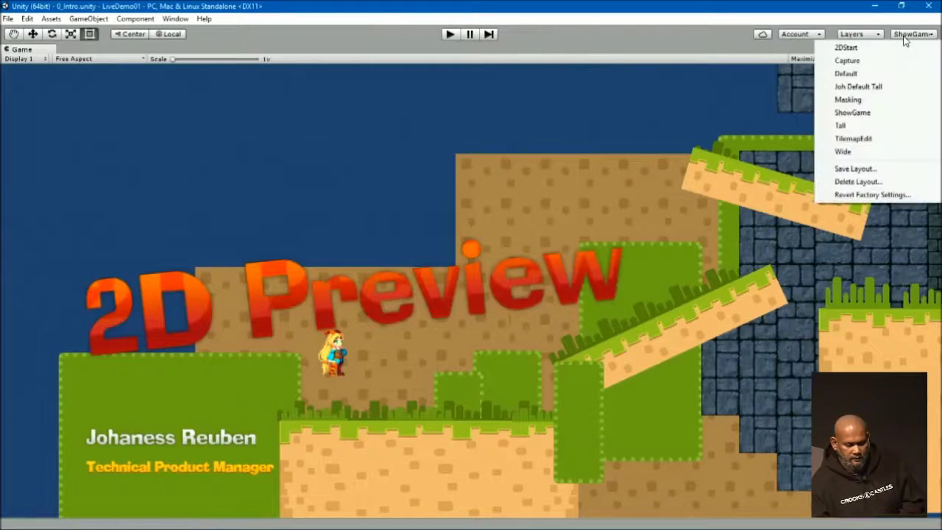
click(853, 44)
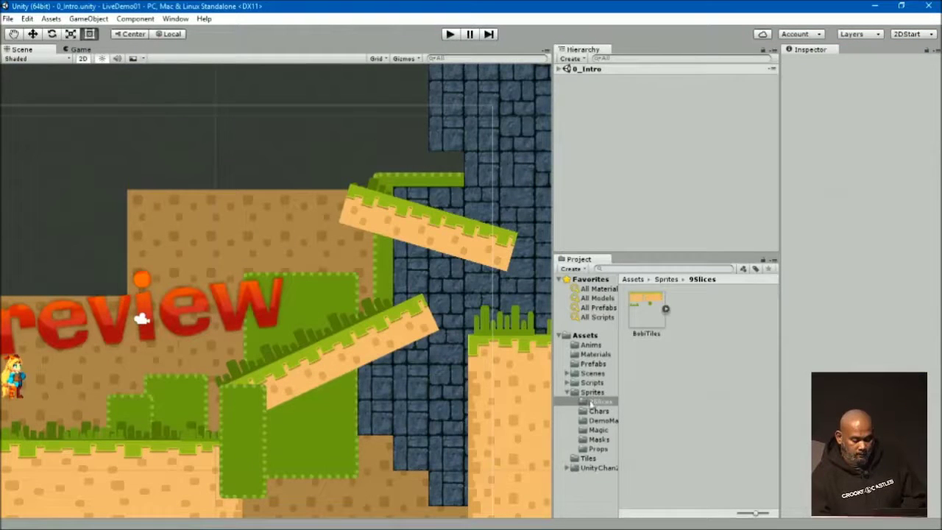
click(591, 374)
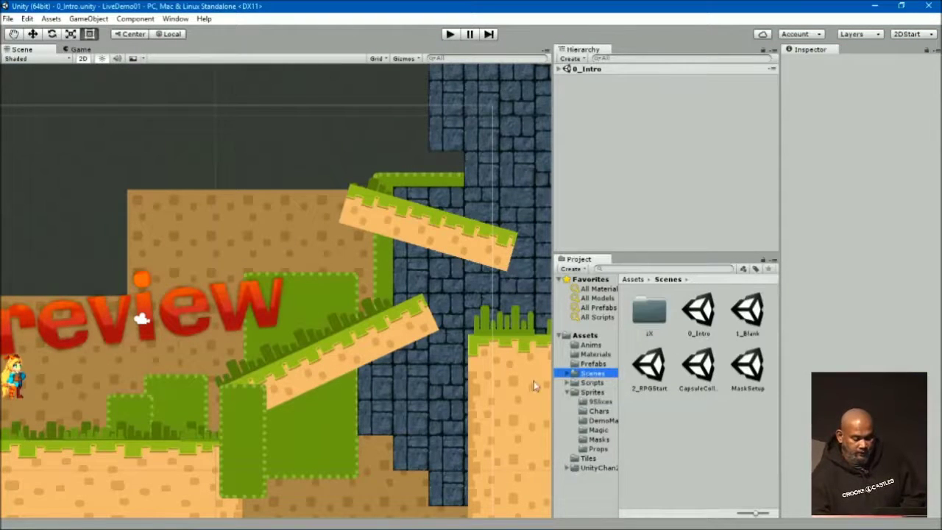
click(567, 374)
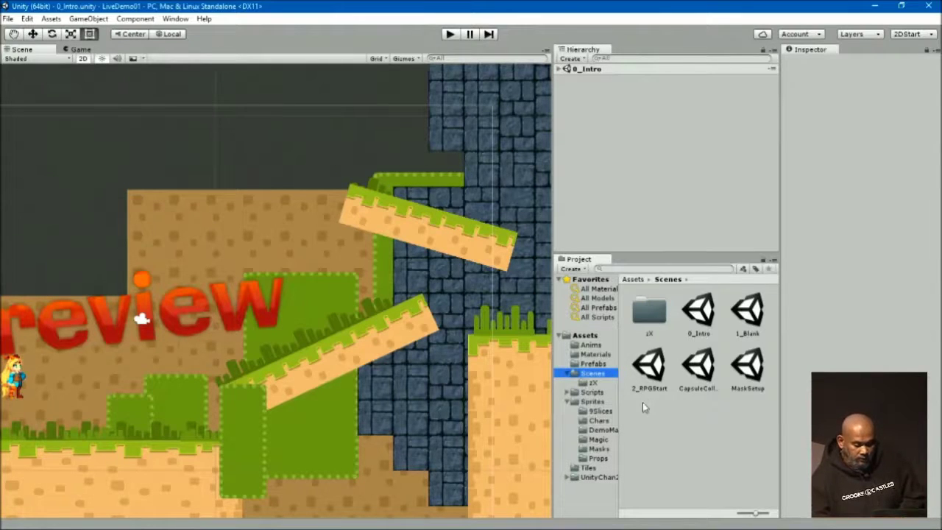
double_click(699, 313)
double_click(747, 313)
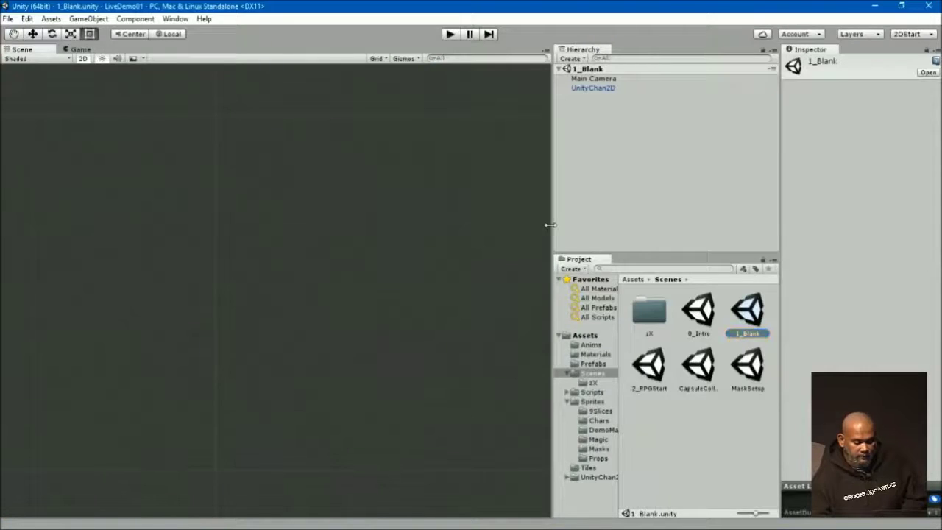
- Widen the Scene view and frame the UnityChan2D character in it
drag(550, 226, 748, 240)
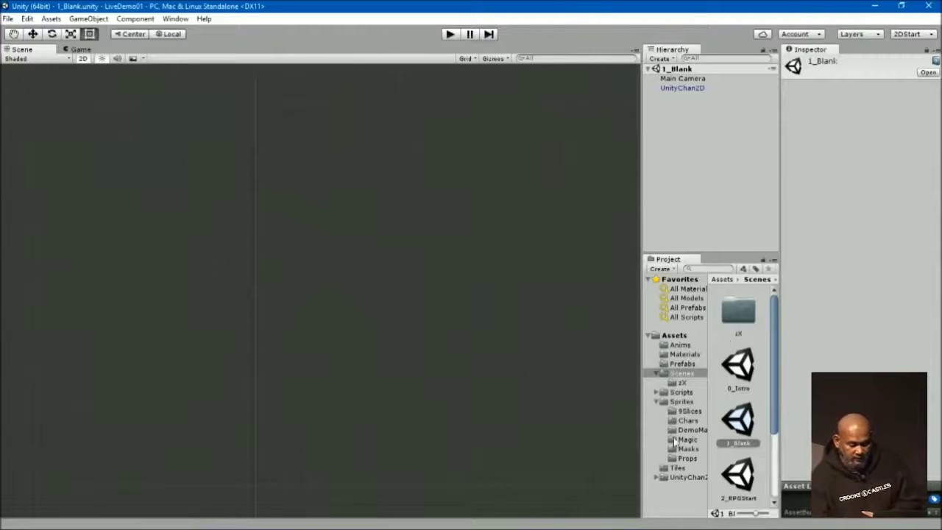
click(680, 431)
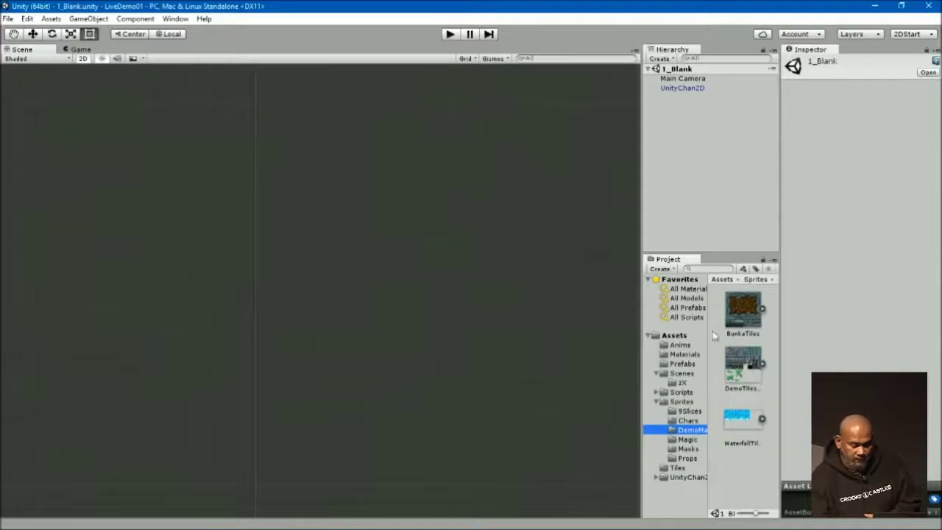
click(688, 374)
scroll(746, 423, down, 1)
scroll(739, 412, down, 2)
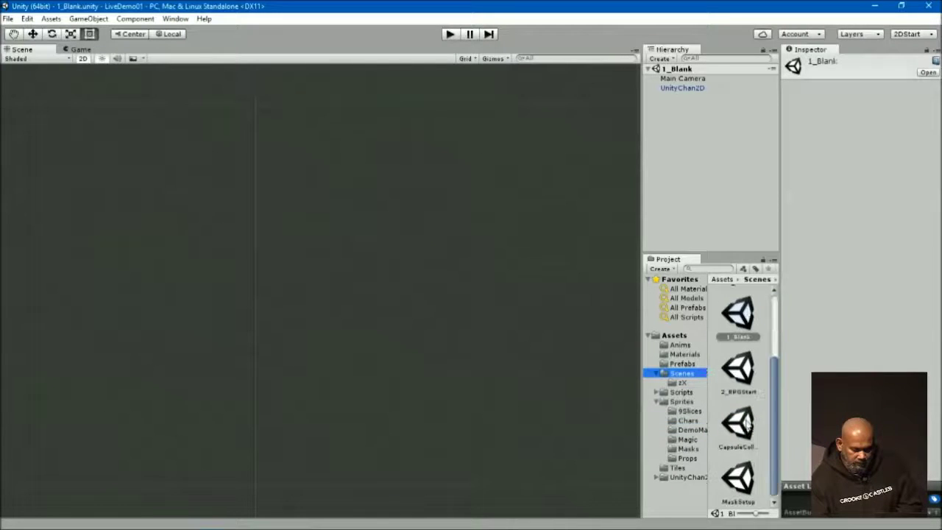
click(669, 88)
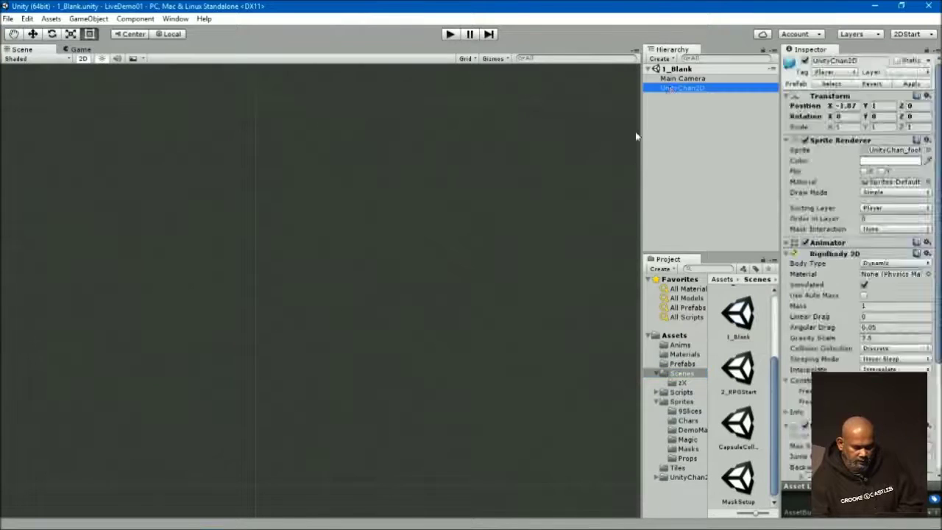
click(502, 235)
click(676, 90)
double_click(676, 92)
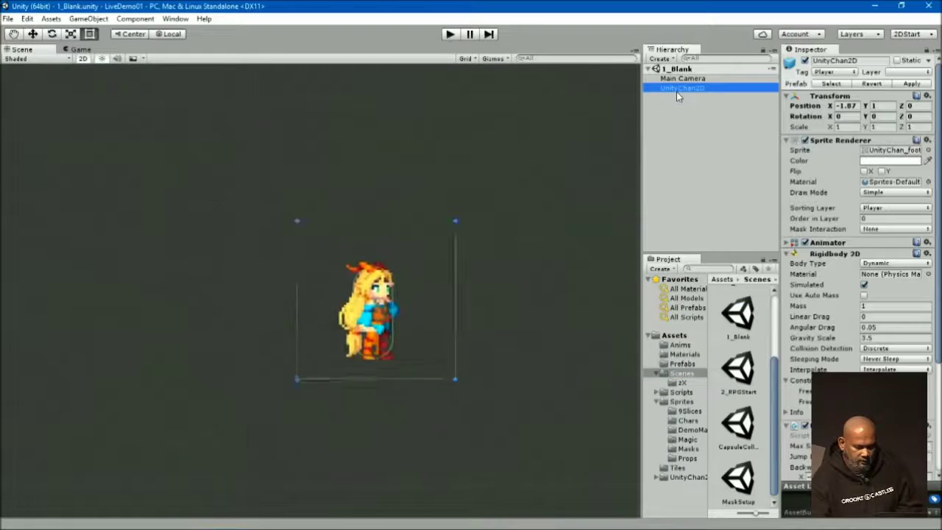
- Open Sprites > 9Slices and expand BobiTiles to list its sliced sprites
scroll(532, 285, down, 1)
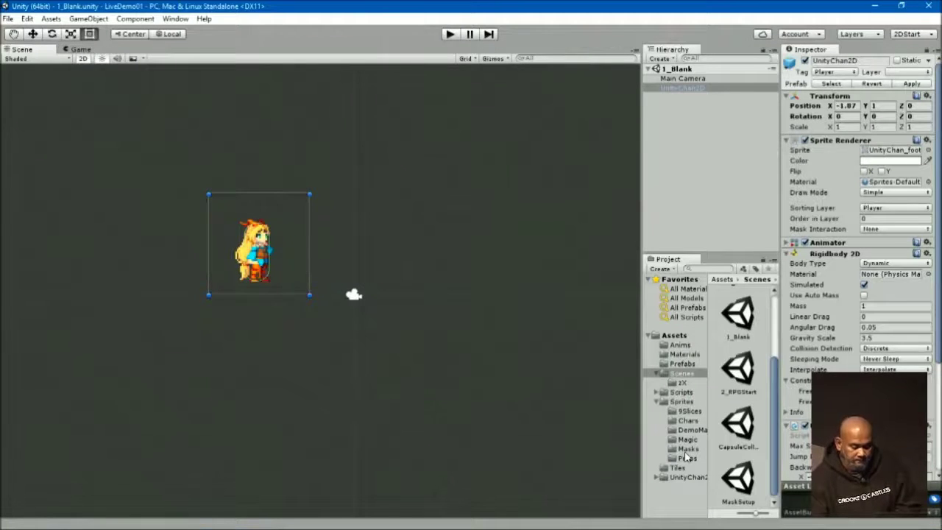
click(688, 411)
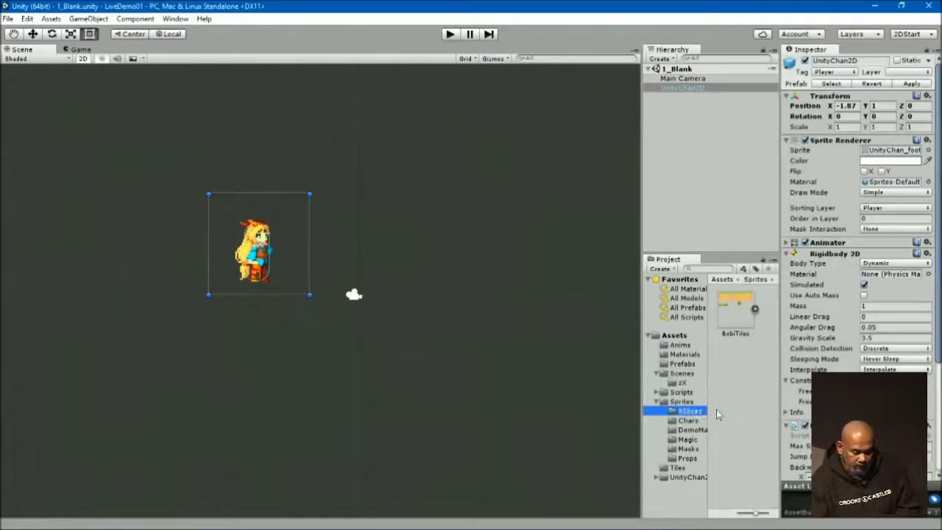
click(754, 308)
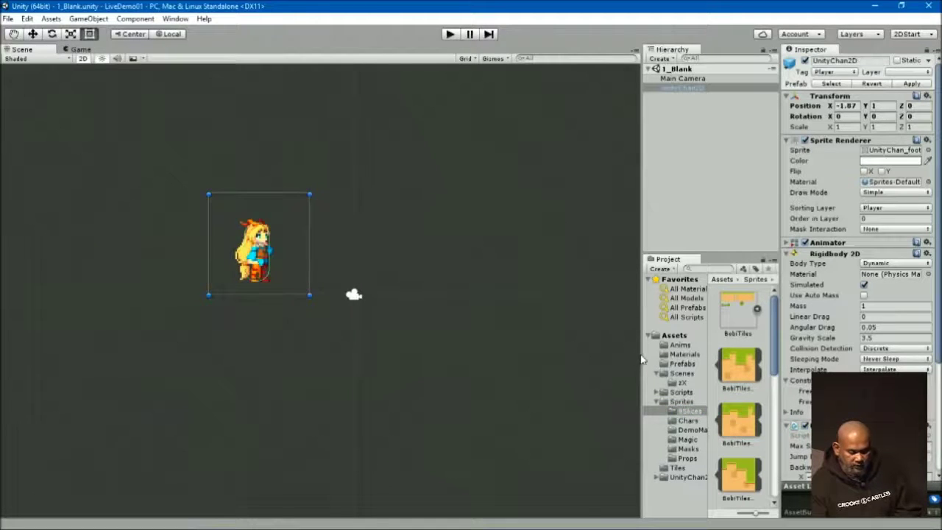
drag(642, 356, 558, 356)
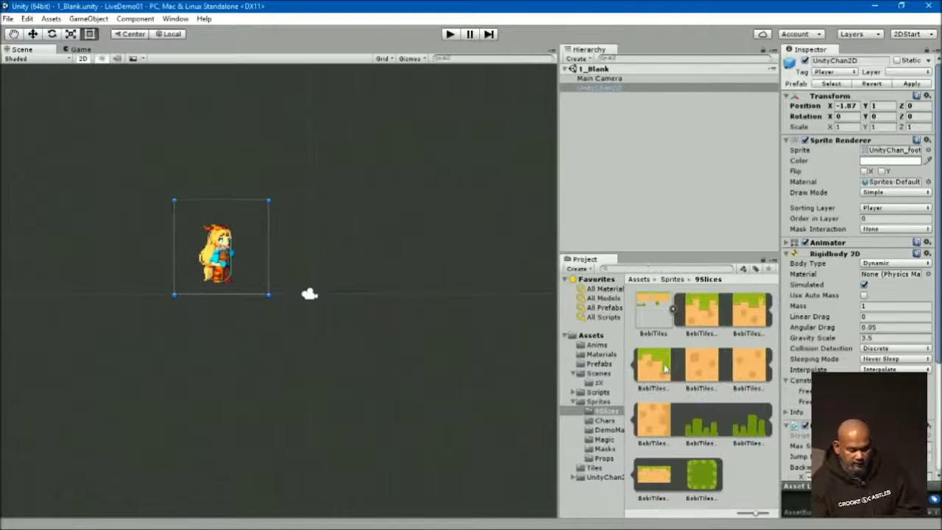
mouse_move(653, 366)
mouse_down()
mouse_move(308, 379)
mouse_move(208, 351)
mouse_up()
mouse_move(697, 320)
mouse_down()
mouse_move(273, 351)
mouse_move(234, 372)
mouse_up()
drag(168, 319, 317, 386)
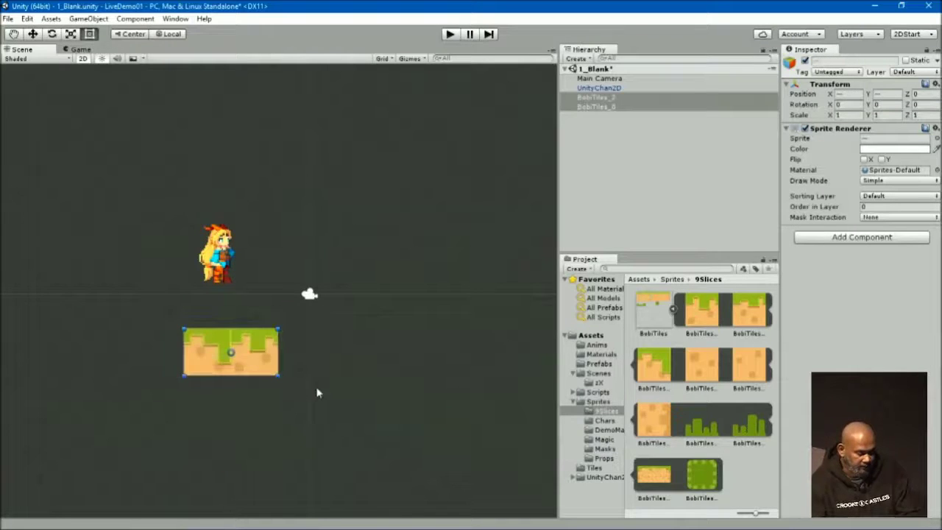
key(ctrl+d)
drag(284, 368, 388, 361)
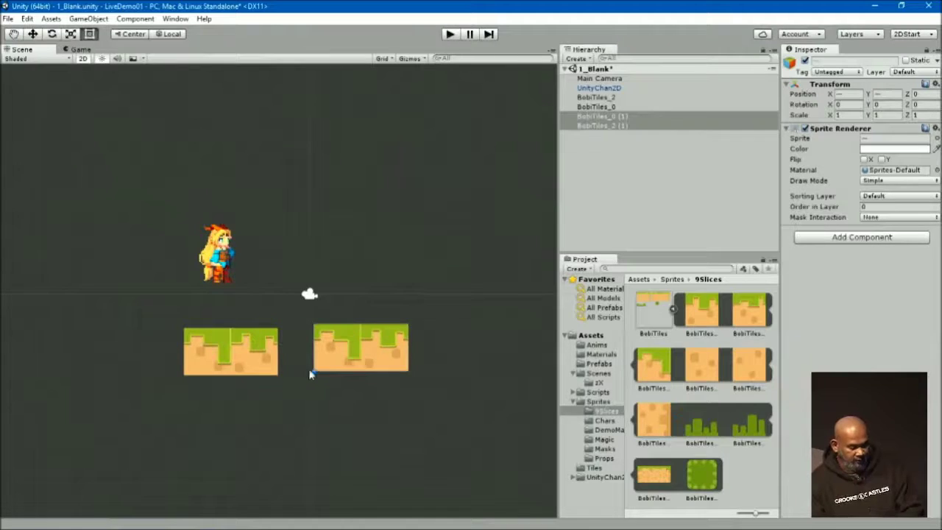
drag(310, 375, 275, 375)
mouse_move(153, 319)
mouse_down()
mouse_move(380, 395)
mouse_move(562, 363)
mouse_up()
key(ctrl+d)
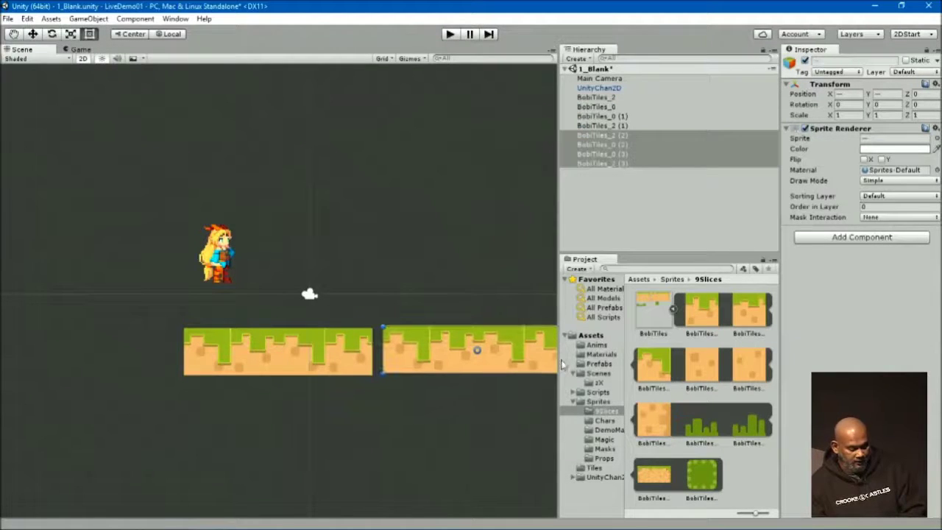
drag(375, 381, 366, 378)
middle_drag(368, 379, 247, 388)
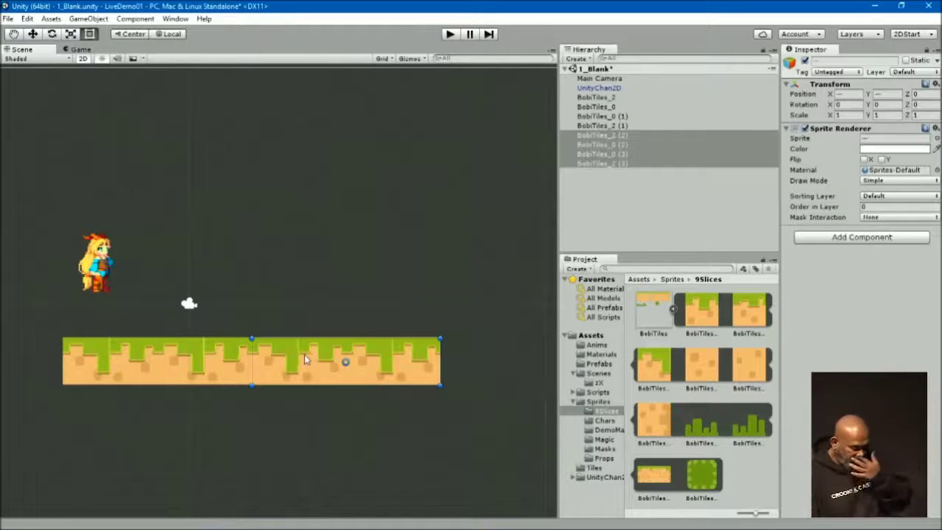
drag(35, 326, 495, 425)
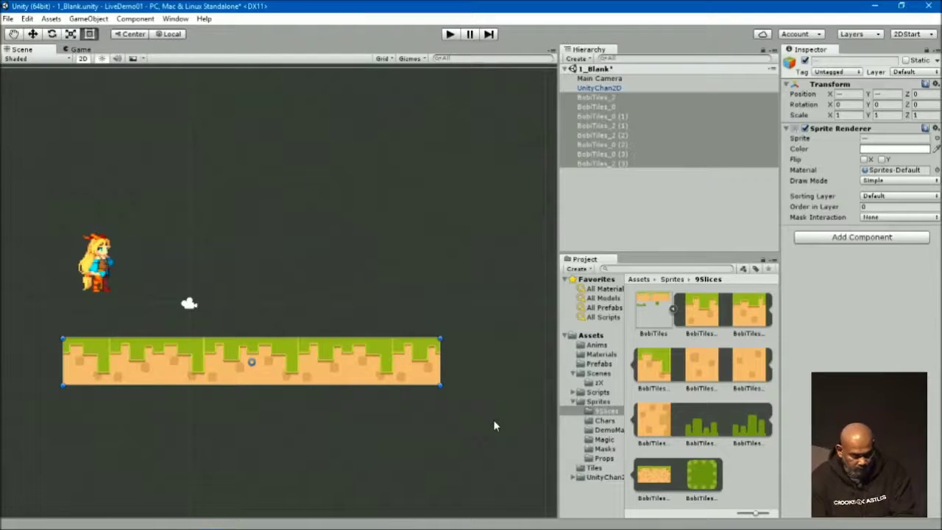
key(Delete)
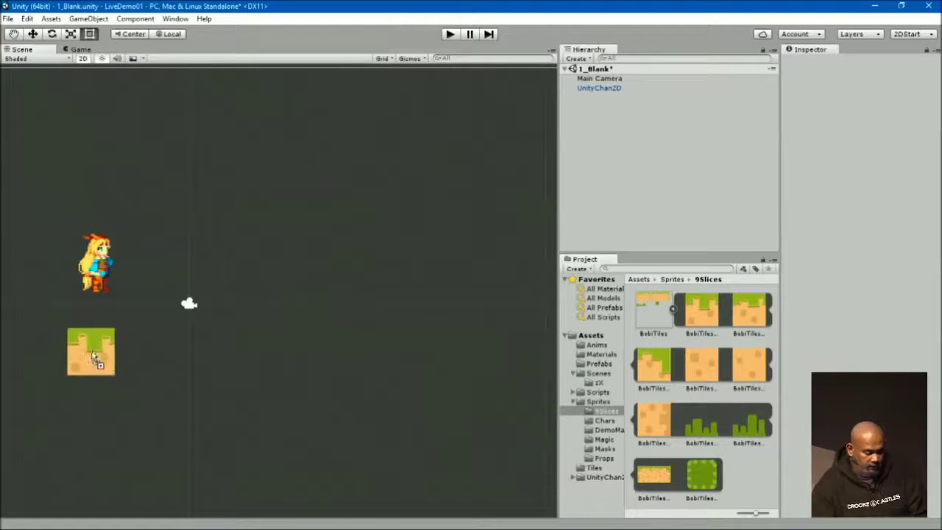
- Drop a BobiTiles_0 tile into the scene and set its Draw Mode to Tiled
drag(701, 309, 81, 340)
middle_drag(184, 346, 345, 348)
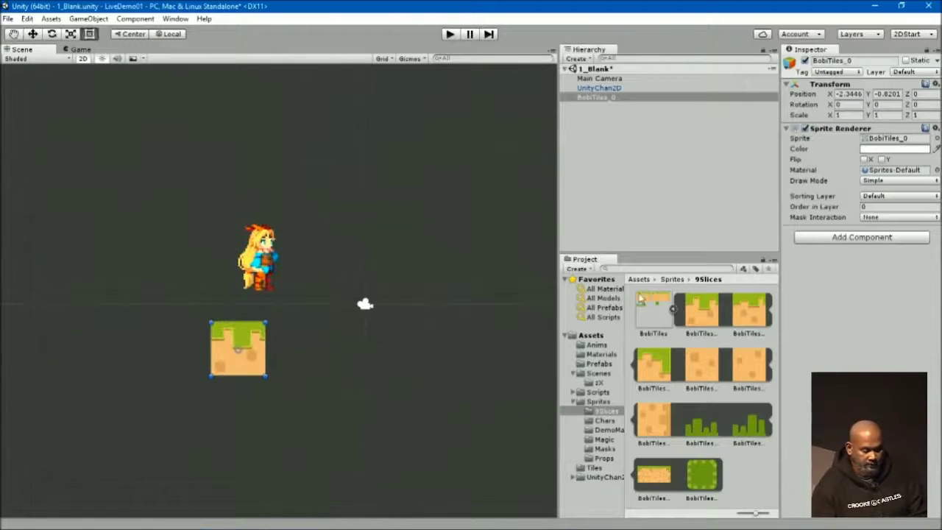
click(875, 183)
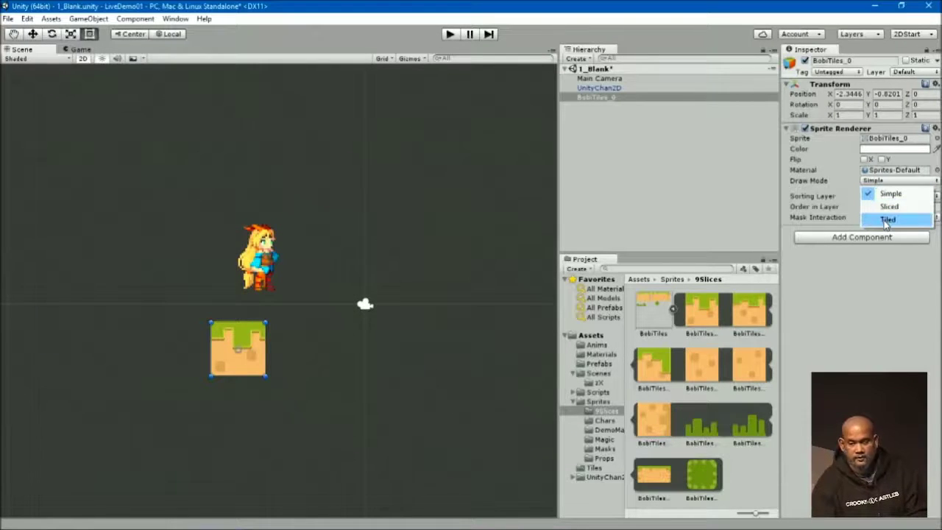
click(886, 220)
- Stretch the tiled sprite to width 8.908591 as a ground strip beneath the character
middle_drag(463, 343, 234, 406)
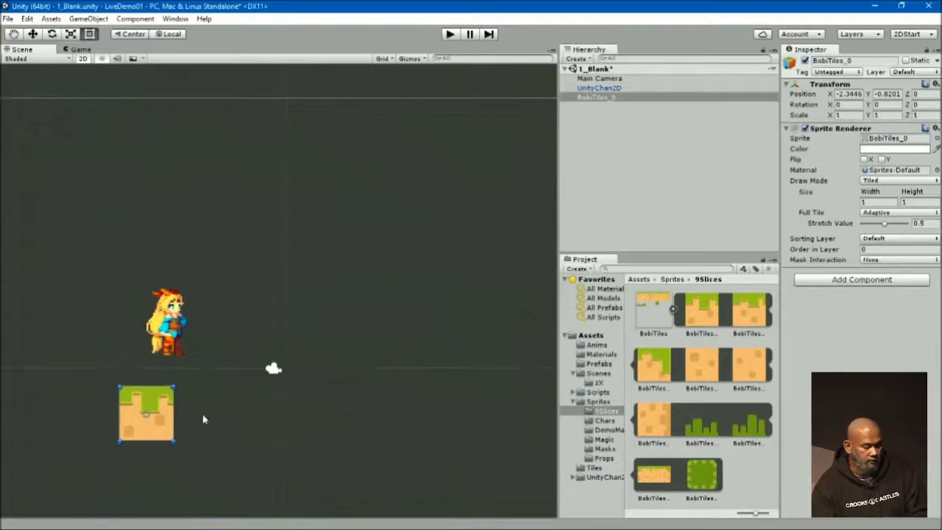
drag(173, 419, 600, 406)
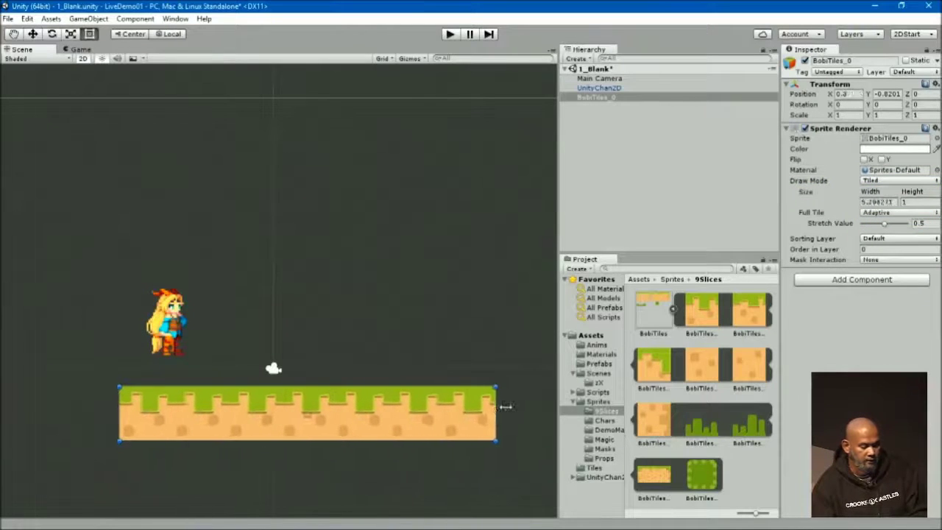
middle_drag(395, 385, 297, 381)
scroll(297, 381, down, 1)
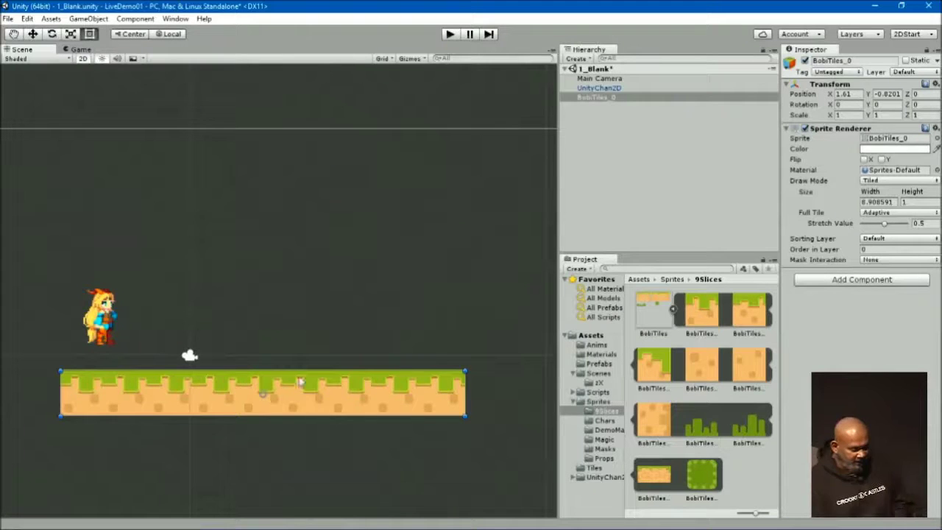
middle_drag(361, 398, 330, 405)
scroll(343, 395, down, 1)
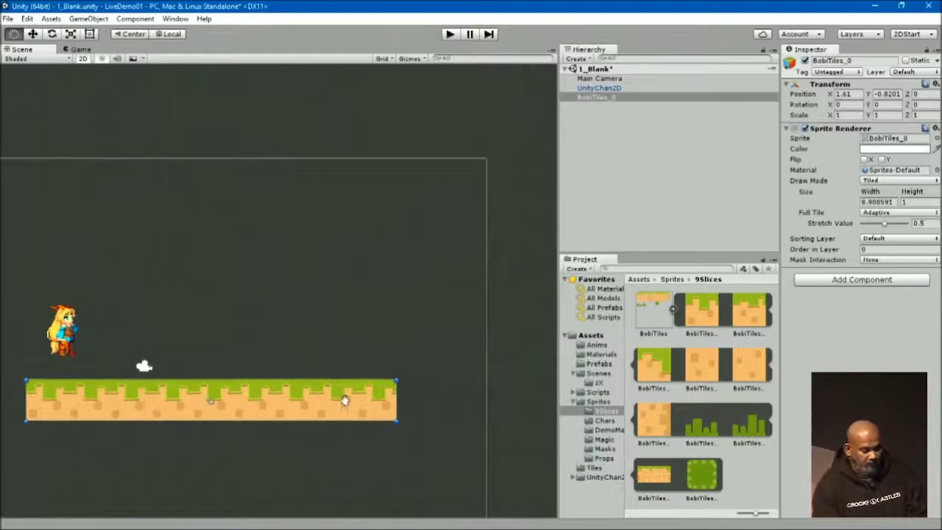
- Duplicate the ground strip as BobiTiles_0 (1), lift it up, and shorten its left end
key(ctrl+d)
drag(338, 398, 446, 296)
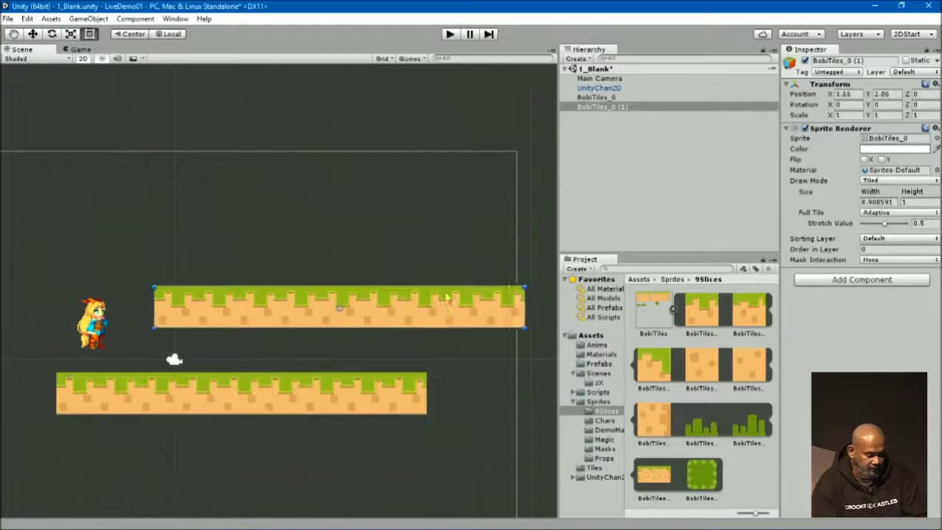
middle_drag(446, 296, 325, 339)
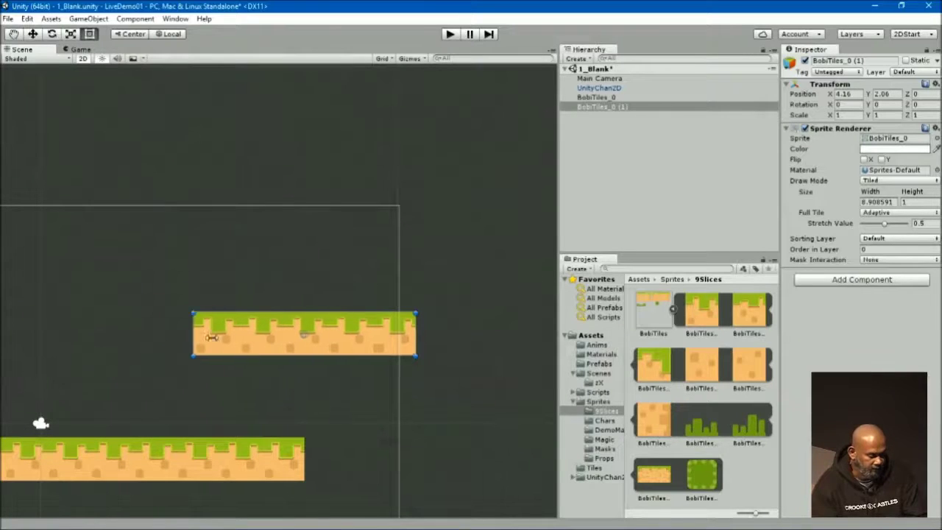
drag(27, 330, 213, 330)
- Rotate the copy to 30.785° and stretch it to width 8.334345 and thicker
drag(419, 364, 441, 307)
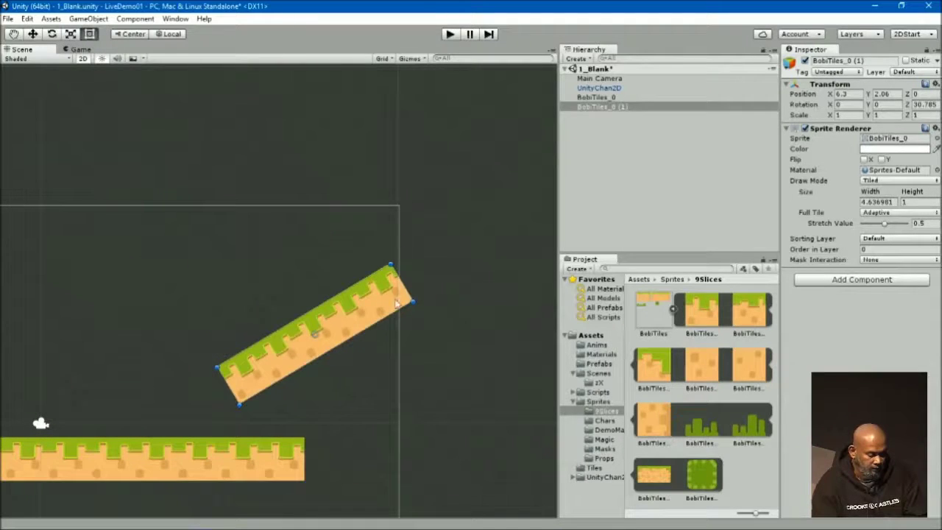
drag(356, 309, 446, 343)
middle_drag(435, 348, 365, 369)
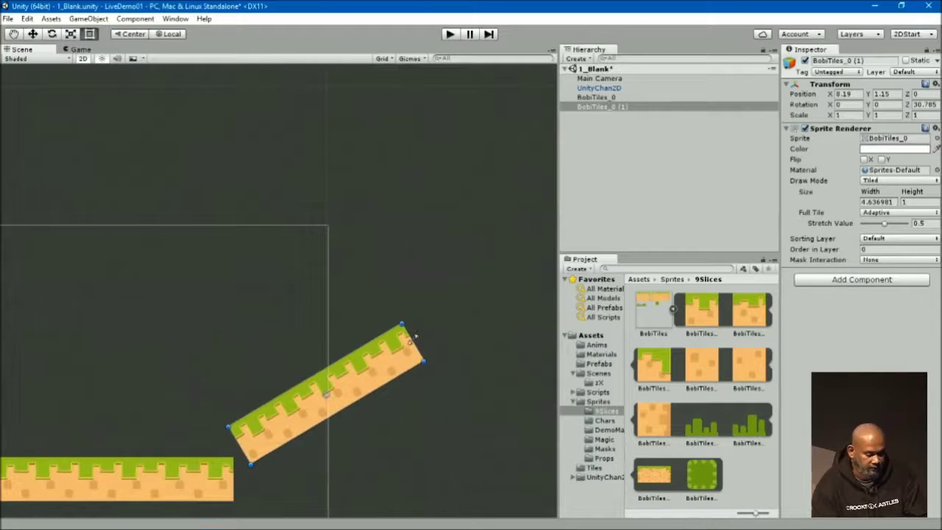
drag(415, 335, 507, 289)
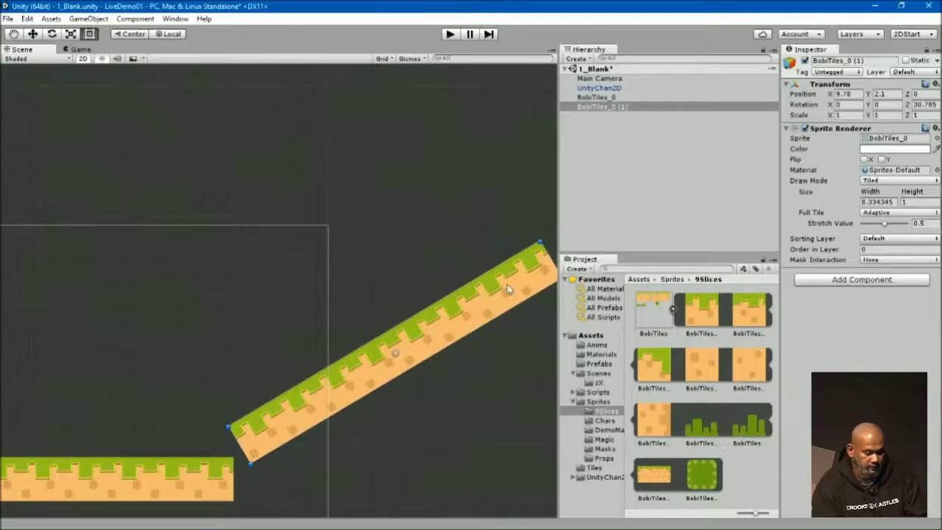
key(f)
mouse_move(401, 292)
mouse_down()
mouse_move(464, 367)
mouse_move(355, 309)
mouse_up()
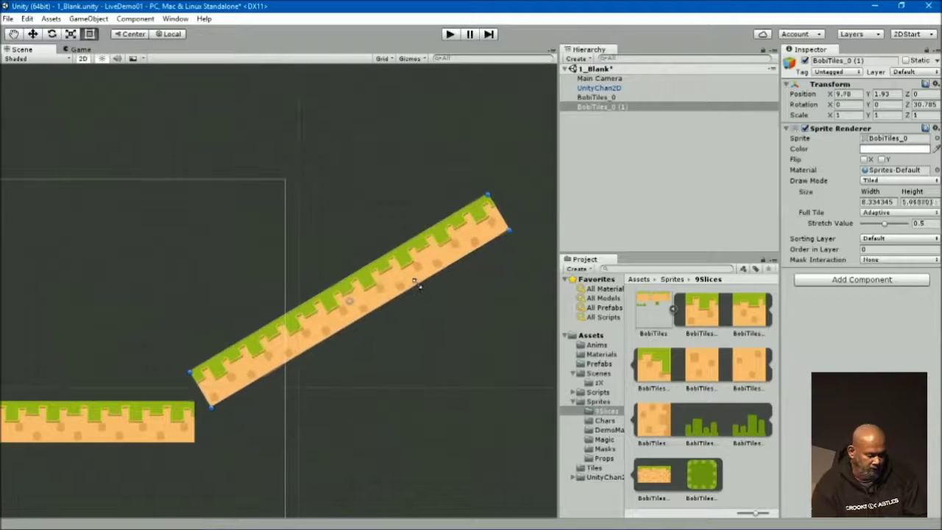
middle_drag(356, 309, 504, 214)
scroll(407, 311, up, 4)
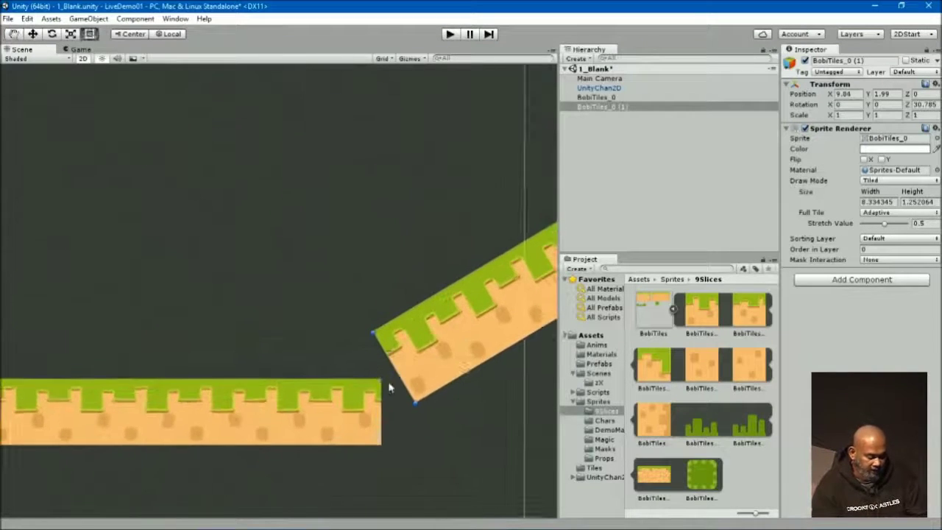
click(429, 333)
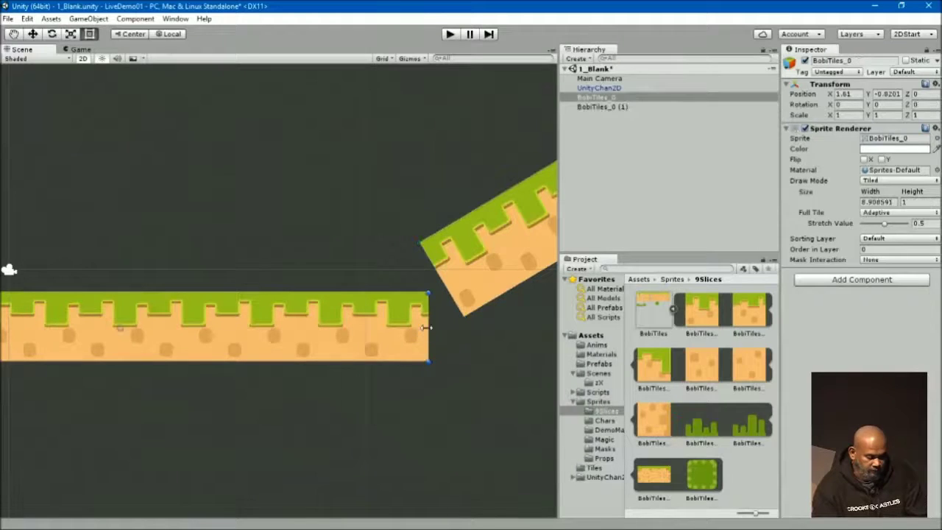
- Shorten the flat ground BobiTiles_0 into a small platform of width 4.115972
mouse_move(428, 328)
mouse_down()
mouse_move(446, 332)
mouse_move(309, 335)
mouse_up()
scroll(442, 346, down, 2)
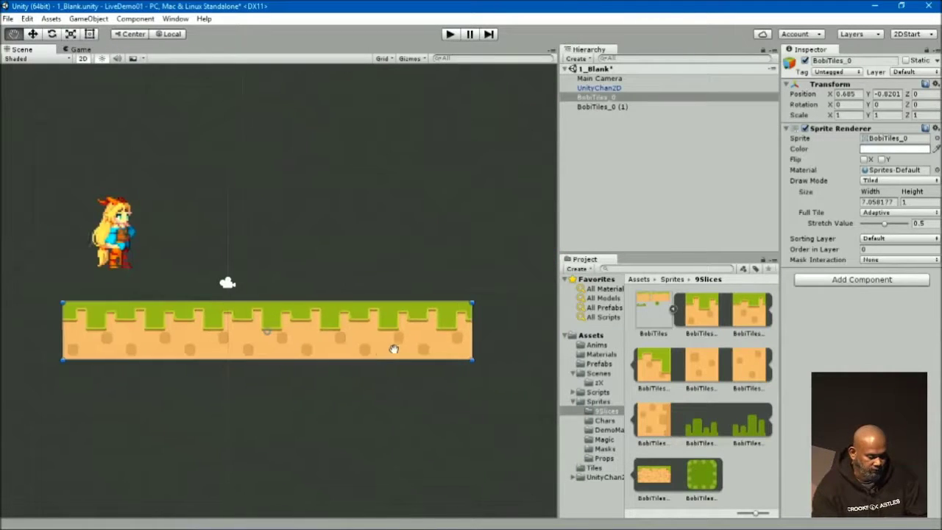
middle_drag(521, 351, 495, 349)
drag(520, 342, 247, 337)
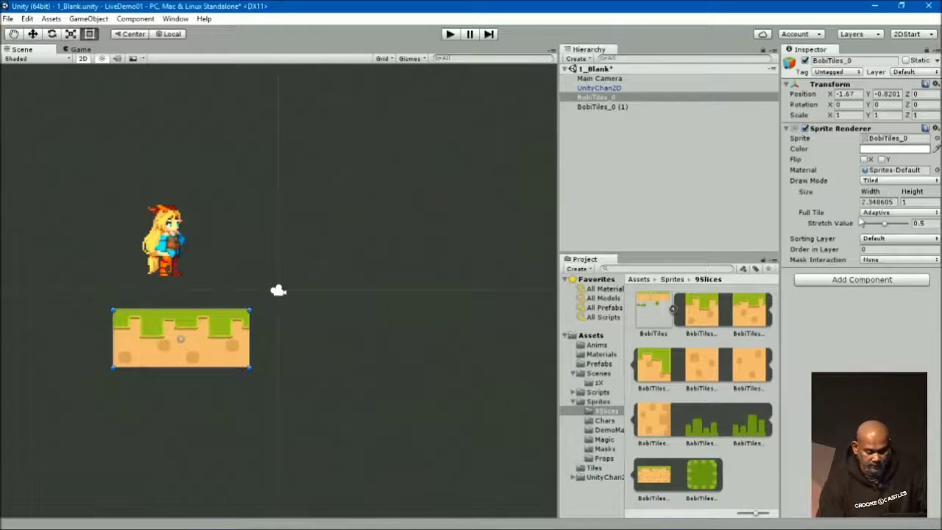
- Preview Full Tile Continuous tiling on the platform, then revert to Adaptive
click(882, 213)
click(884, 225)
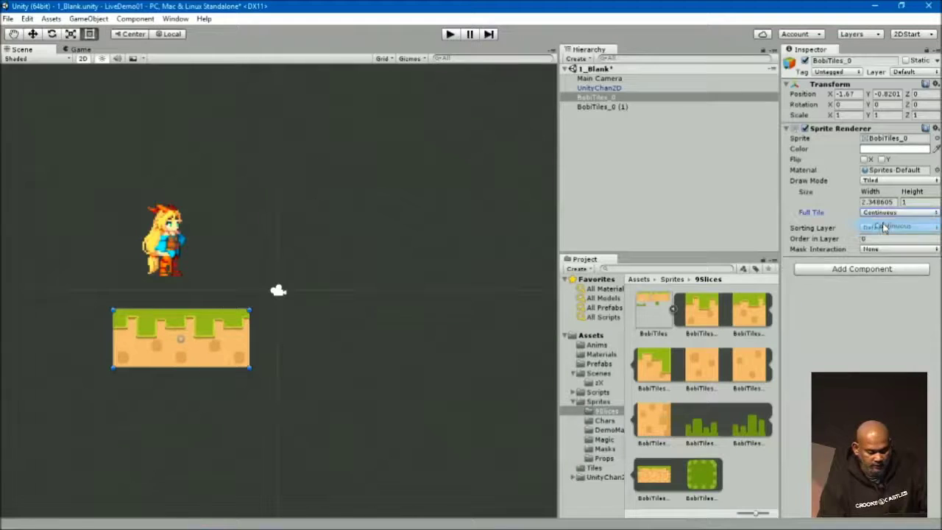
mouse_move(246, 348)
mouse_down()
mouse_move(412, 356)
mouse_move(315, 352)
mouse_move(349, 352)
mouse_up()
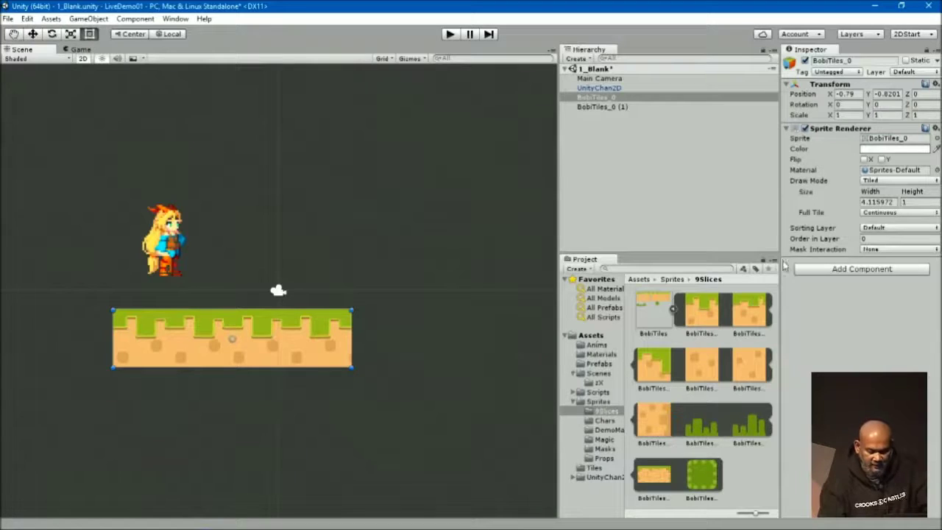
click(876, 212)
click(879, 223)
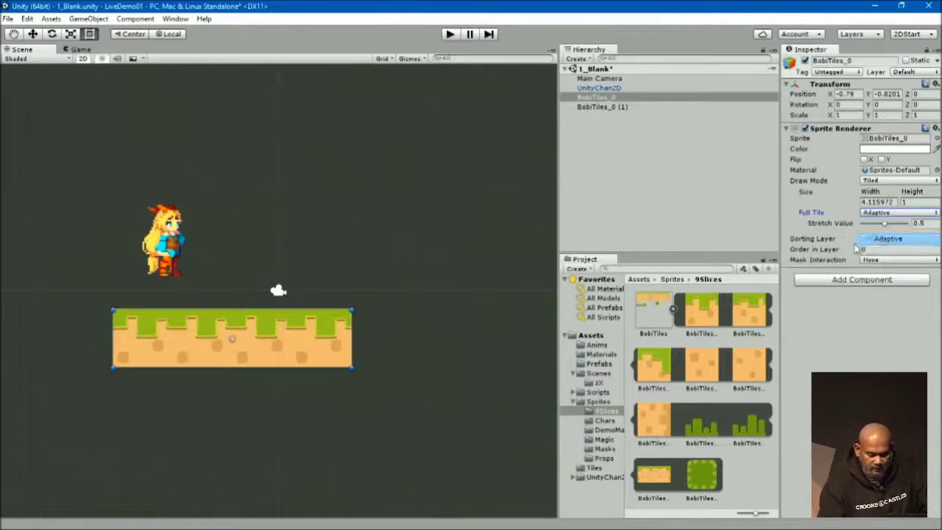
- Move the ramp down-left so its low end starts beside the flat platform
middle_drag(437, 341, 397, 366)
scroll(418, 337, down, 2)
middle_drag(346, 318, 265, 335)
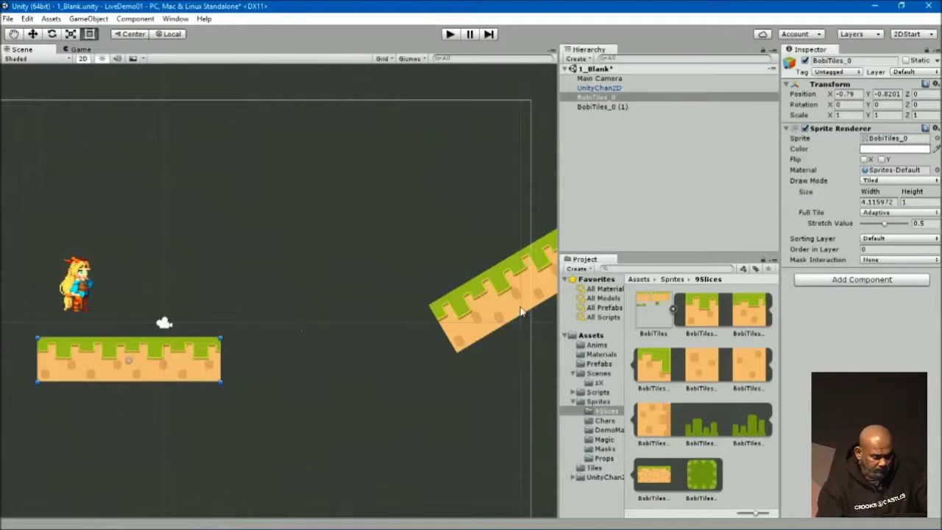
click(515, 312)
mouse_move(515, 313)
mouse_down()
mouse_move(362, 287)
mouse_move(331, 315)
mouse_up()
middle_drag(419, 298, 334, 321)
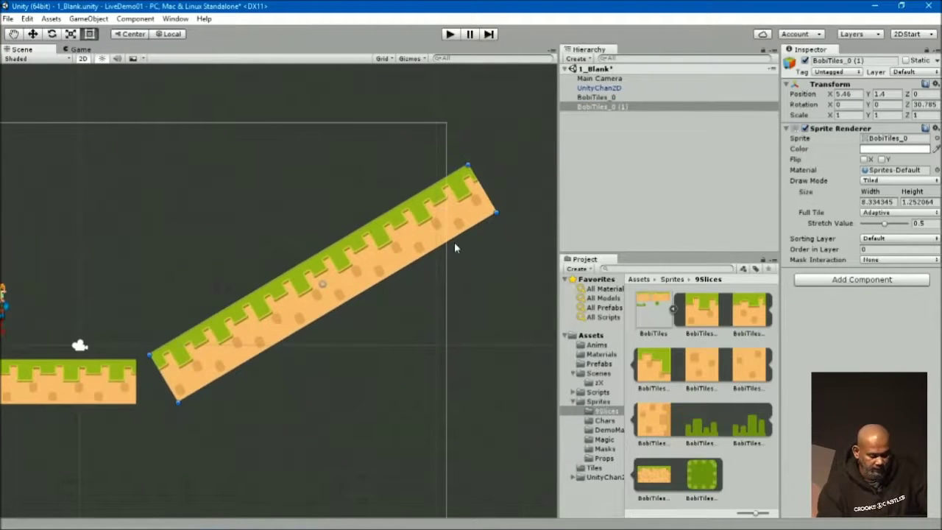
click(912, 71)
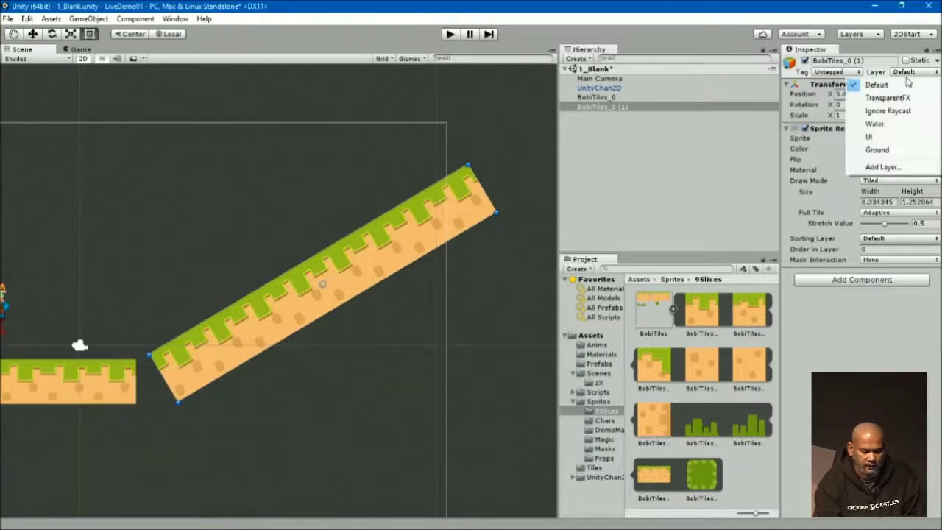
- Assign both the ramp and the flat ground to the Ground layer
click(832, 149)
middle_drag(305, 168, 465, 124)
click(206, 335)
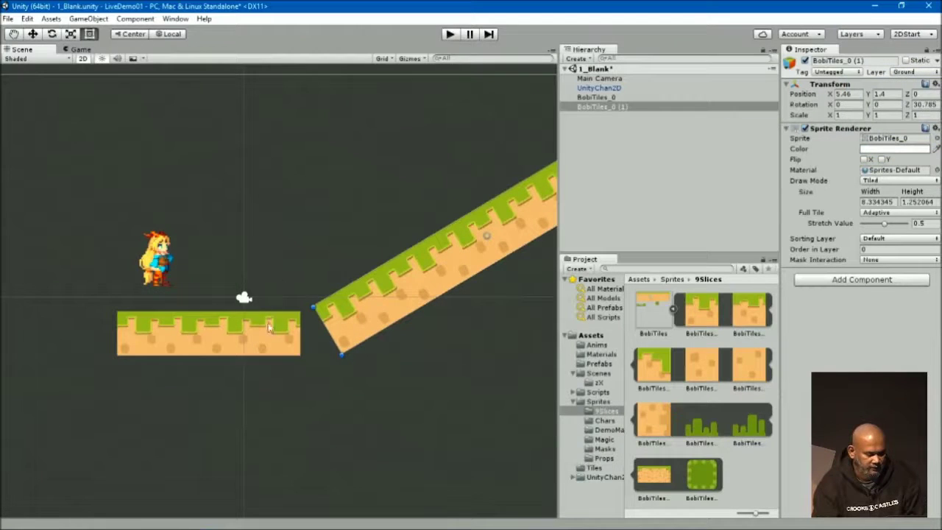
click(908, 71)
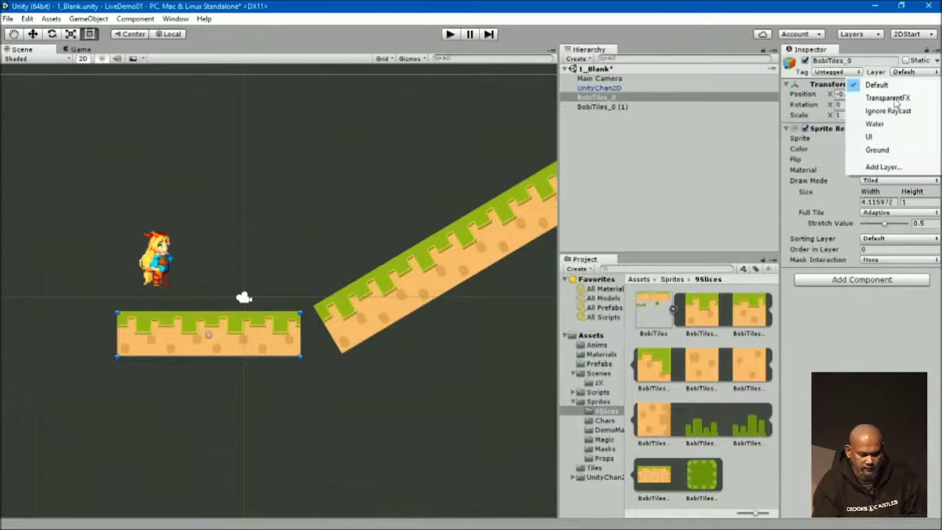
click(881, 149)
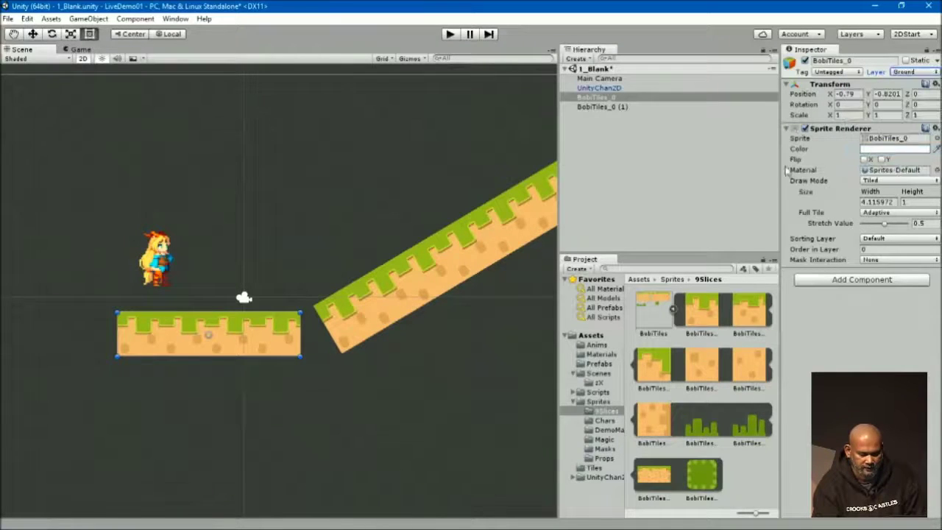
- Add a Box Collider 2D to the flat ground and to the ramp
click(831, 280)
click(834, 360)
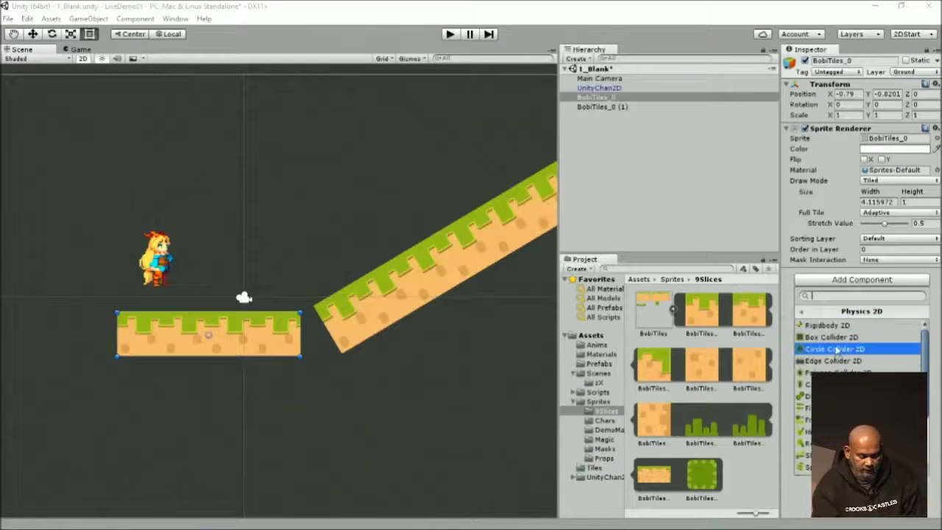
click(836, 337)
click(471, 264)
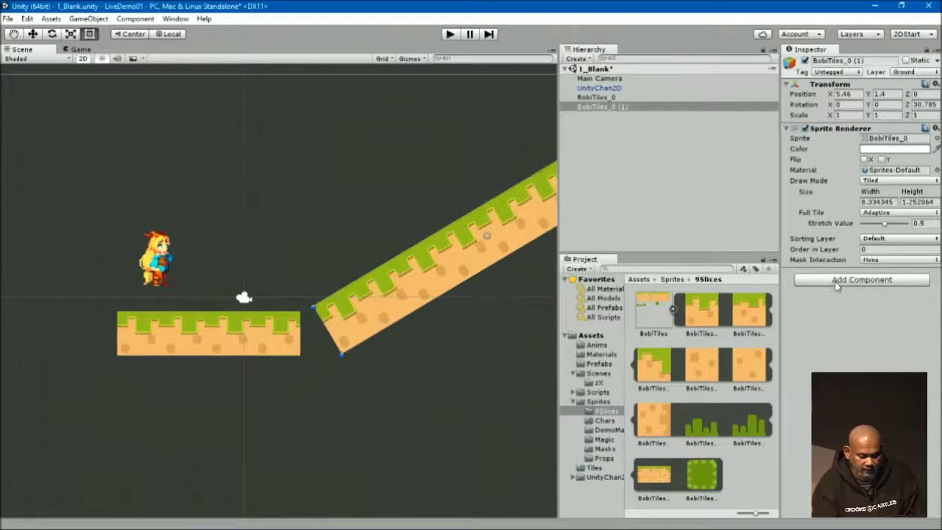
click(836, 282)
click(827, 362)
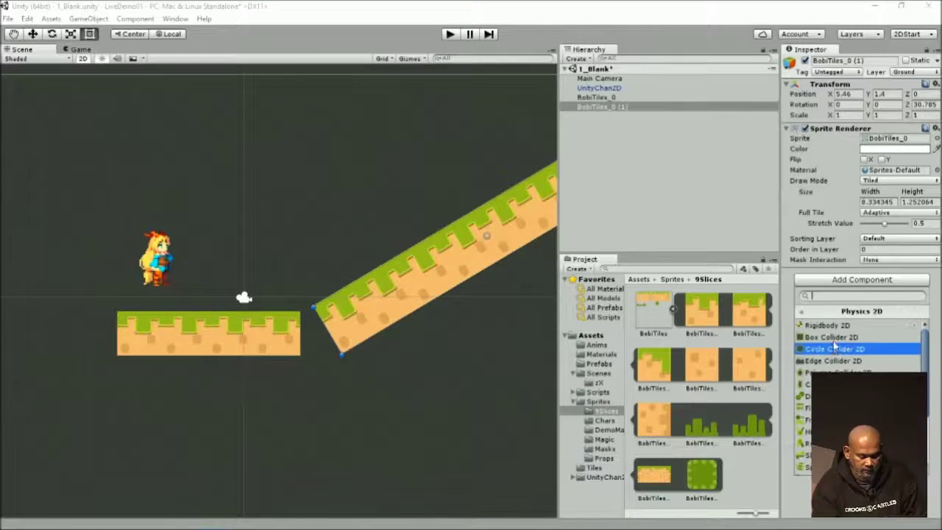
click(834, 342)
click(448, 37)
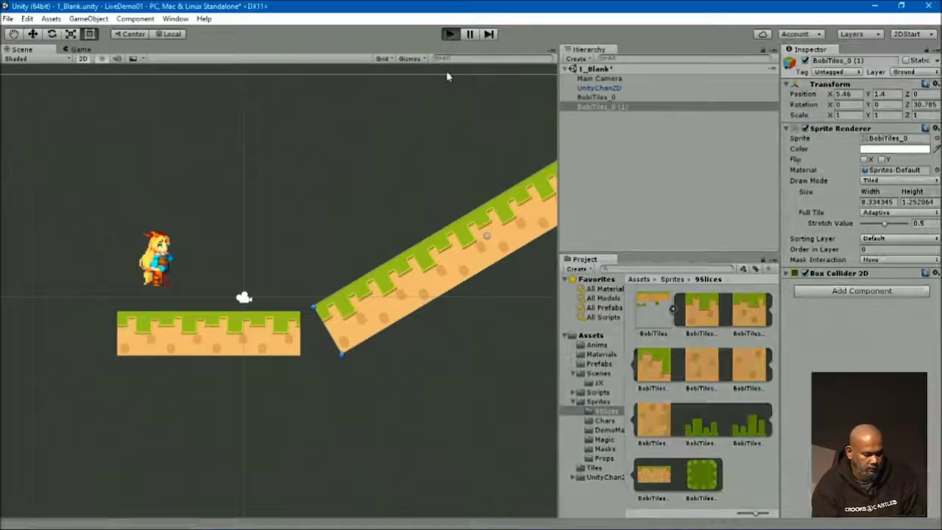
key(Right)
key(space)
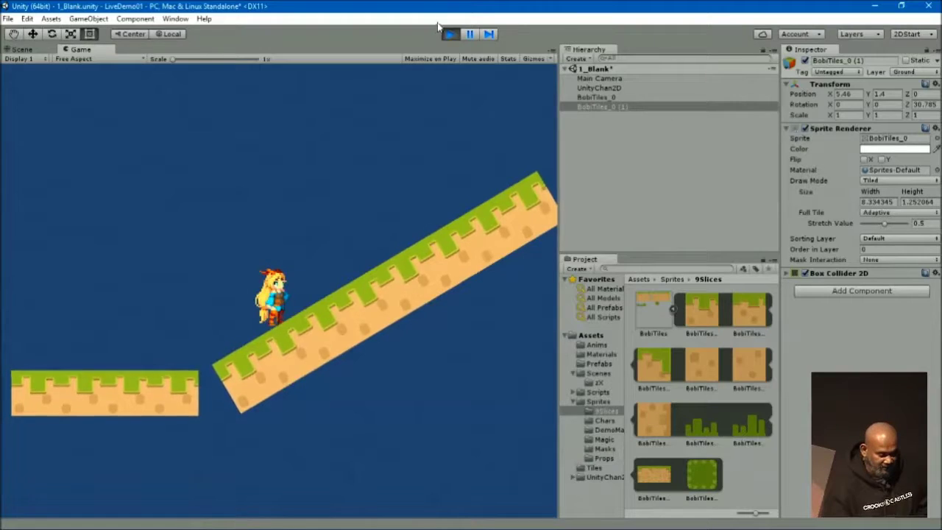
click(450, 34)
key(f)
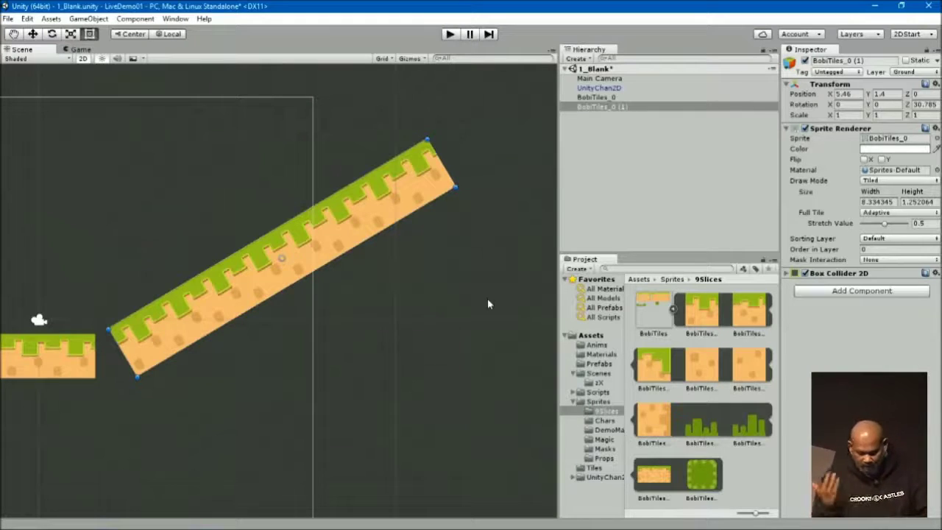
click(658, 480)
- Open the BobiTiles sprite sheet in the Sprite Editor and zoom to the large grass block
click(654, 313)
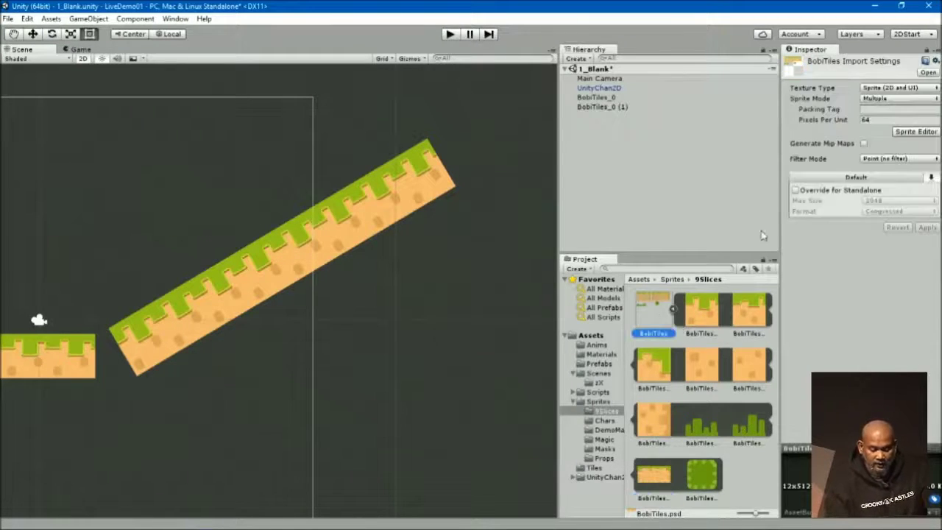
click(909, 133)
scroll(505, 141, up, 3)
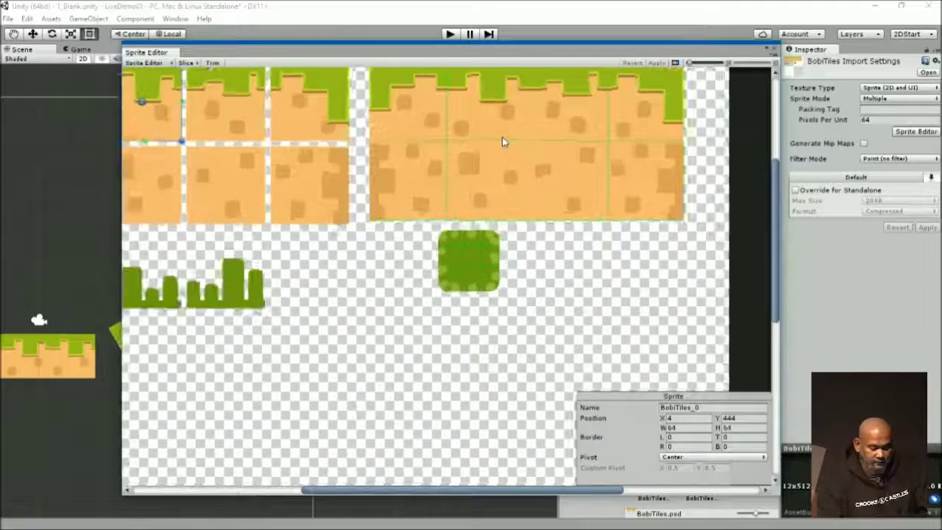
scroll(564, 110, up, 2)
mouse_move(563, 110)
middle_down()
mouse_move(500, 204)
mouse_move(248, 142)
middle_up()
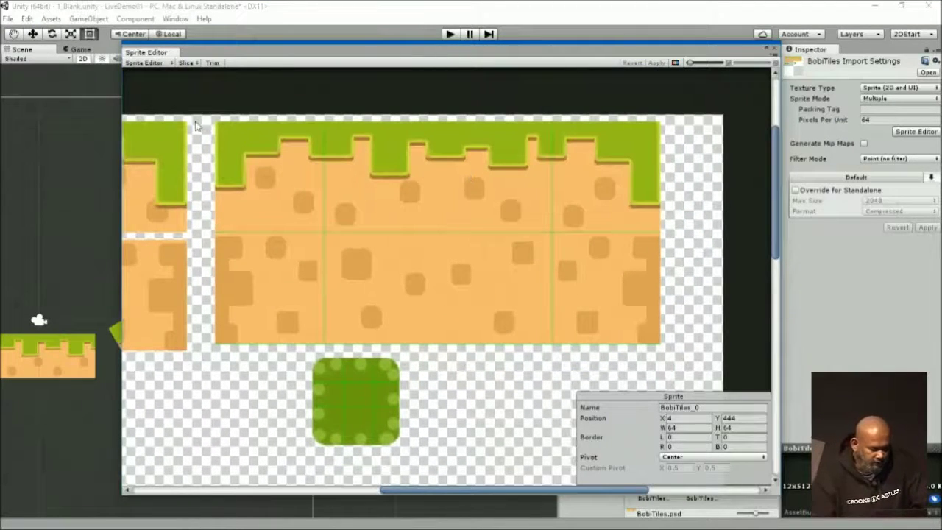
scroll(476, 255, up, 2)
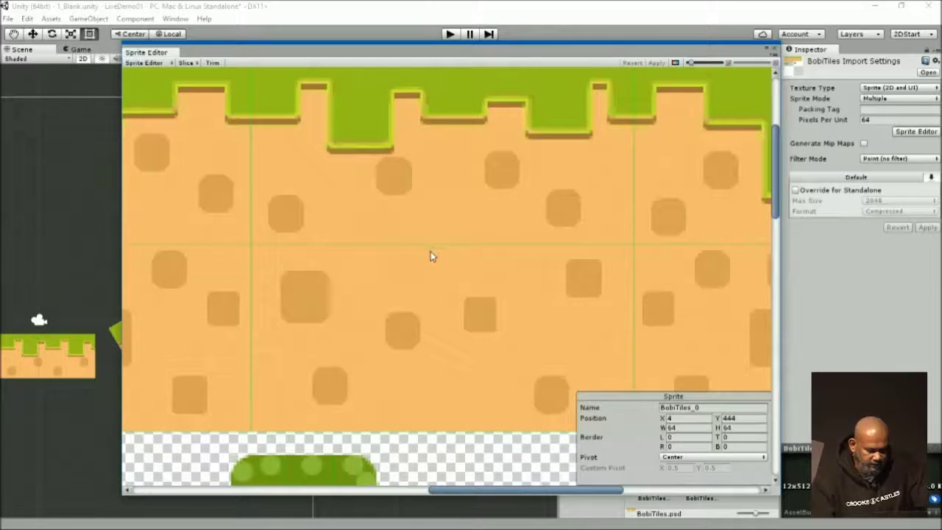
scroll(430, 251, up, 1)
- Move BobiTiles_8's left slice border to 66
click(357, 205)
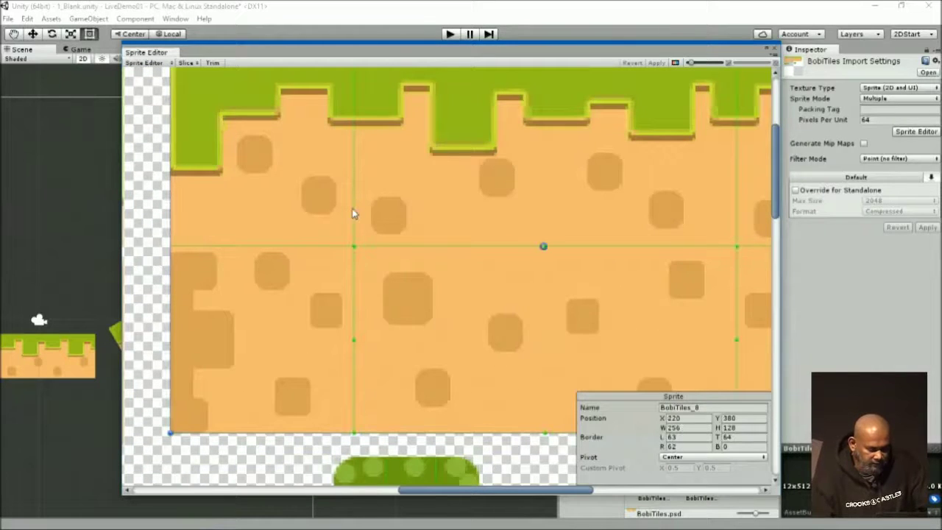
drag(353, 212, 363, 213)
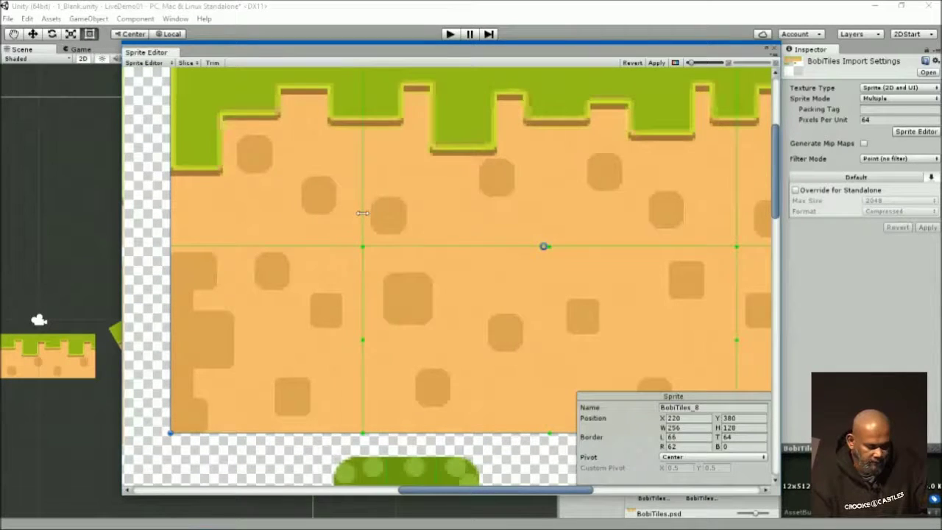
scroll(515, 204, down, 1)
scroll(559, 202, down, 1)
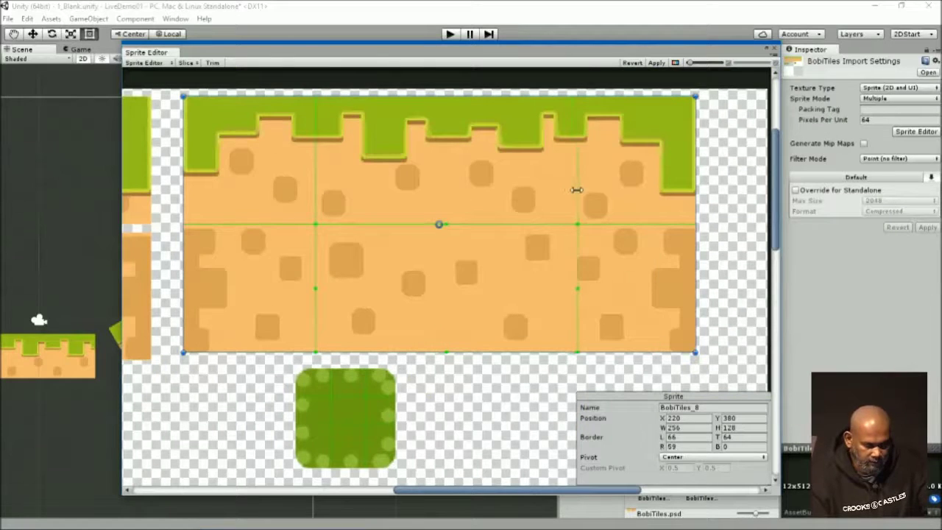
scroll(422, 284, up, 2)
scroll(387, 279, up, 2)
- Select BobiTiles_9 (borders L 18, T 14, R 15, B 22), then close the Sprite Editor
click(314, 264)
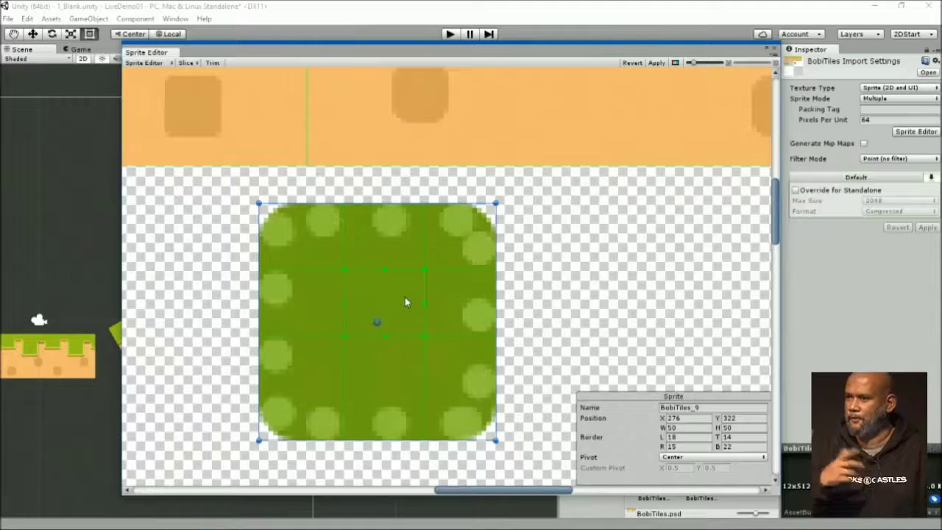
click(769, 50)
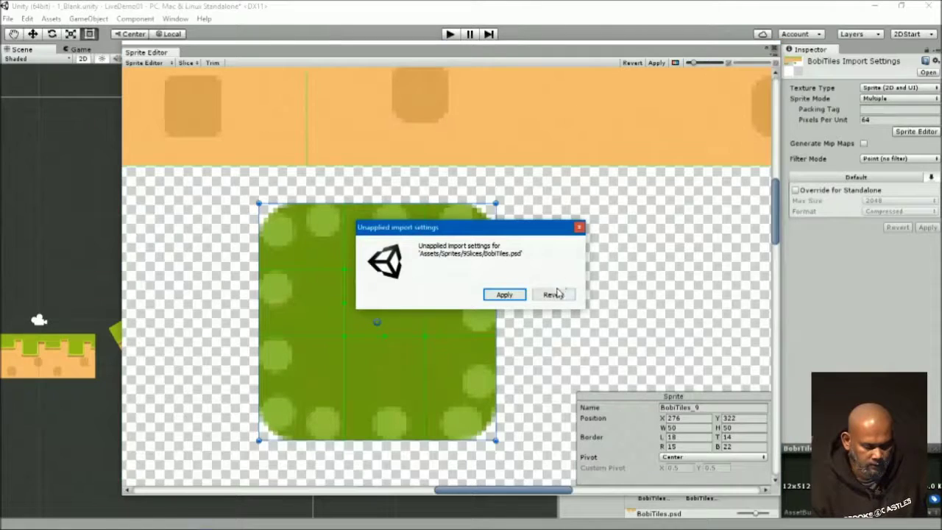
click(555, 294)
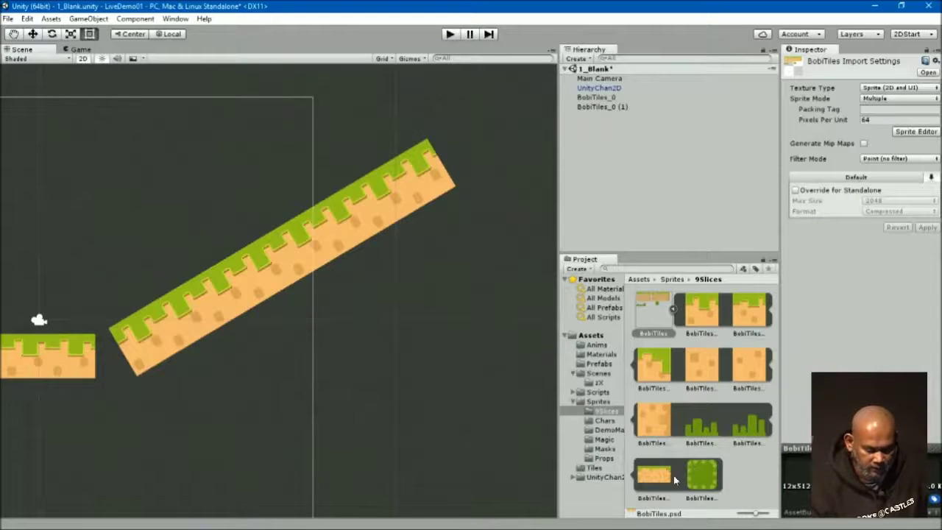
- Place the BobiTiles_8 grass-topped sprite in the scene and set its Draw Mode to Tiled
drag(674, 479, 368, 383)
mouse_move(370, 383)
middle_down()
mouse_move(441, 235)
mouse_move(346, 358)
middle_up()
drag(345, 359, 500, 173)
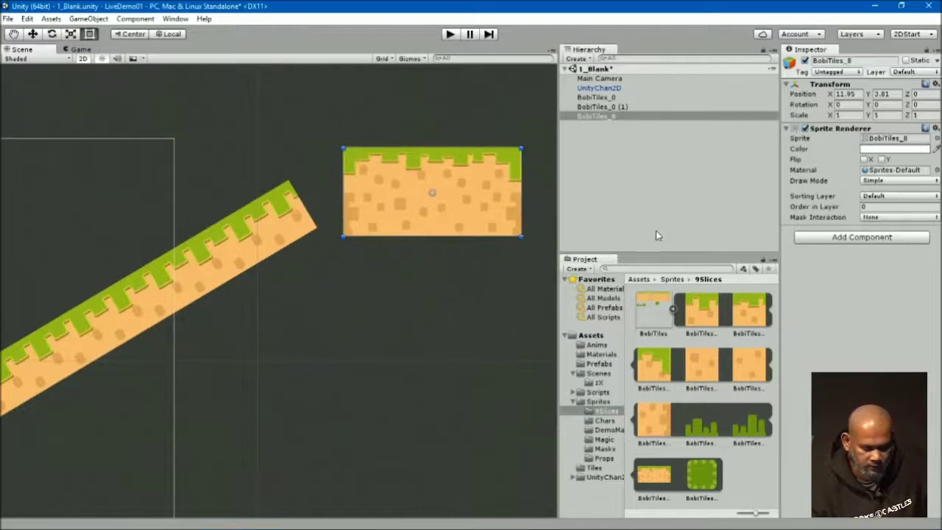
click(885, 181)
click(892, 221)
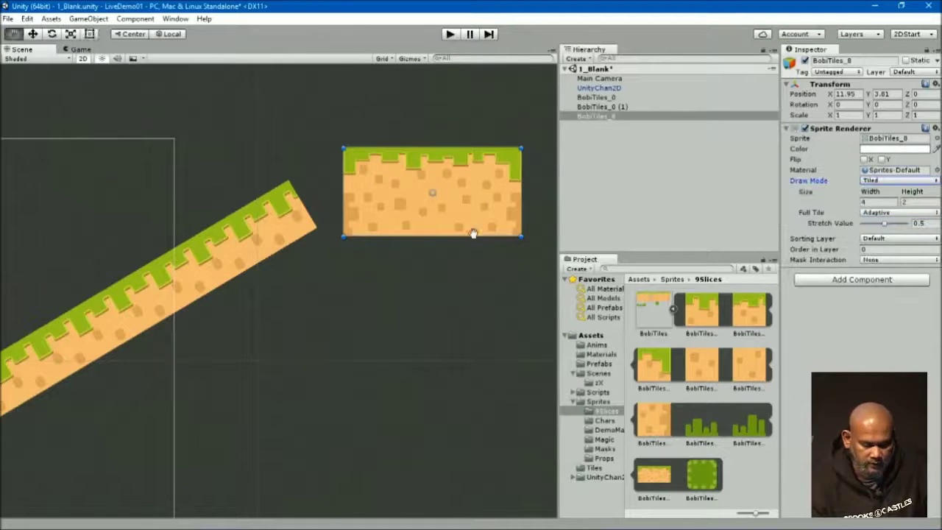
- Resize the tiled sprite into a large, tall grass-topped ground block
middle_drag(473, 234, 395, 280)
scroll(396, 280, down, 1)
mouse_move(392, 309)
mouse_down()
mouse_move(438, 336)
mouse_move(581, 335)
mouse_up()
middle_drag(581, 335, 341, 320)
scroll(349, 321, down, 1)
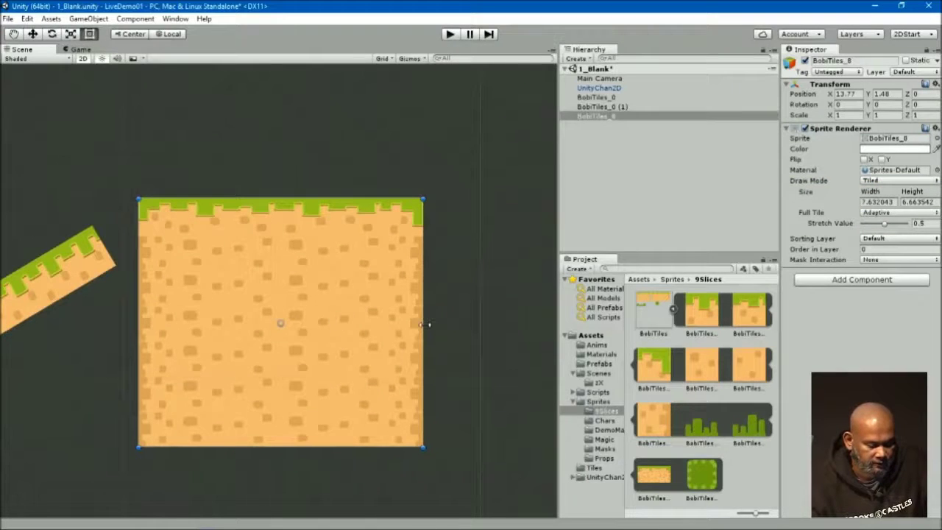
mouse_move(429, 324)
mouse_down()
mouse_move(454, 325)
mouse_move(402, 327)
mouse_up()
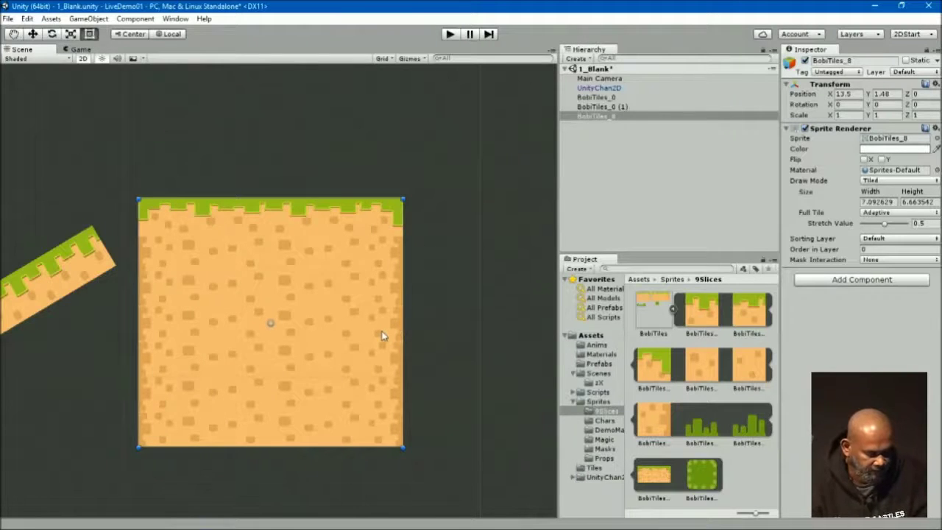
- Duplicate the block as BobiTiles_8 (1), tilt it 16.858°, and thin it into a slim platform
key(ctrl+d)
mouse_move(358, 331)
mouse_down()
mouse_move(580, 259)
mouse_move(436, 308)
mouse_up()
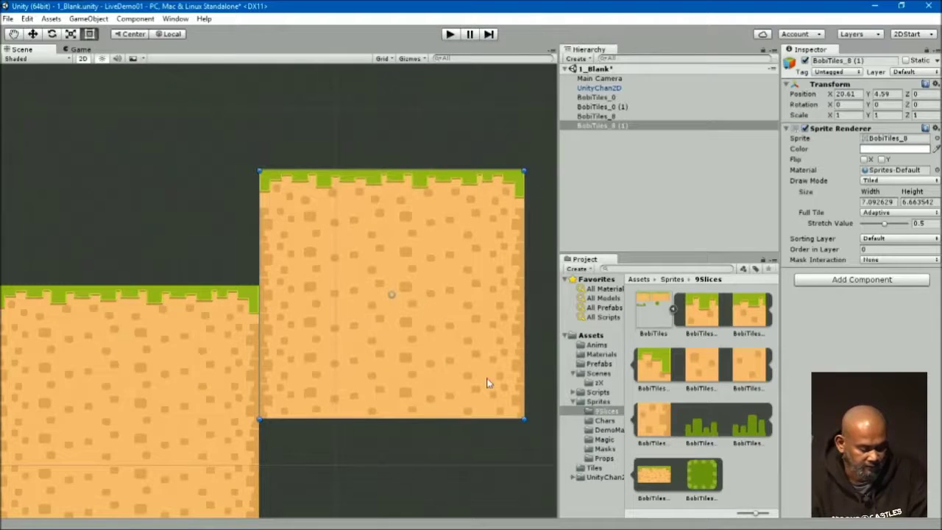
drag(525, 324, 445, 327)
mouse_move(403, 419)
mouse_down()
mouse_move(403, 390)
mouse_move(471, 356)
mouse_up()
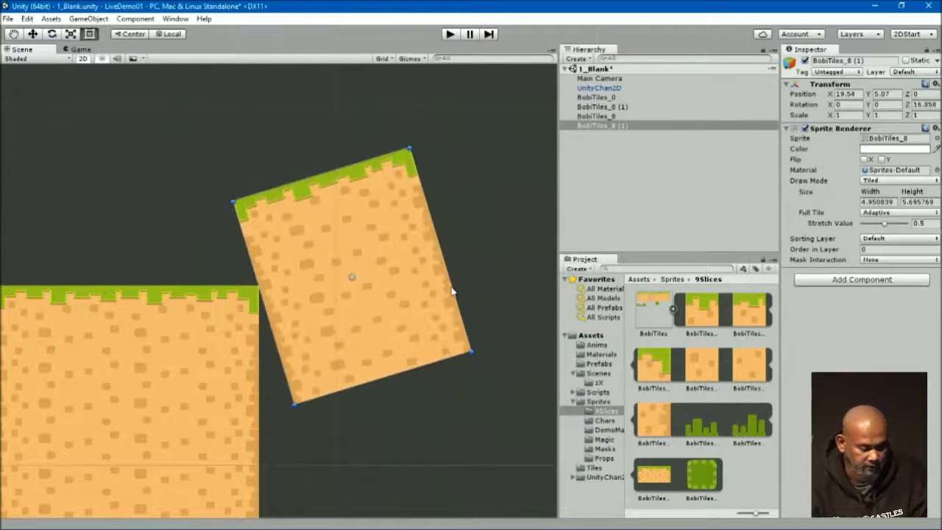
drag(442, 293, 557, 251)
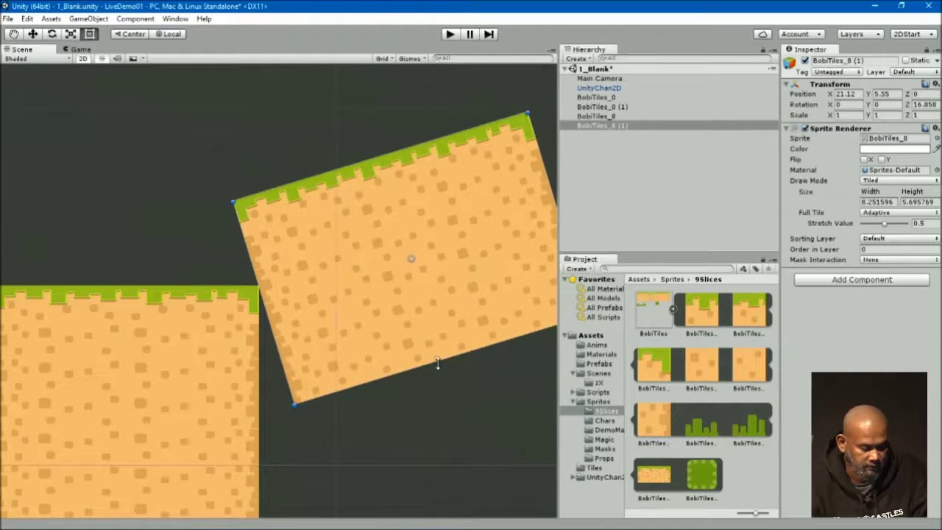
drag(436, 363, 388, 225)
- Position the tilted platform and drop a BobiTiles_9 bush tile above the ground
middle_drag(433, 293, 433, 339)
drag(375, 253, 423, 308)
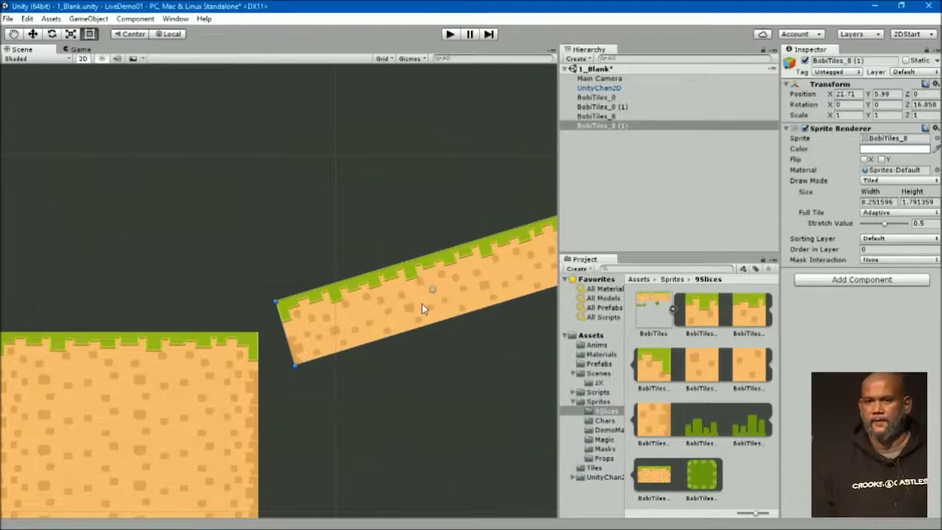
middle_drag(376, 309, 509, 250)
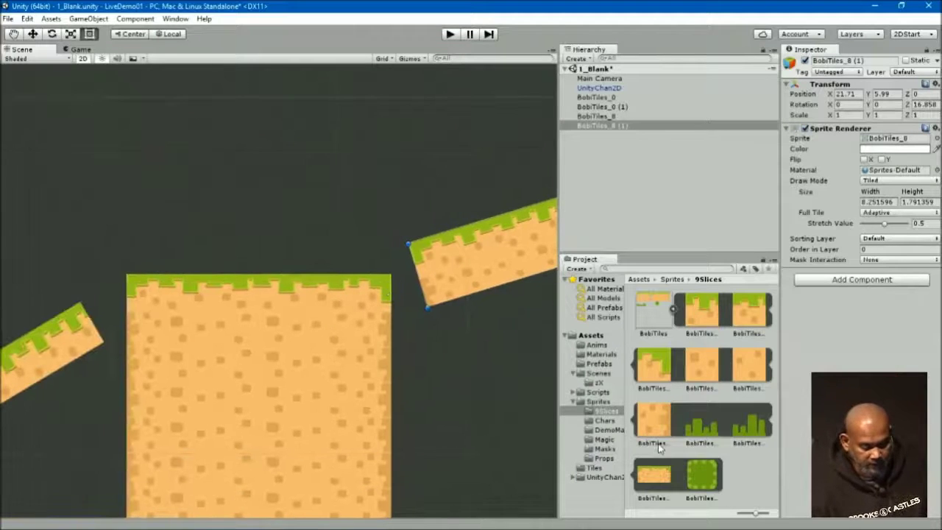
drag(695, 479, 217, 142)
middle_drag(241, 163, 273, 189)
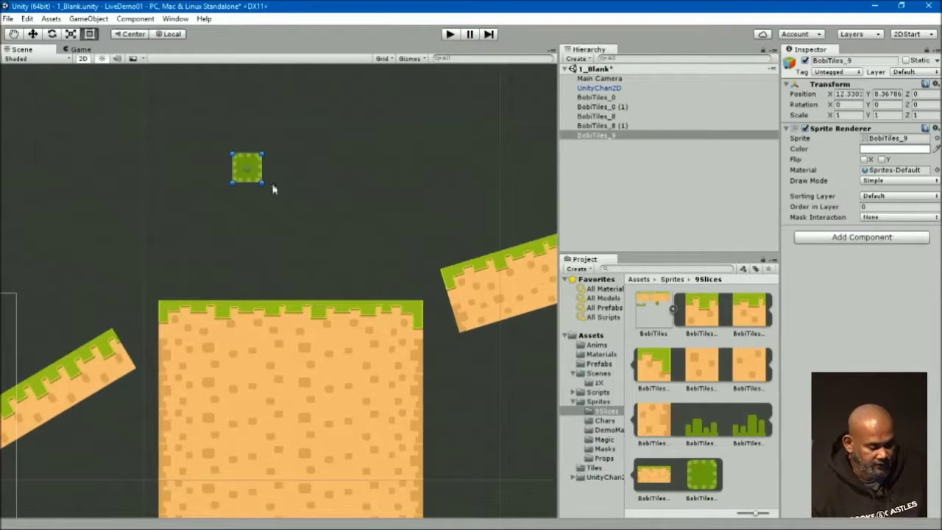
- Make the bush tile a large Tiled green square on the LevelBg sorting layer atop the block
drag(262, 183, 348, 260)
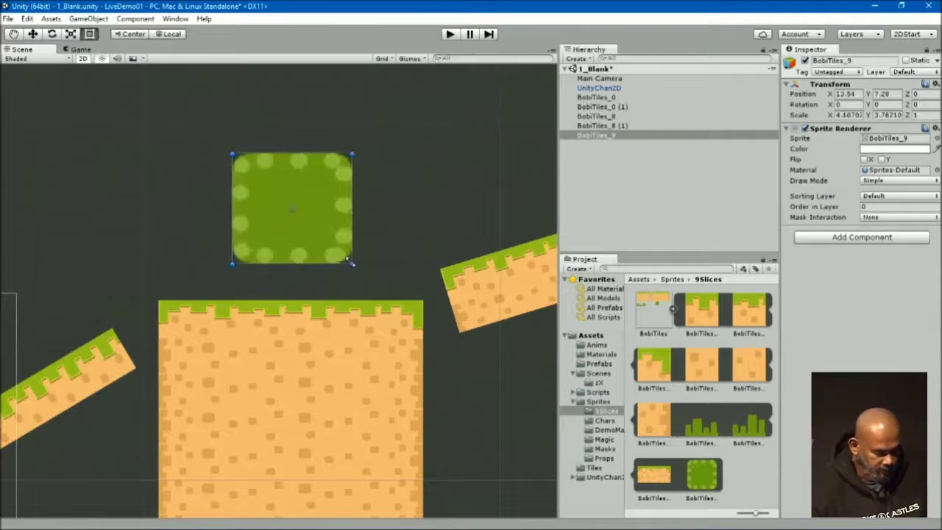
key(ctrl+z)
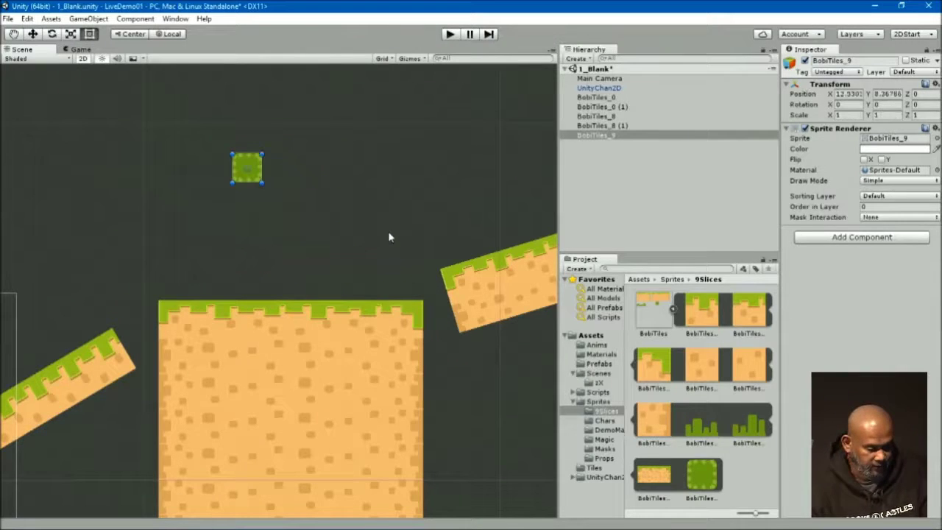
click(883, 180)
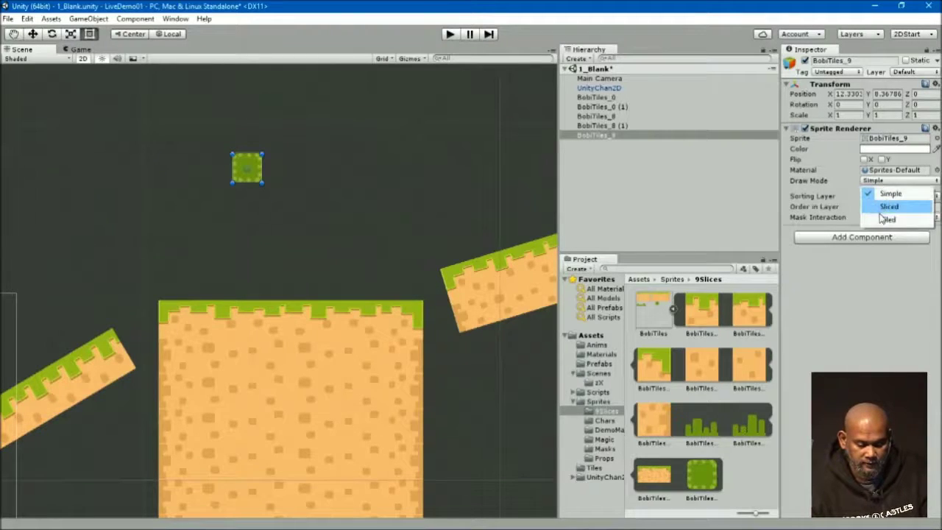
click(879, 219)
drag(262, 184, 391, 293)
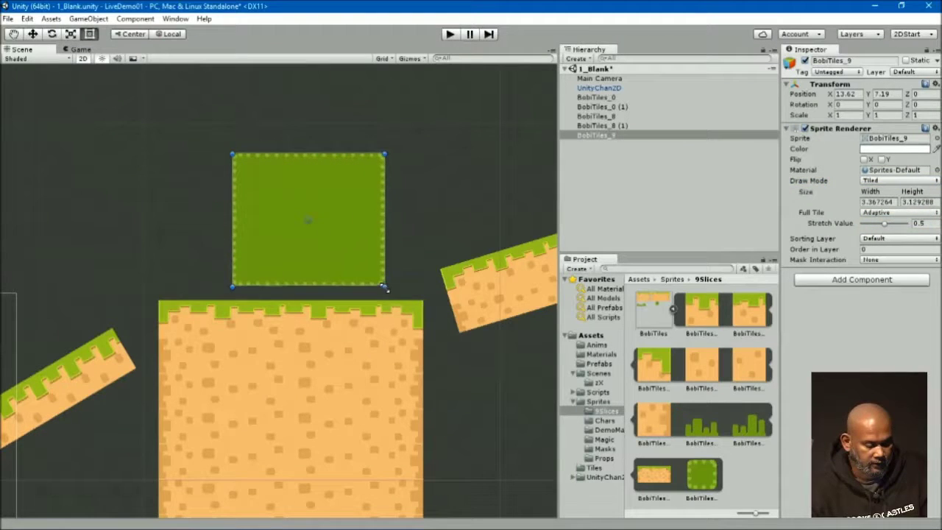
mouse_move(361, 252)
mouse_down()
mouse_move(295, 267)
mouse_move(290, 260)
mouse_up()
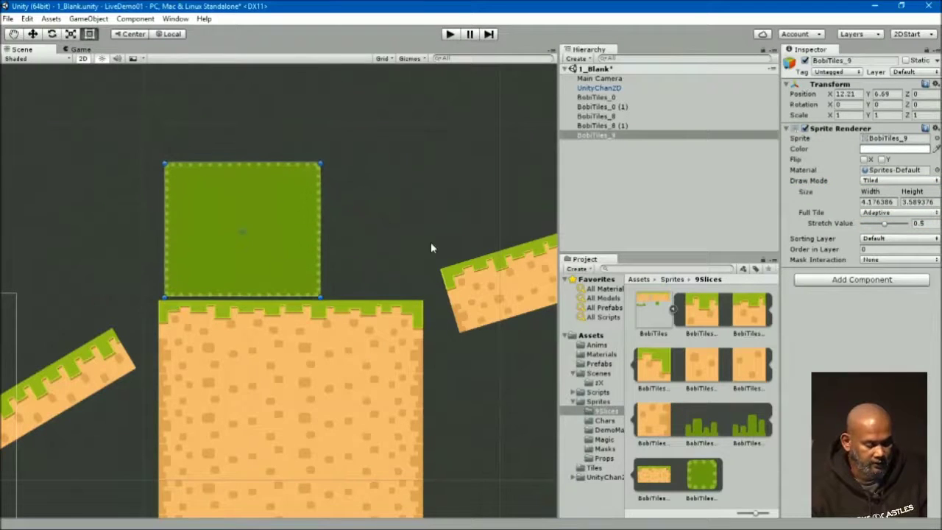
click(868, 239)
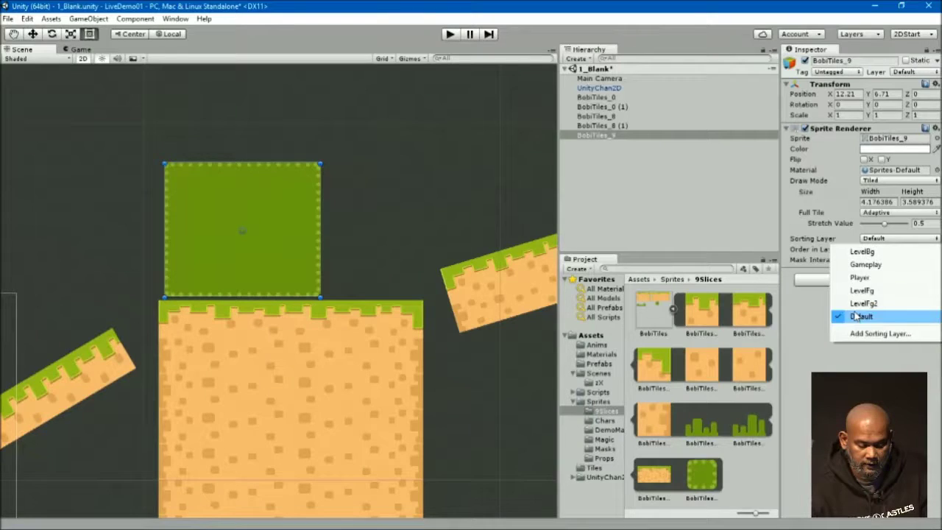
click(862, 252)
mouse_move(261, 257)
mouse_down()
mouse_move(282, 273)
mouse_move(474, 287)
mouse_up()
- Duplicate it into a tall narrow column, 1.225472 by 5.635978, standing on the block
key(ctrl+d)
mouse_move(345, 233)
mouse_down()
mouse_move(458, 226)
mouse_move(439, 119)
mouse_up()
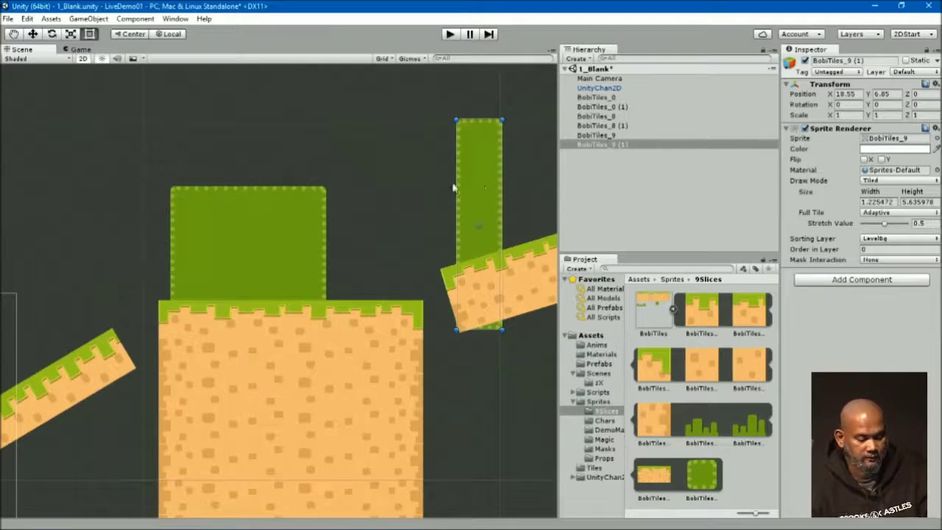
drag(480, 190, 380, 203)
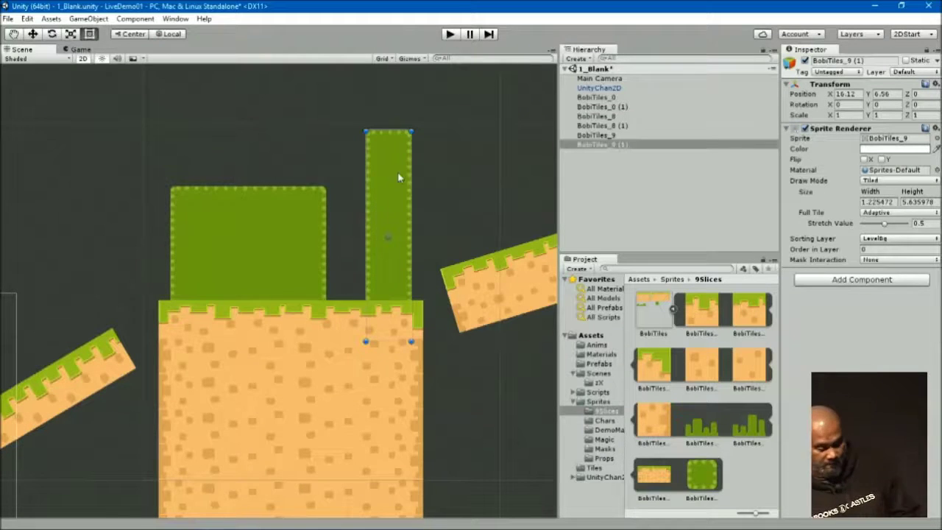
scroll(396, 179, down, 2)
middle_drag(397, 221, 489, 129)
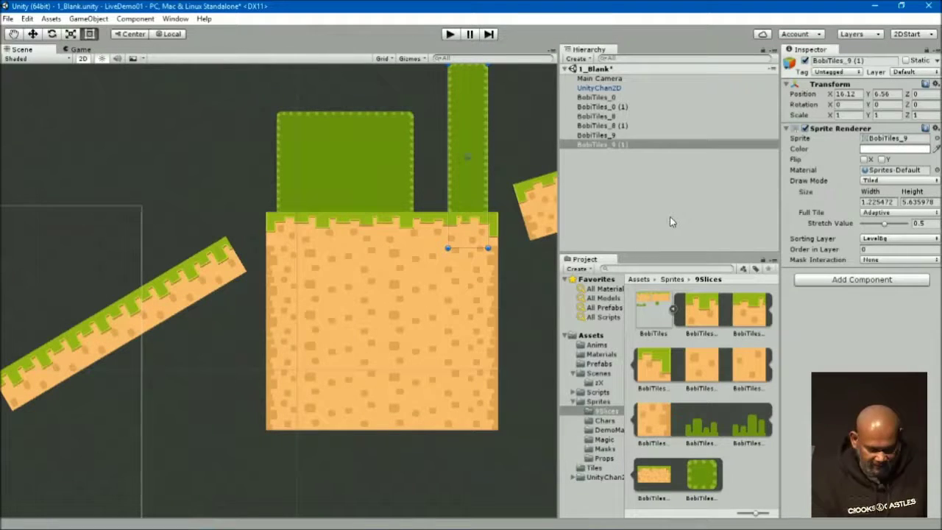
click(8, 19)
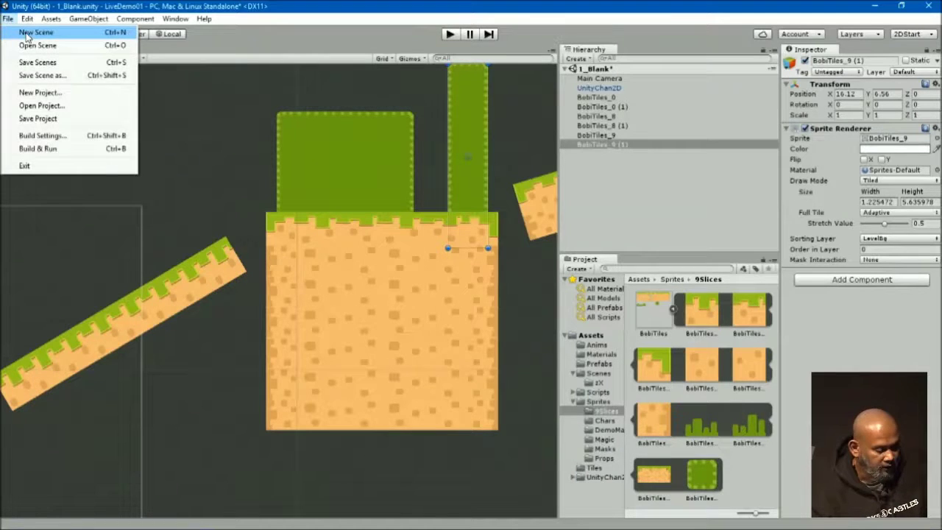
- Discard the unsaved sprite experiments, reopen the 1_Blank scene, and frame UnityChan2D
click(33, 32)
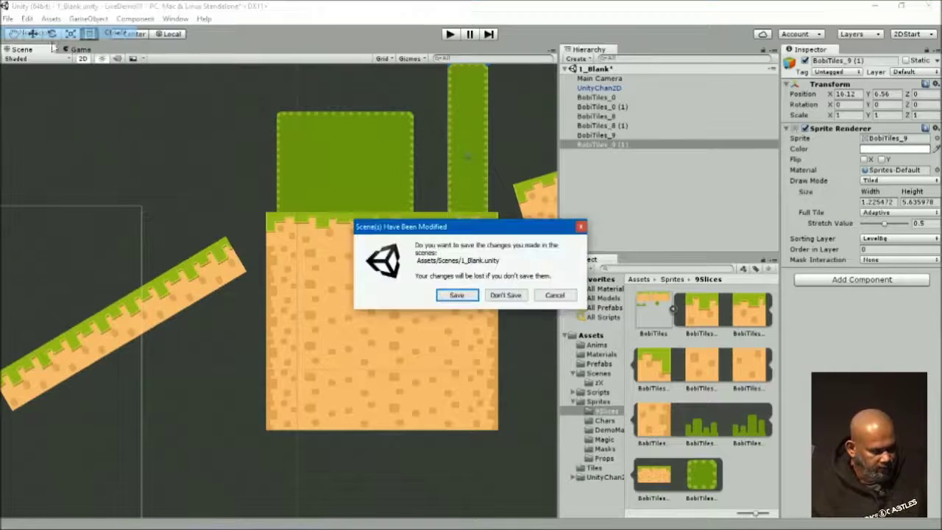
click(505, 296)
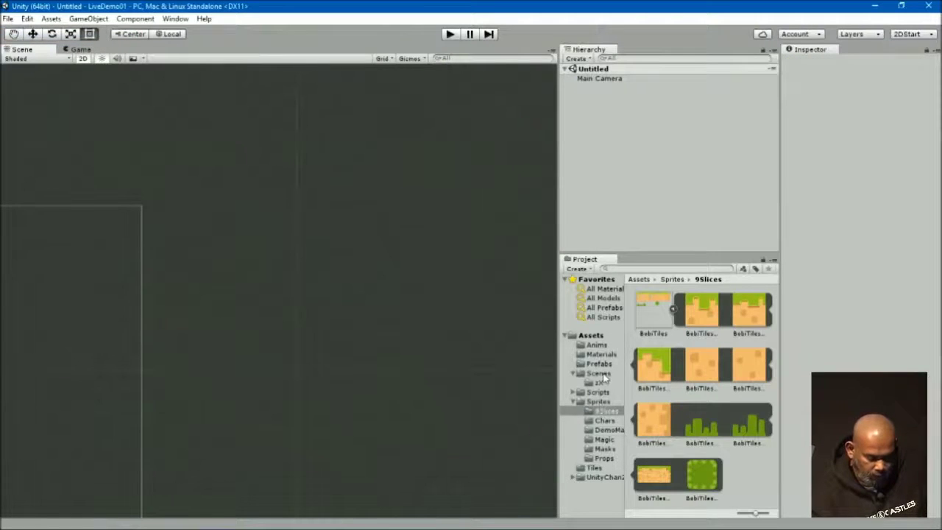
click(599, 374)
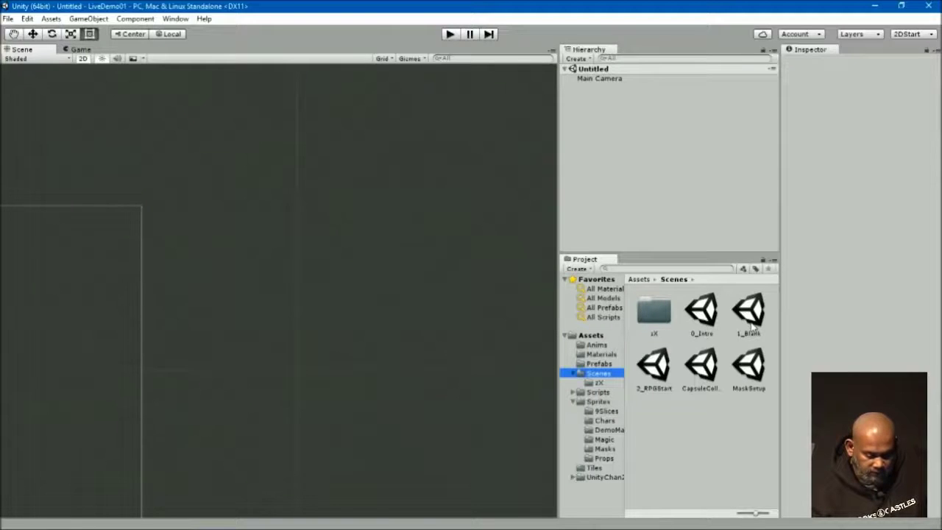
double_click(750, 324)
double_click(595, 89)
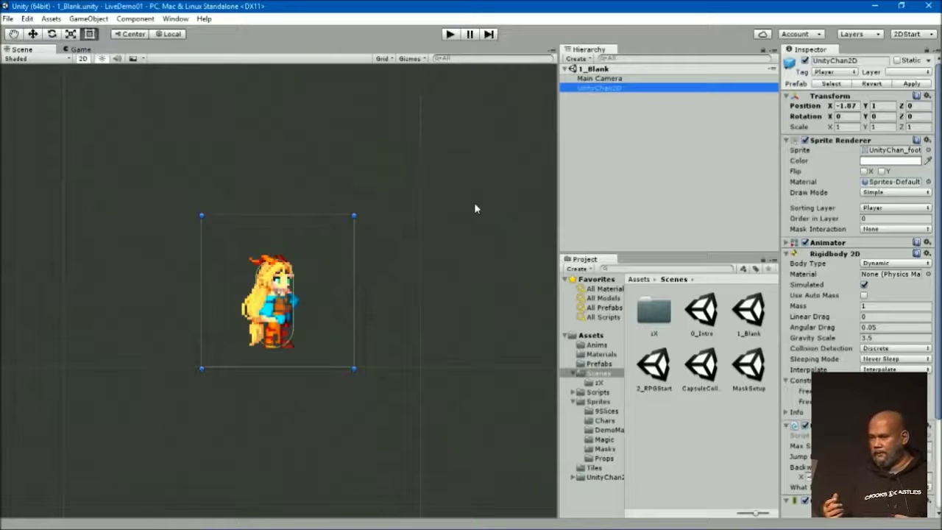
- Create a 2D Tile Map with a child Layer from the Hierarchy Create menu
right_click(590, 124)
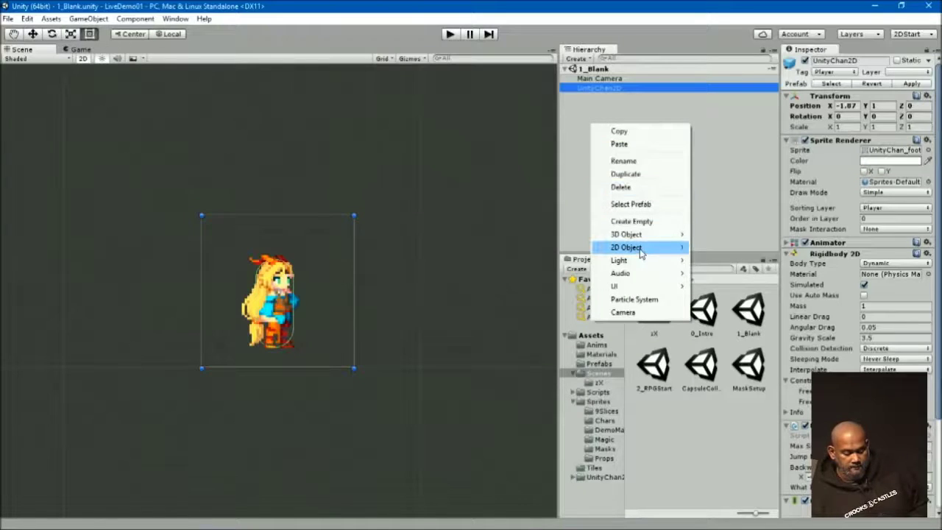
mouse_move(642, 250)
click(713, 262)
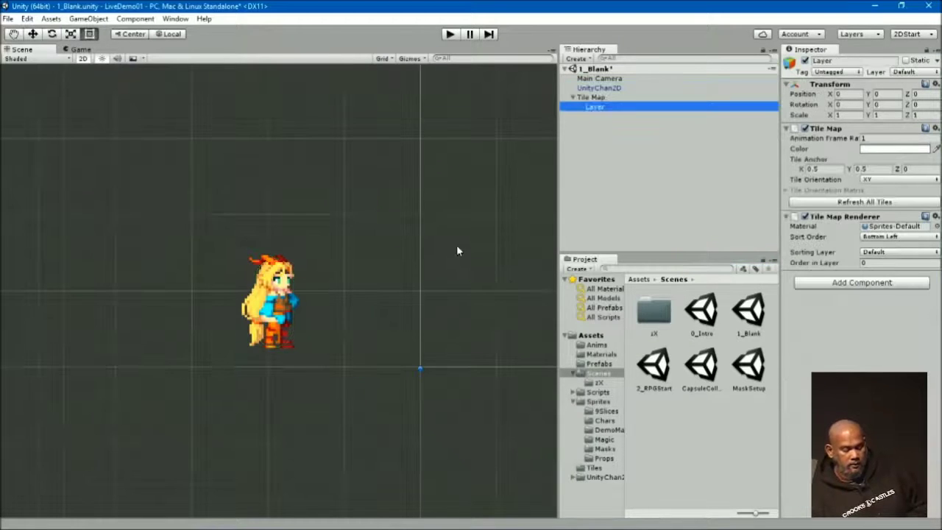
scroll(353, 225, down, 3)
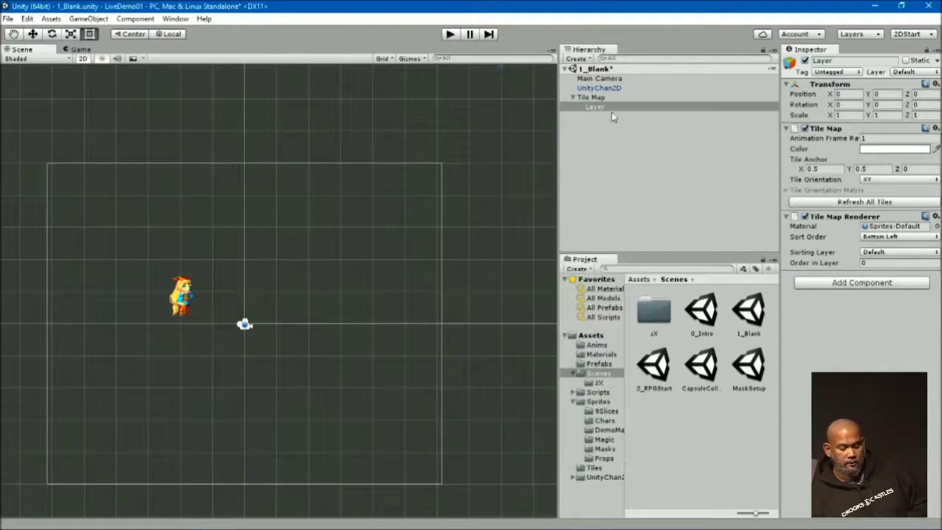
- Select the Tile Map and re-centre the level in the scene view
click(597, 97)
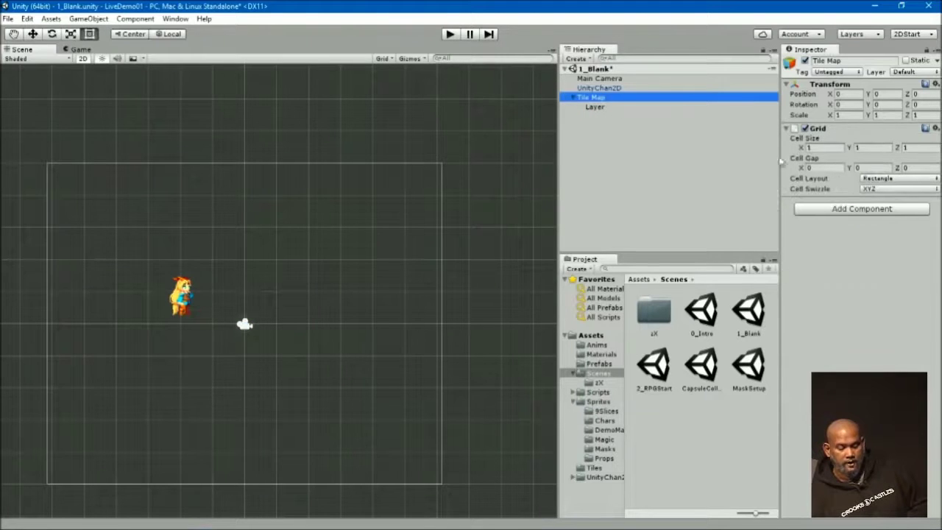
middle_drag(334, 195, 391, 177)
scroll(397, 170, down, 2)
scroll(404, 167, down, 1)
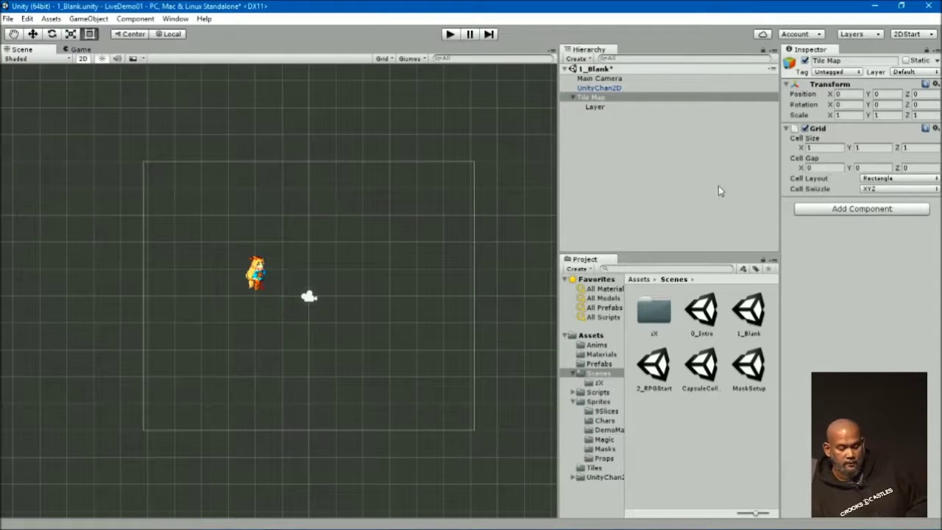
- Set the grid cell size to 1 × 1 and bring up the Cell Layout choices
click(818, 147)
text(2)
click(882, 145)
text(2)
key(shift+Tab)
text(1)
key(Tab)
text(1)
click(828, 169)
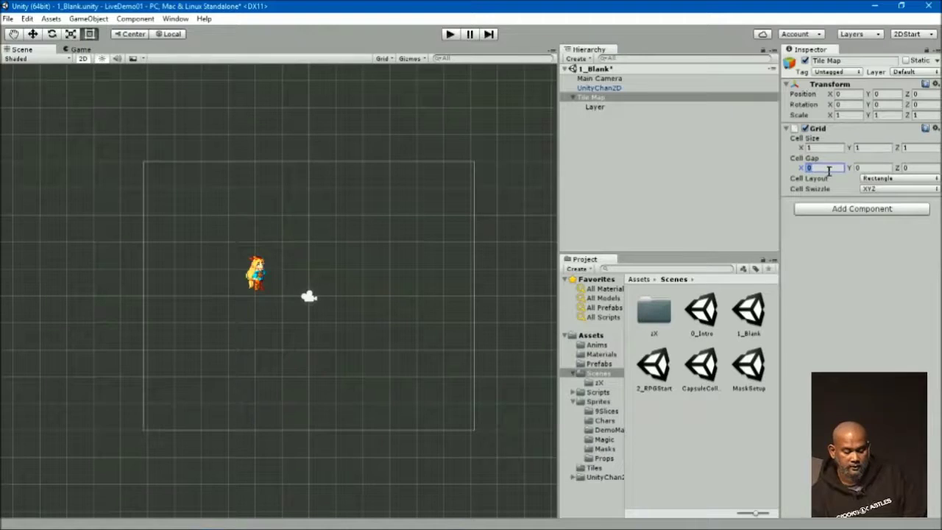
click(877, 181)
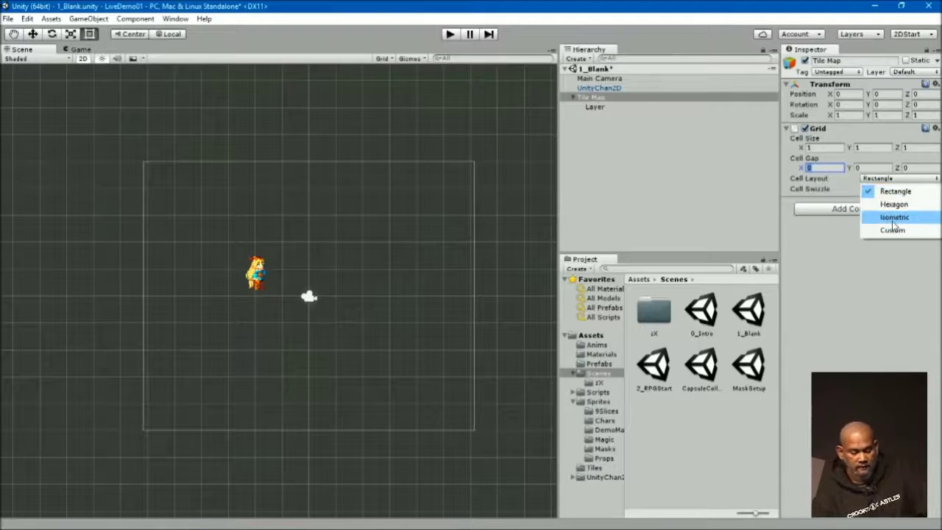
click(893, 223)
scroll(405, 244, up, 2)
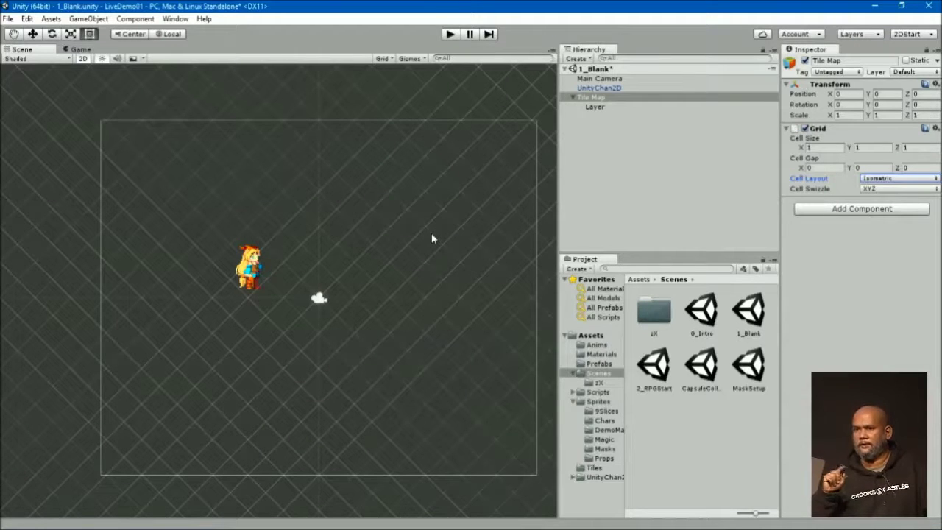
scroll(397, 220, up, 1)
scroll(397, 219, up, 2)
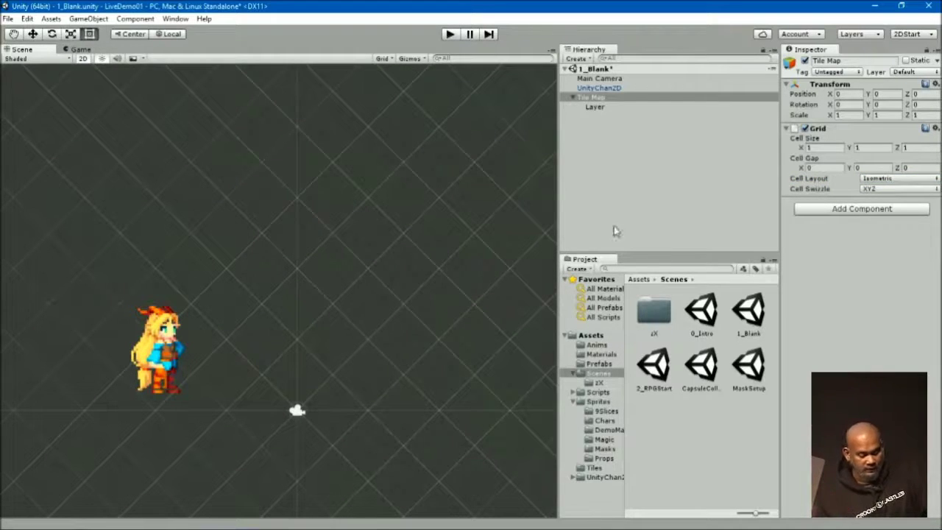
click(865, 149)
text(0.5)
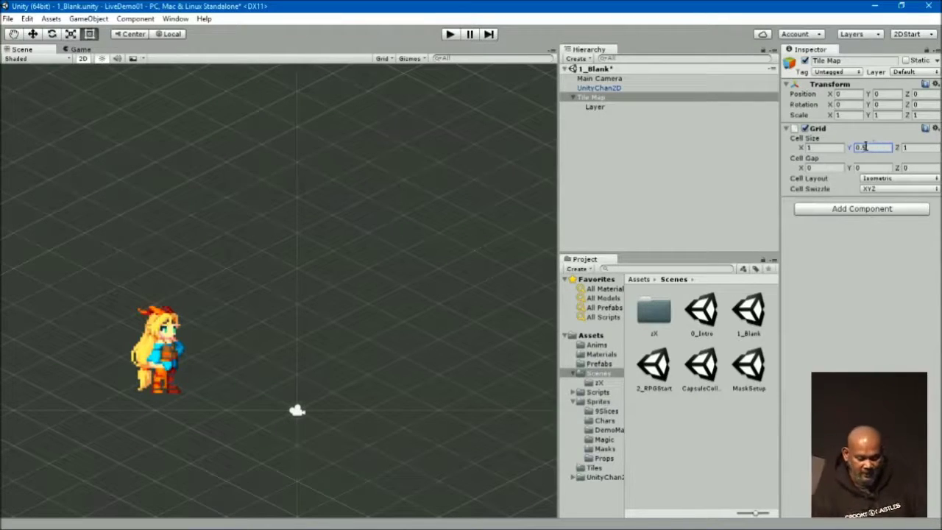
drag(872, 148, 850, 149)
text(1)
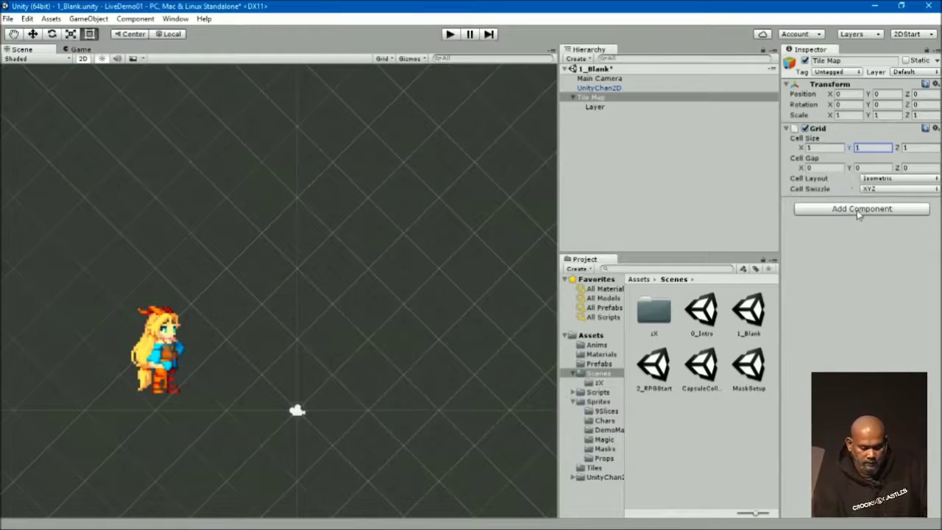
click(883, 178)
click(886, 193)
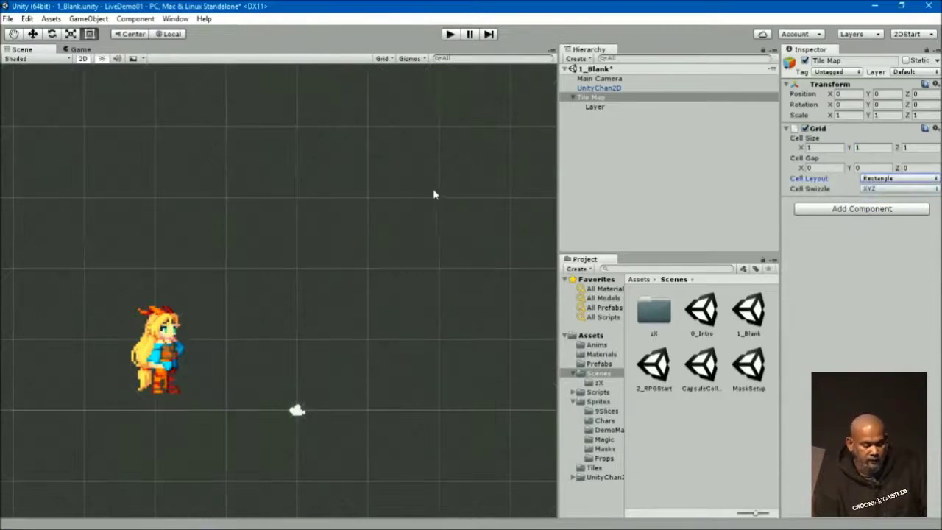
scroll(435, 194, down, 2)
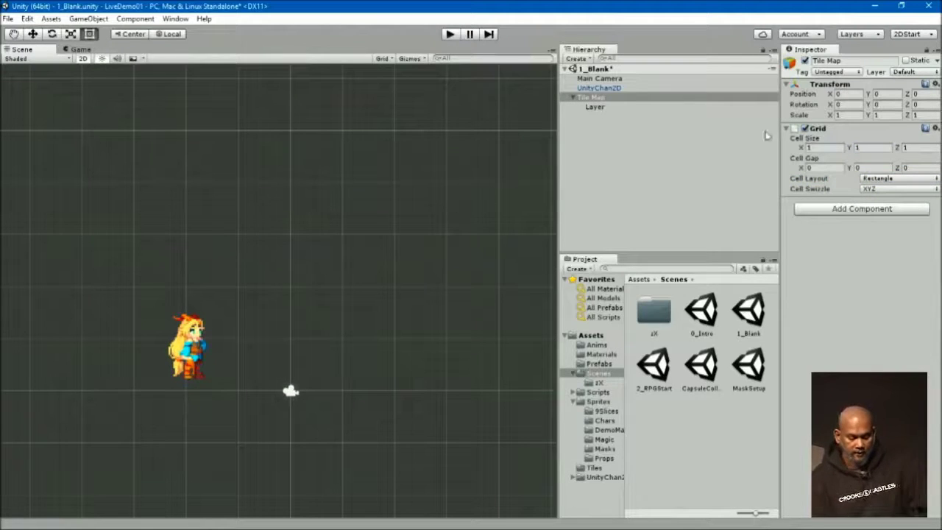
click(875, 189)
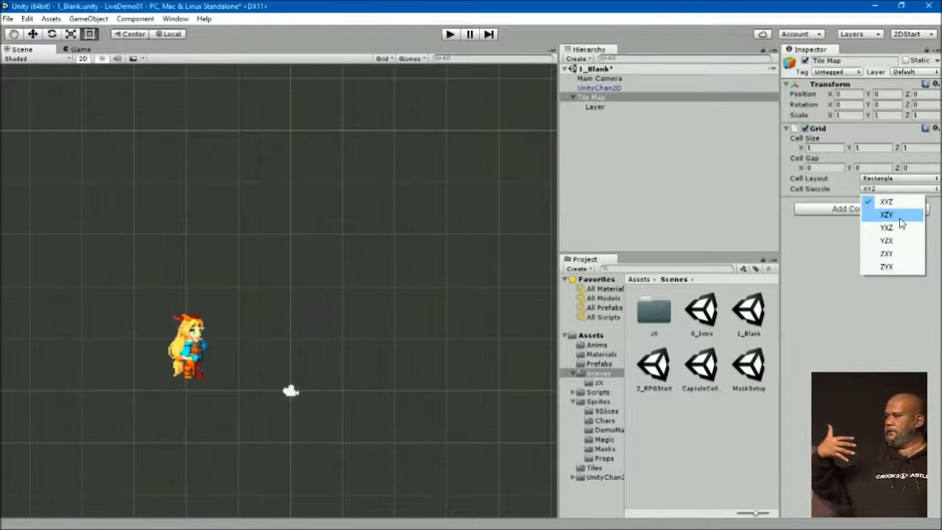
click(899, 218)
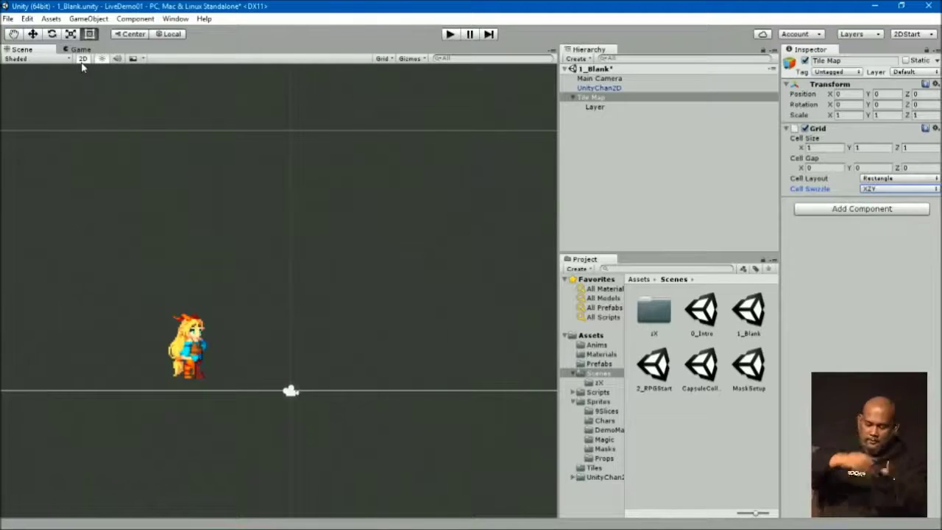
click(82, 58)
alt+drag(224, 184, 221, 294)
alt+drag(425, 297, 426, 292)
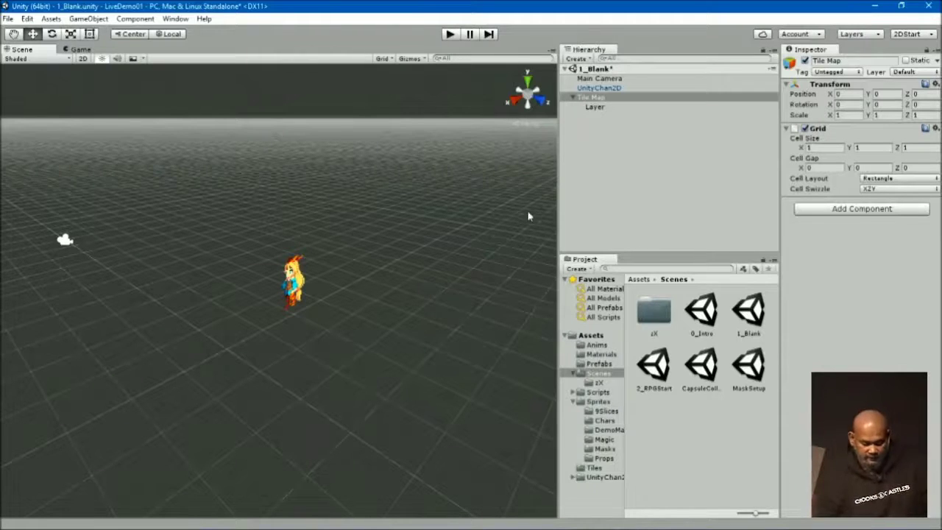
click(888, 190)
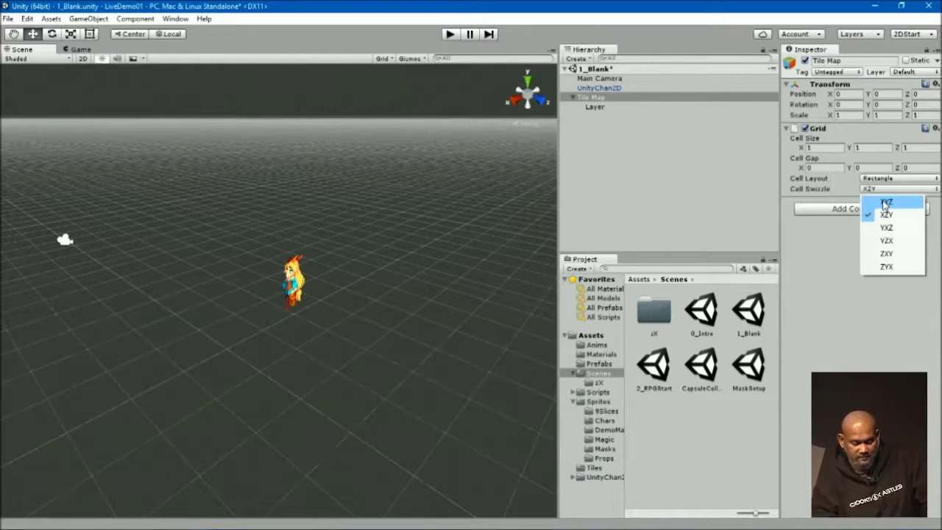
click(886, 199)
click(883, 192)
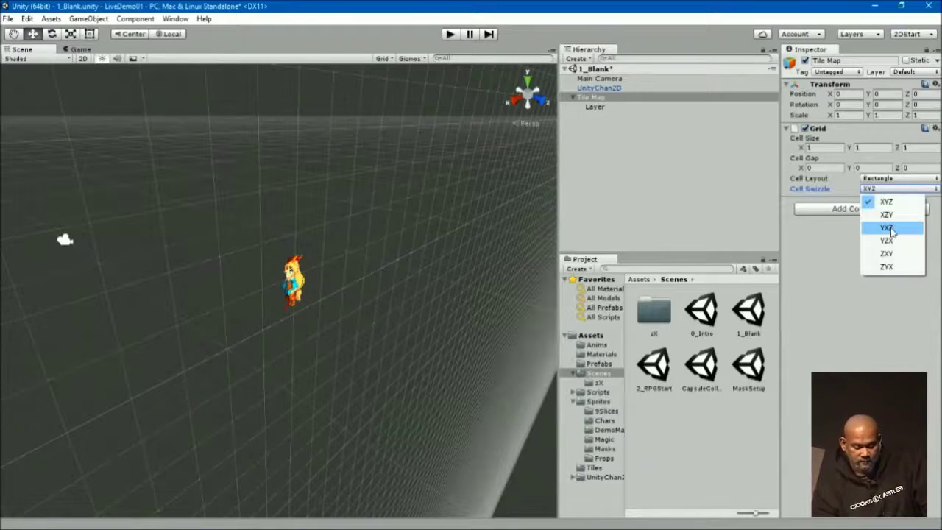
click(894, 226)
click(890, 194)
click(889, 240)
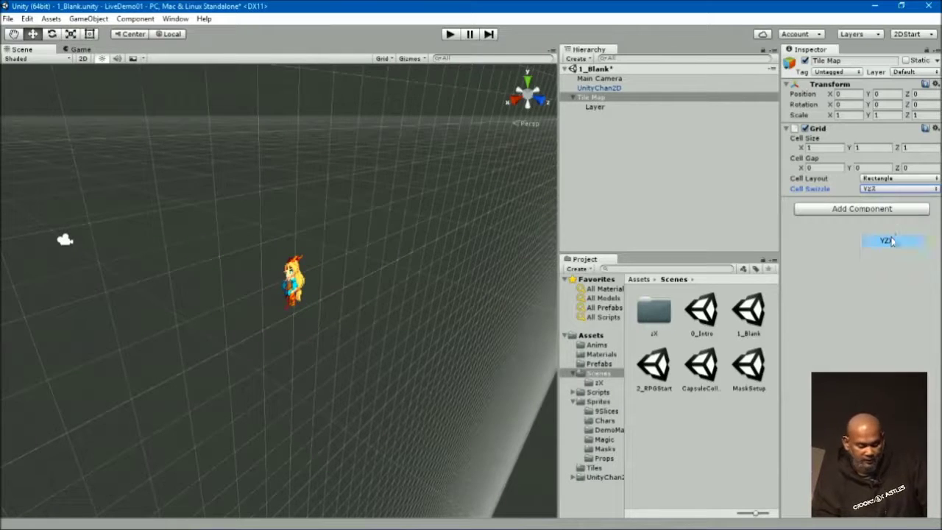
click(885, 190)
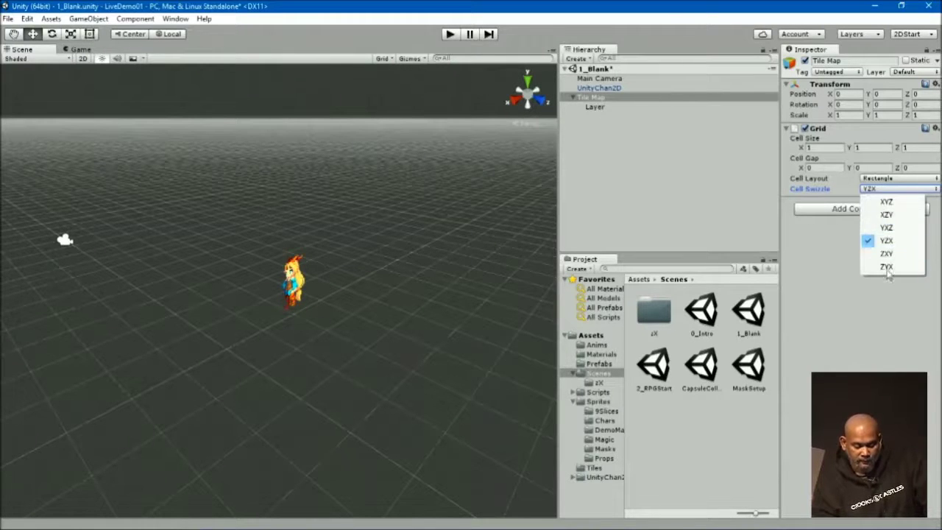
click(886, 199)
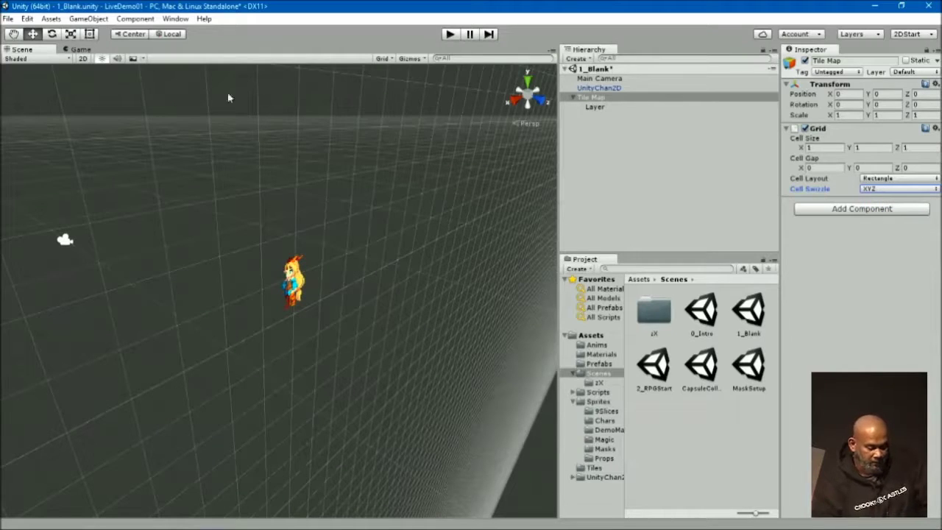
click(83, 59)
key(t)
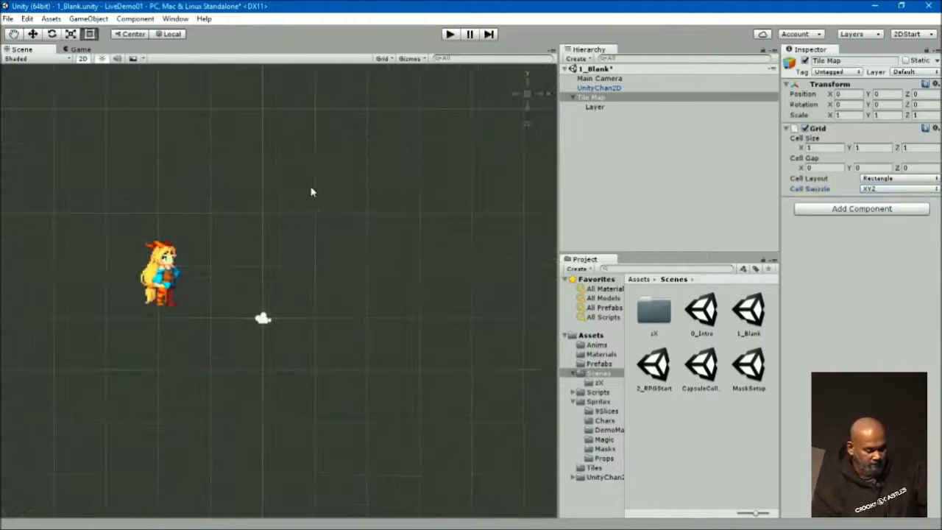
scroll(313, 193, down, 1)
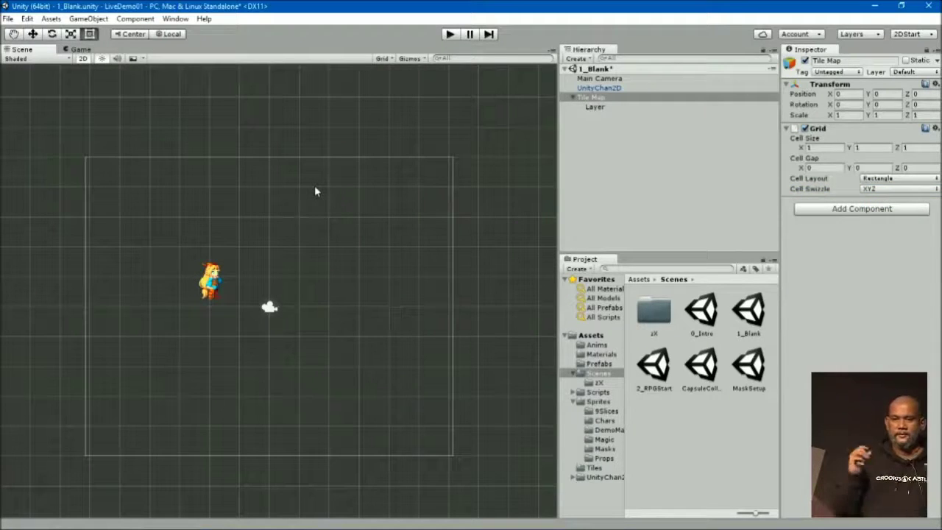
- Select the tile map's Layer and frame the camera bounds in the scene
click(596, 108)
scroll(424, 215, down, 1)
middle_drag(415, 203, 369, 203)
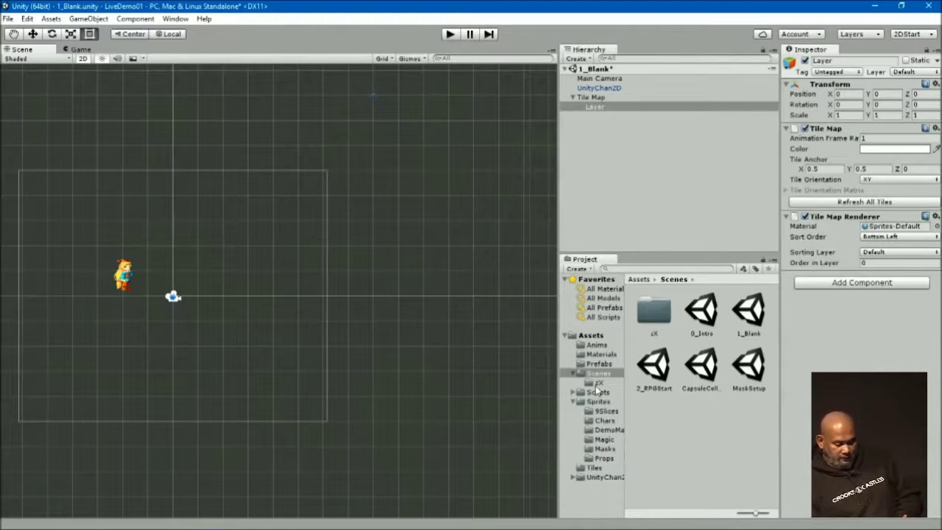
- Open Sprites > DemoMap, pick the DemoTilesmap_1 sprite, and bring up the Create asset list
click(603, 412)
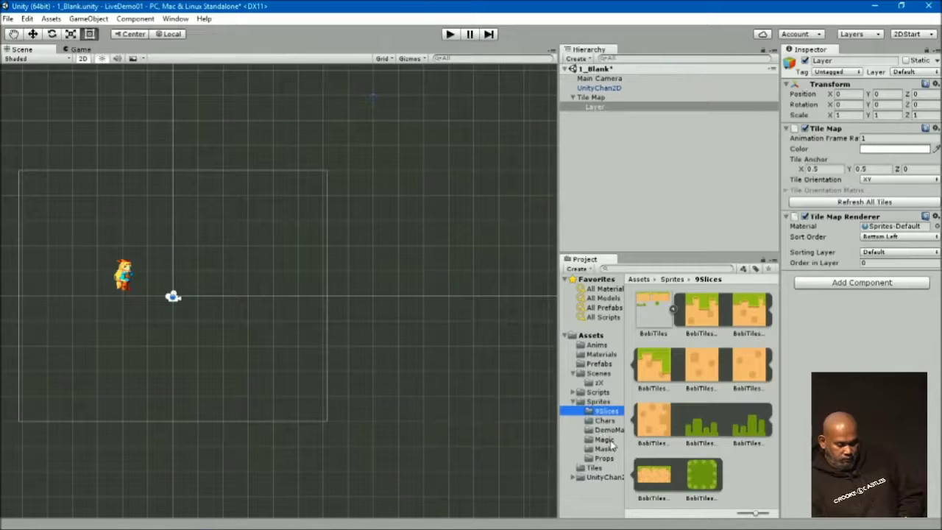
click(608, 429)
click(716, 309)
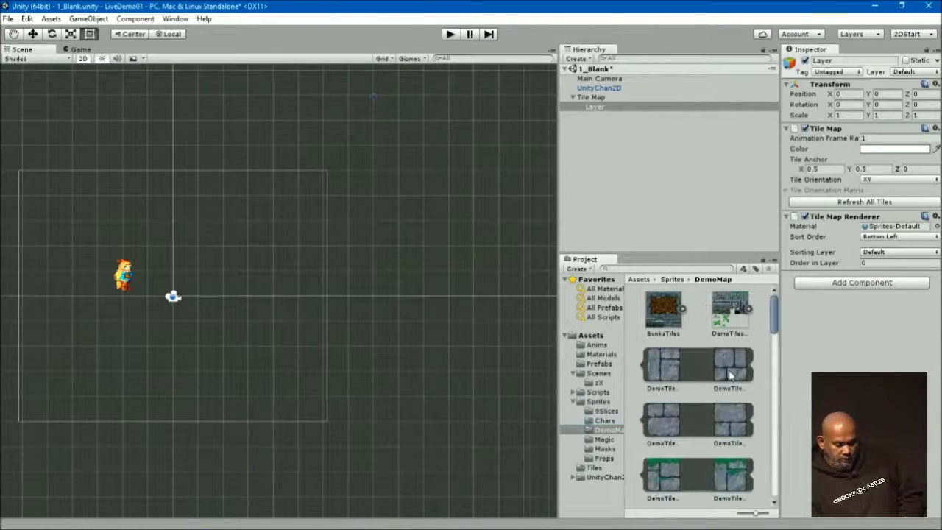
click(730, 370)
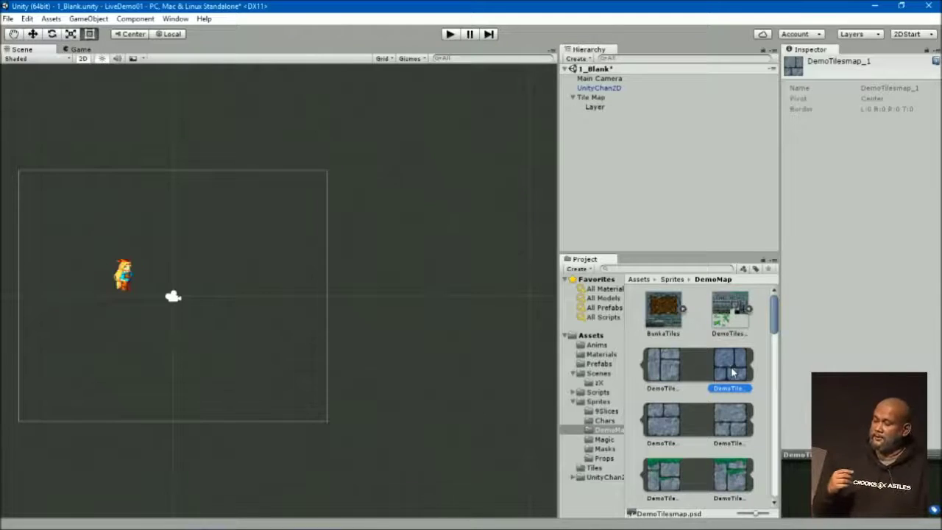
scroll(721, 375, down, 2)
scroll(721, 374, up, 2)
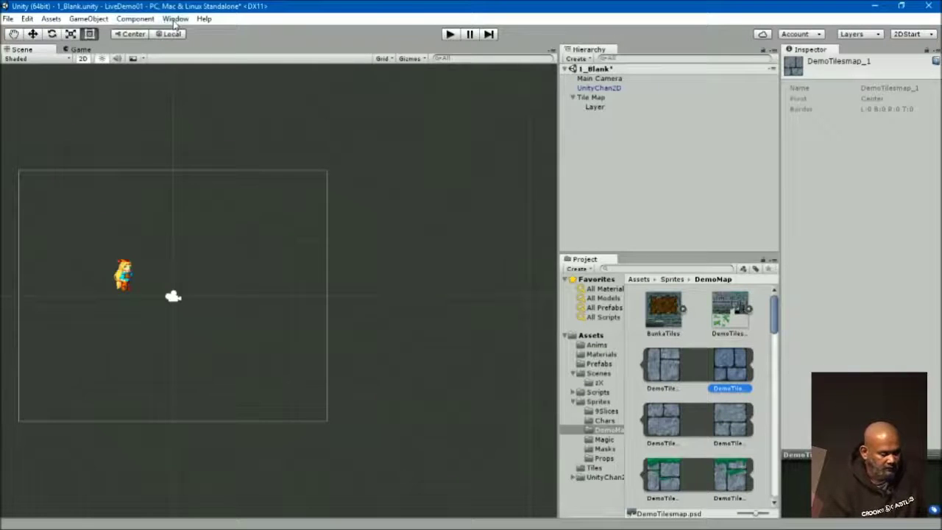
click(578, 269)
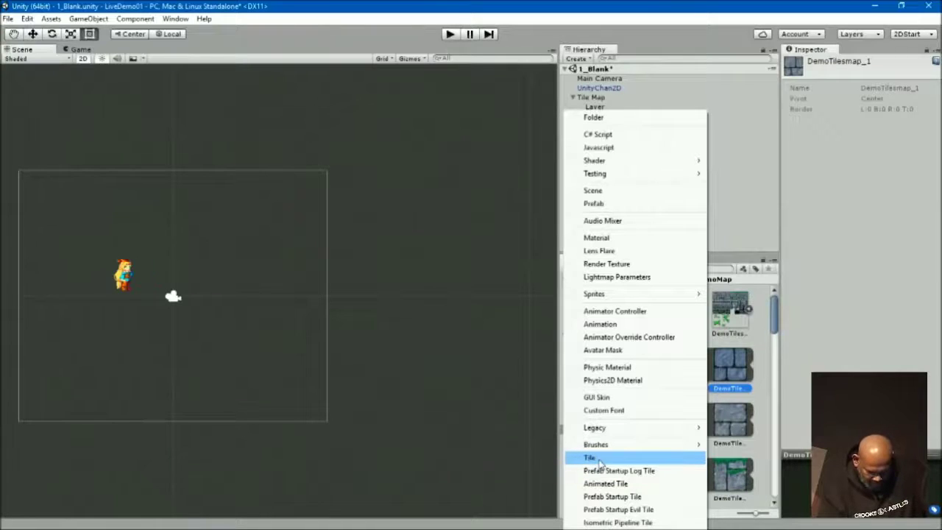
- Open the Tile Palette window beside the scene and drop the DemoTilesmap_1 sprite into it
click(600, 460)
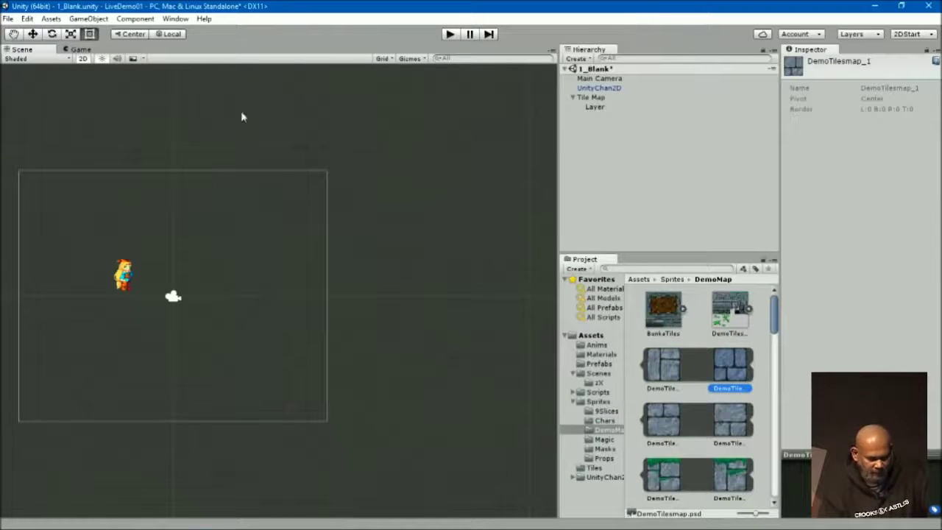
click(179, 19)
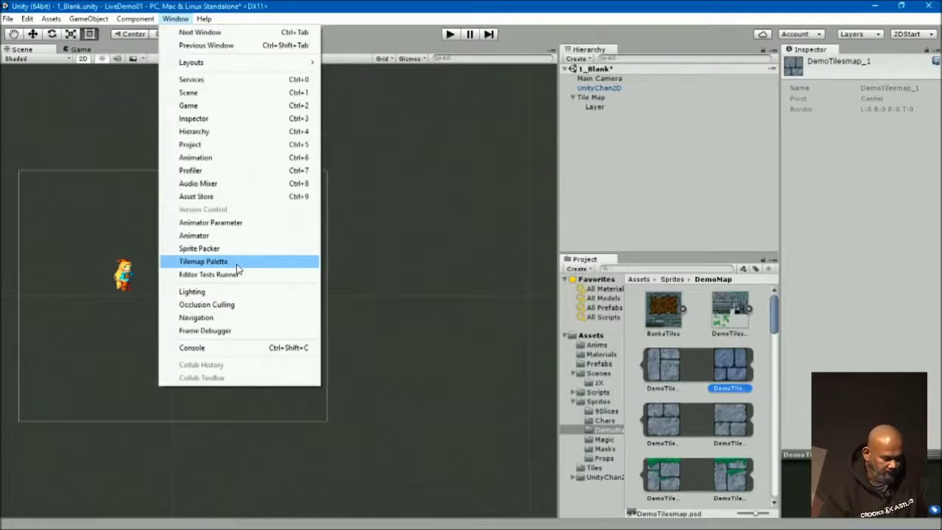
click(236, 263)
drag(138, 91, 316, 125)
drag(739, 368, 239, 192)
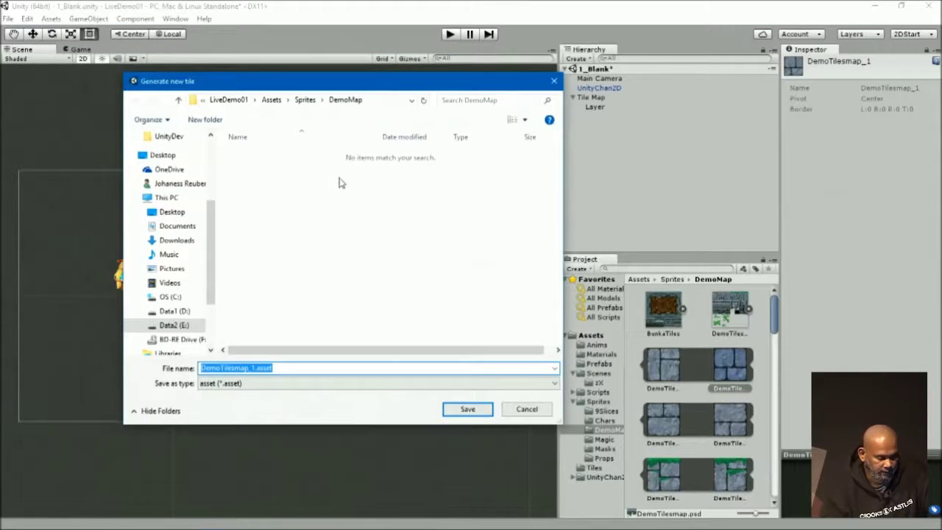
- Save the generated tile as '1tikle' in the Assets/Tiles folder
click(305, 100)
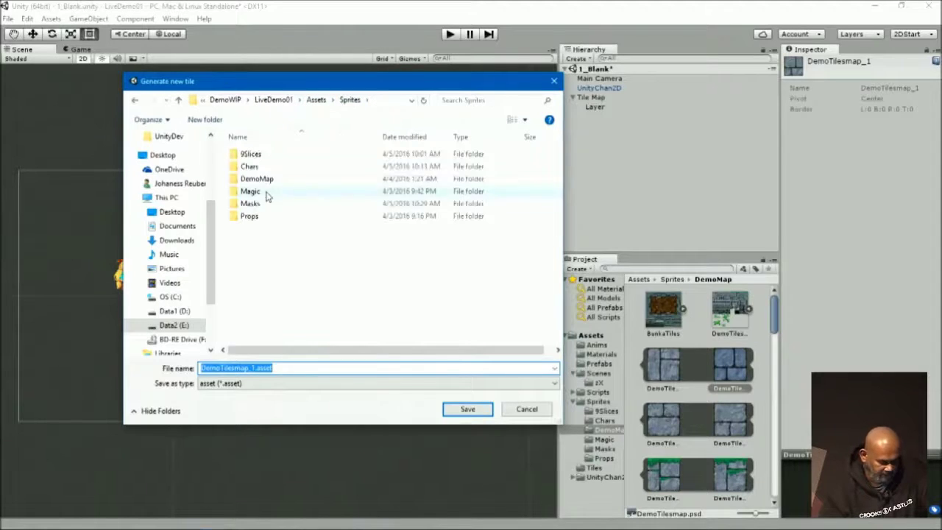
click(315, 100)
double_click(254, 229)
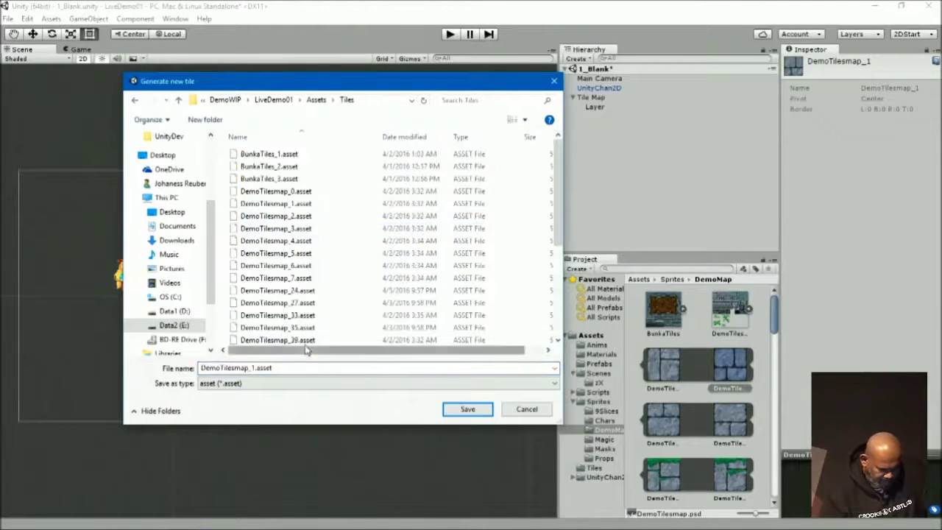
click(295, 365)
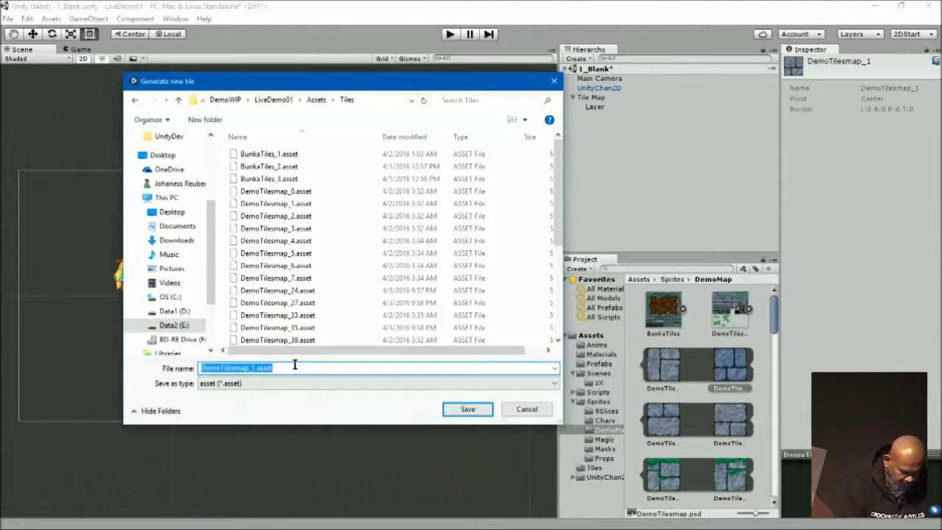
text(1tikle)
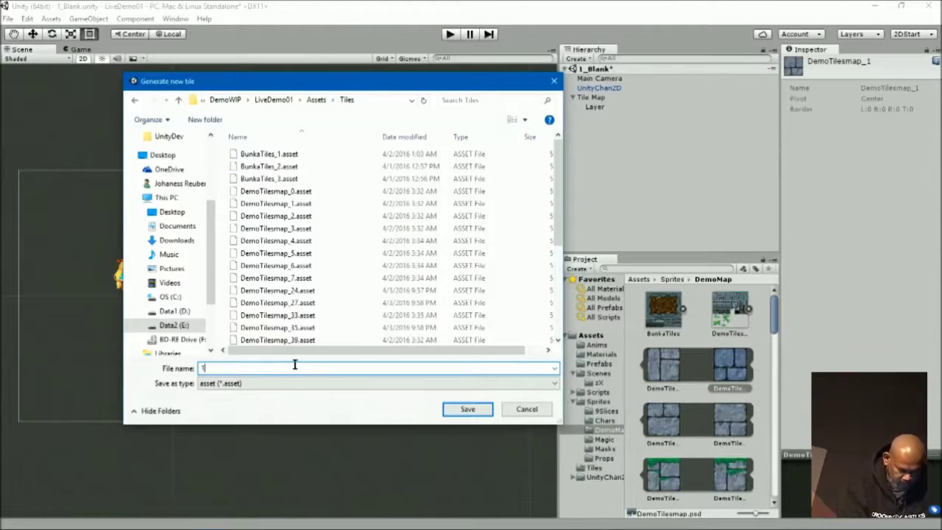
key(Return)
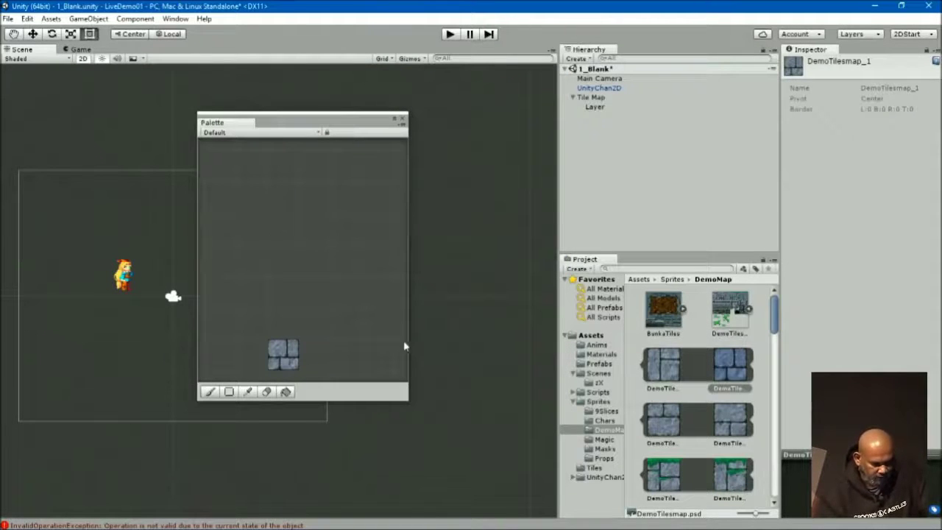
- Inspect the 1tikle tile's properties in Assets/Tiles, widening the panels
click(593, 468)
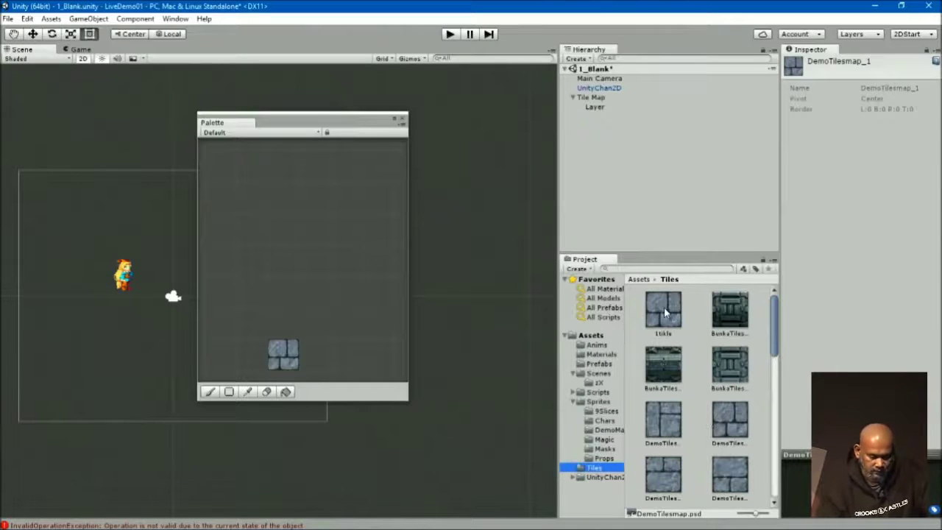
click(663, 307)
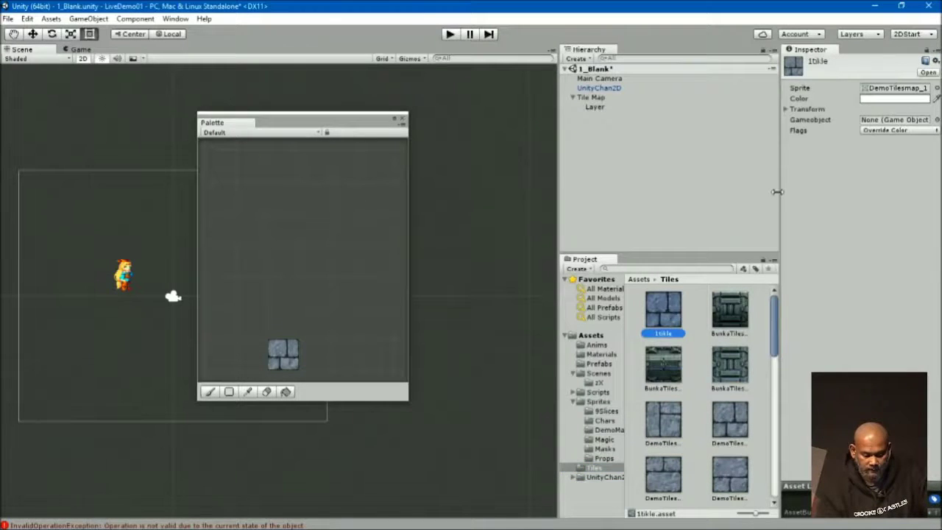
drag(777, 192, 751, 198)
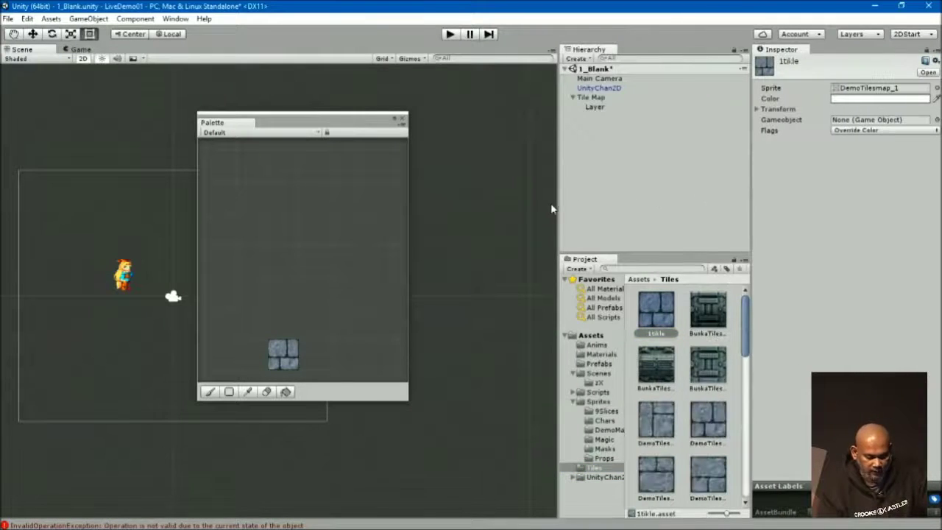
drag(559, 204, 536, 203)
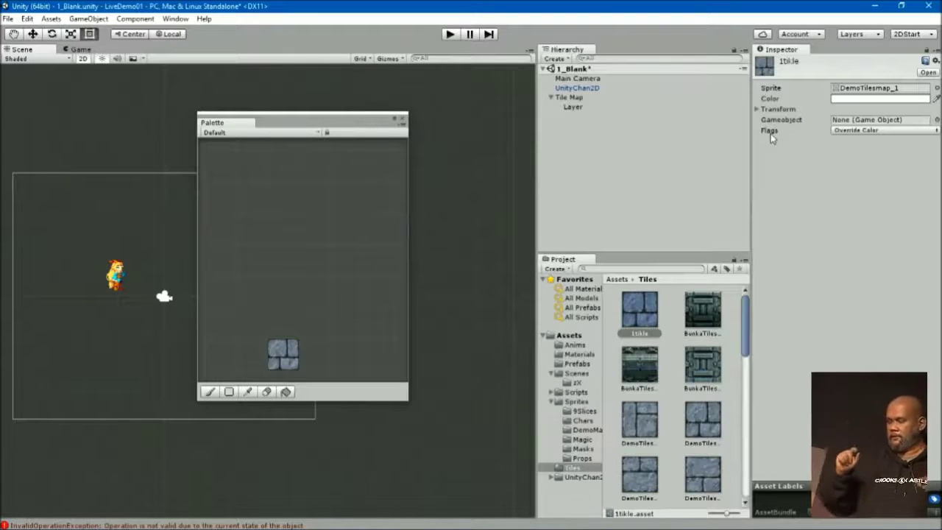
click(871, 89)
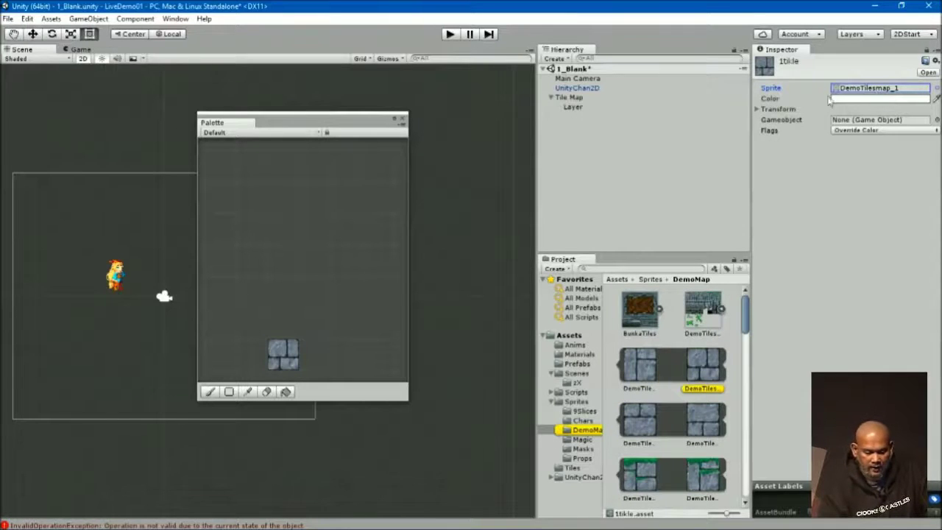
click(756, 109)
click(756, 110)
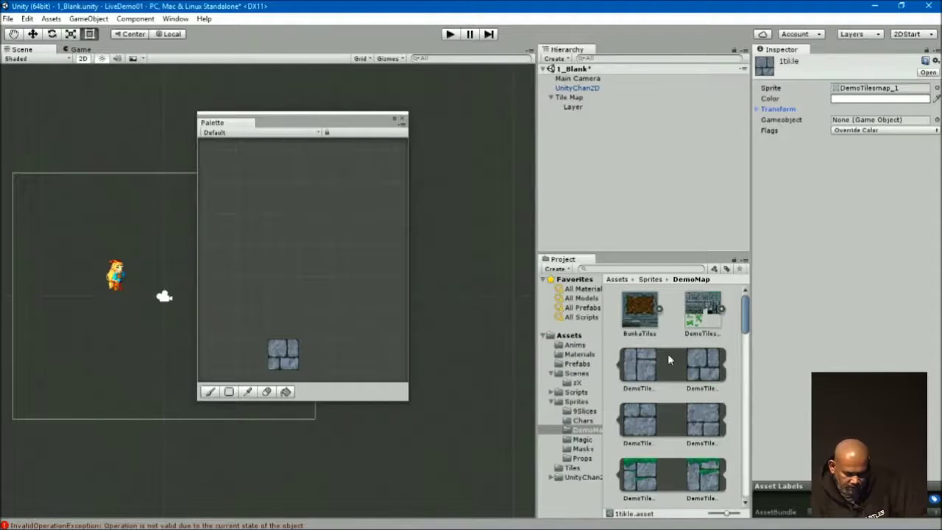
- Drag the second DemoTilesmap stone sprite into the Palette as a new tile
click(646, 368)
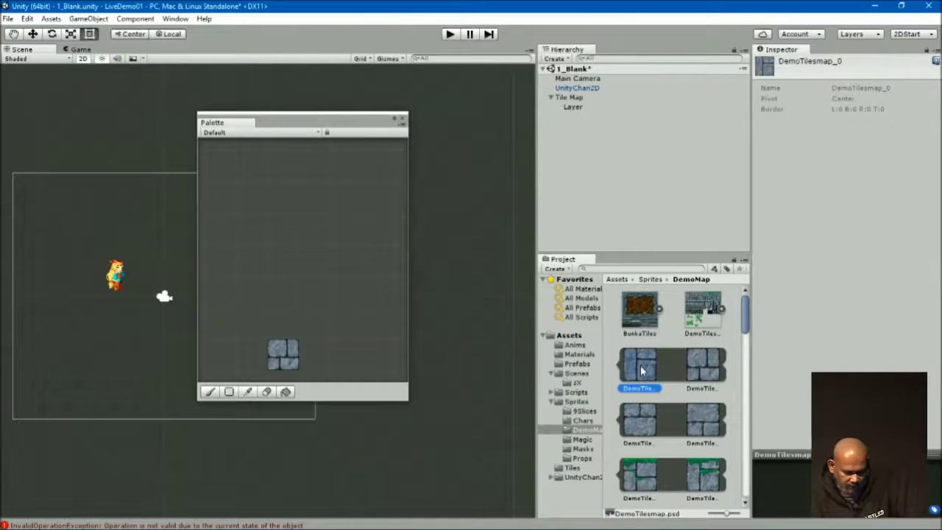
click(704, 372)
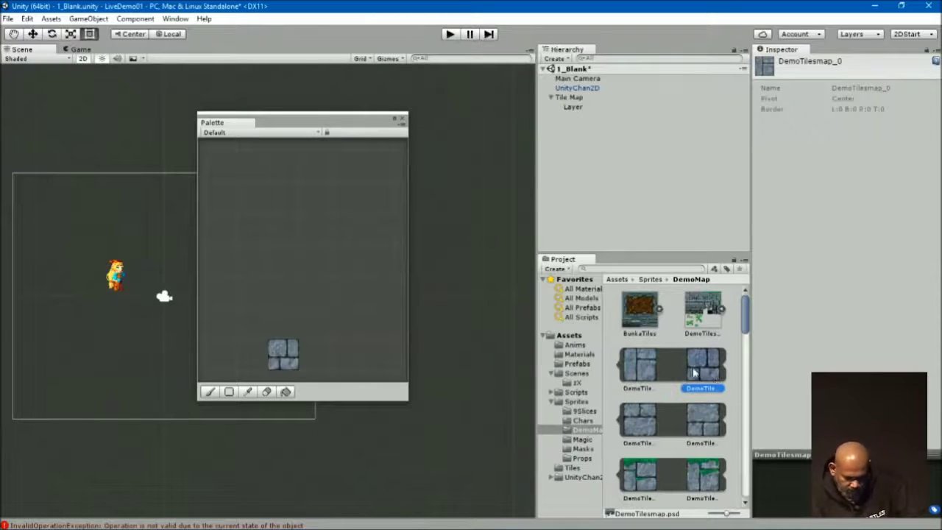
drag(703, 378, 277, 326)
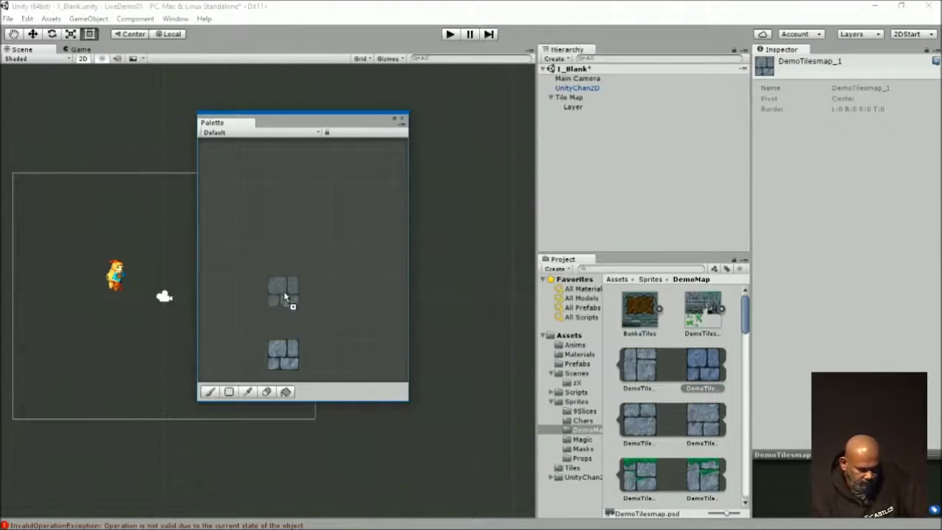
drag(277, 326, 289, 303)
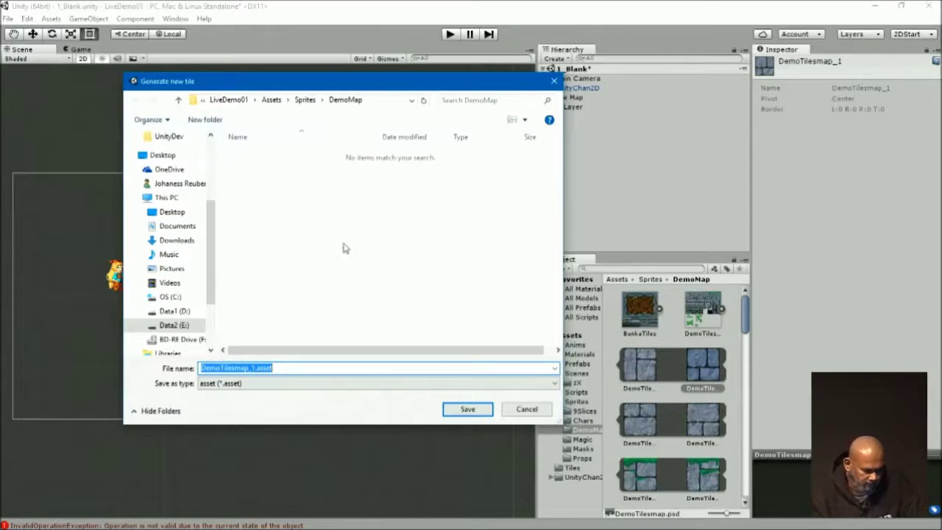
- Save the second stone tile as '2tile' in the Assets/Tiles folder
click(272, 99)
double_click(268, 225)
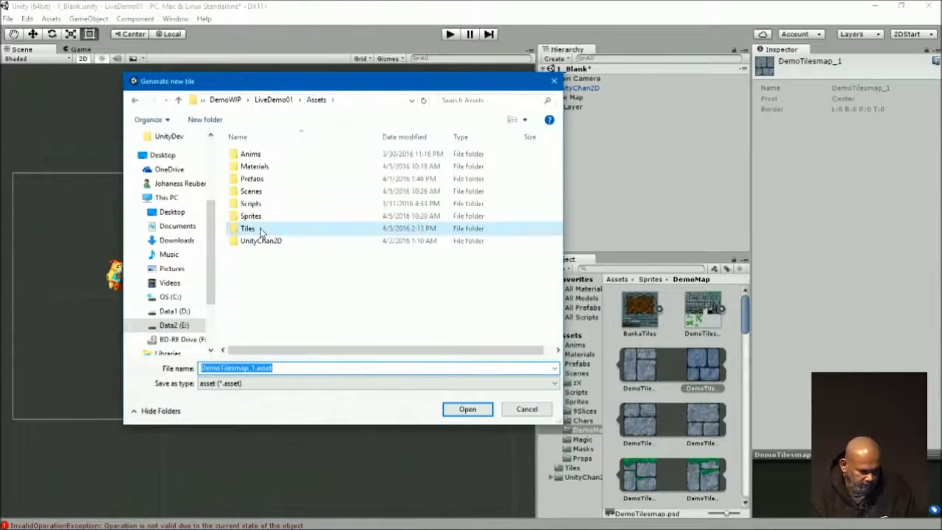
click(299, 369)
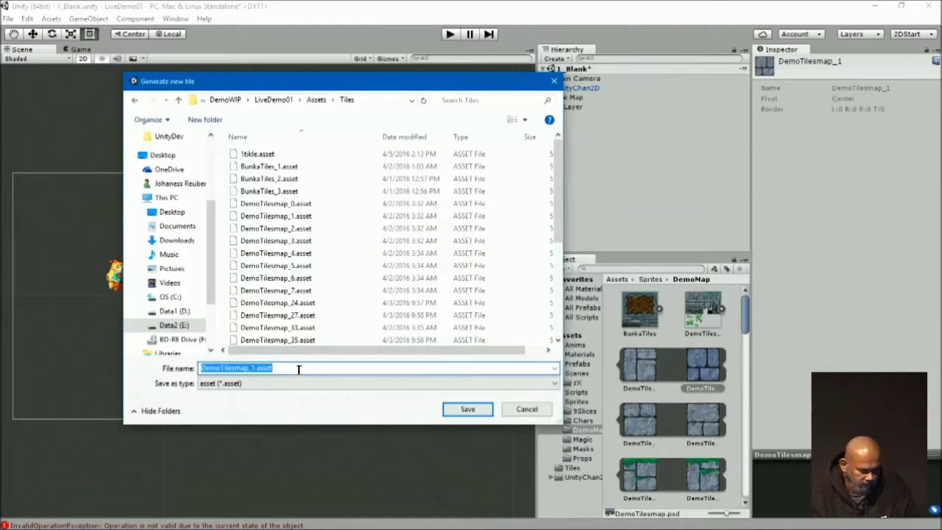
text(2tile)
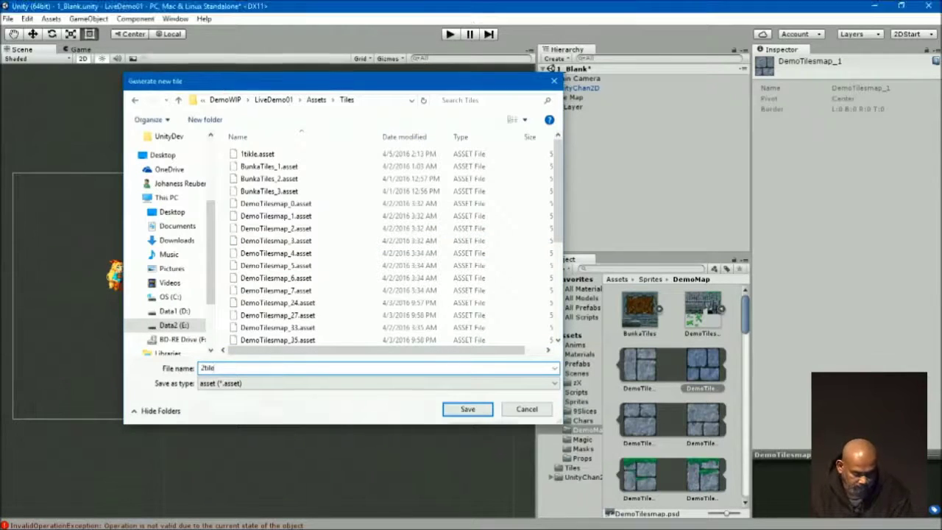
key(Return)
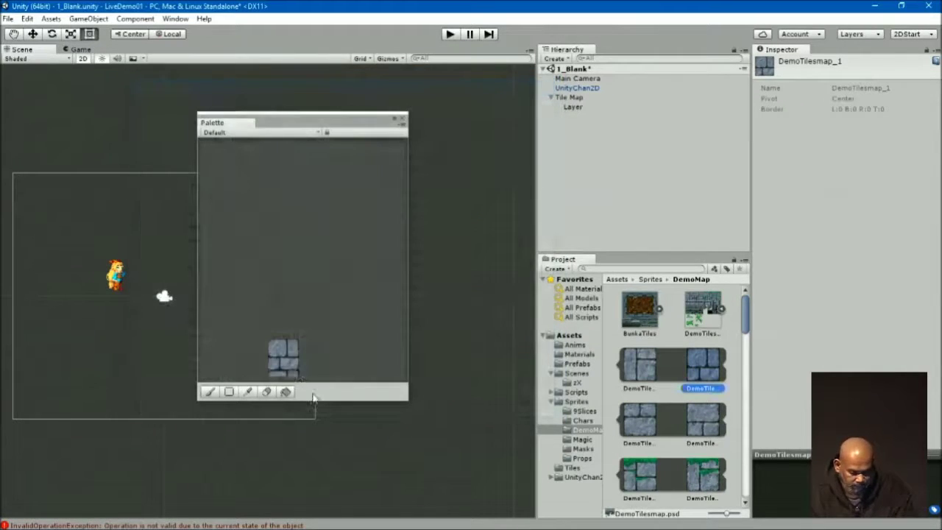
- Enlarge the palette tiles in view and open 2tile's Color field in the Inspector
click(572, 468)
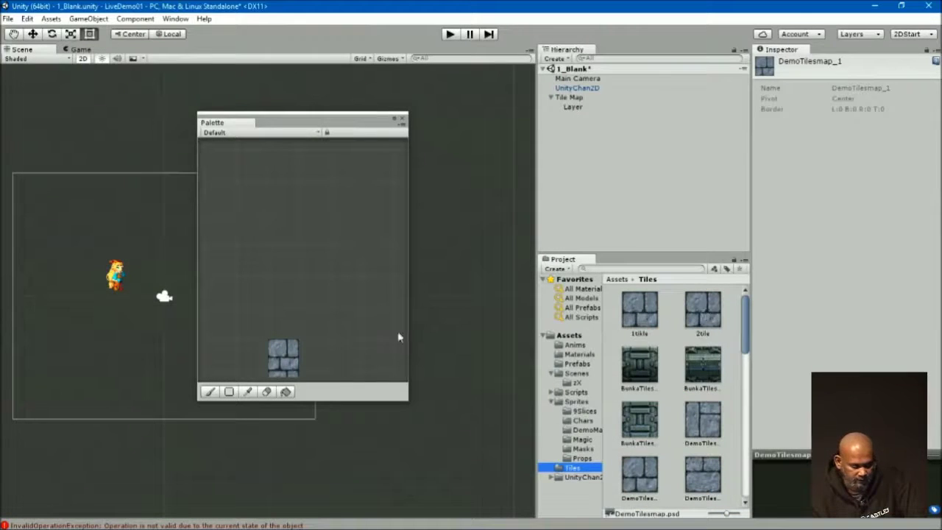
mouse_move(321, 309)
middle_down()
mouse_move(326, 238)
mouse_move(359, 265)
middle_up()
scroll(310, 236, up, 1)
scroll(307, 237, up, 3)
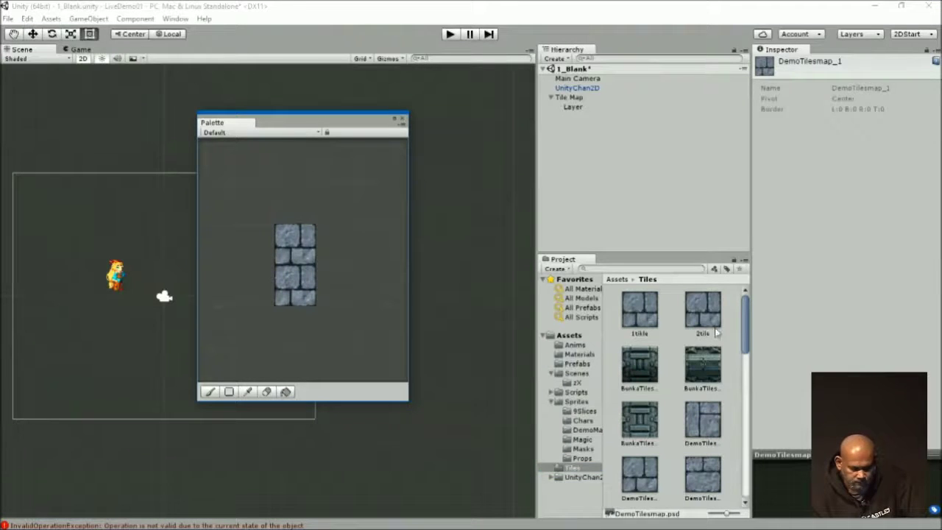
click(699, 315)
click(850, 99)
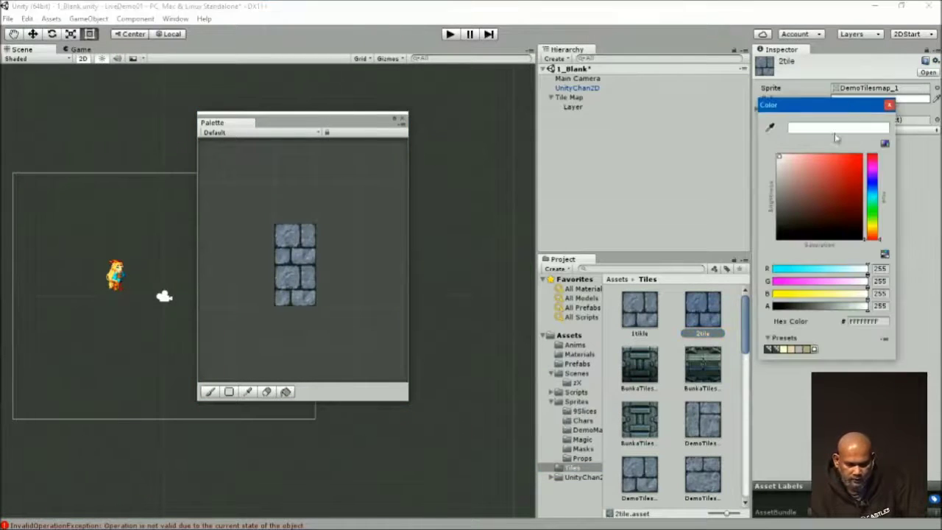
- Tint 2tile pale blue (BDDDFDFF, R 190 G 222 B 253) and reselect it to check
drag(808, 159, 801, 161)
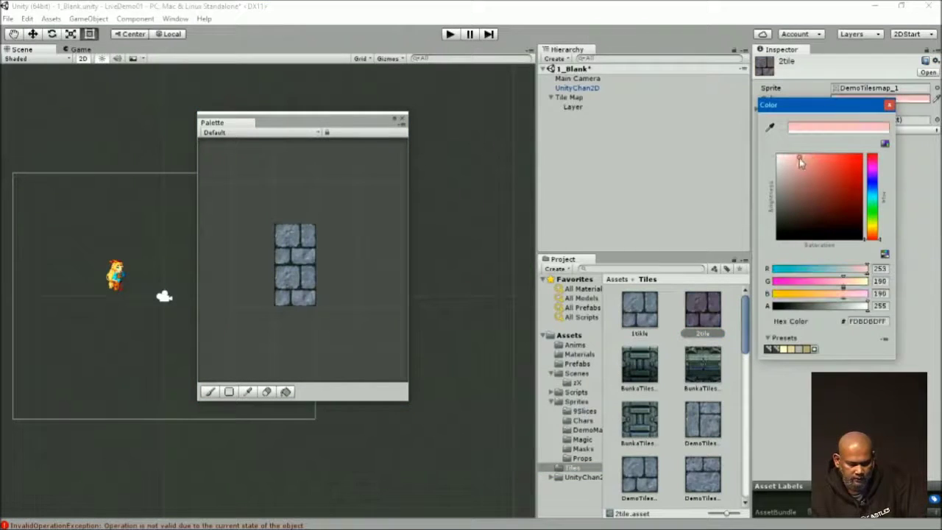
click(873, 195)
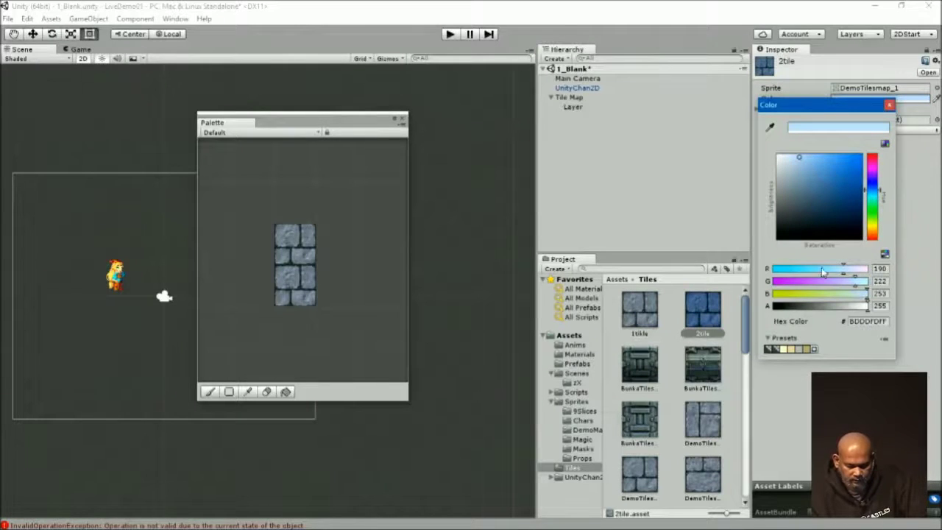
click(729, 274)
click(685, 306)
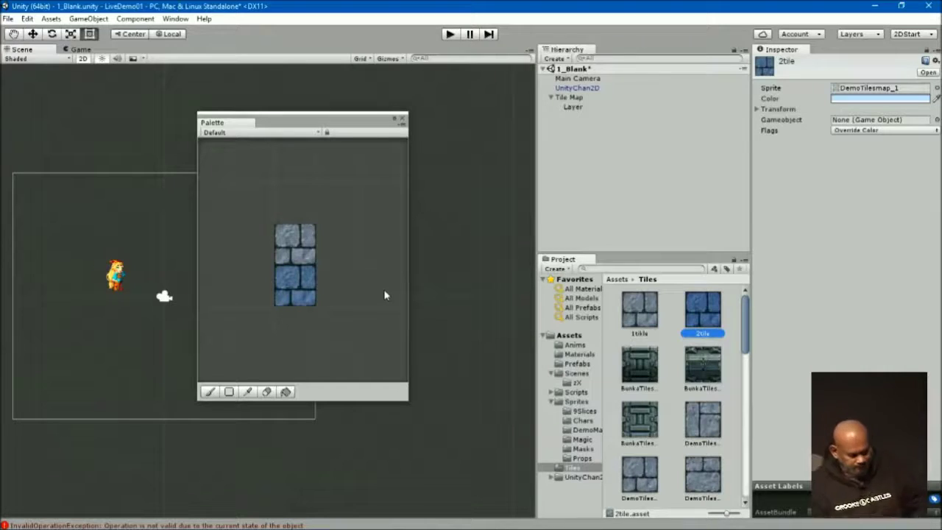
- Reposition the Palette window and select the Demo palette after trying Demo2
drag(361, 121, 125, 136)
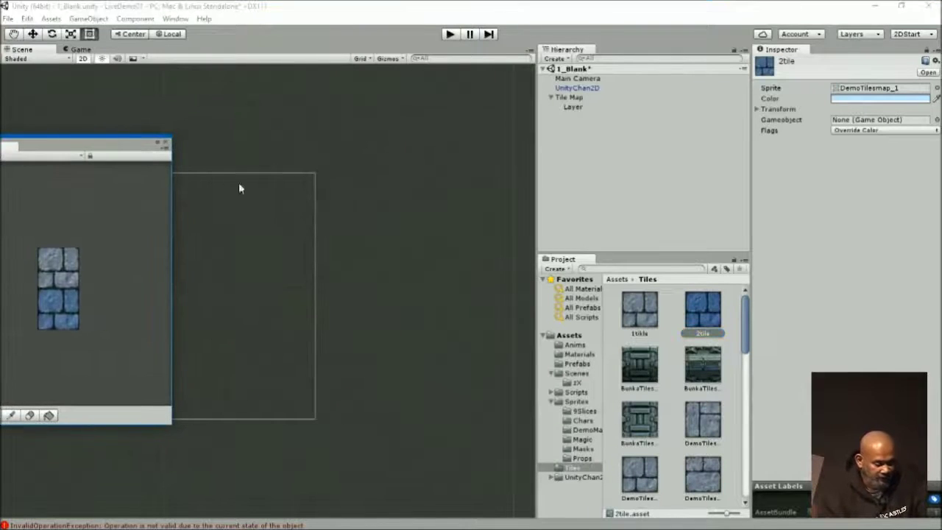
middle_drag(240, 187, 391, 166)
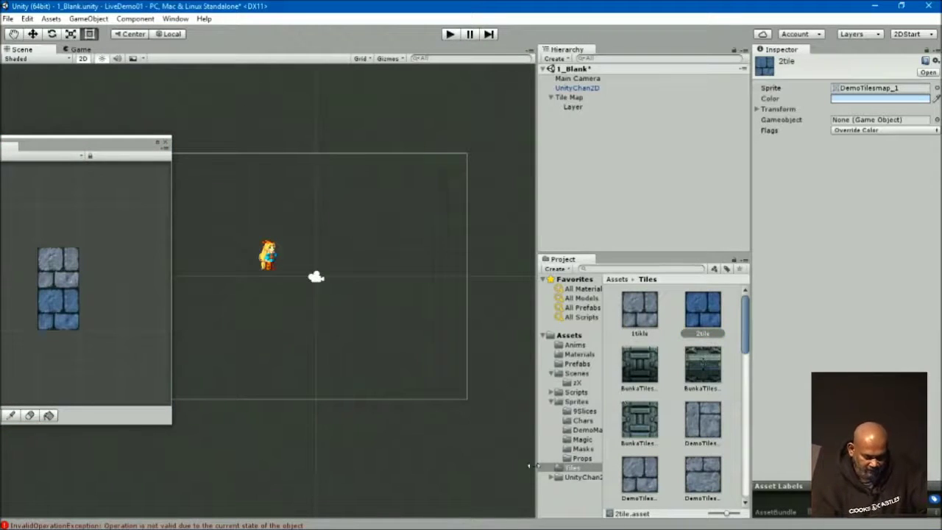
drag(72, 149, 148, 150)
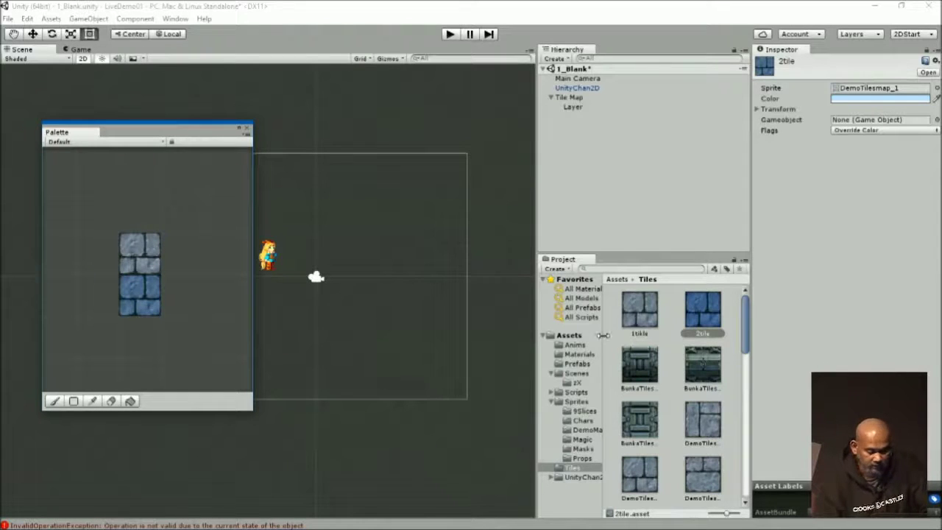
click(63, 142)
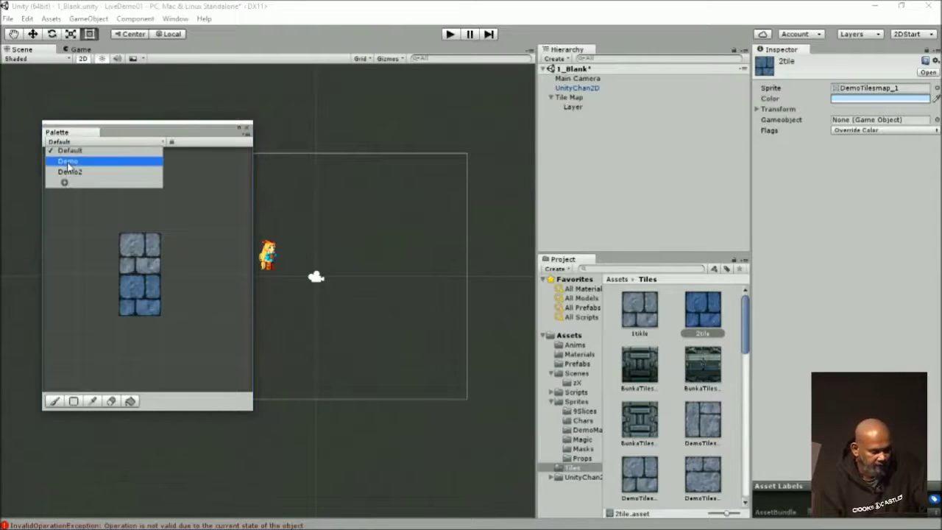
click(66, 161)
click(63, 142)
click(71, 171)
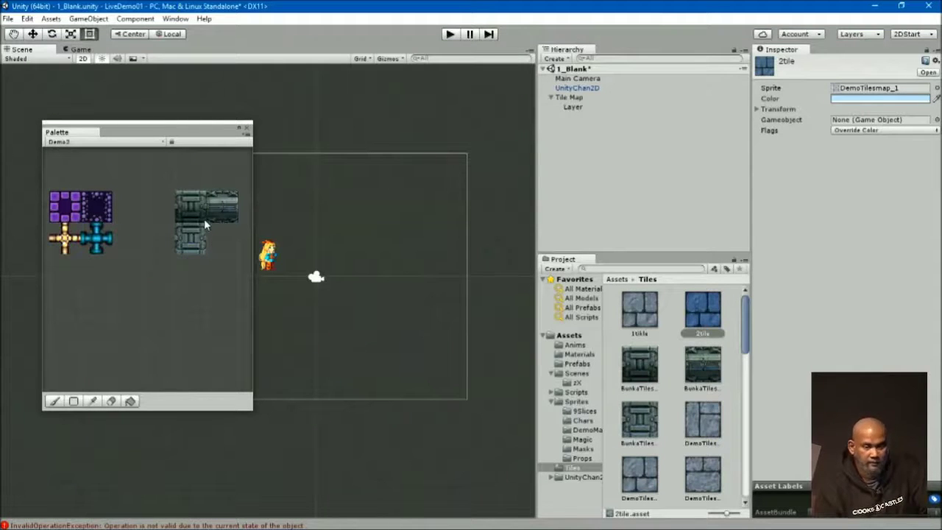
click(67, 142)
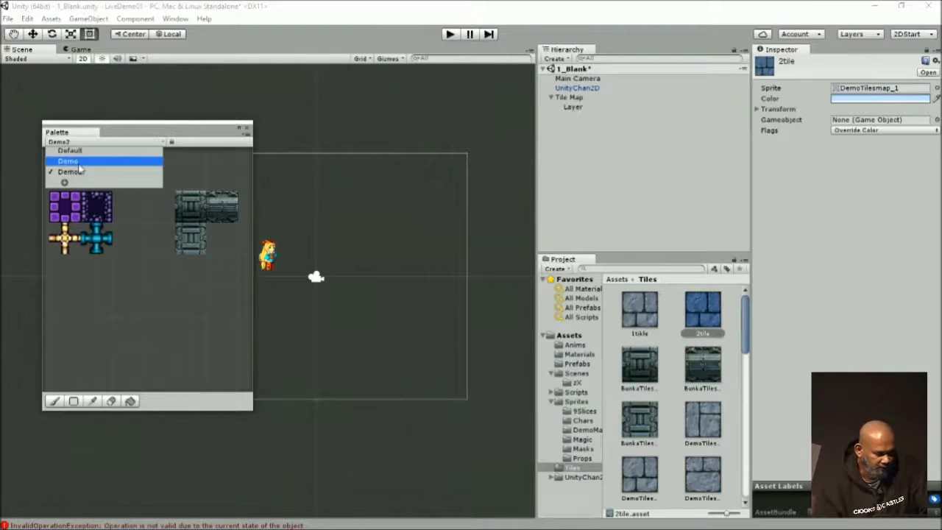
click(78, 162)
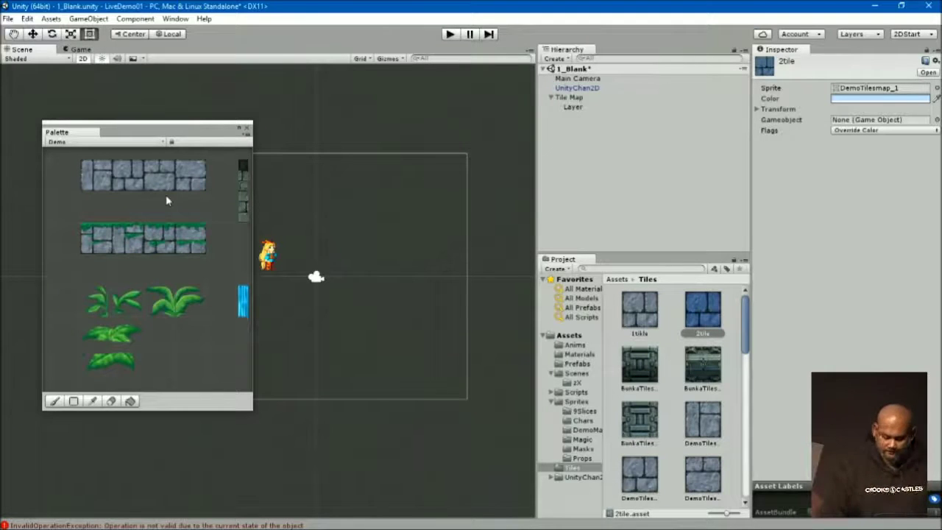
middle_drag(390, 196, 493, 186)
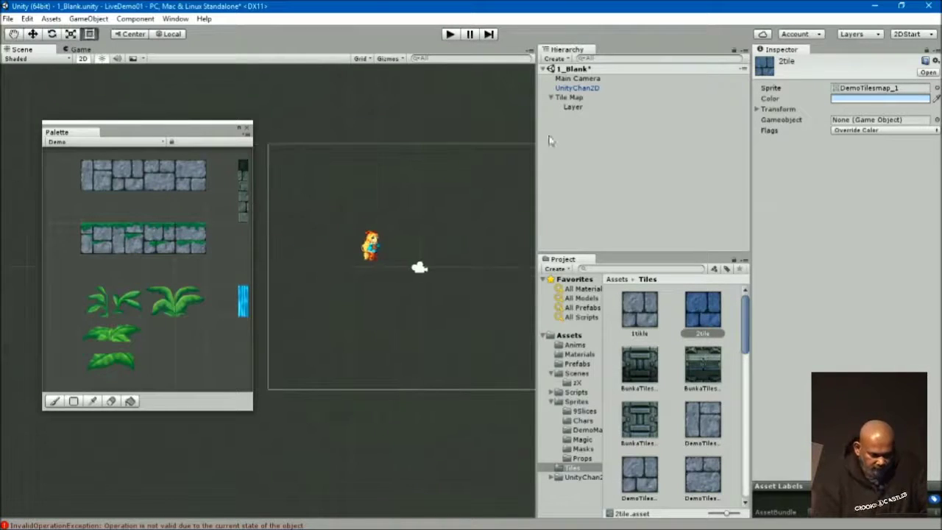
- Paint plain stone tiles onto the Layer tilemap with the palette brush
click(573, 108)
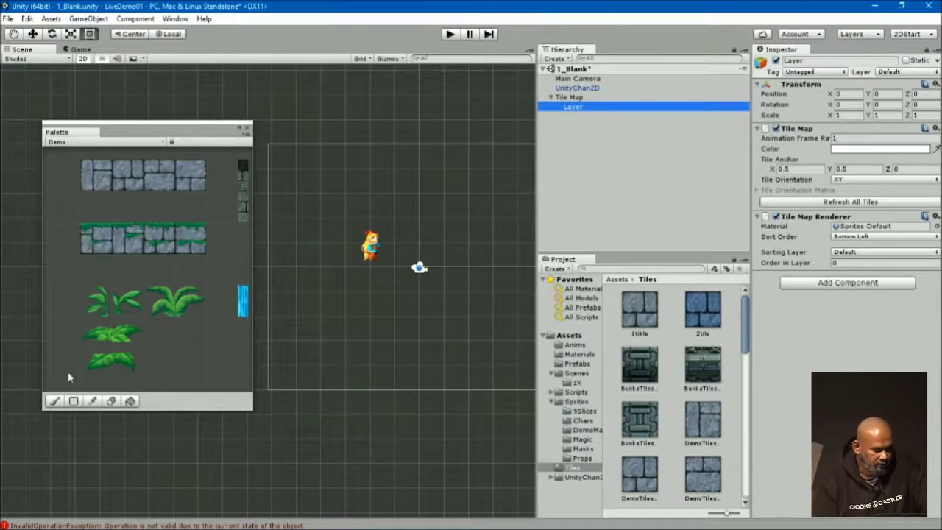
click(53, 401)
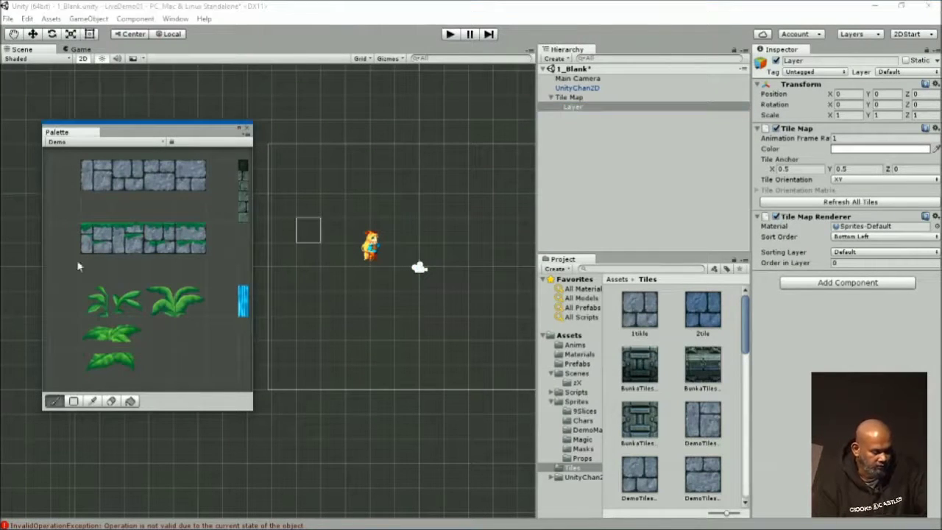
click(99, 186)
middle_drag(357, 302, 331, 262)
mouse_move(306, 188)
mouse_down()
mouse_move(305, 249)
mouse_move(361, 259)
mouse_move(362, 224)
mouse_up()
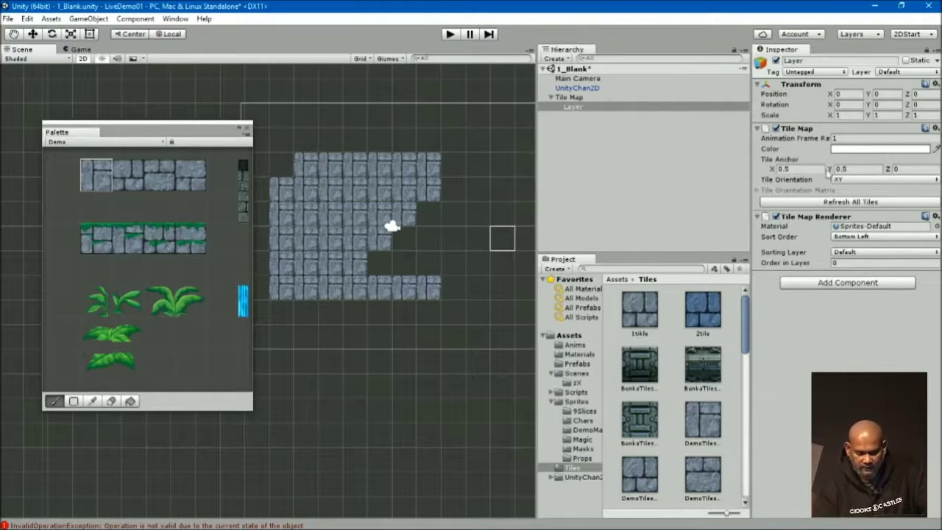
- Set the Layer's Tile Map Renderer sorting layer to Gameplay
click(849, 252)
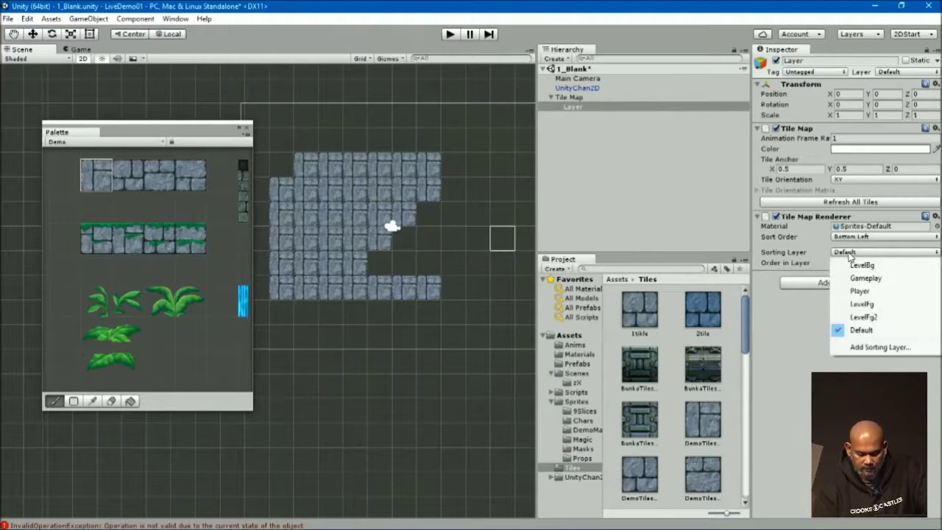
click(866, 292)
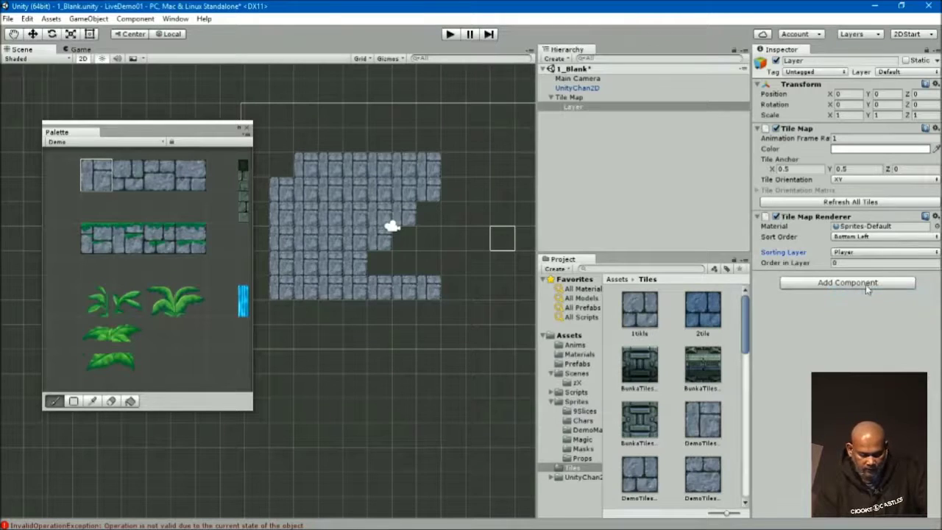
click(865, 253)
click(870, 281)
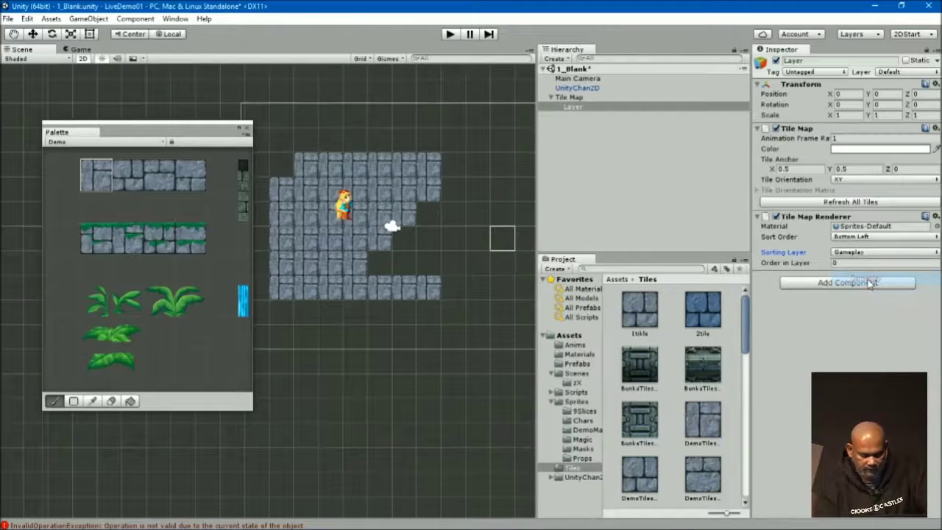
scroll(398, 193, up, 2)
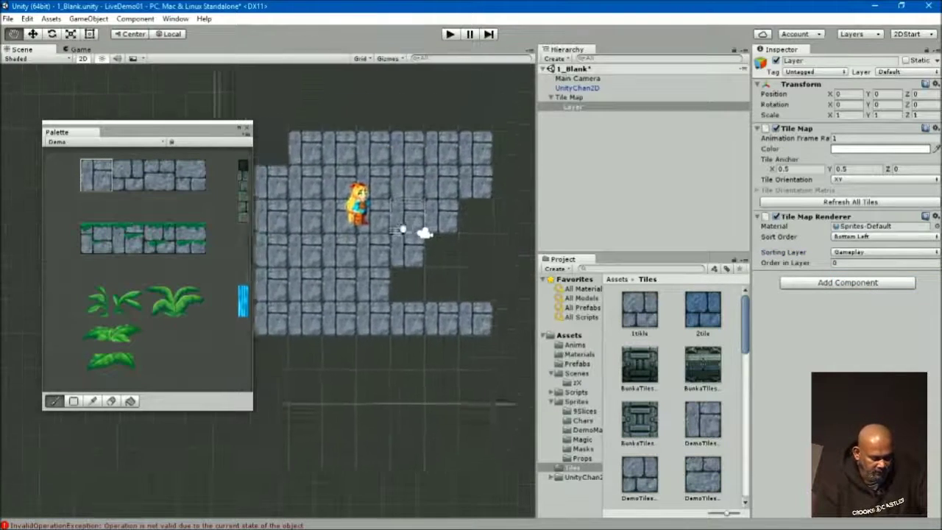
- Paint more stone below and right of the character, erasing stray top-row tiles
click(100, 176)
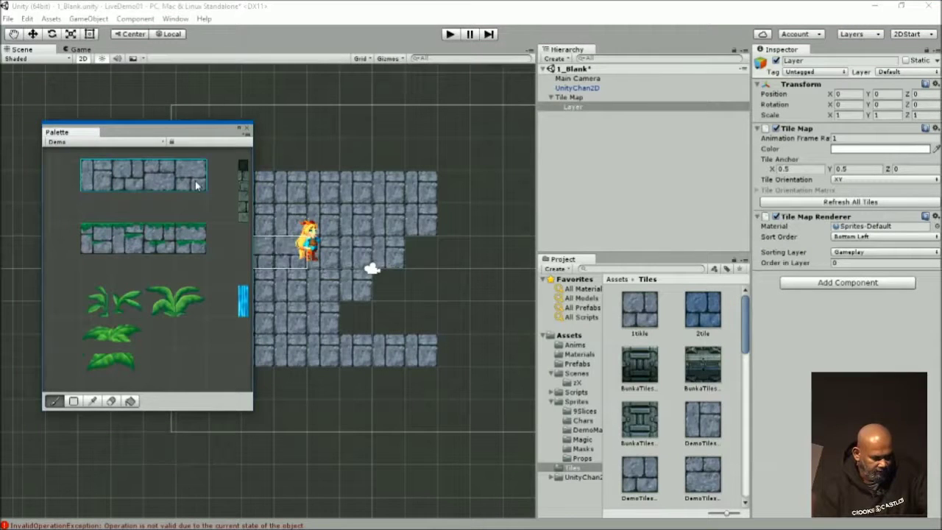
drag(273, 182, 288, 200)
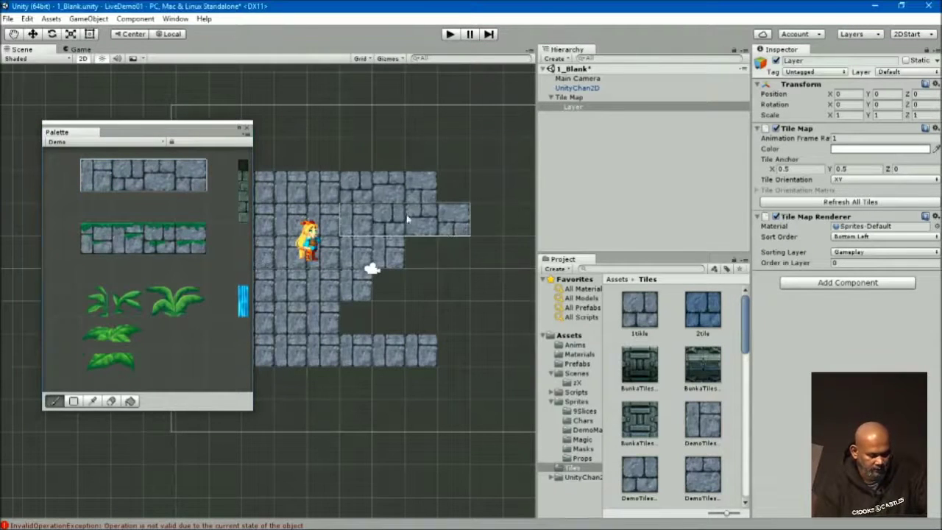
drag(270, 246, 471, 265)
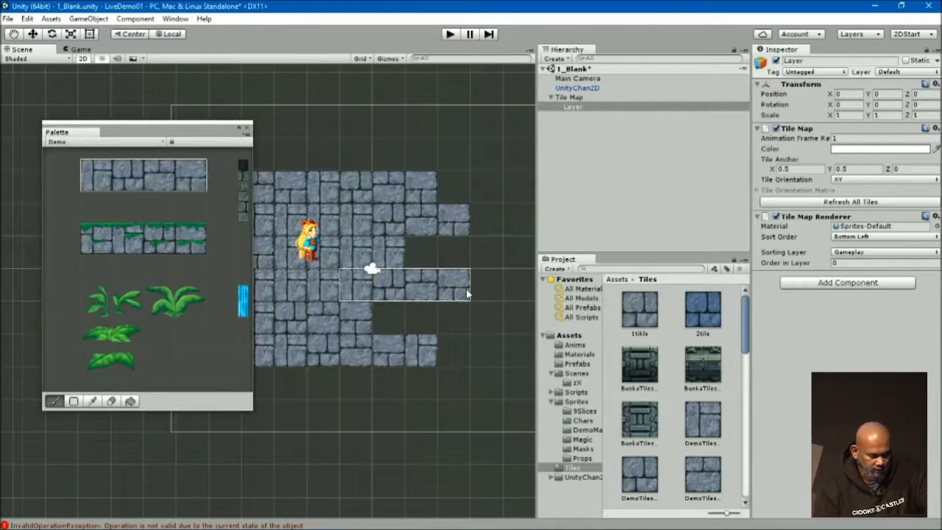
drag(470, 265, 493, 332)
middle_drag(449, 264, 515, 261)
mouse_move(379, 190)
shift+mouse_down()
mouse_move(519, 197)
mouse_move(315, 252)
mouse_move(375, 336)
mouse_move(391, 338)
shift+mouse_up()
click(103, 248)
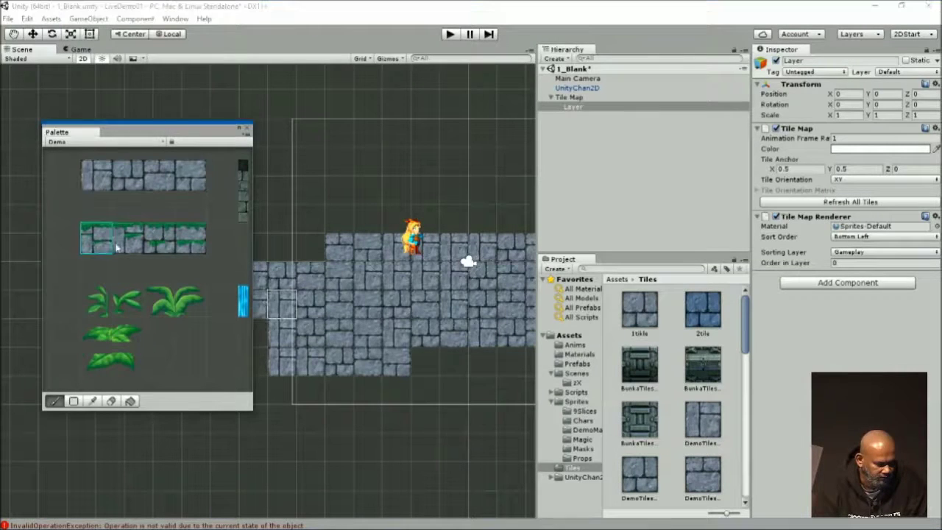
- Paint grass-topped tile rows along the floor's top, extending a ledge to the right
middle_drag(486, 324, 368, 335)
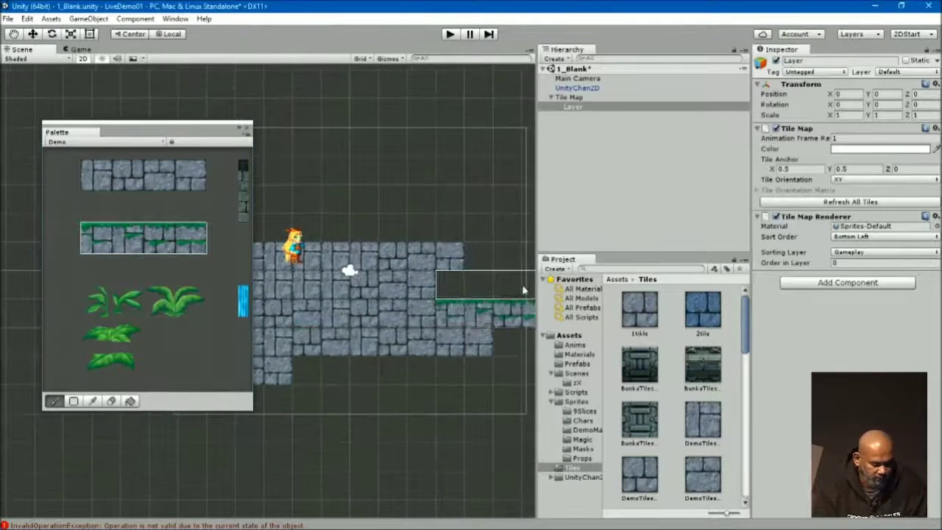
click(487, 269)
drag(486, 268, 379, 269)
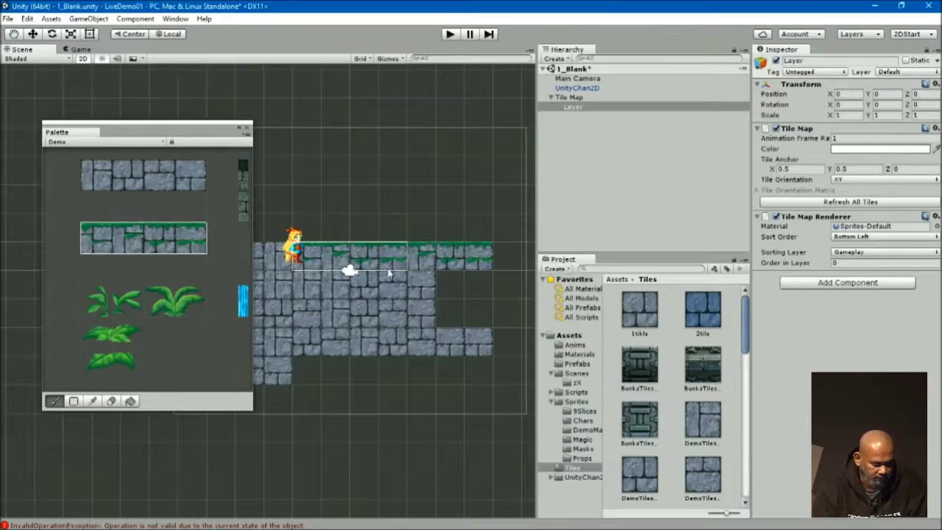
drag(441, 290, 507, 325)
middle_drag(554, 318, 452, 345)
drag(452, 316, 528, 313)
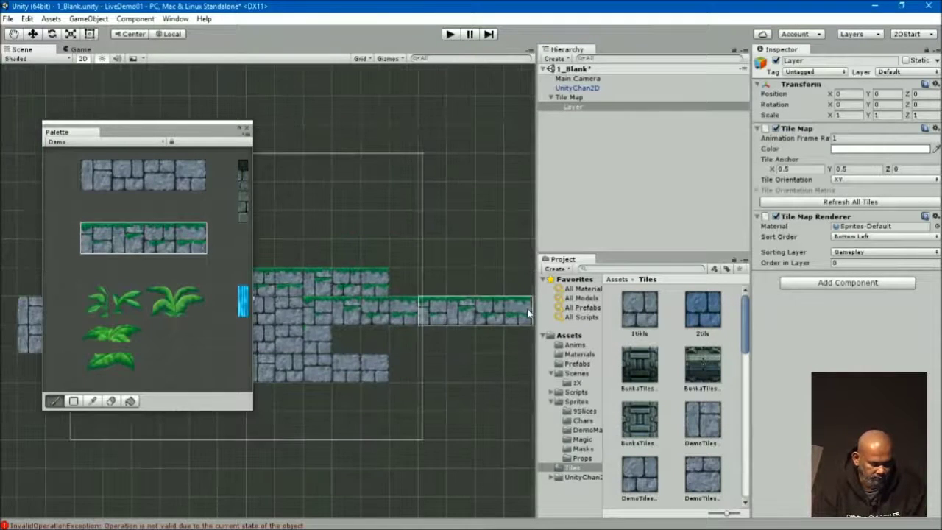
middle_drag(499, 316, 412, 324)
drag(412, 316, 449, 311)
mouse_move(508, 305)
middle_down()
mouse_move(393, 275)
mouse_move(468, 284)
middle_up()
- Paint a floating grass-topped platform above the stone floor
click(420, 332)
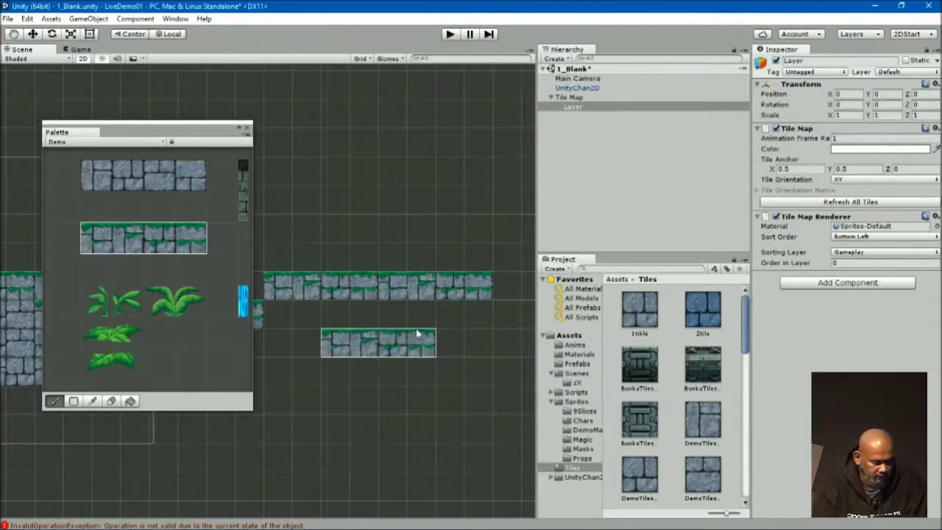
middle_drag(420, 332, 398, 363)
scroll(177, 221, down, 3)
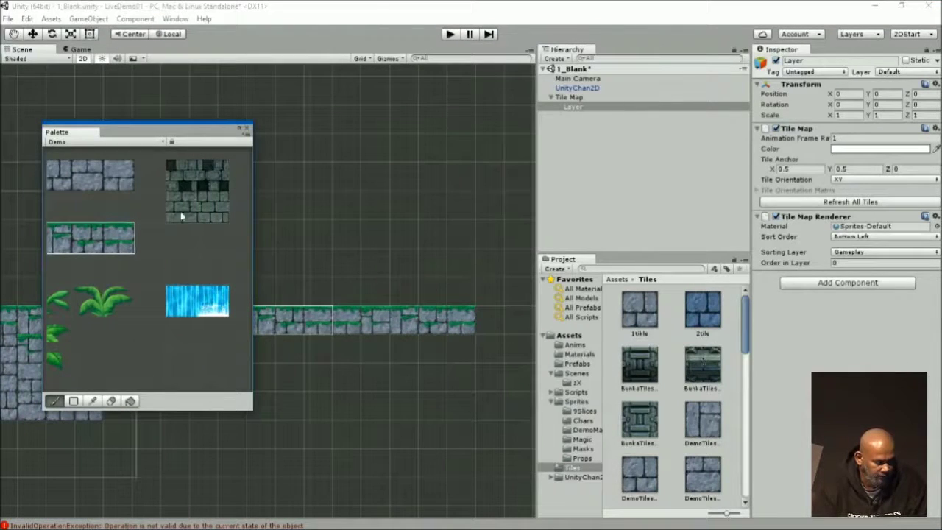
middle_drag(254, 221, 438, 225)
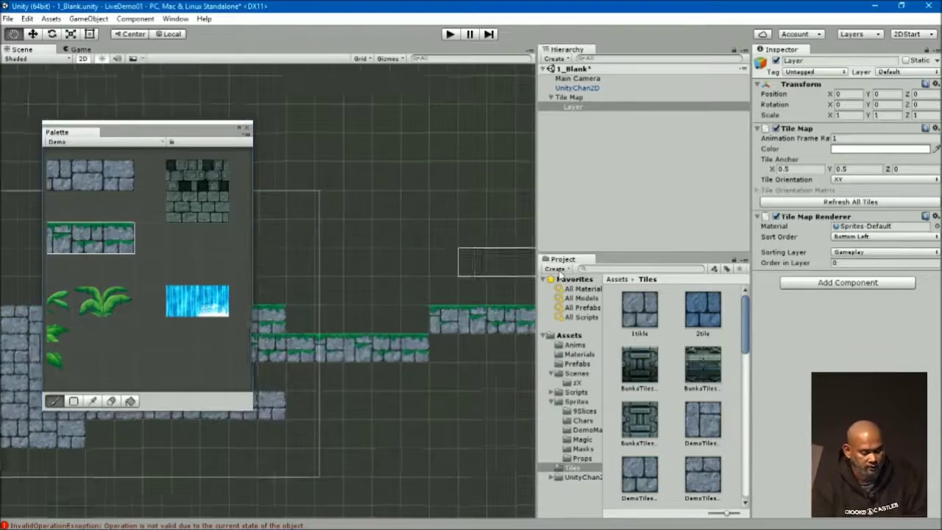
drag(534, 227, 641, 226)
click(521, 263)
middle_drag(522, 263, 414, 211)
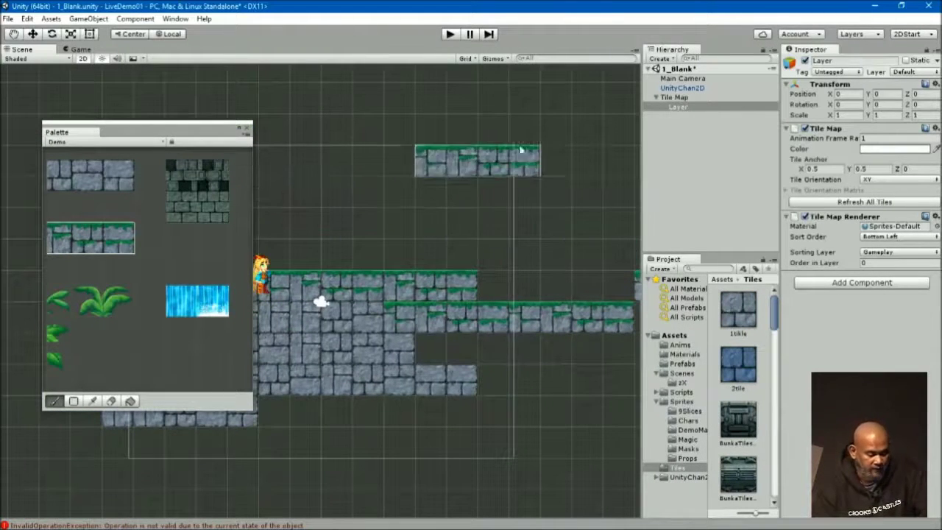
- Move the tilemap Layer down to Y -1.06, undoing a trial rotation so it stays level
click(32, 37)
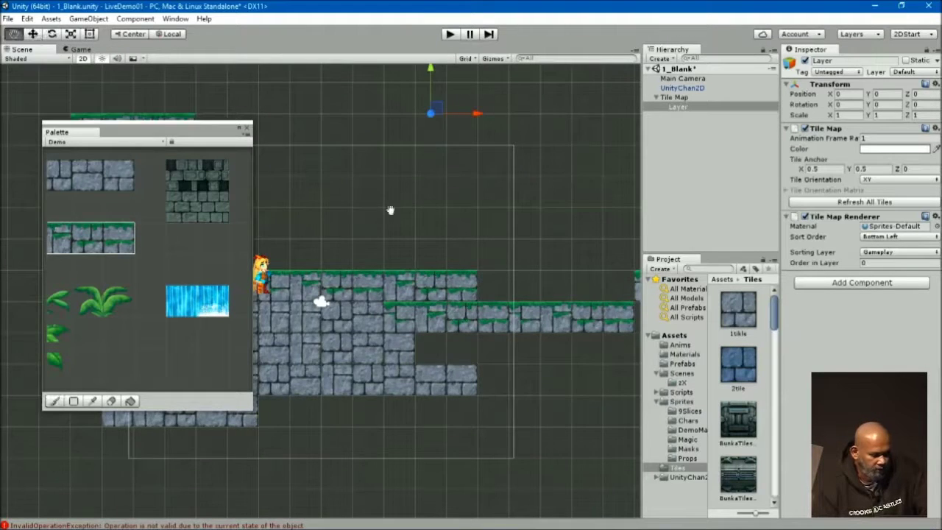
middle_drag(369, 212, 462, 216)
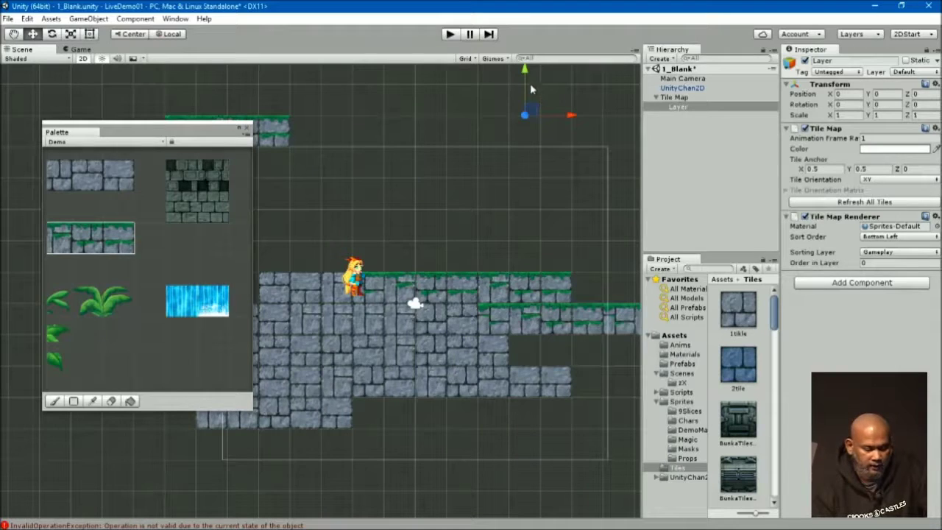
mouse_move(526, 77)
mouse_down()
mouse_move(531, 138)
mouse_move(527, 107)
mouse_up()
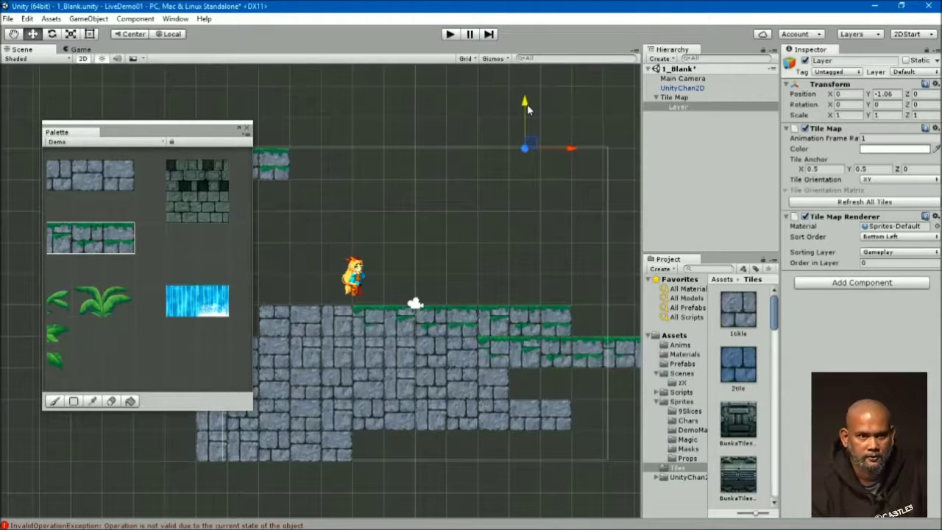
key(e)
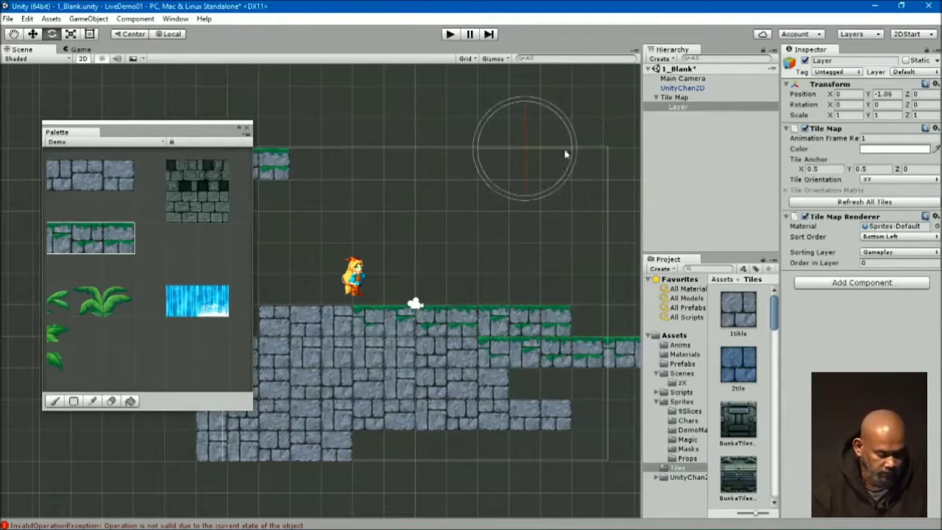
mouse_move(569, 151)
mouse_down()
mouse_move(550, 62)
mouse_move(597, 112)
mouse_up()
key(ctrl+z)
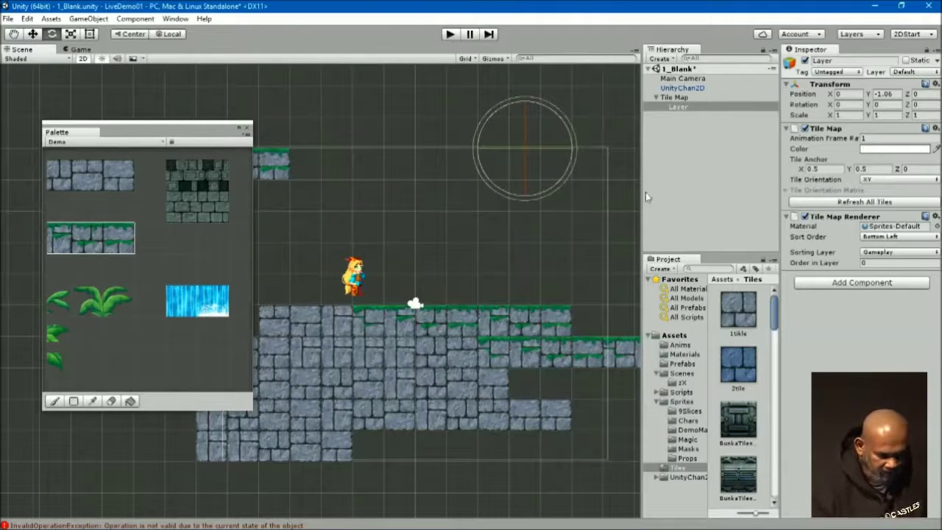
- Create Layer (1) through 2D Object > Tile Map and set its Sorting Layer to LevelBg
right_click(683, 100)
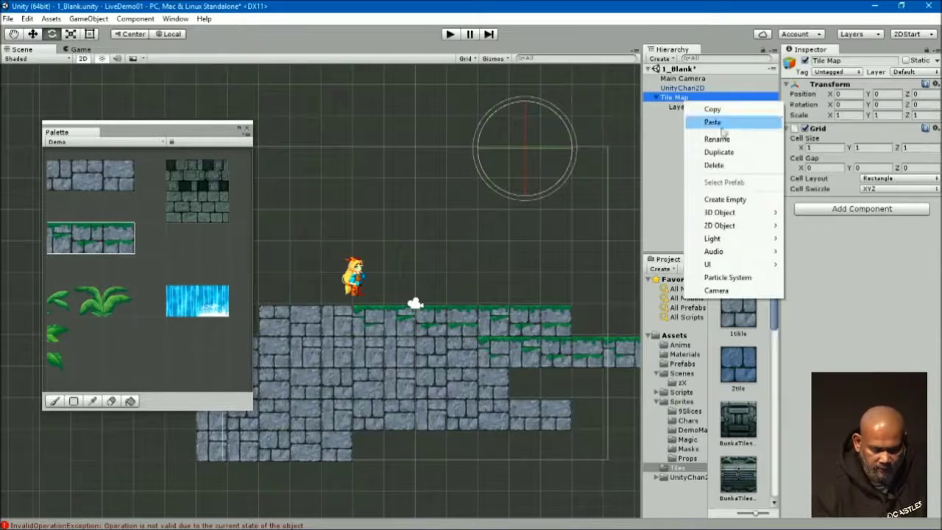
mouse_move(747, 224)
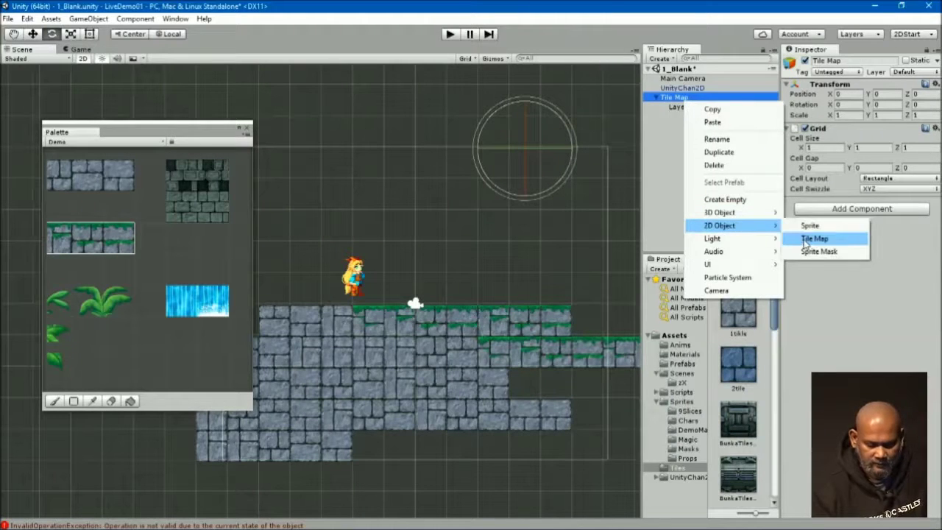
click(809, 238)
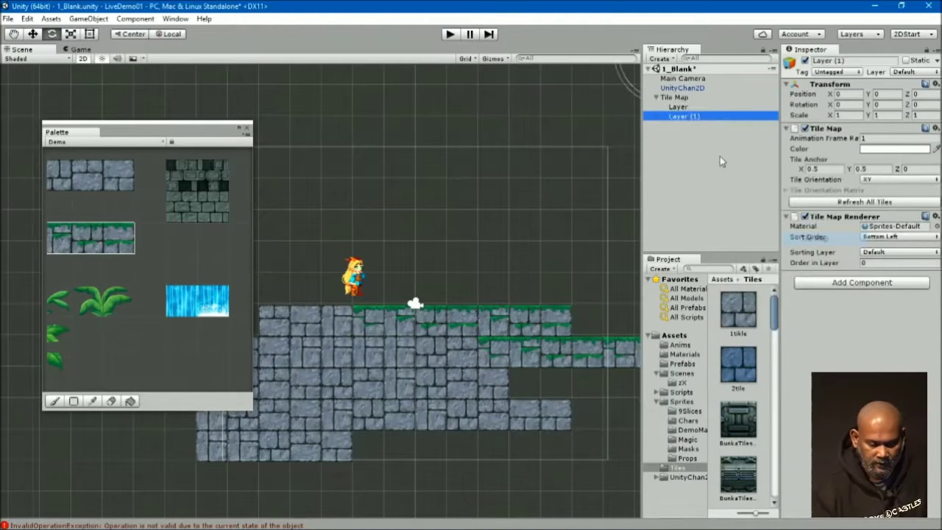
click(673, 109)
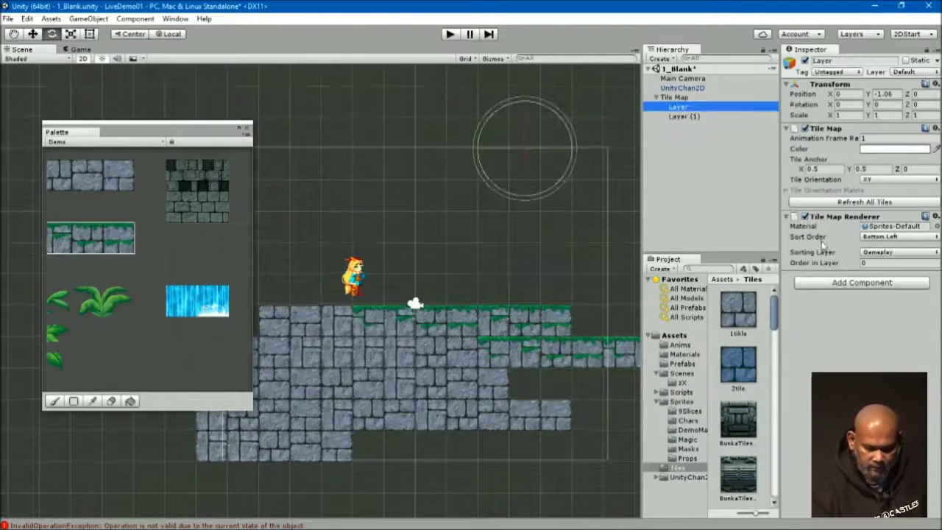
click(676, 118)
click(875, 252)
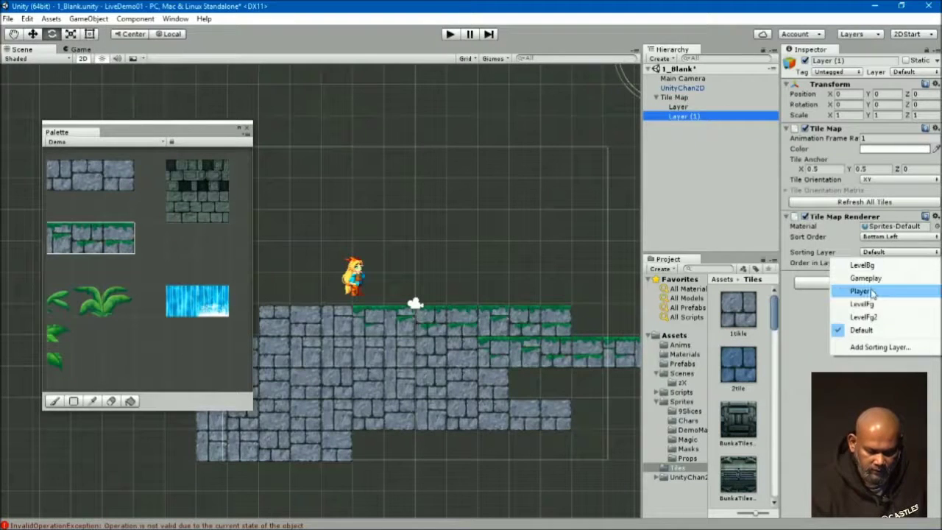
click(882, 266)
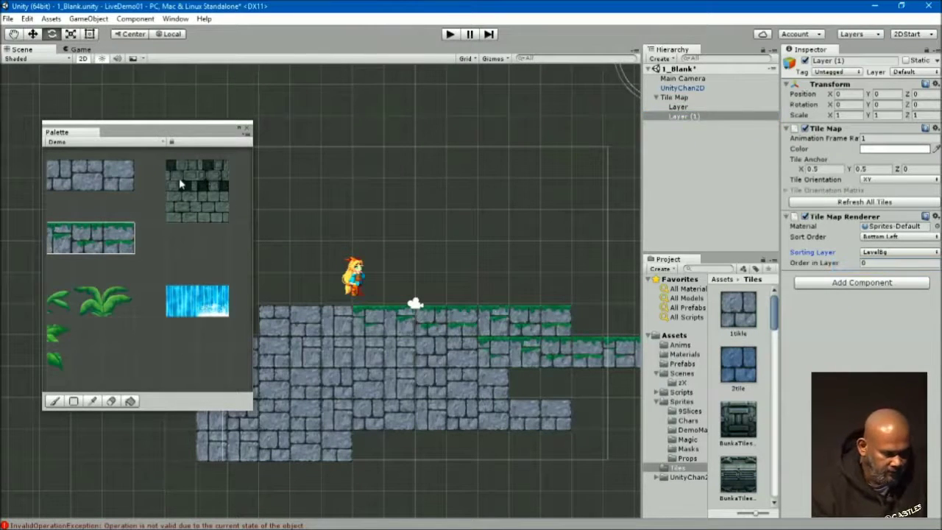
- Paint a wide band of dark stone-brick backdrop tiles on Layer (1) above the floor
click(180, 184)
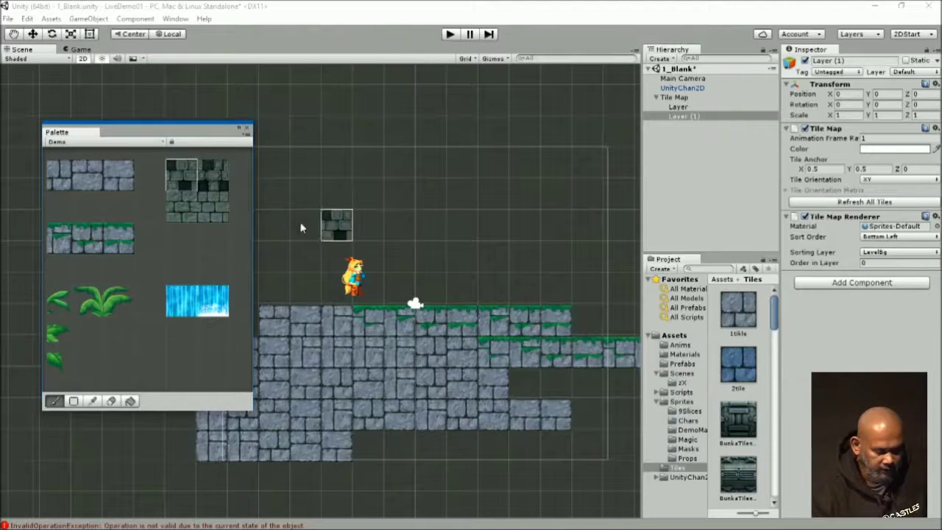
click(187, 181)
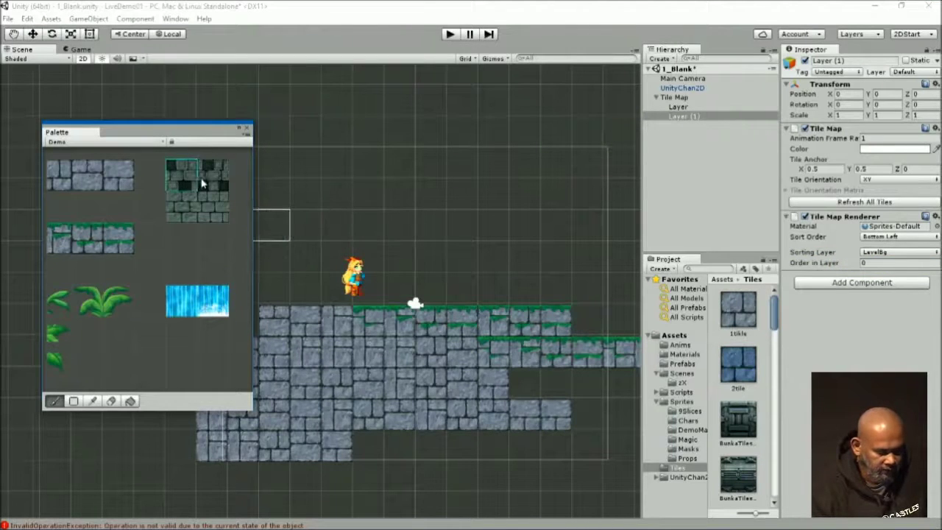
click(303, 290)
click(370, 285)
drag(370, 284, 557, 286)
click(353, 177)
middle_drag(318, 223, 375, 213)
drag(376, 212, 286, 226)
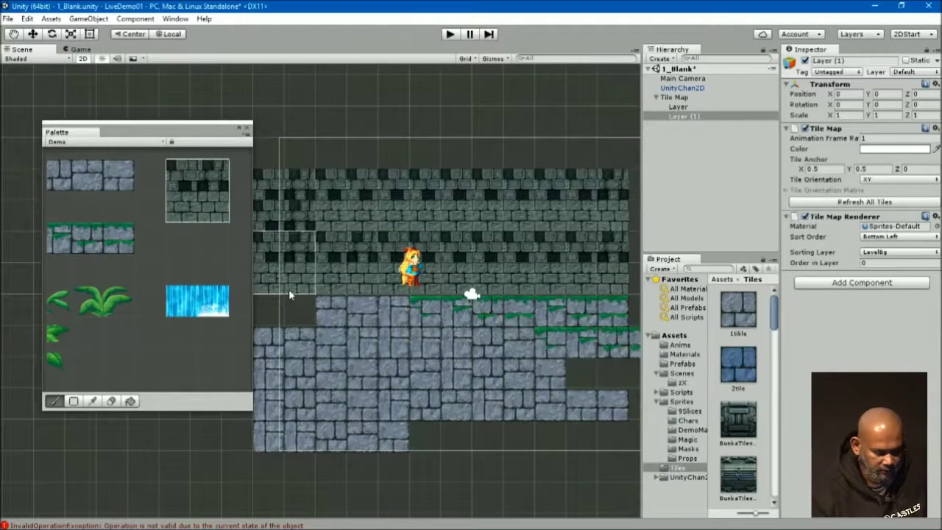
click(494, 132)
middle_drag(494, 133, 442, 241)
- Undo the stray top tile and switch the brush to a single dark wall tile
key(ctrl+z)
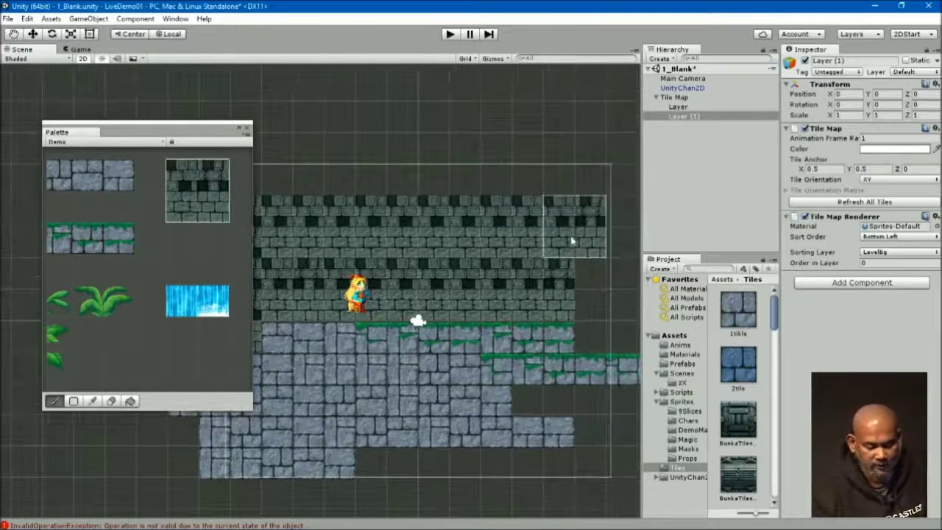
click(190, 184)
click(183, 212)
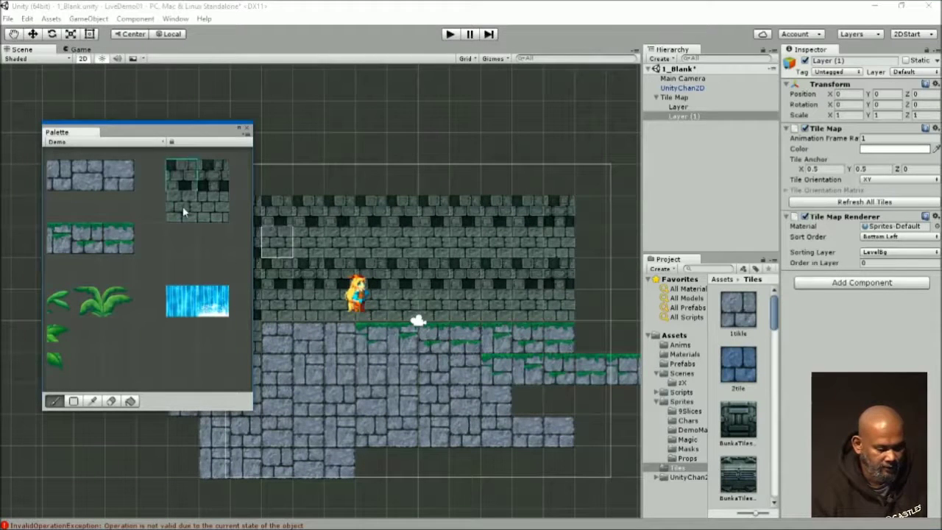
click(875, 151)
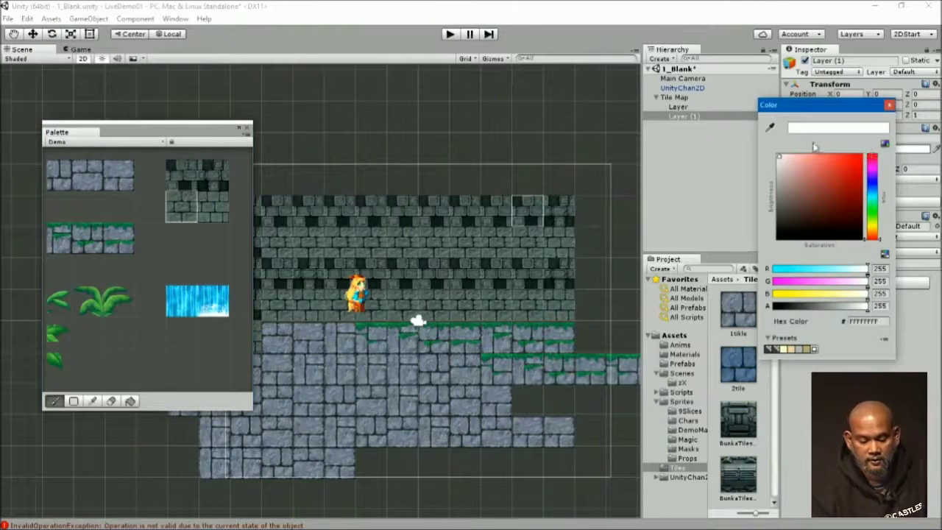
- Set Layer (1)'s Tile Map Color to pale blue (R 168, G 184, B 203)
drag(801, 162, 804, 184)
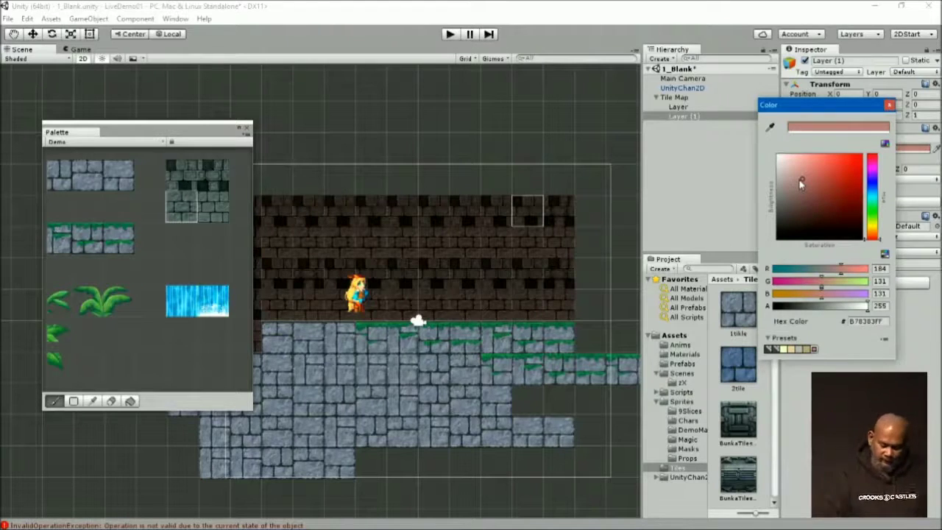
click(870, 188)
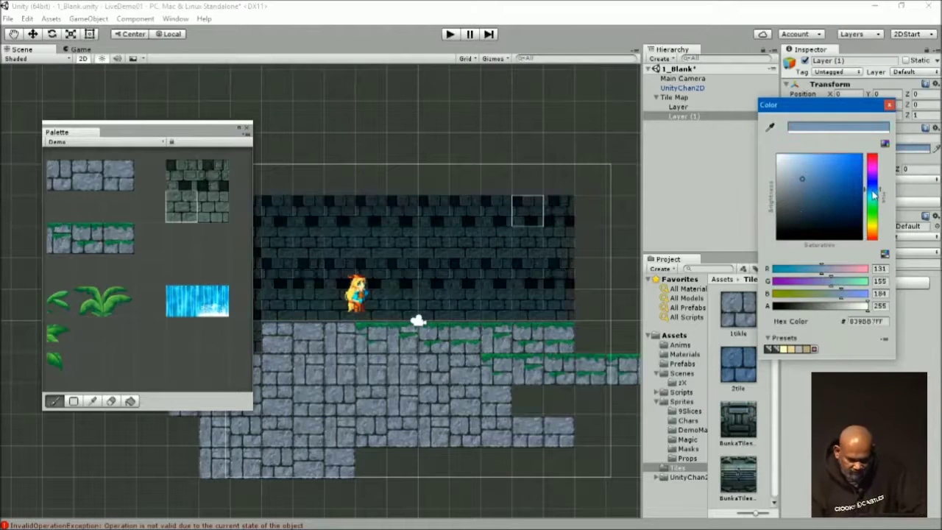
click(796, 173)
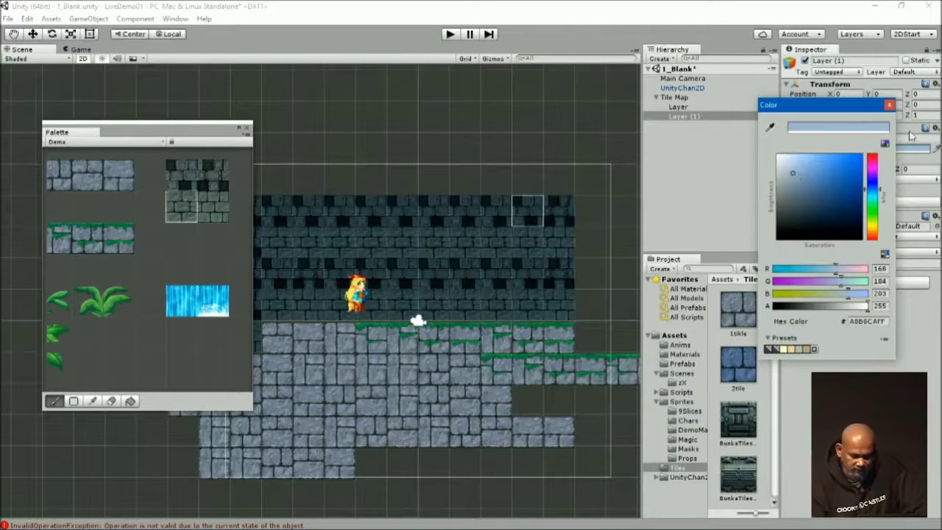
click(888, 106)
middle_drag(566, 235, 604, 162)
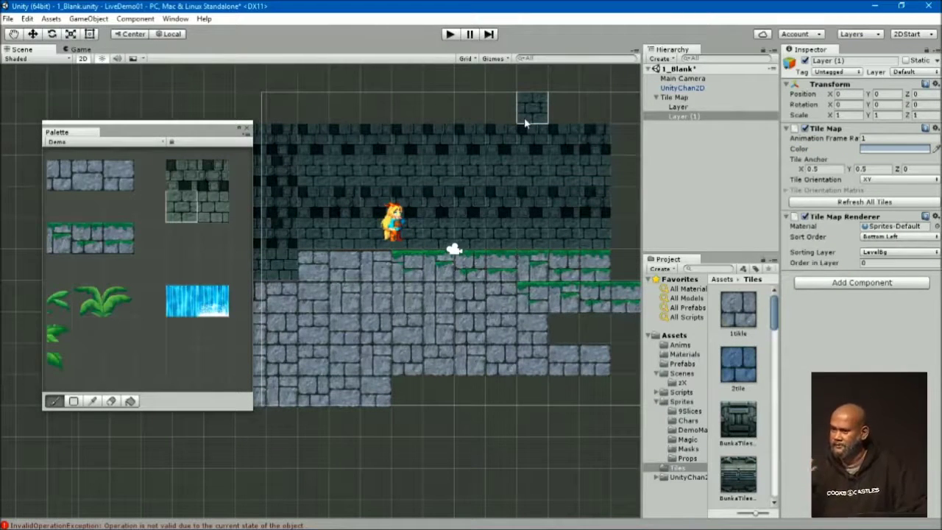
click(674, 97)
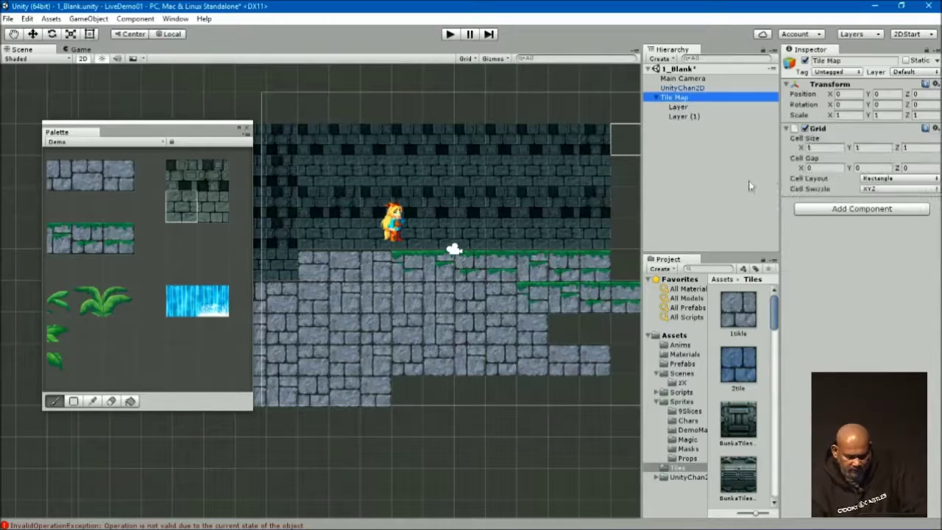
- Create Layer (2) under Tile Map on the LevelBg sorting layer with Order in Layer 11
right_click(692, 98)
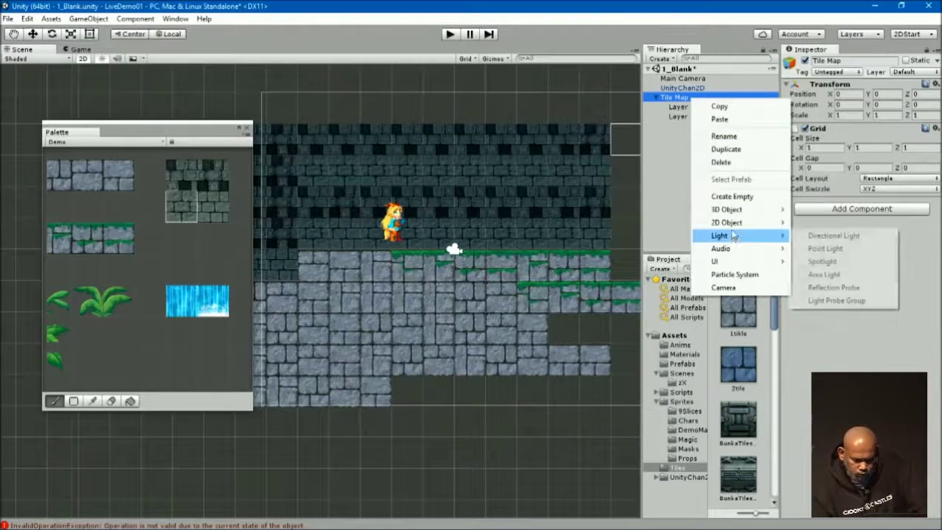
mouse_move(736, 222)
click(820, 235)
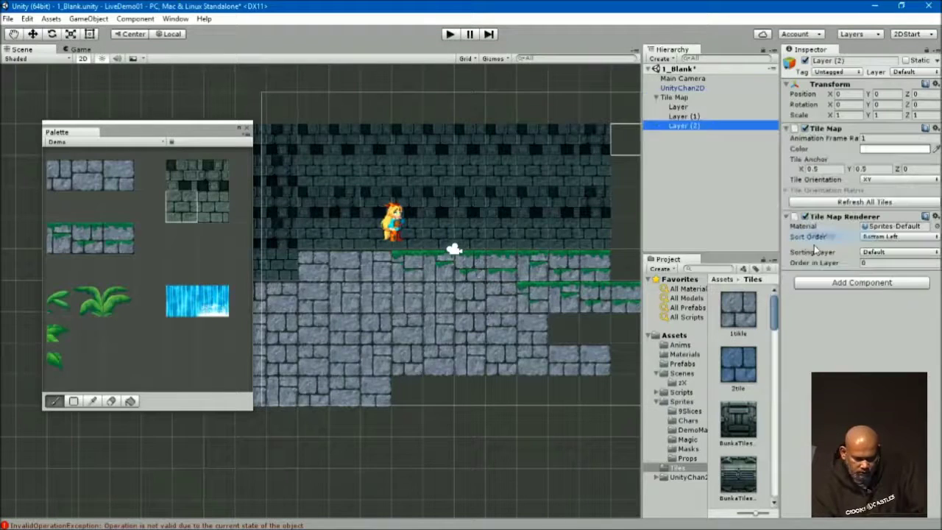
click(885, 255)
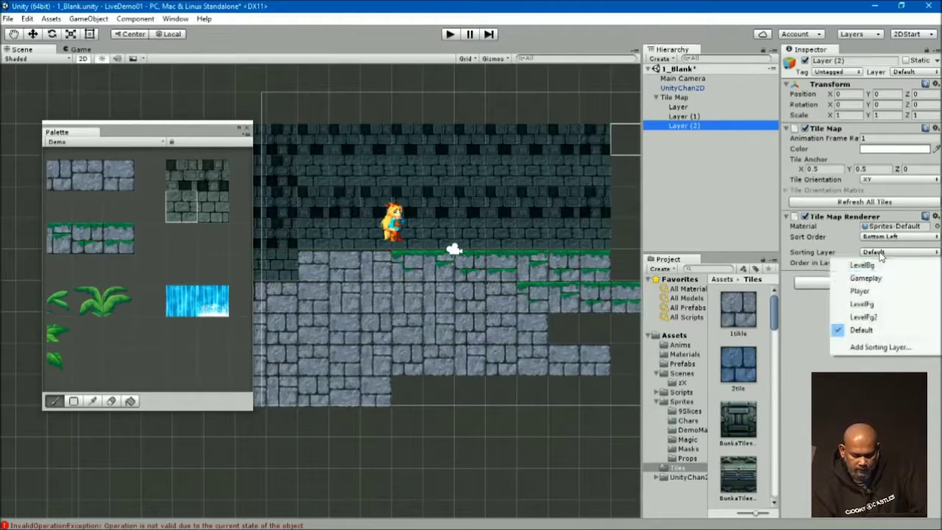
click(858, 267)
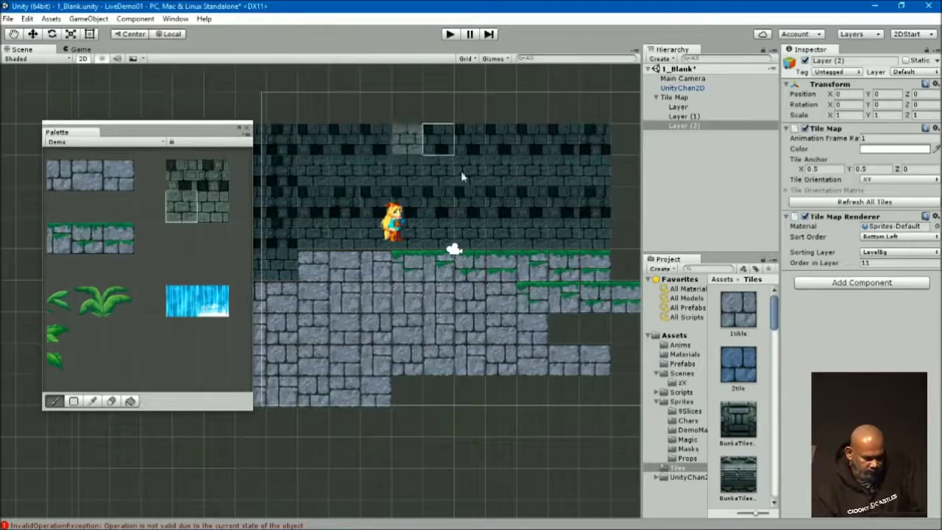
- Paint stone tiles on Layer (2) across the upper brick wall
middle_drag(501, 208, 447, 158)
middle_drag(520, 166, 535, 210)
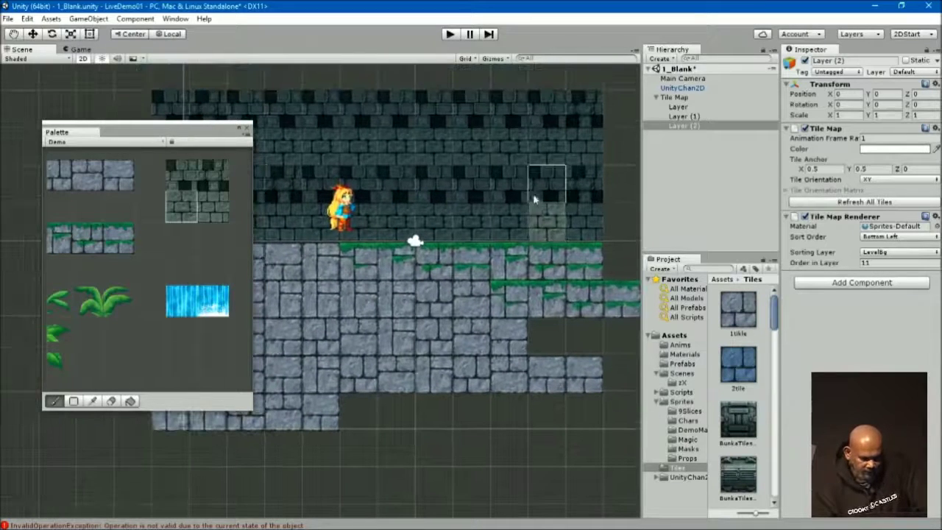
drag(545, 199, 434, 143)
middle_drag(317, 133, 418, 136)
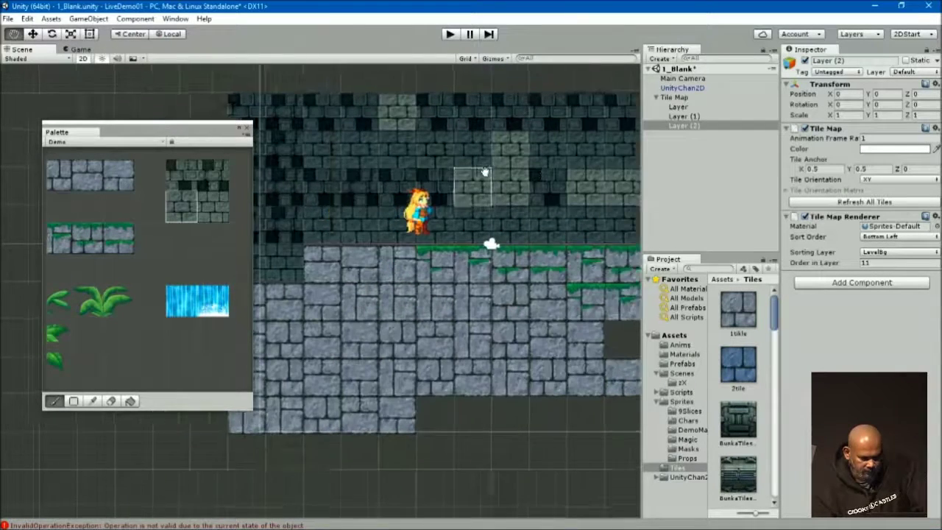
click(294, 132)
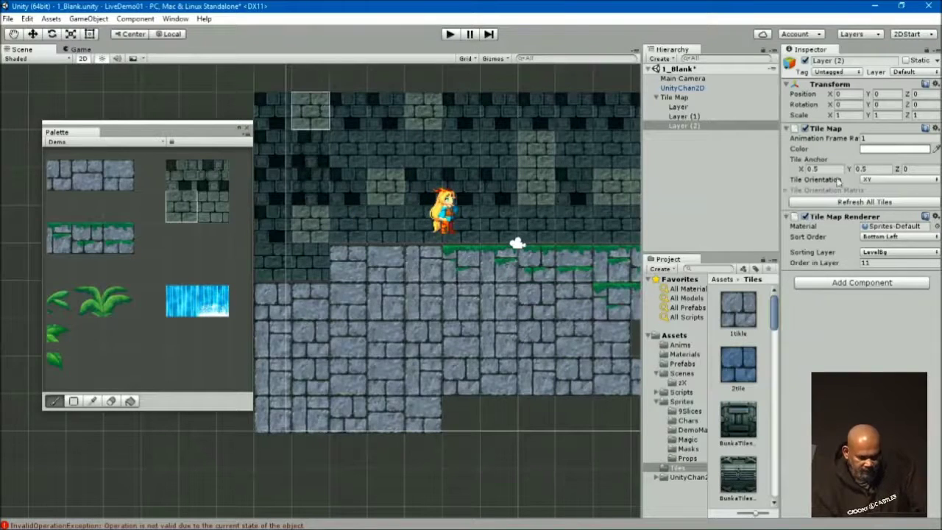
- Tint Layer (2) dark grey (R 103, G 105, B 116)
click(899, 150)
drag(872, 190, 870, 193)
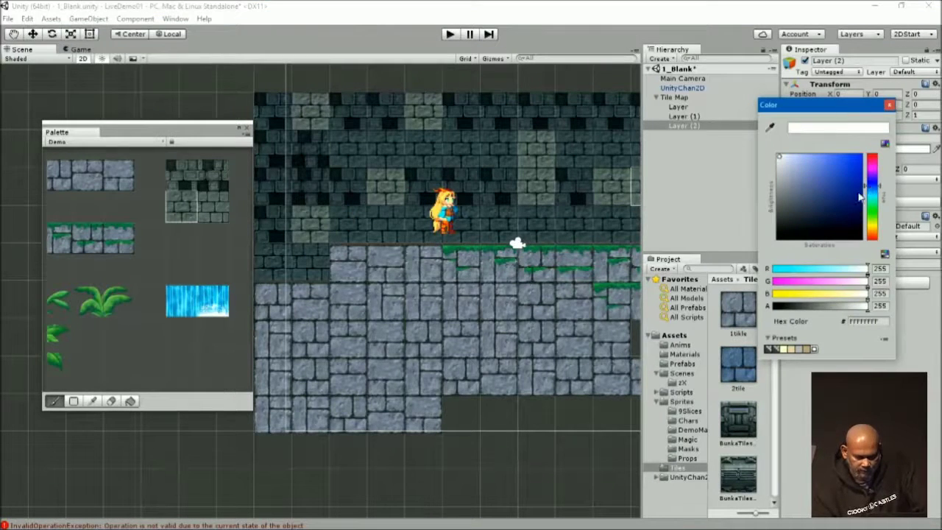
drag(813, 195, 788, 201)
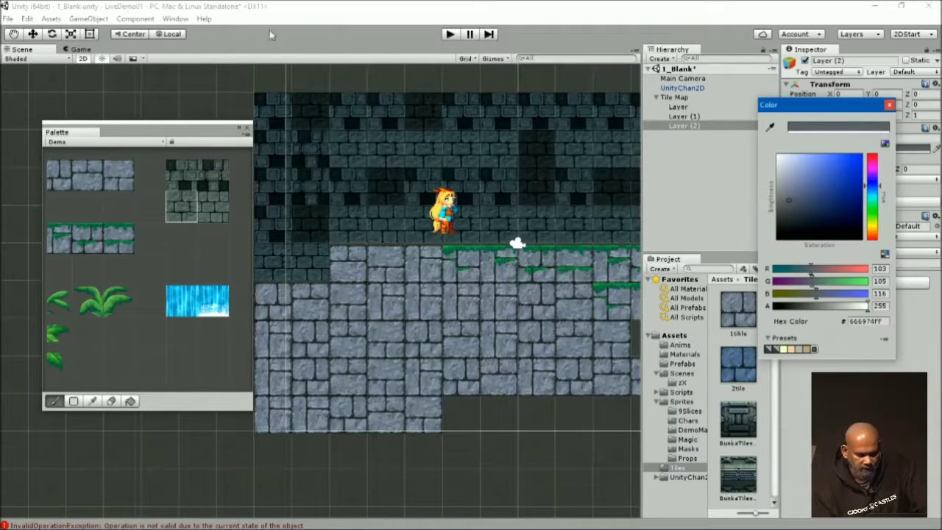
click(32, 36)
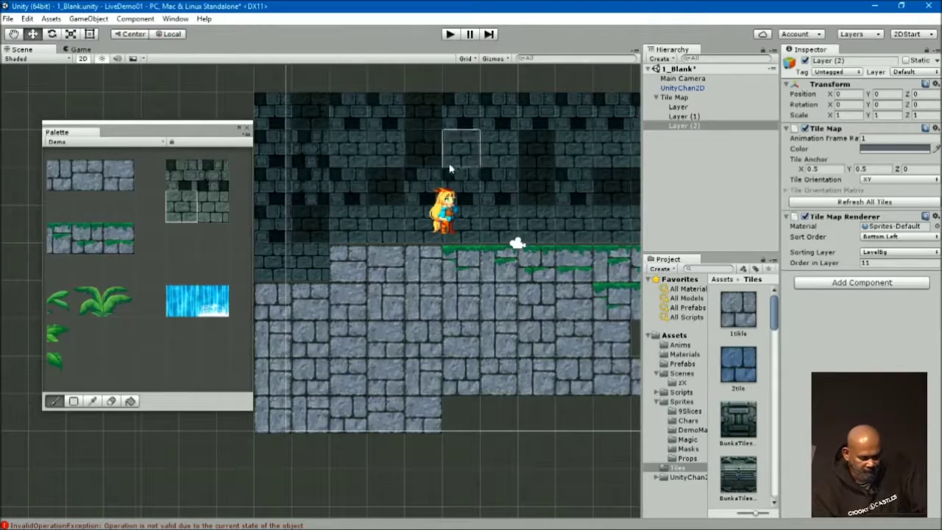
click(683, 156)
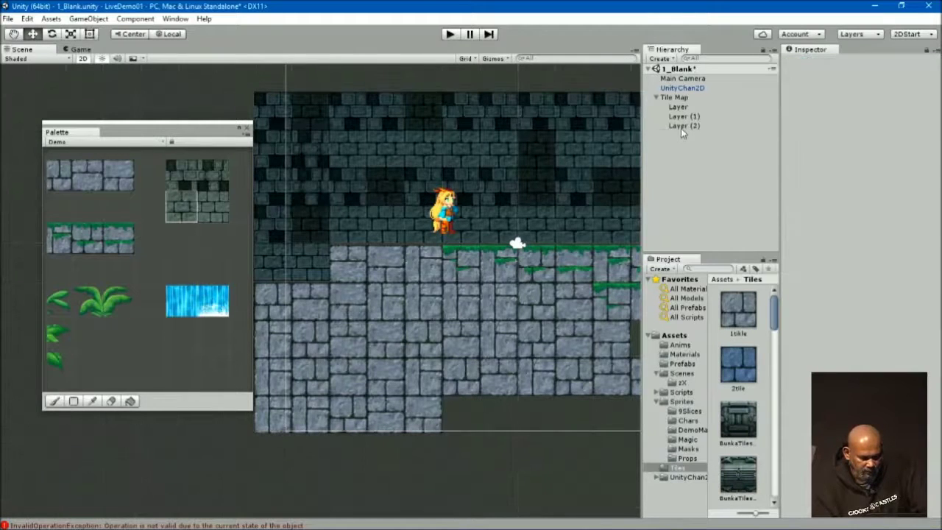
- Offset Layer (2) to position X 0.1, Y -0.65
click(681, 127)
scroll(416, 242, down, 5)
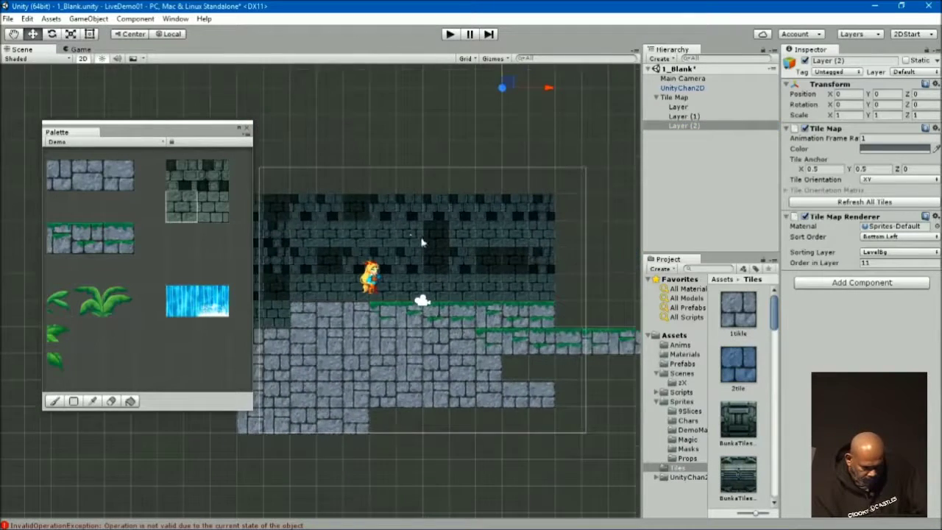
drag(517, 114, 527, 115)
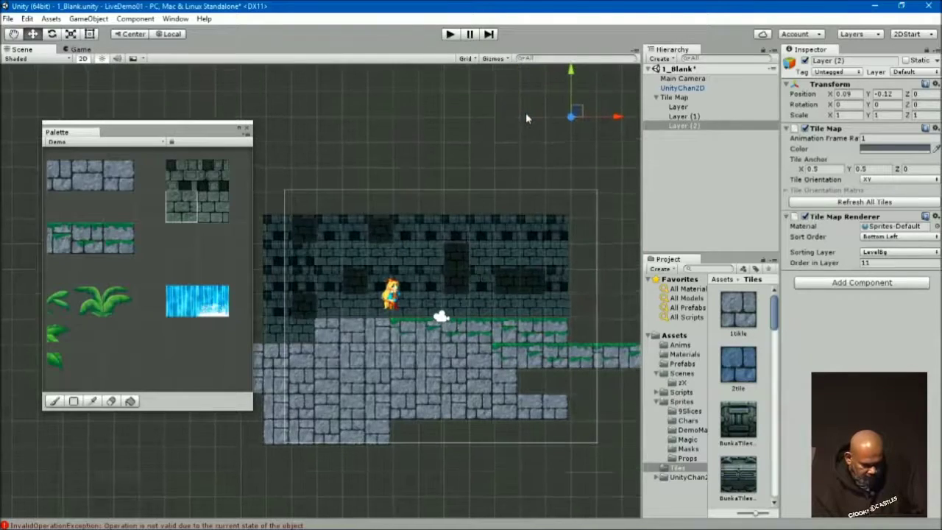
scroll(517, 170, up, 2)
scroll(518, 175, up, 3)
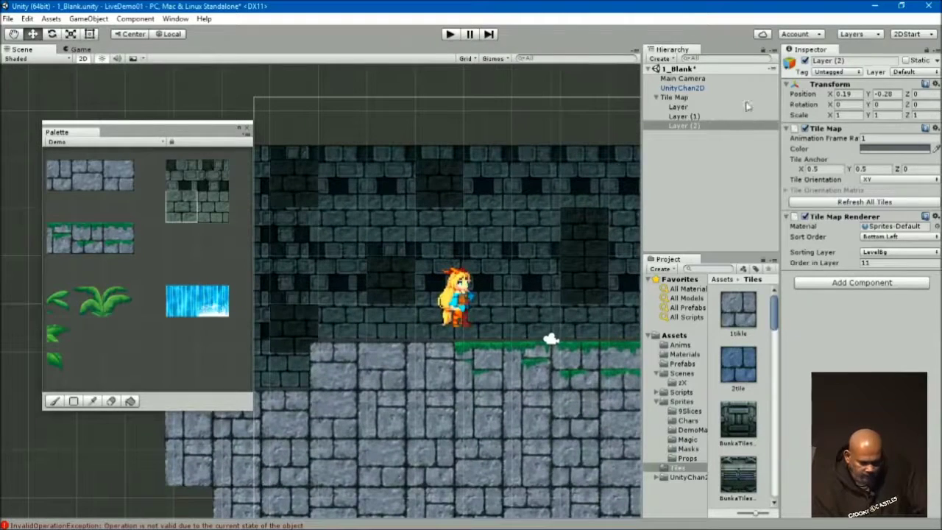
text(0.1)
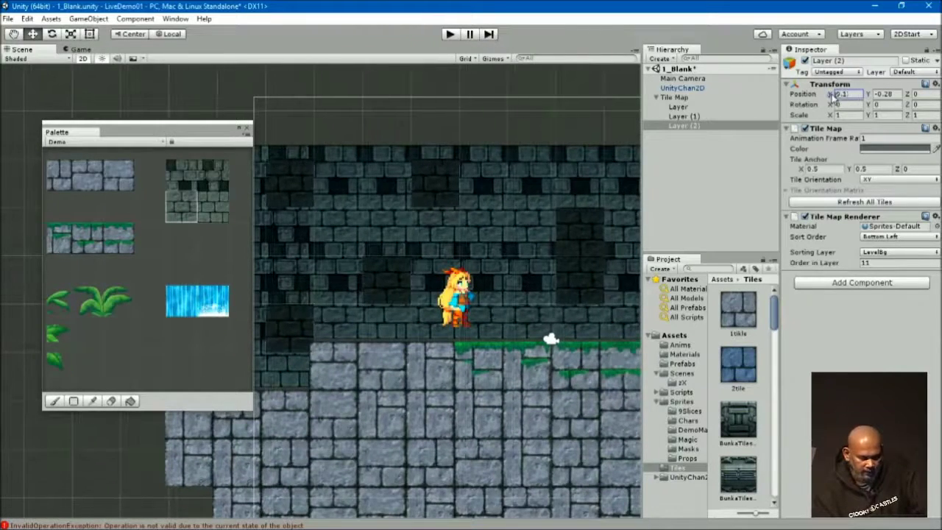
drag(867, 98, 865, 96)
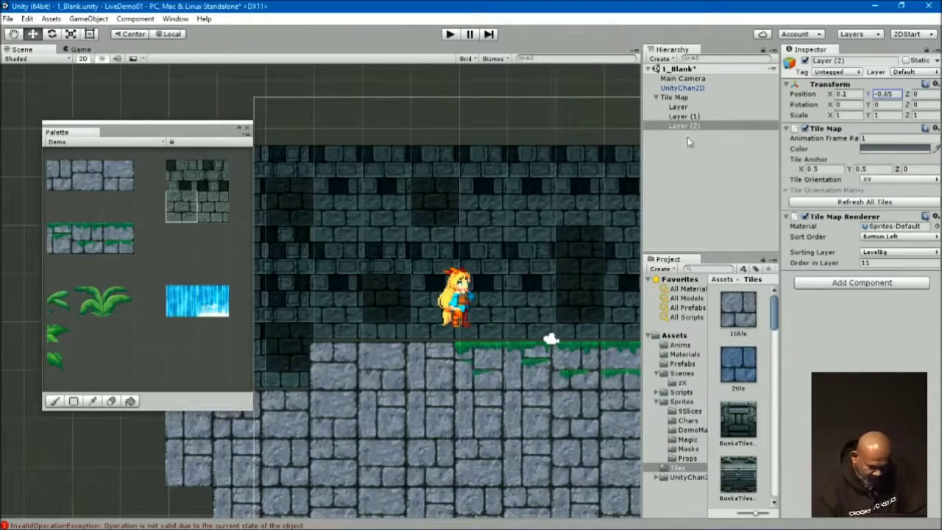
key(f)
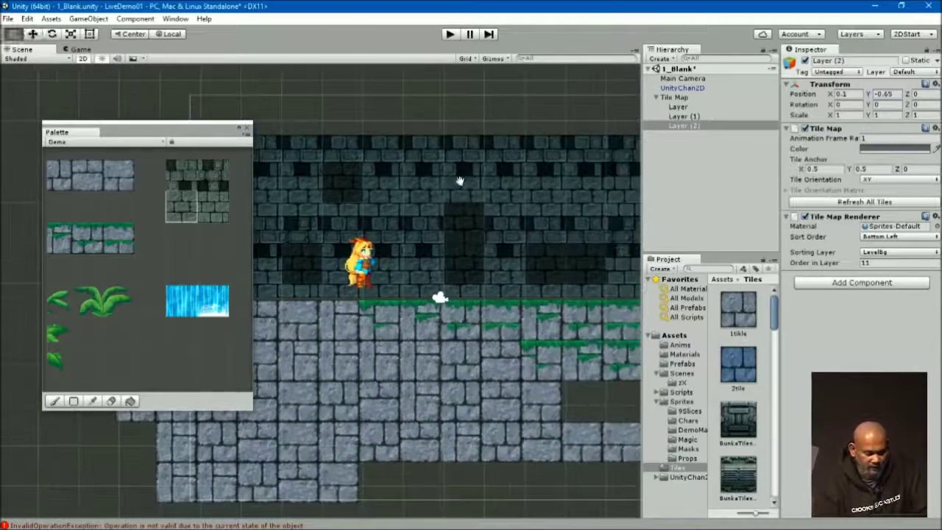
key(f)
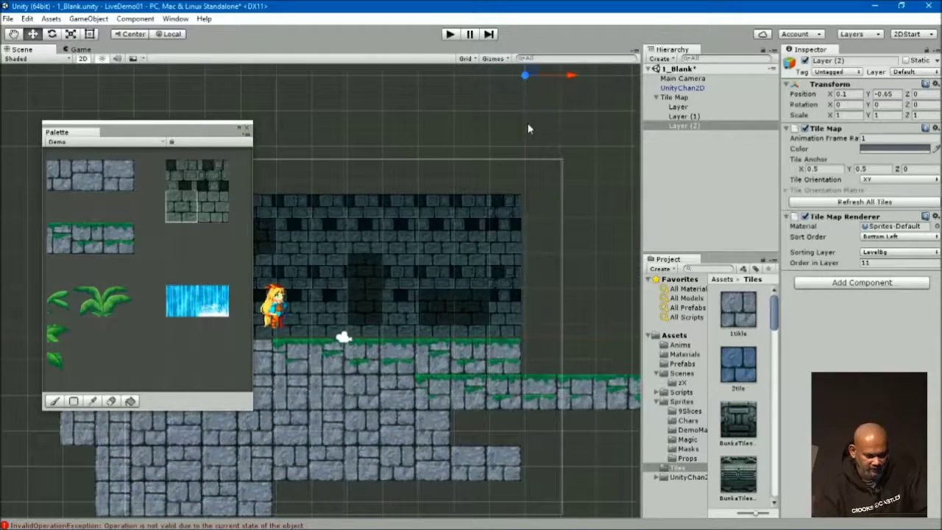
drag(550, 75, 548, 103)
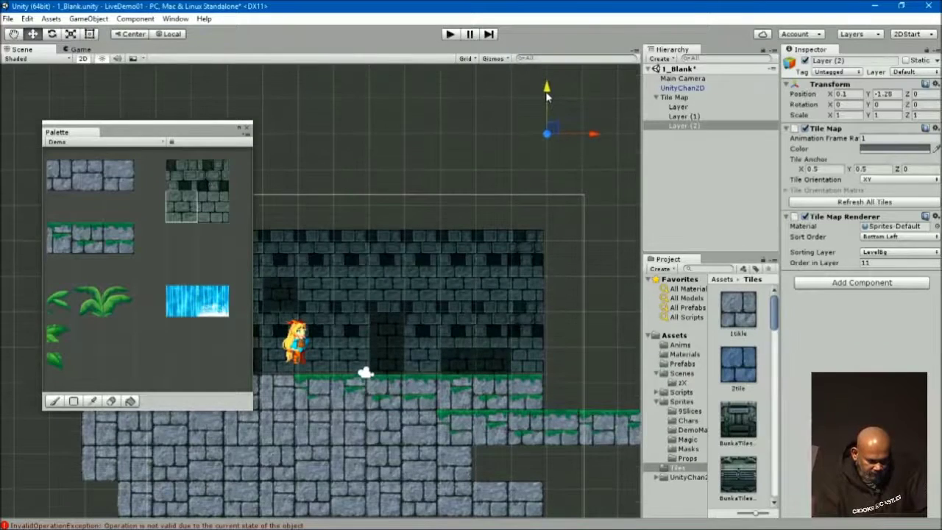
middle_drag(507, 249, 552, 150)
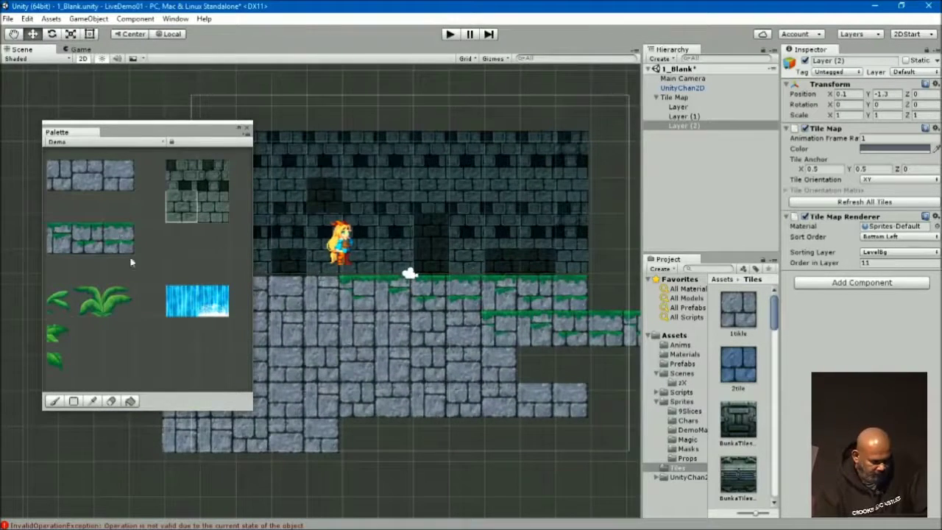
middle_drag(418, 219, 466, 215)
click(52, 401)
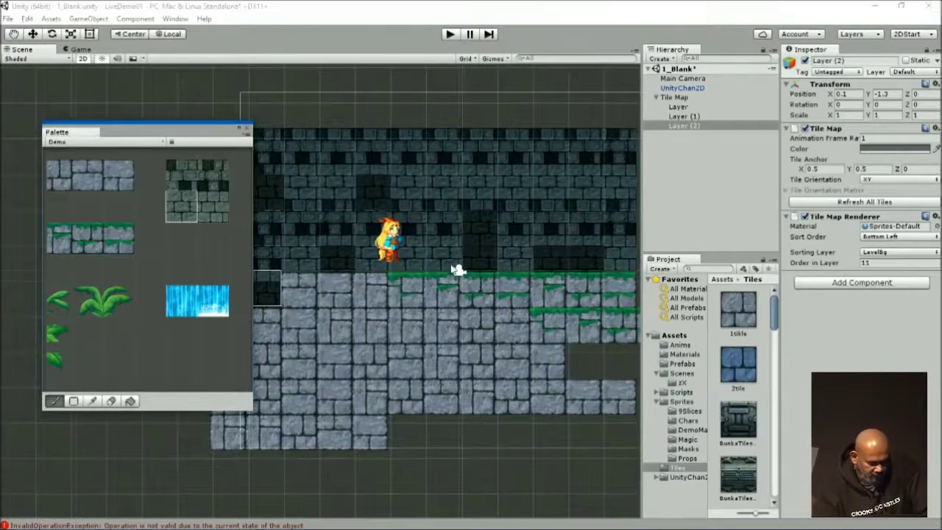
click(484, 251)
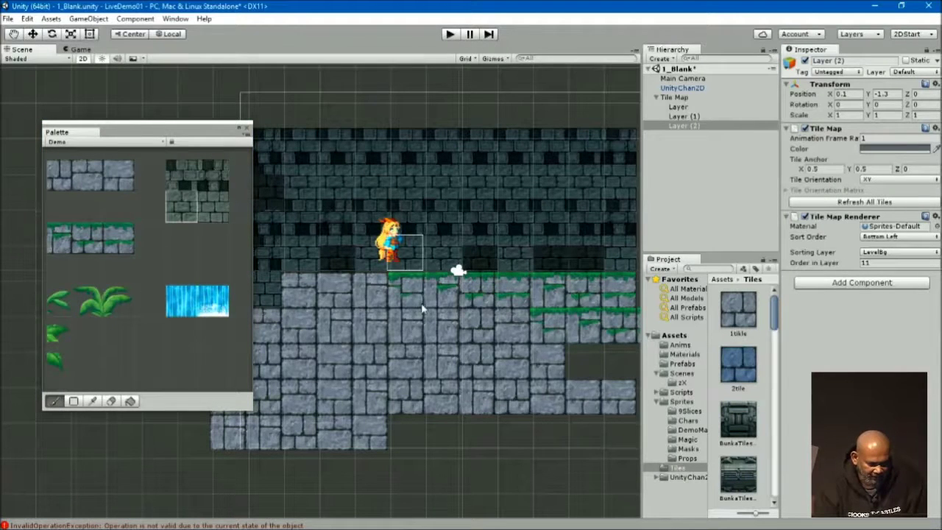
drag(418, 254, 313, 259)
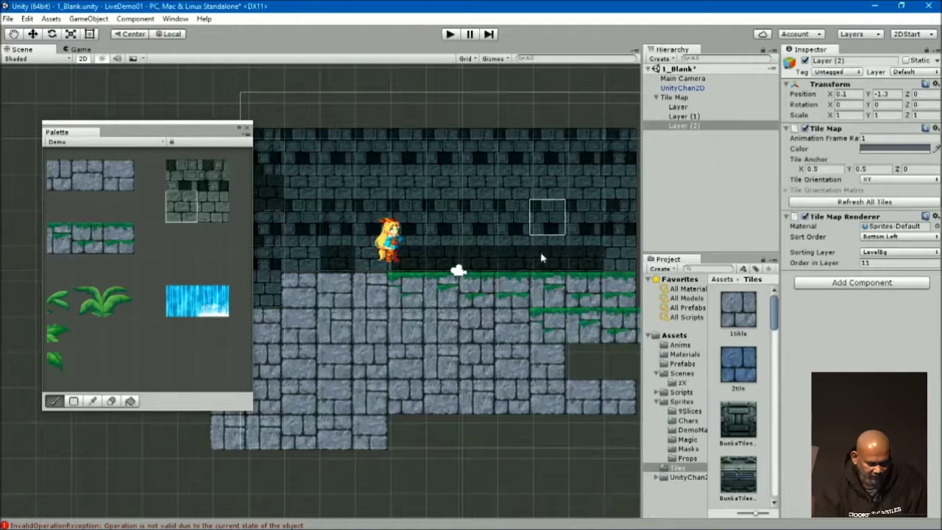
middle_drag(321, 280, 429, 271)
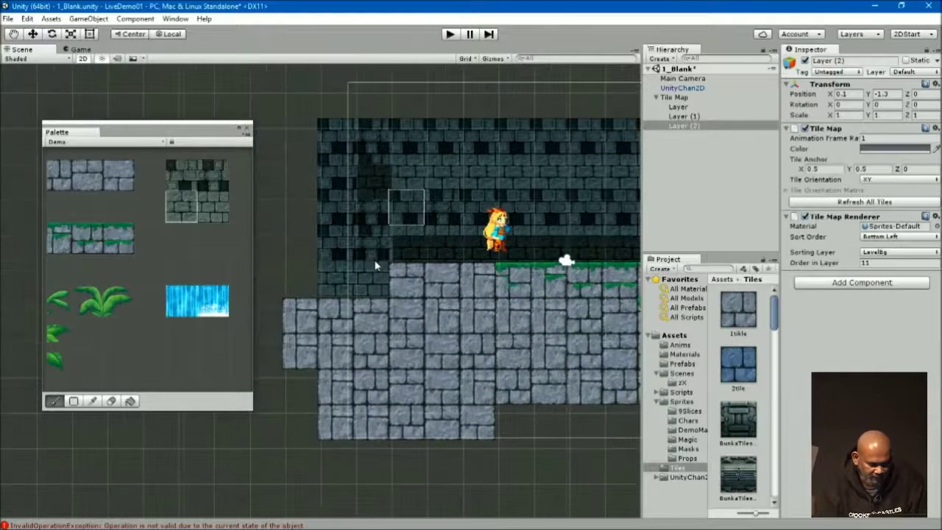
key(Right)
key(Right)
key(Right)
key(Right)
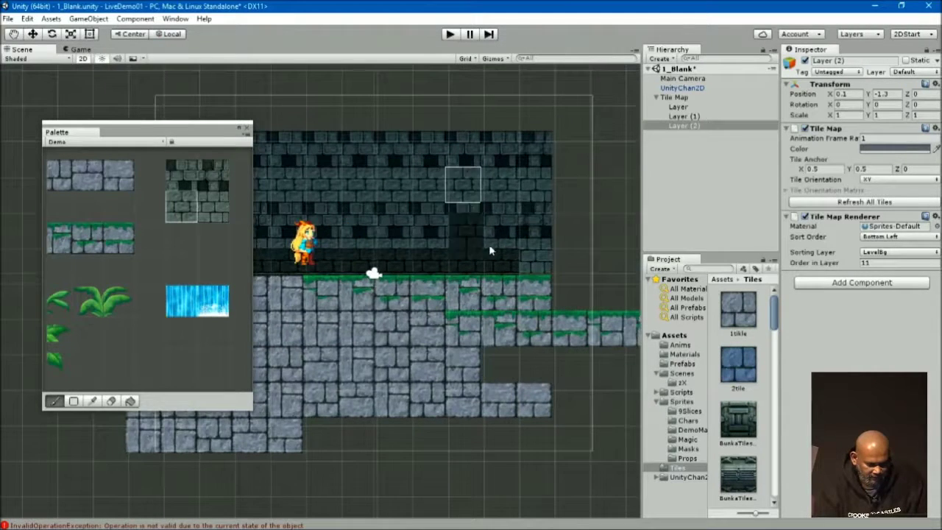
middle_drag(489, 233, 549, 218)
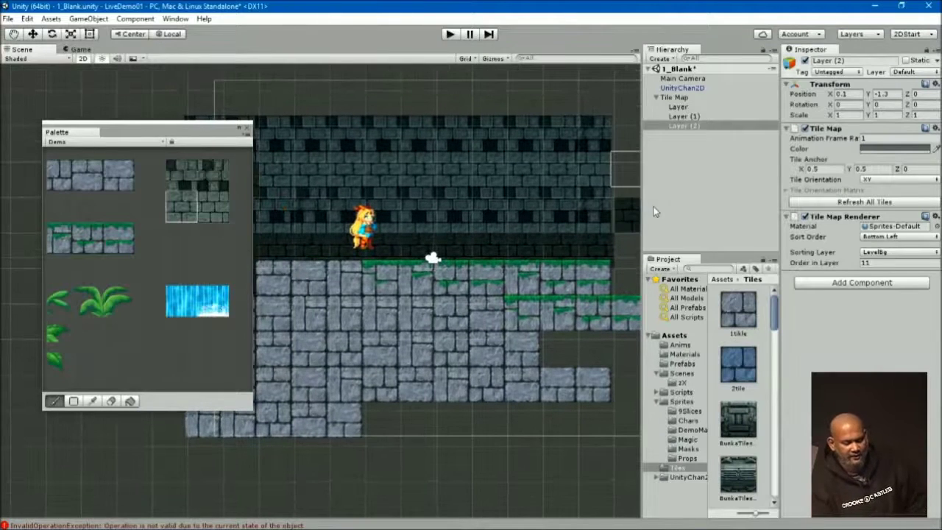
click(714, 205)
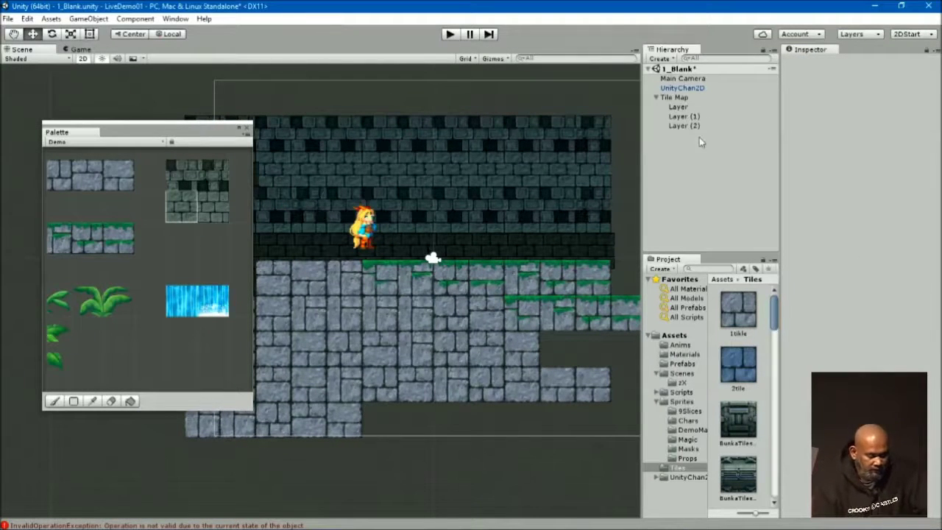
- Add a Polygon Collider 2D to the ground tile Layer
click(674, 97)
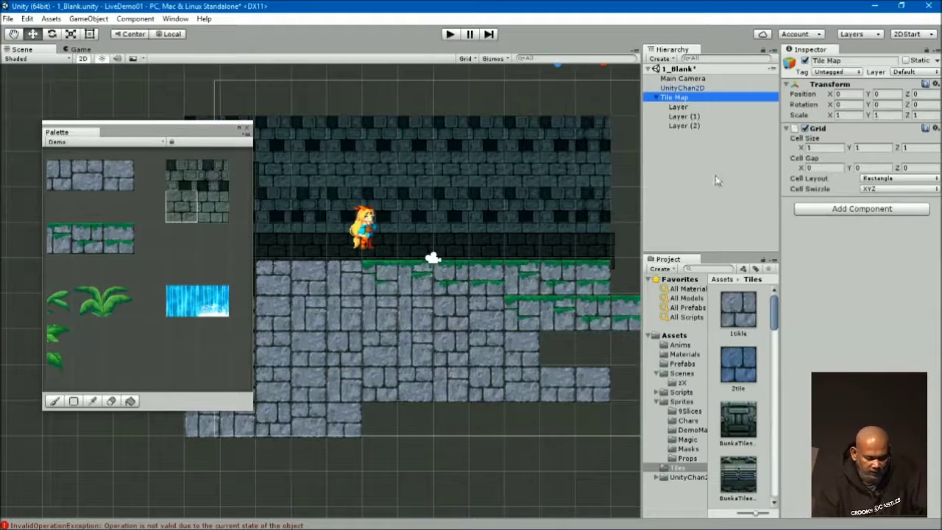
click(681, 107)
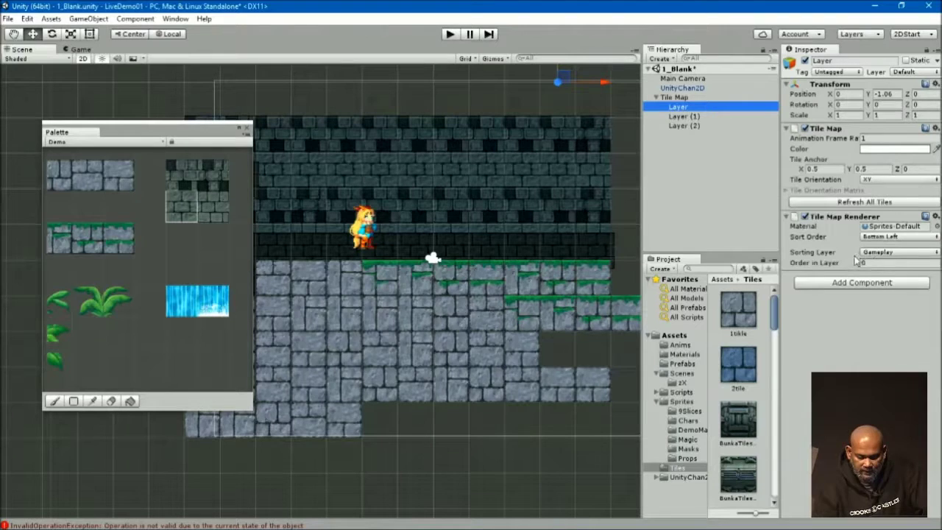
click(866, 286)
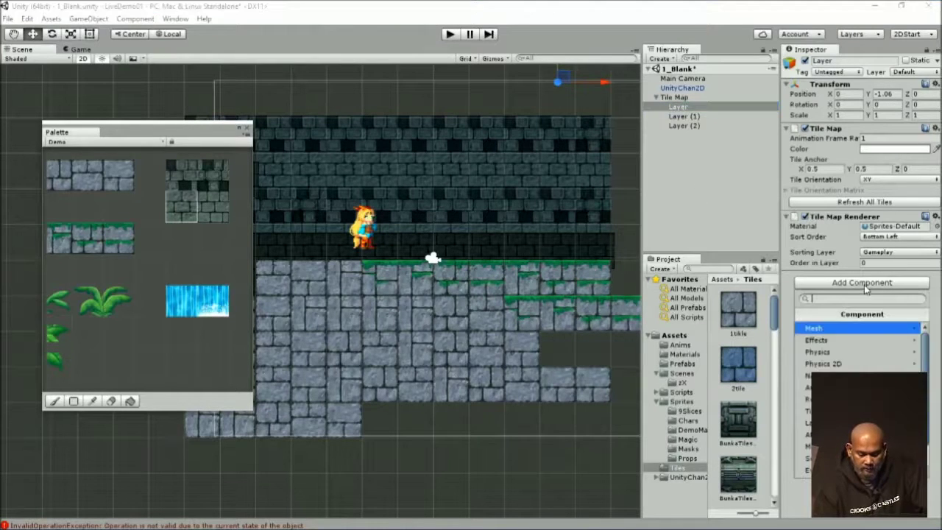
click(872, 363)
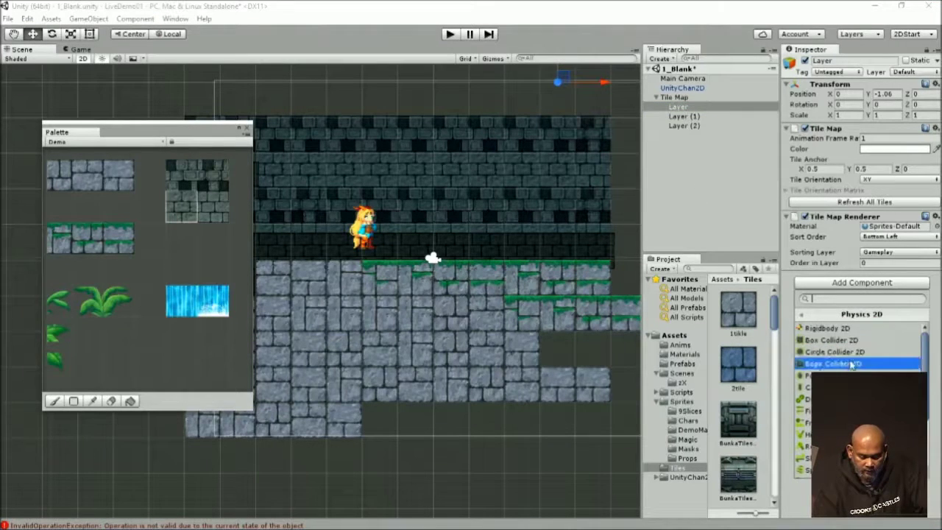
click(846, 375)
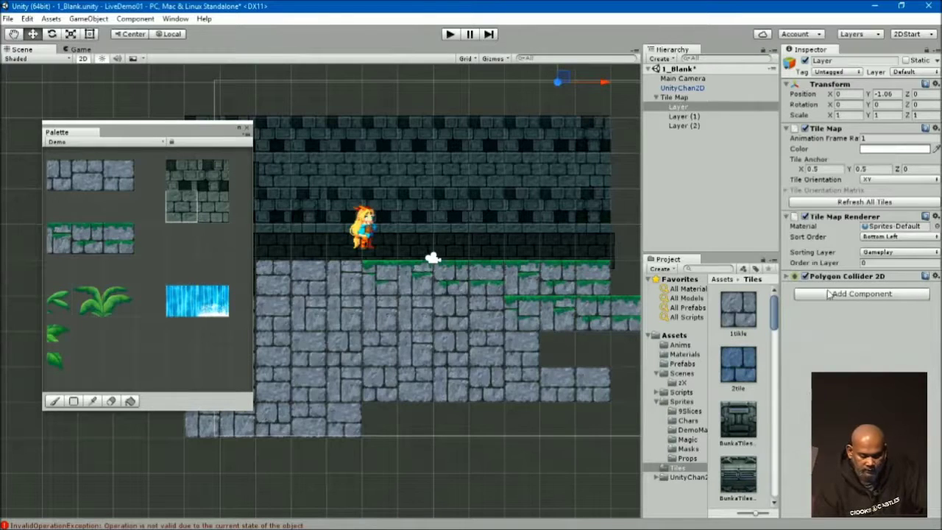
click(786, 276)
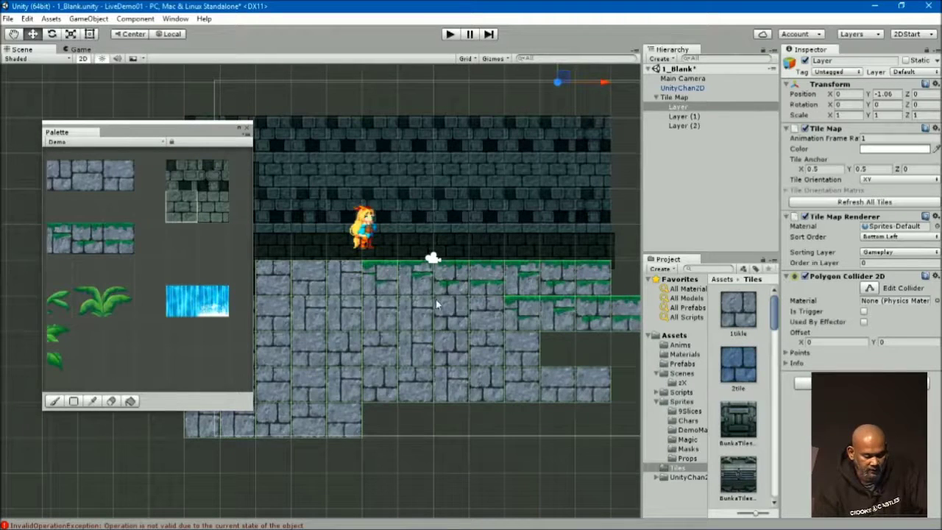
middle_drag(364, 312, 440, 298)
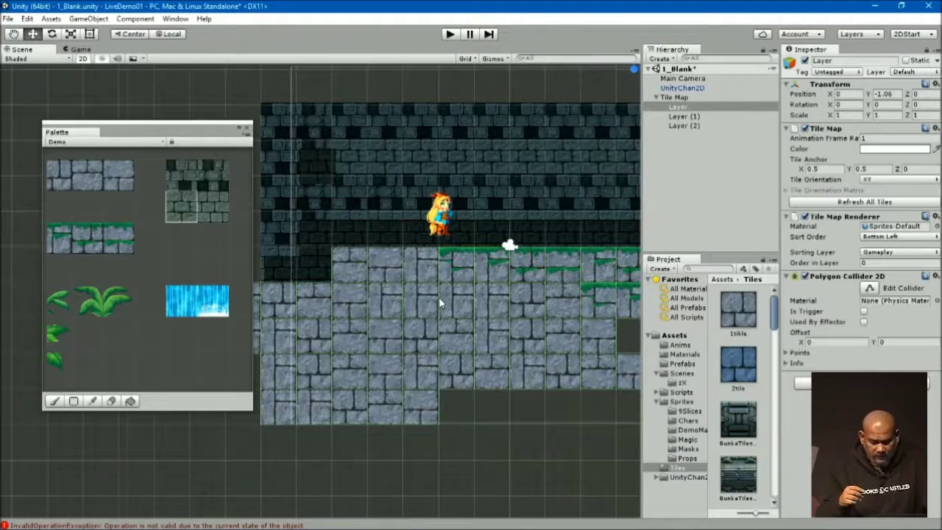
middle_drag(436, 303, 414, 291)
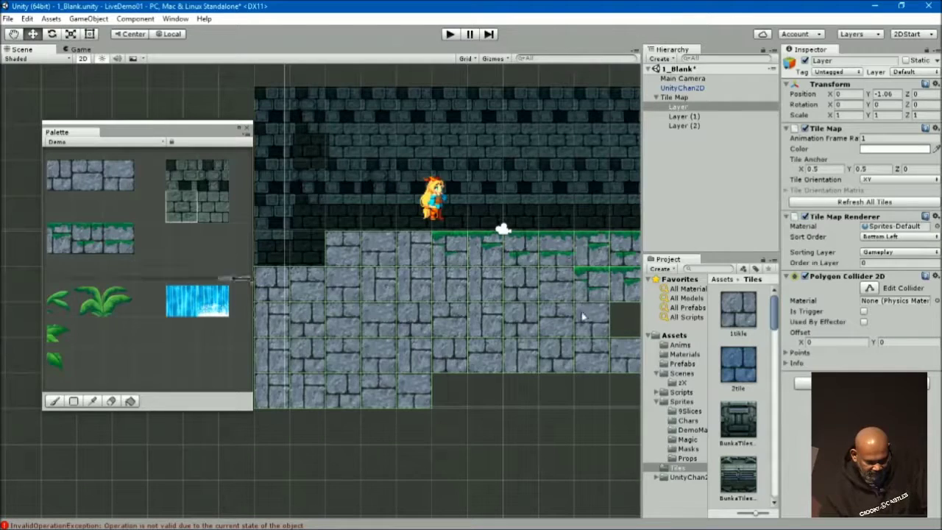
- Put the ground tile Layer on the Ground object layer and enter Play mode to test
click(678, 97)
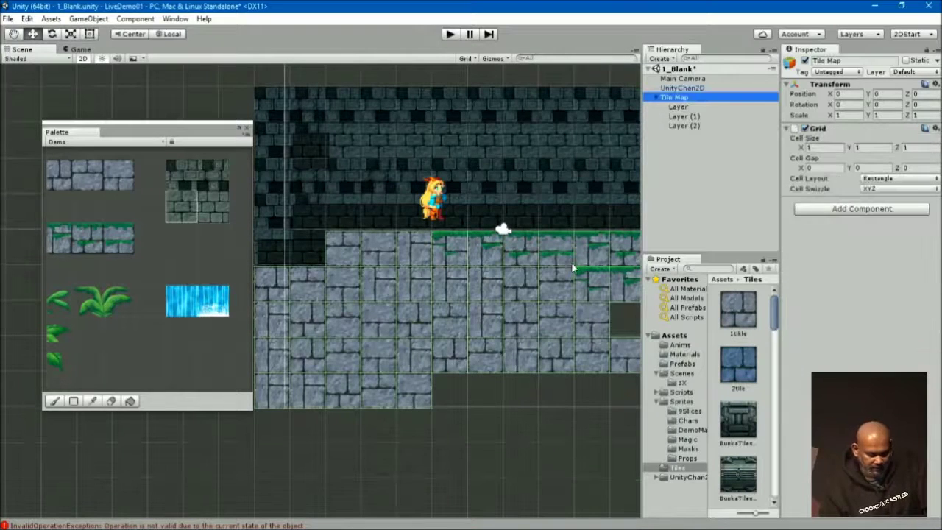
click(680, 108)
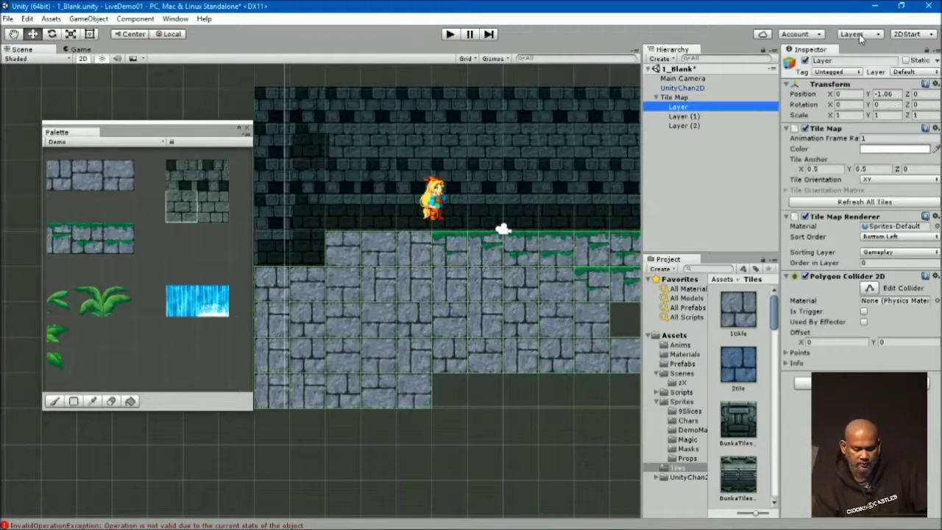
click(675, 97)
click(679, 107)
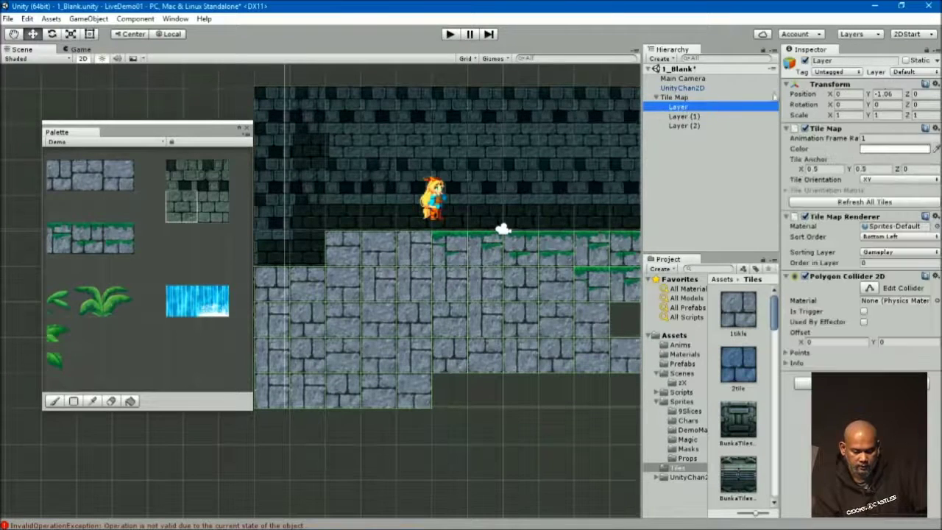
click(896, 72)
click(879, 149)
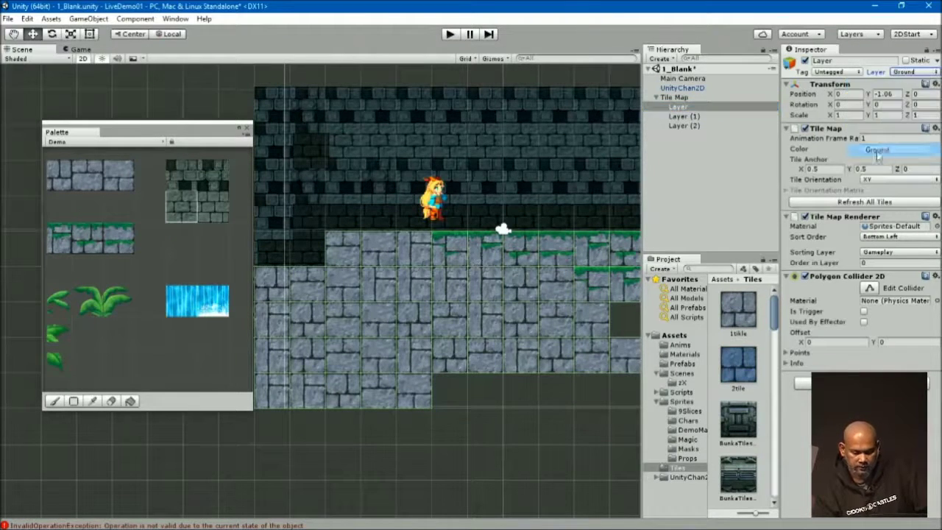
click(452, 35)
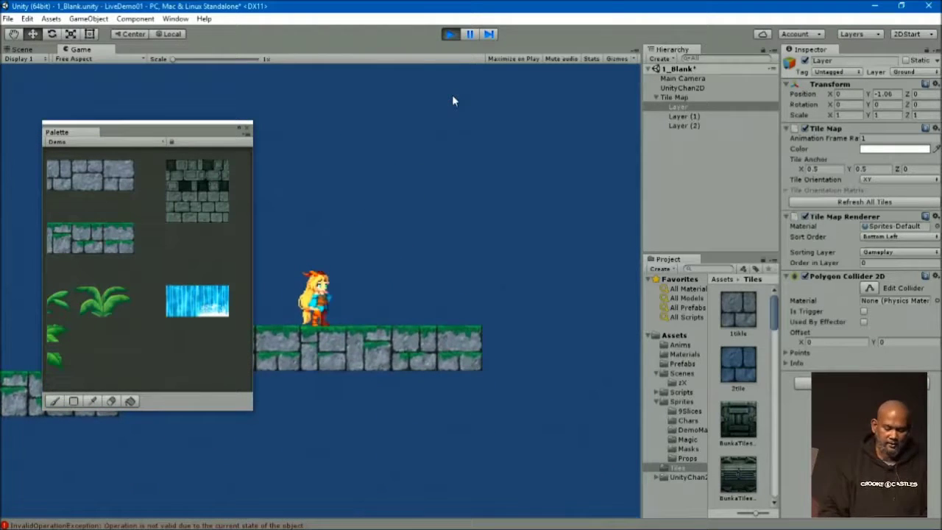
click(449, 34)
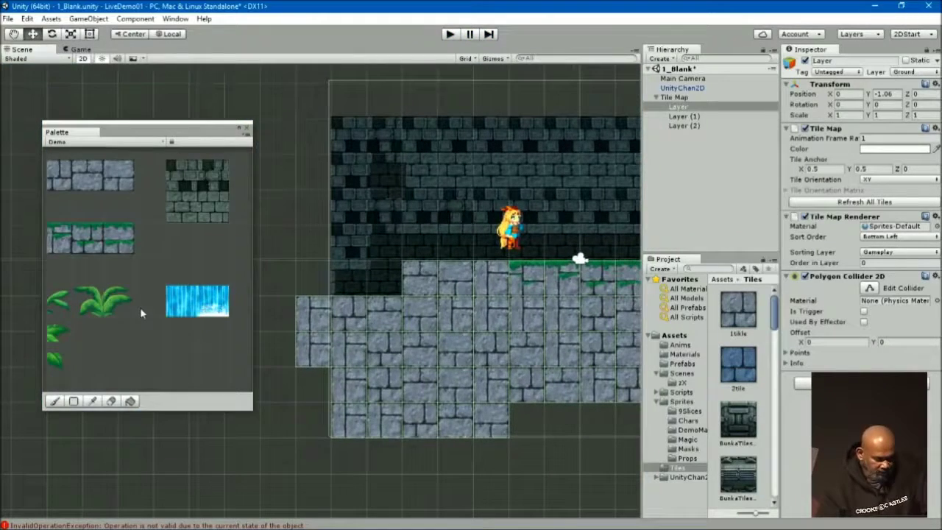
scroll(162, 277, up, 2)
scroll(194, 276, up, 2)
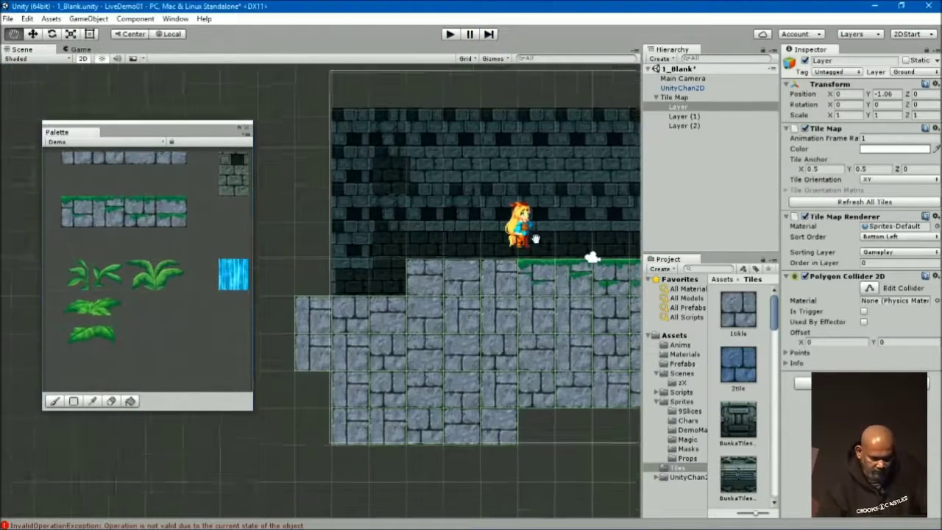
middle_drag(624, 238, 512, 249)
click(678, 99)
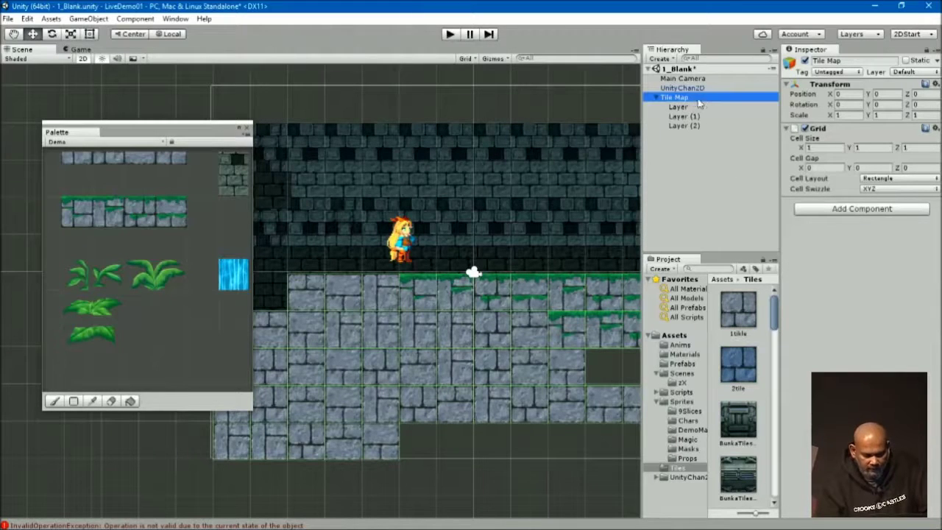
- Create Layer (3) under Tile Map for foliage and select the two stacked plant tiles
right_click(701, 103)
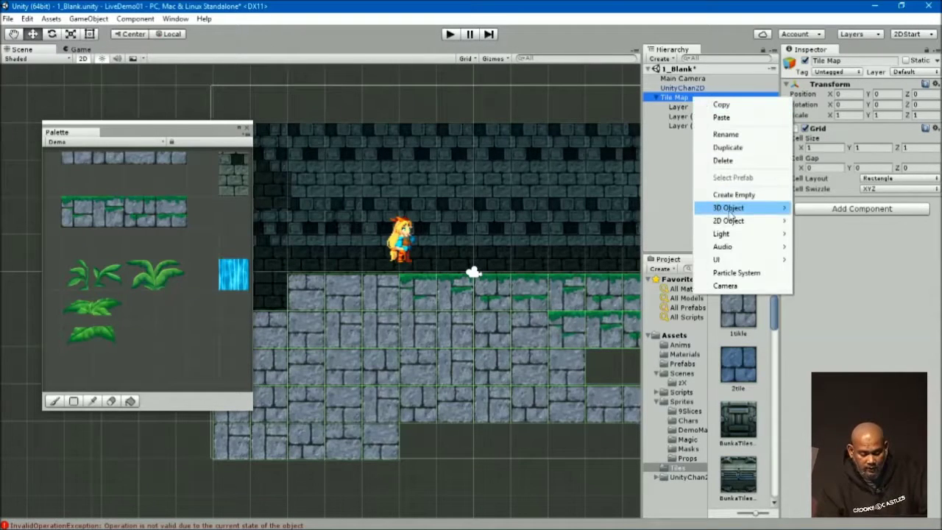
mouse_move(735, 222)
click(810, 233)
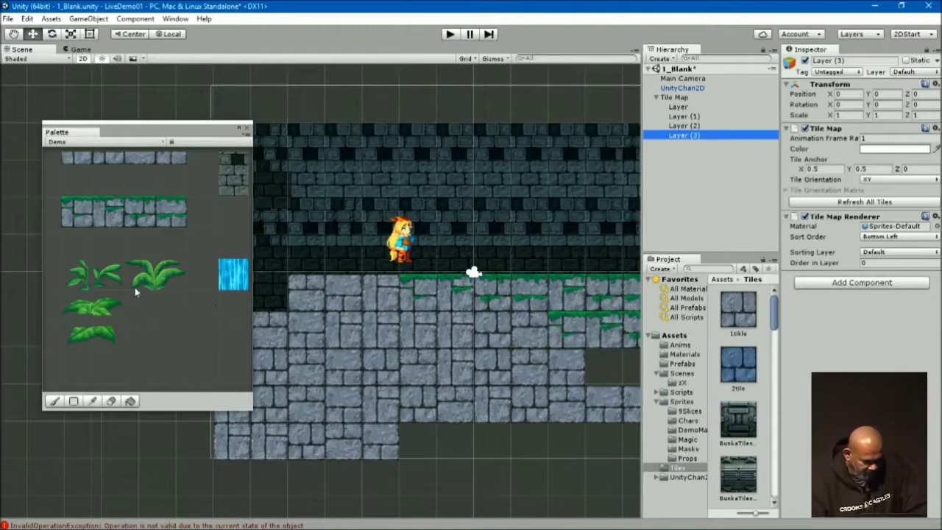
drag(87, 310, 118, 337)
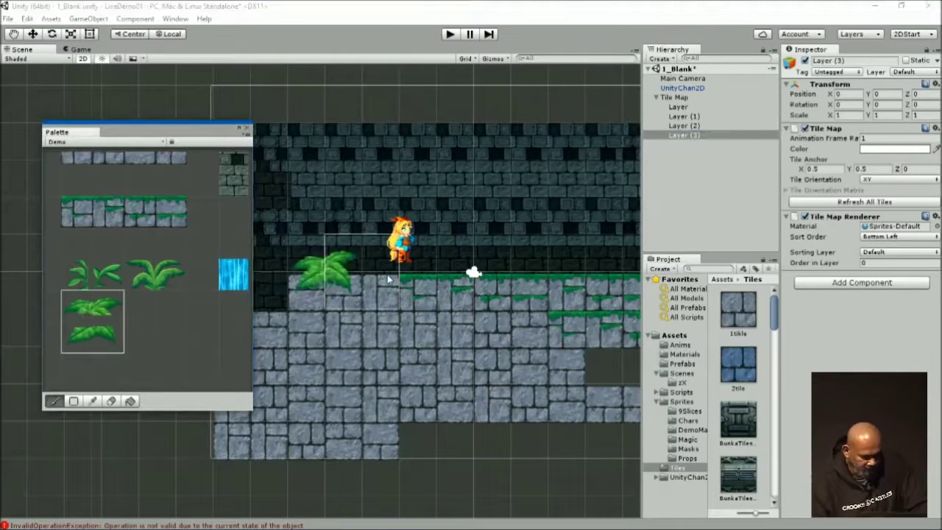
- Paint leafy plants on the ground around the character and on the right-hand grass ledge
click(345, 285)
click(559, 286)
middle_drag(560, 286, 504, 290)
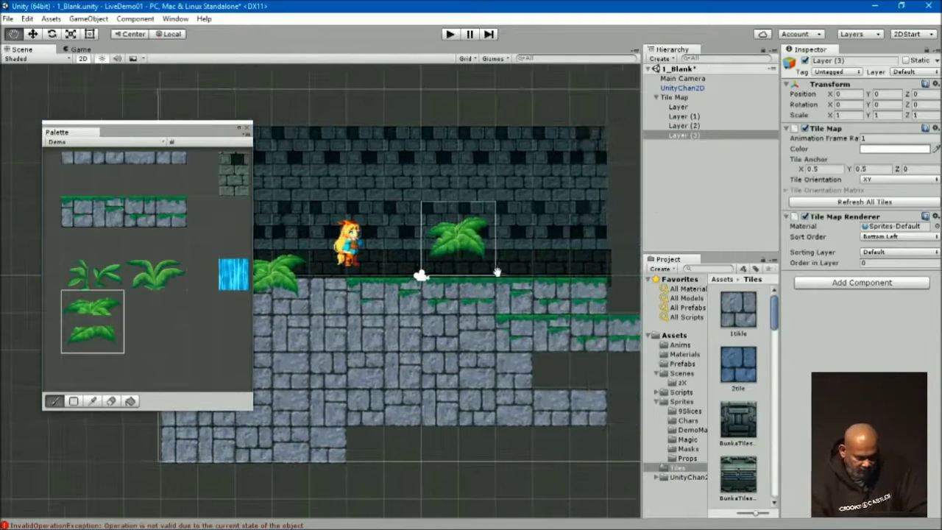
click(505, 287)
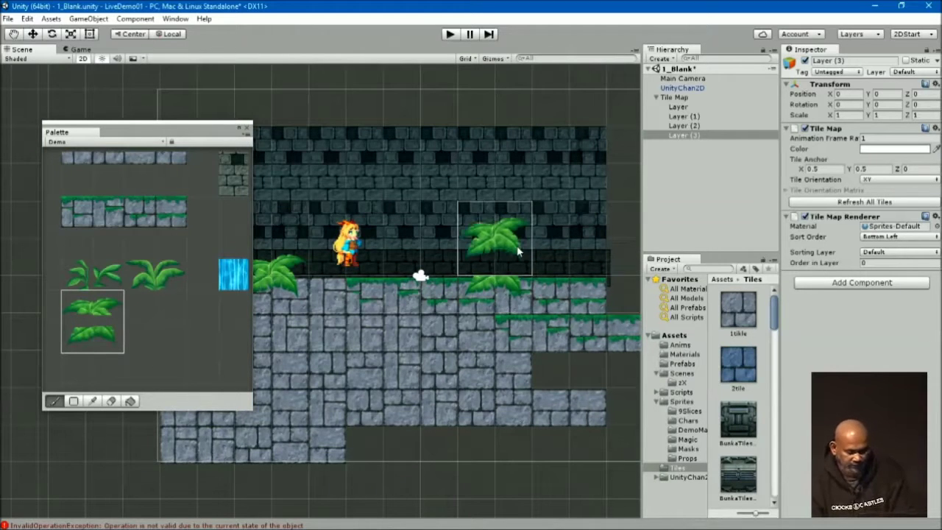
click(591, 335)
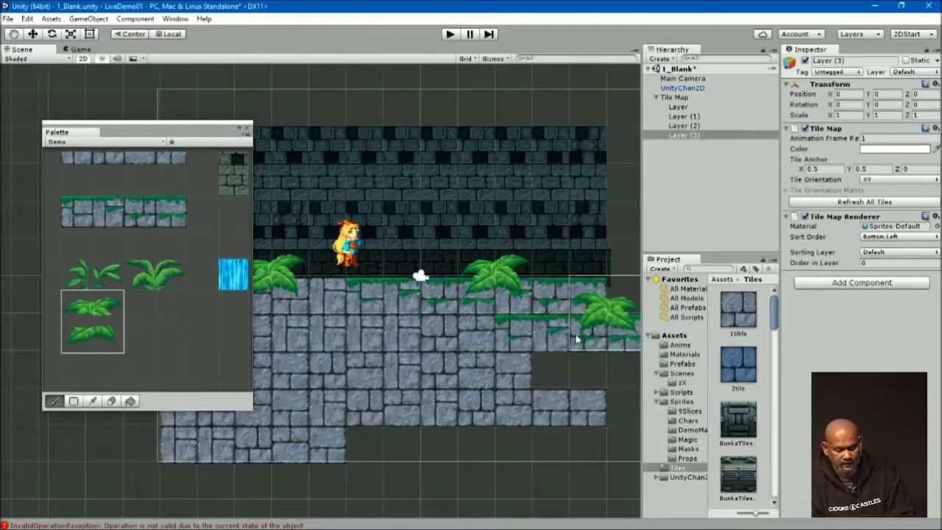
middle_drag(531, 220, 464, 221)
- Switch to a single small plant tile and paint small plants beside the existing plant and on the ledge
click(151, 273)
click(68, 278)
click(89, 283)
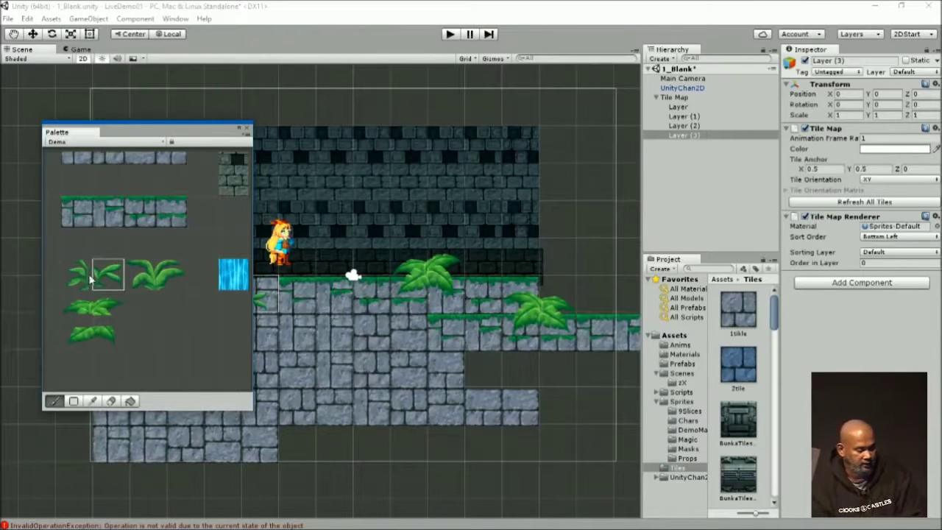
click(76, 273)
middle_drag(540, 249, 466, 249)
click(468, 243)
click(468, 245)
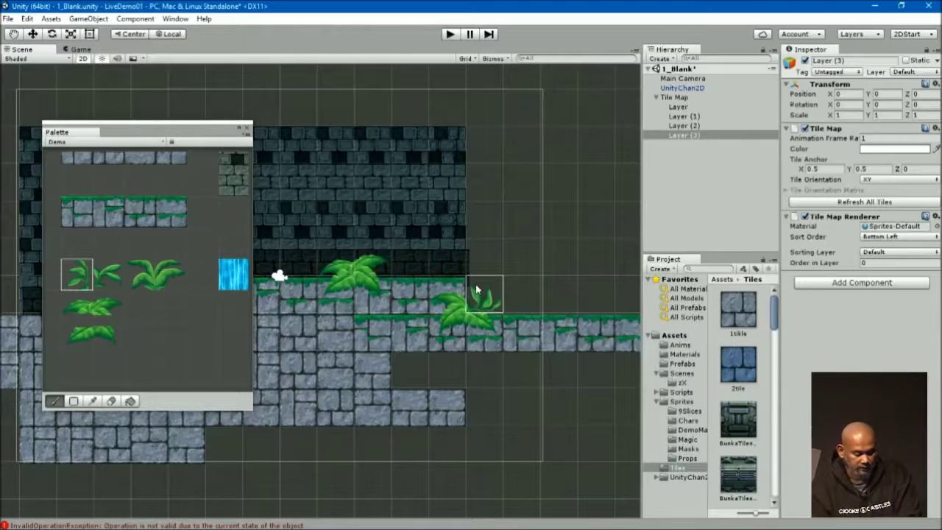
click(514, 292)
middle_drag(571, 281, 468, 277)
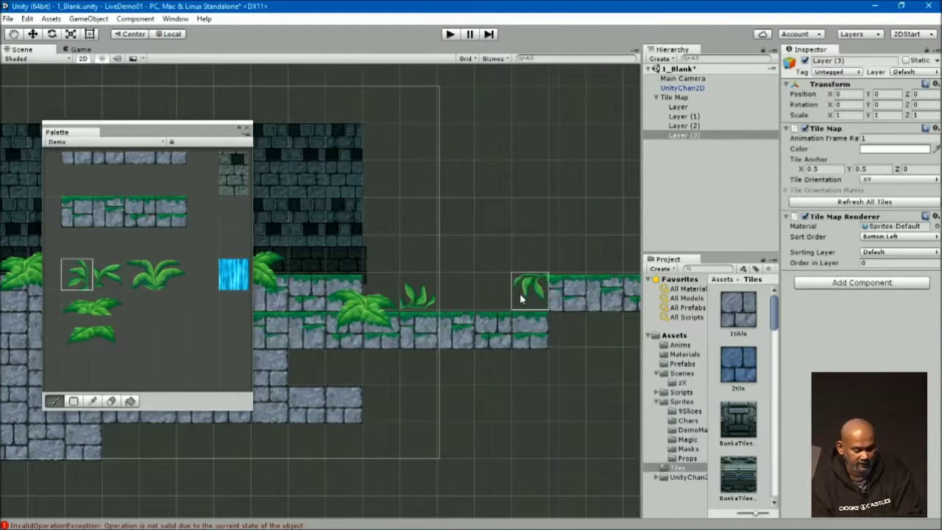
- Rotate the plant tile a quarter turn and paint it on the lower stone step
key(bracketleft)
mouse_move(520, 293)
middle_down()
mouse_move(625, 230)
mouse_move(766, 233)
middle_up()
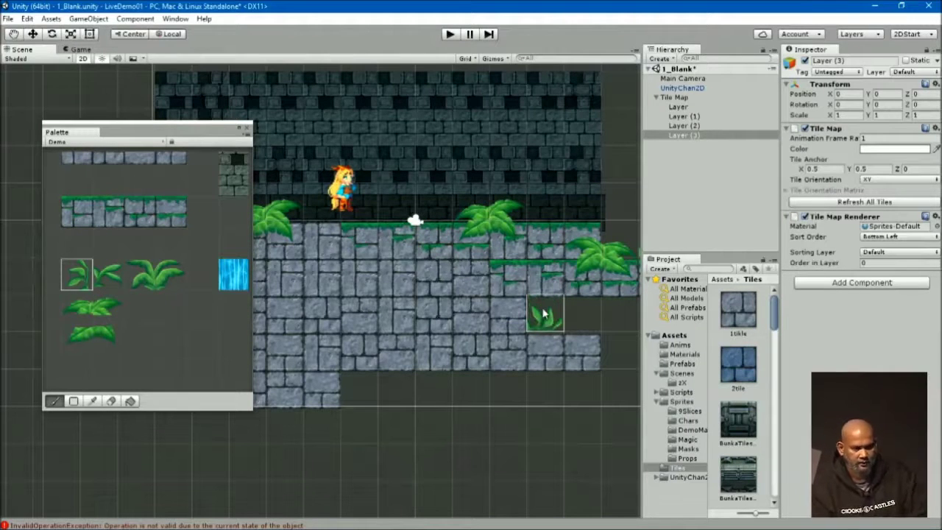
click(543, 314)
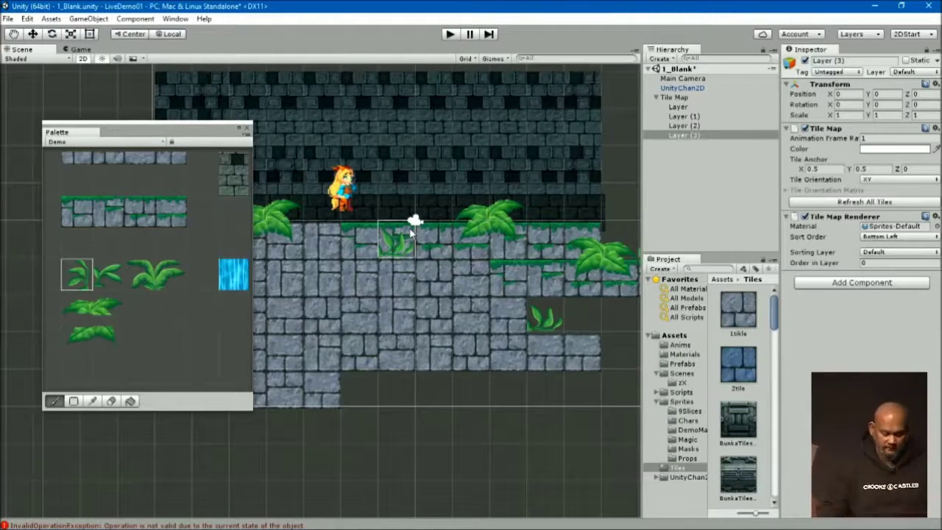
drag(641, 219, 531, 225)
click(241, 278)
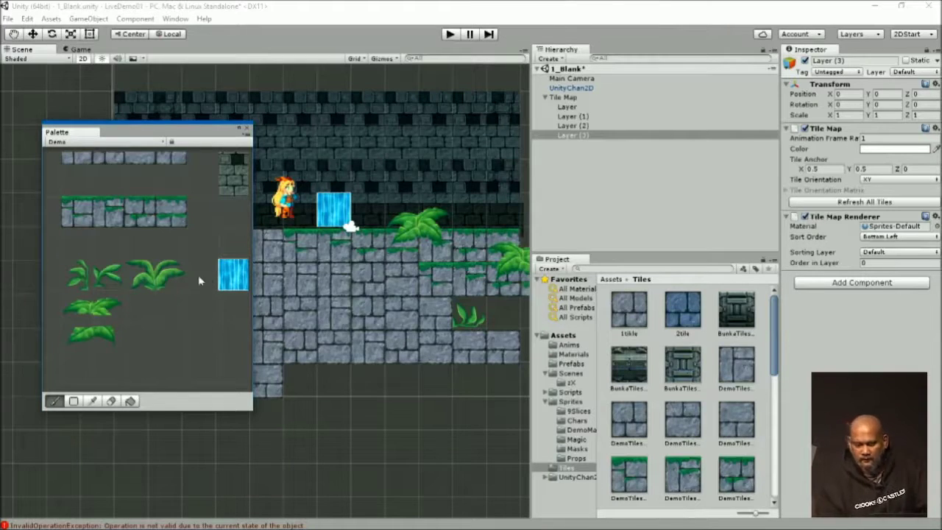
middle_drag(399, 243, 251, 281)
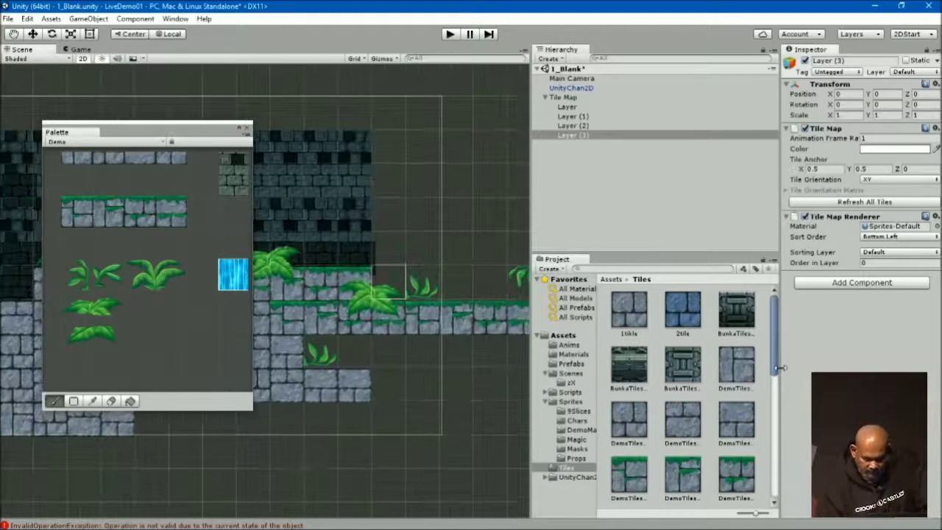
drag(776, 368, 778, 495)
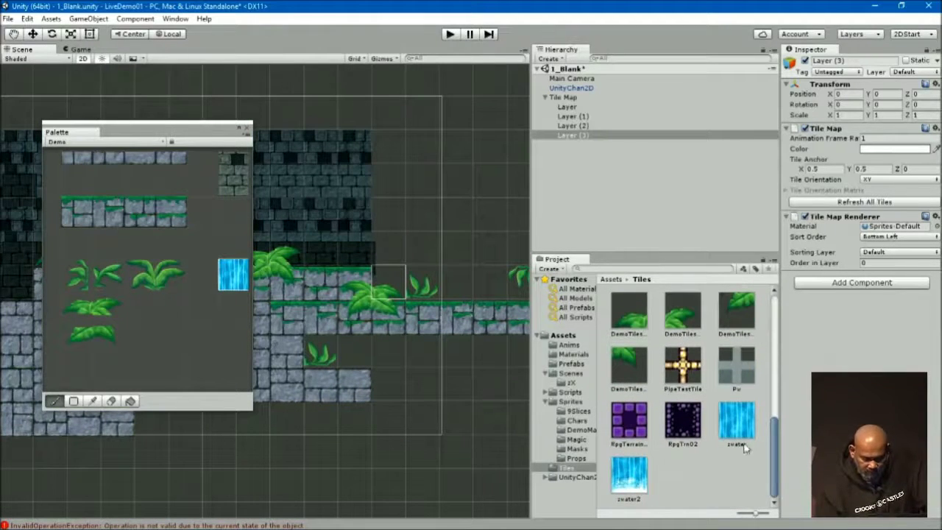
click(734, 427)
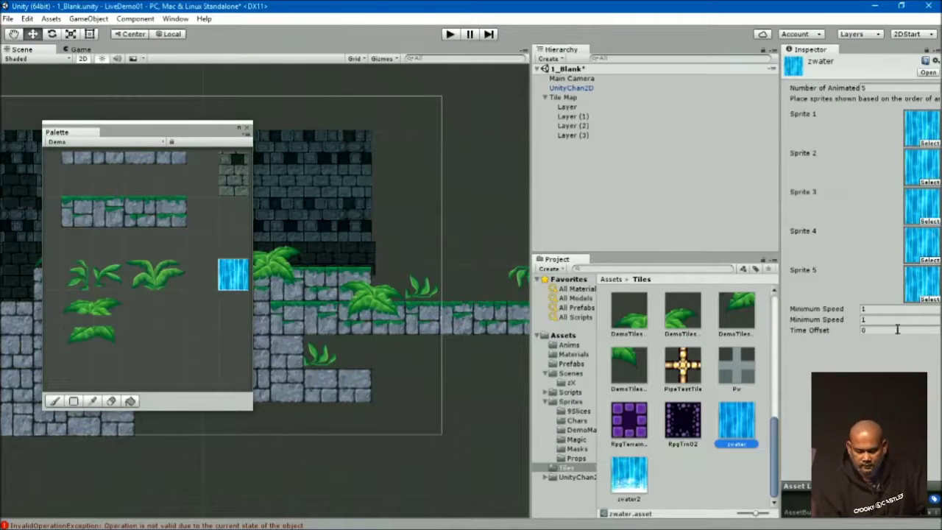
click(627, 486)
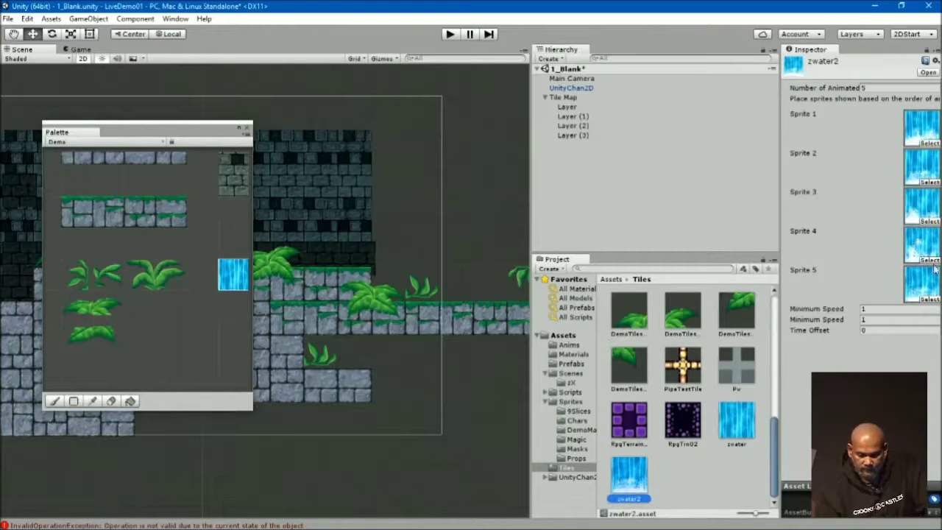
middle_drag(416, 277, 479, 261)
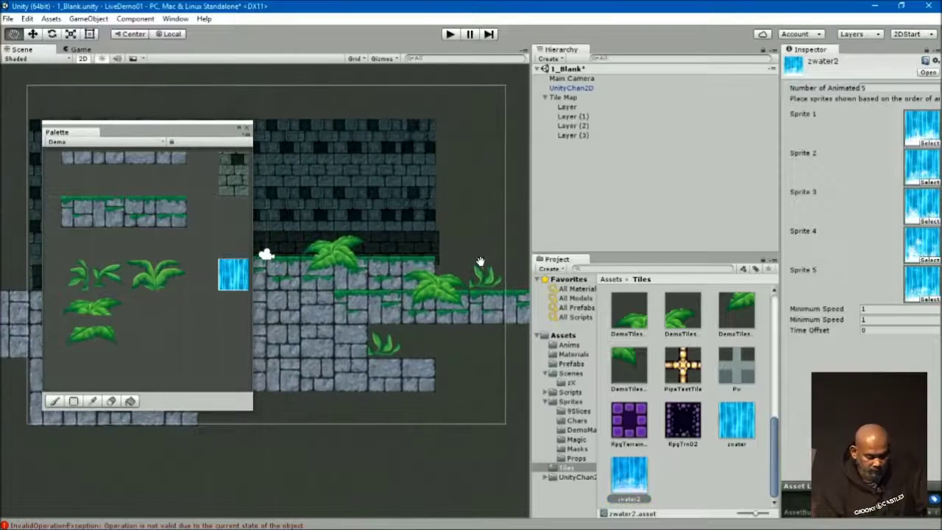
click(731, 414)
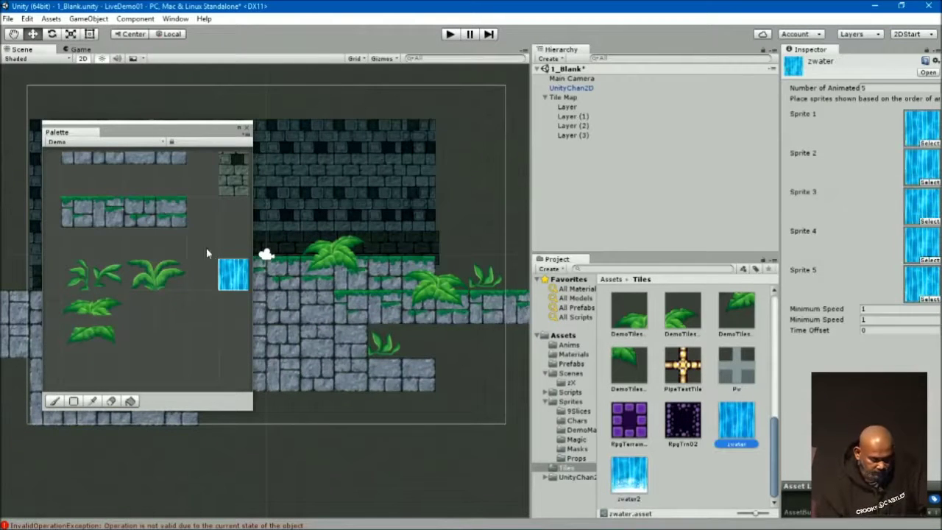
click(242, 273)
click(568, 98)
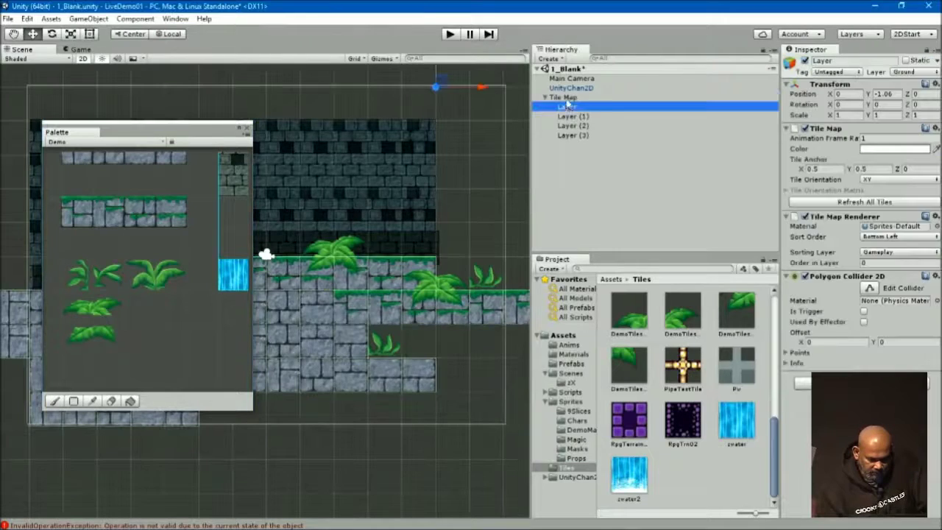
click(829, 211)
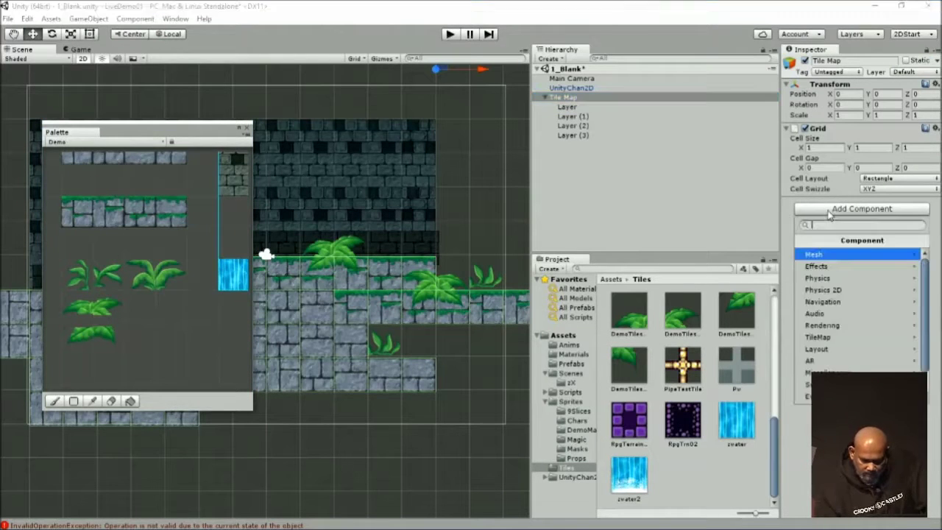
click(711, 182)
- Add a new tilemap layer under Tile Map and put it on the LevelFg2 sorting layer
right_click(595, 105)
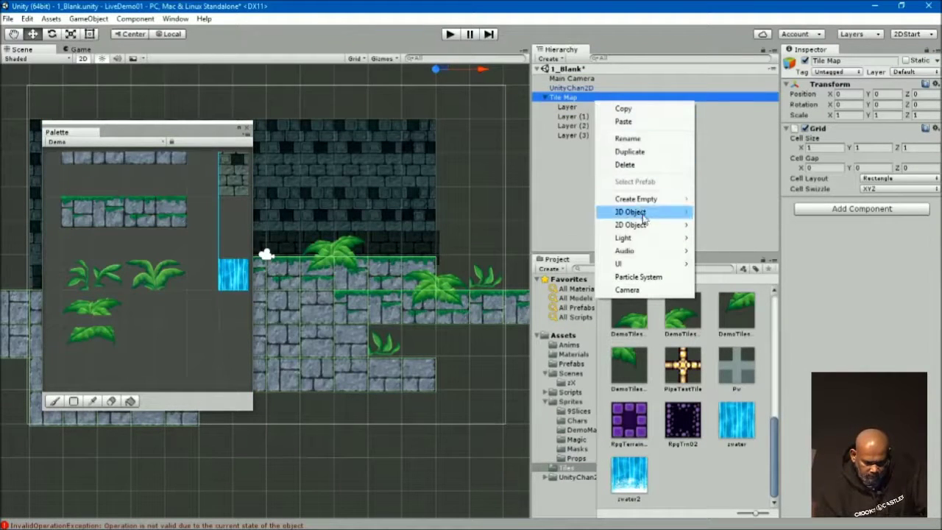
mouse_move(644, 225)
click(723, 238)
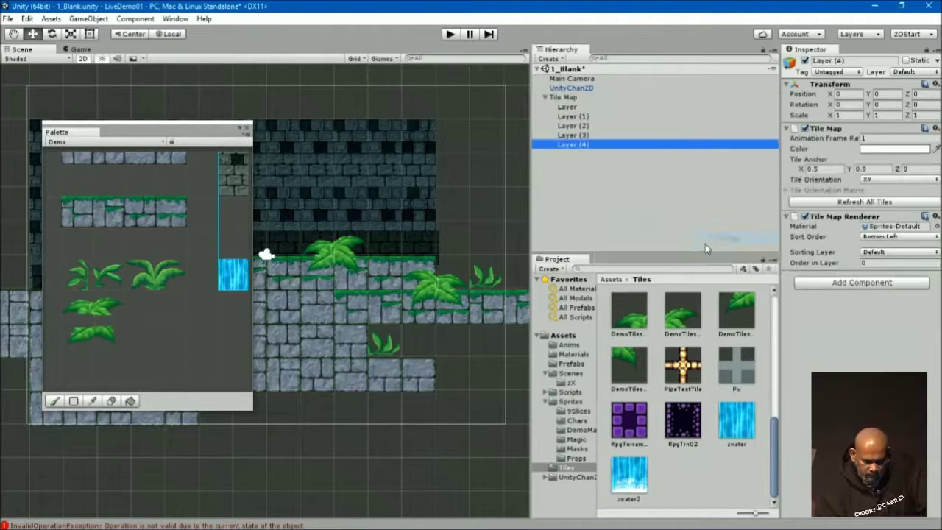
click(883, 252)
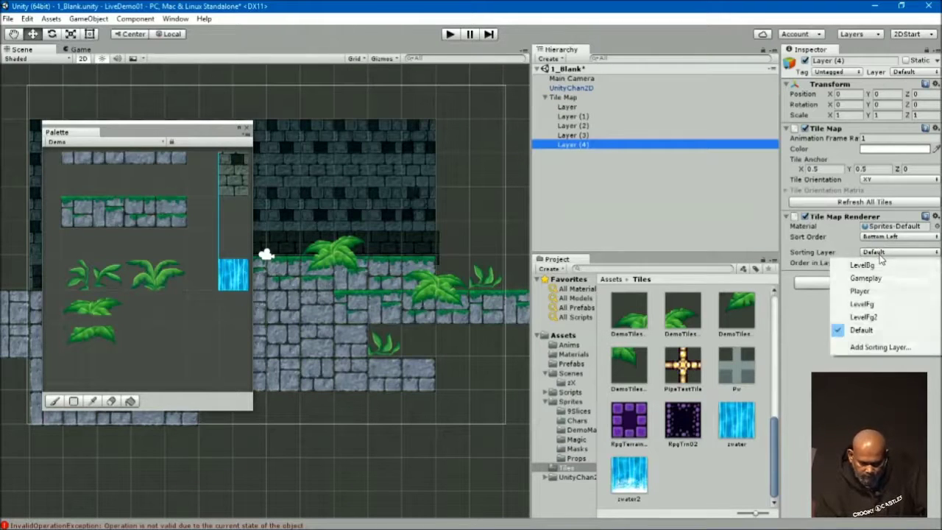
click(874, 321)
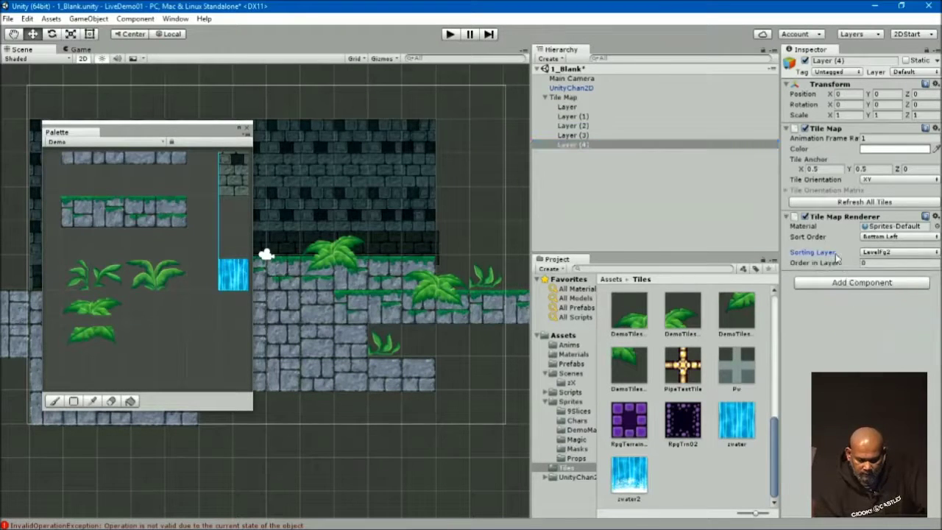
- Paint a tall waterfall column of animated water tiles down the upper wall
middle_drag(429, 249, 421, 311)
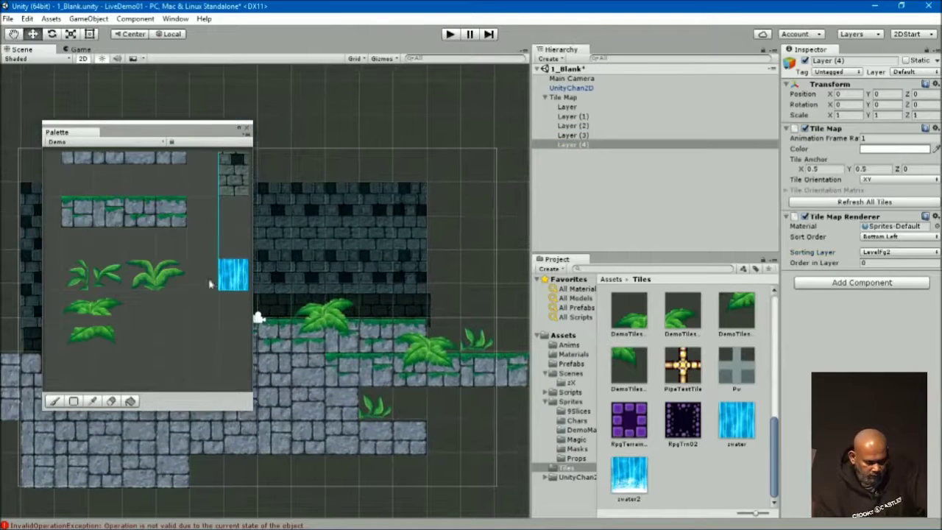
click(227, 282)
mouse_move(335, 263)
middle_down()
mouse_move(320, 270)
mouse_move(412, 265)
middle_up()
mouse_move(351, 199)
mouse_down()
mouse_move(381, 308)
mouse_move(381, 200)
mouse_up()
click(316, 302)
click(157, 291)
drag(353, 301, 416, 302)
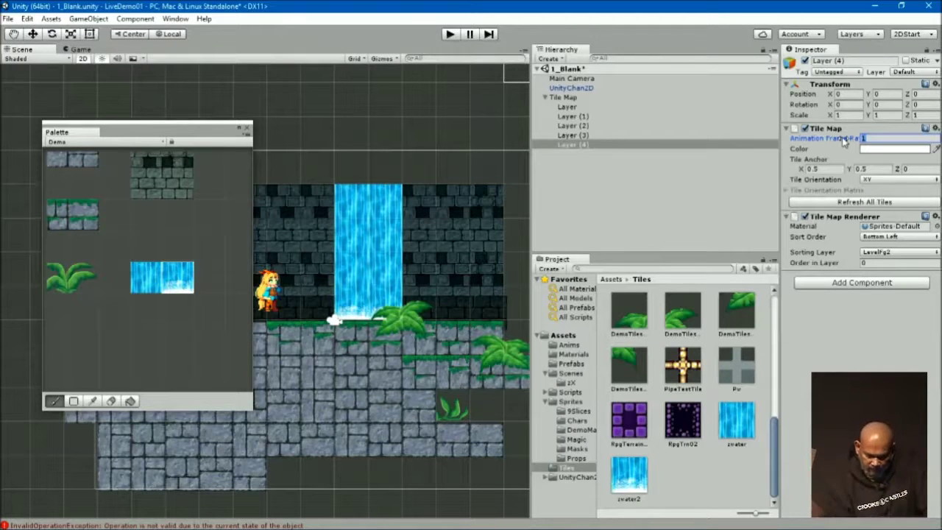
click(450, 36)
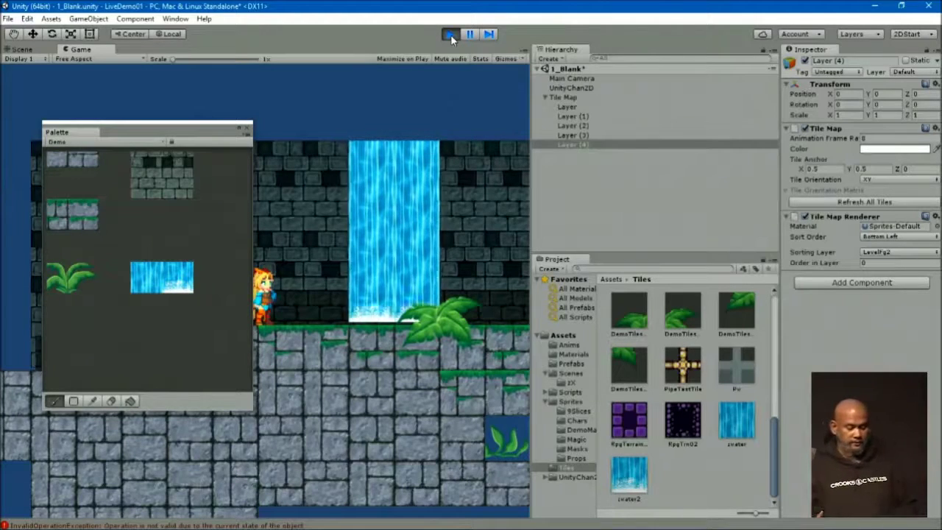
key(Right)
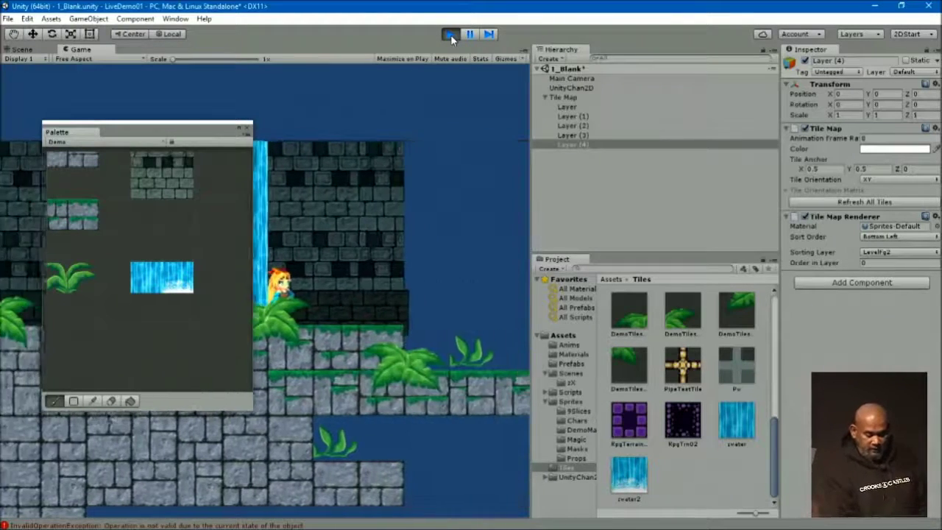
key(Left)
drag(174, 132, 101, 131)
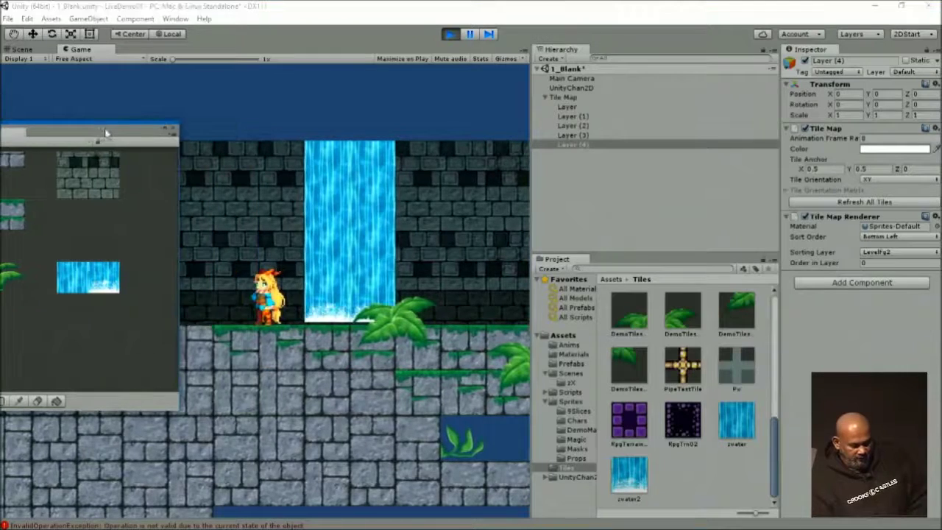
click(279, 210)
key(Right)
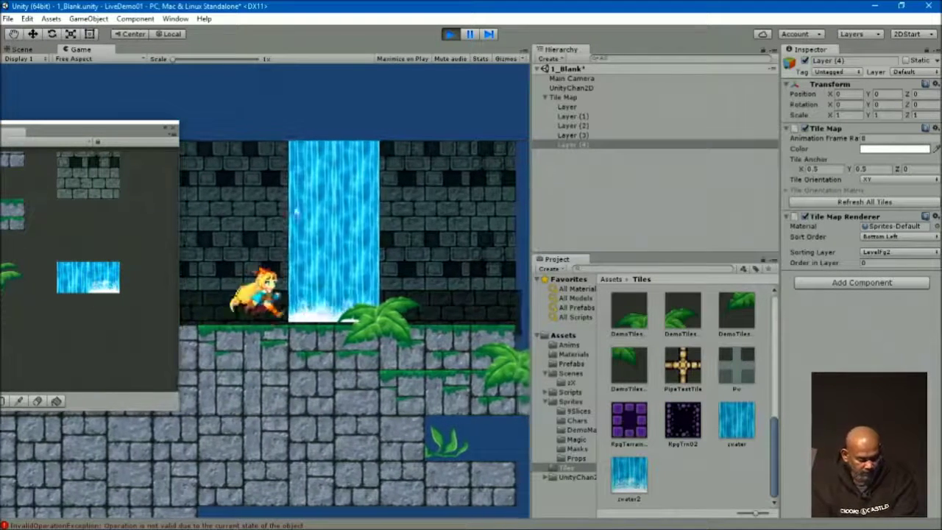
click(448, 35)
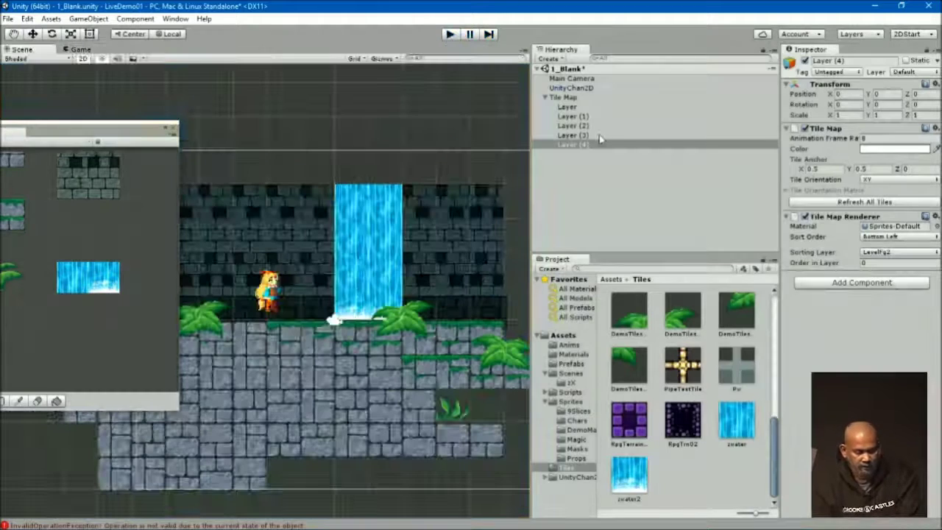
- Tint the waterfall layer teal (96,218,187) with Alpha 152 for semi-transparency
click(874, 150)
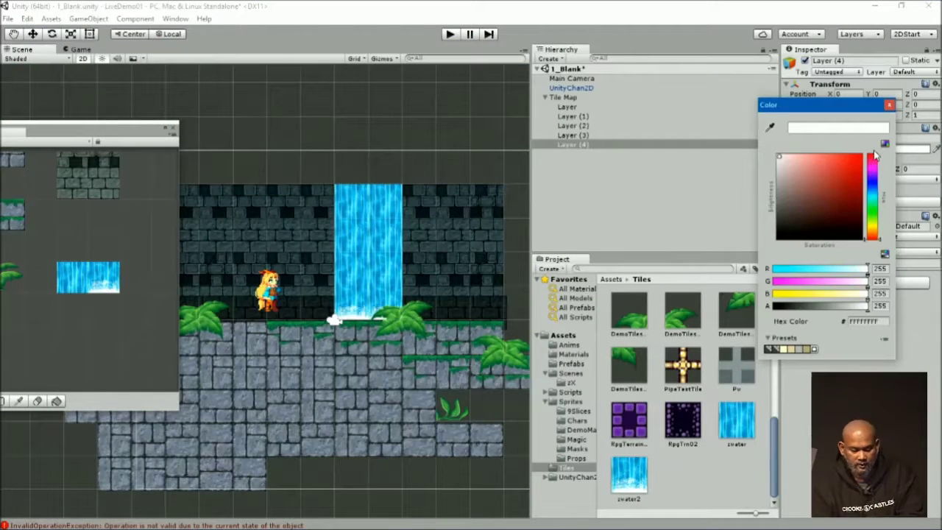
click(813, 308)
drag(812, 309, 831, 309)
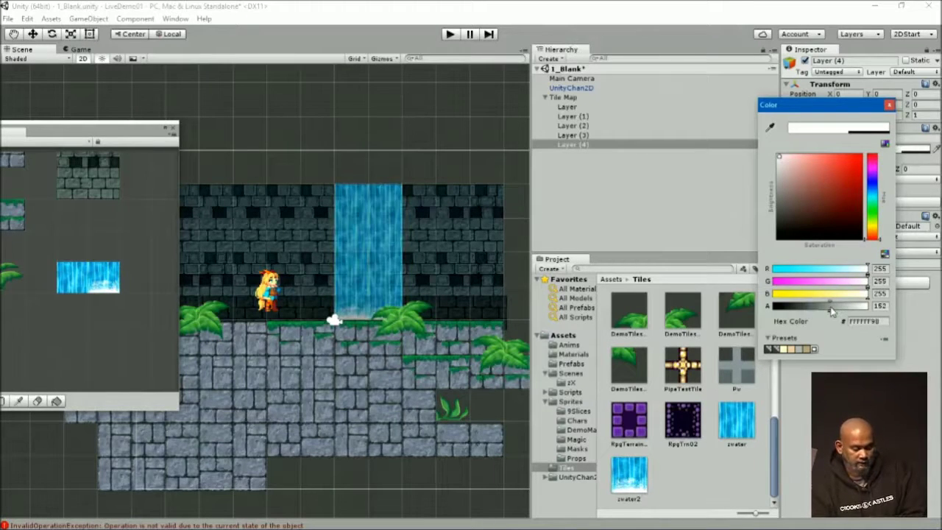
click(874, 207)
drag(818, 184, 827, 171)
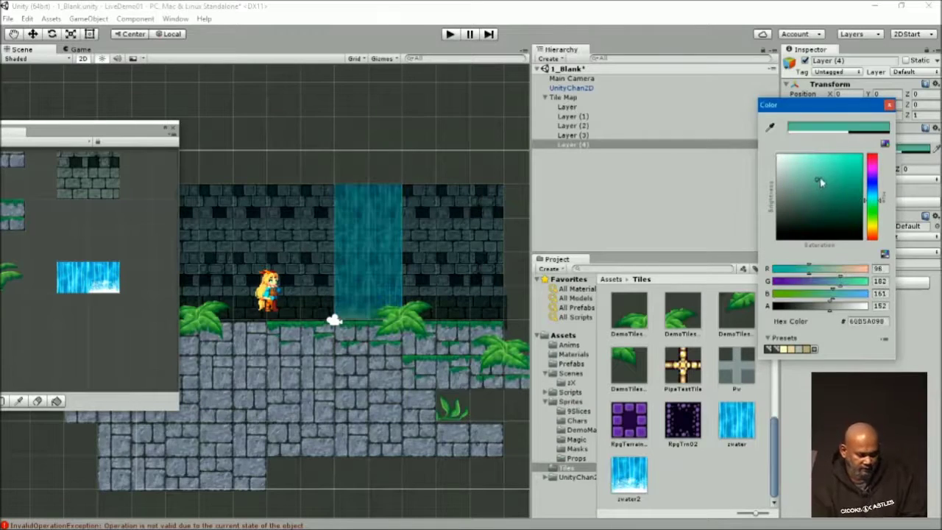
- Close the colour picker and test-play the level with the tinted waterfall, then stop
click(546, 20)
click(888, 105)
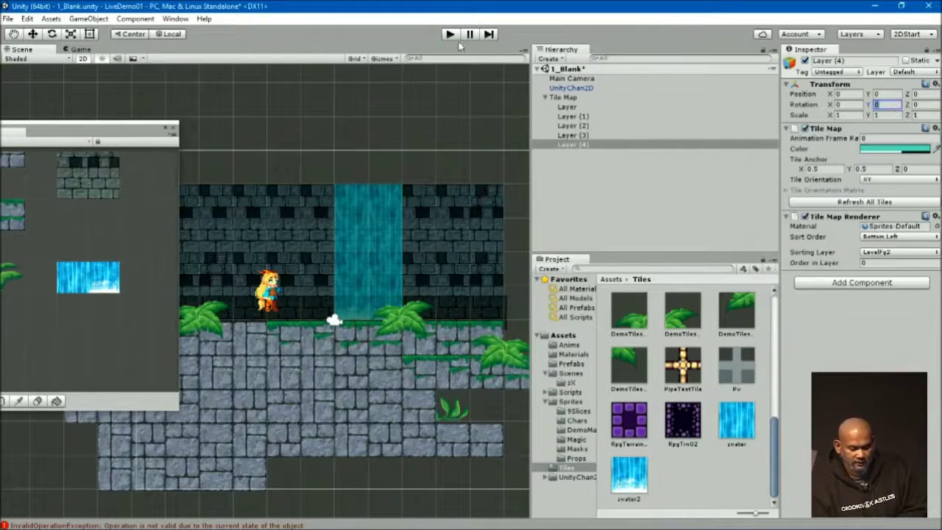
click(451, 34)
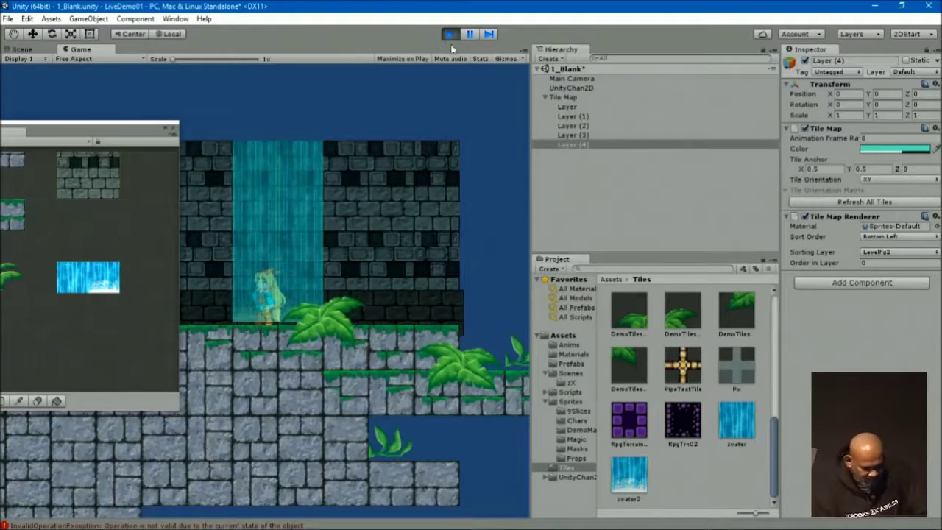
click(451, 33)
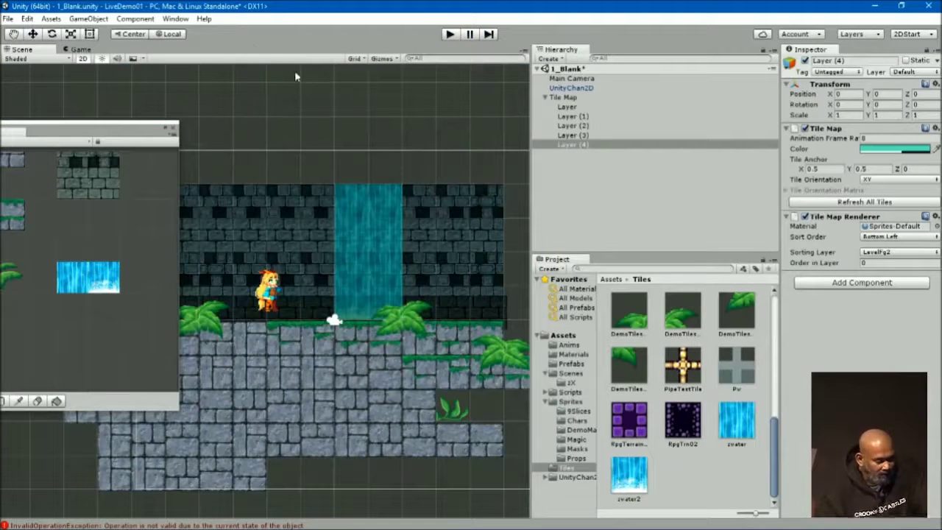
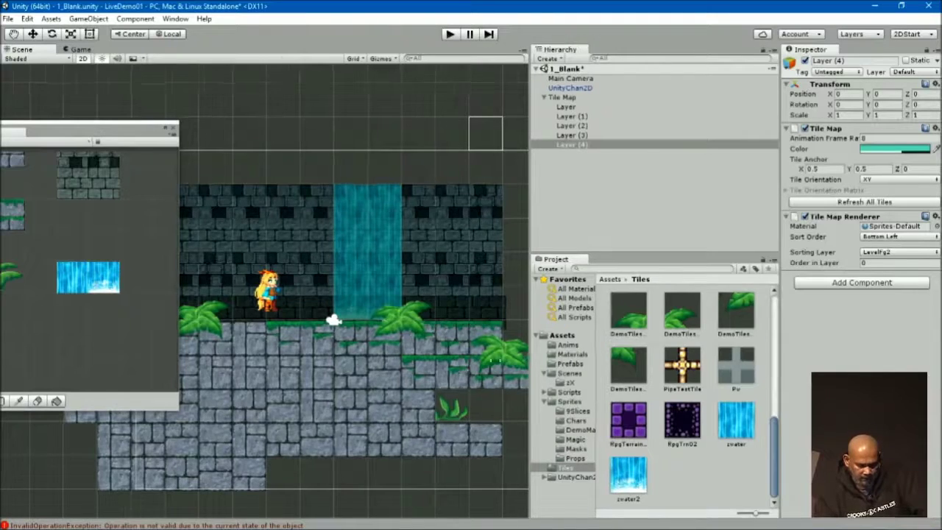
- Widen the Project browser and select the AnimatedTile, then TerrainTile, scripts in Scripts > Brush
drag(531, 359, 471, 359)
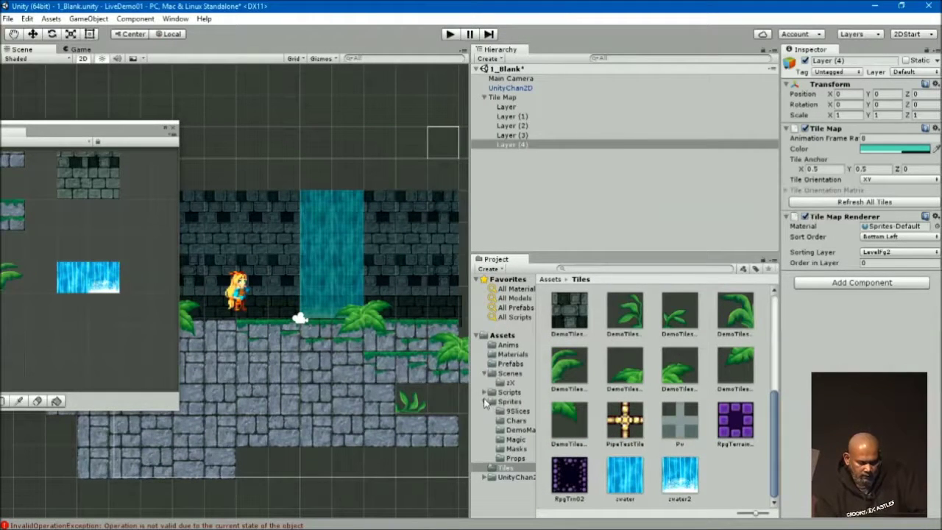
click(484, 393)
click(515, 401)
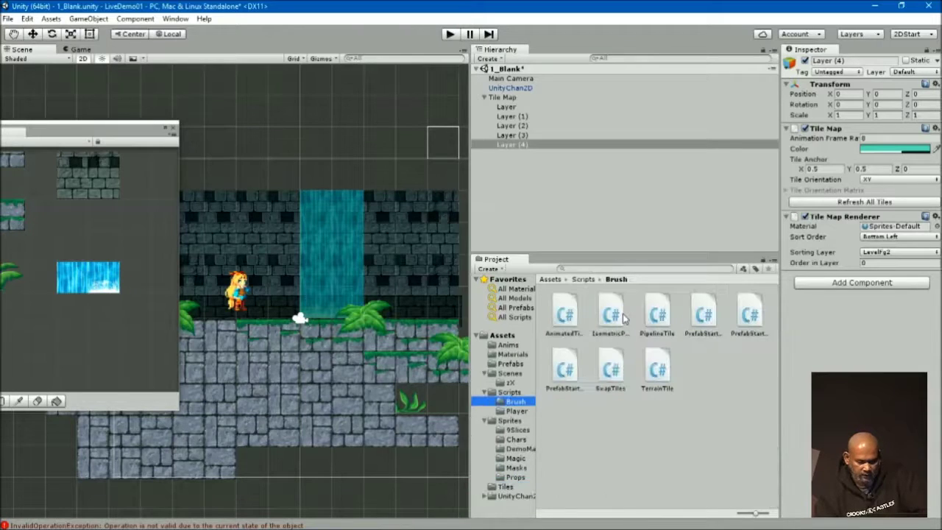
click(565, 311)
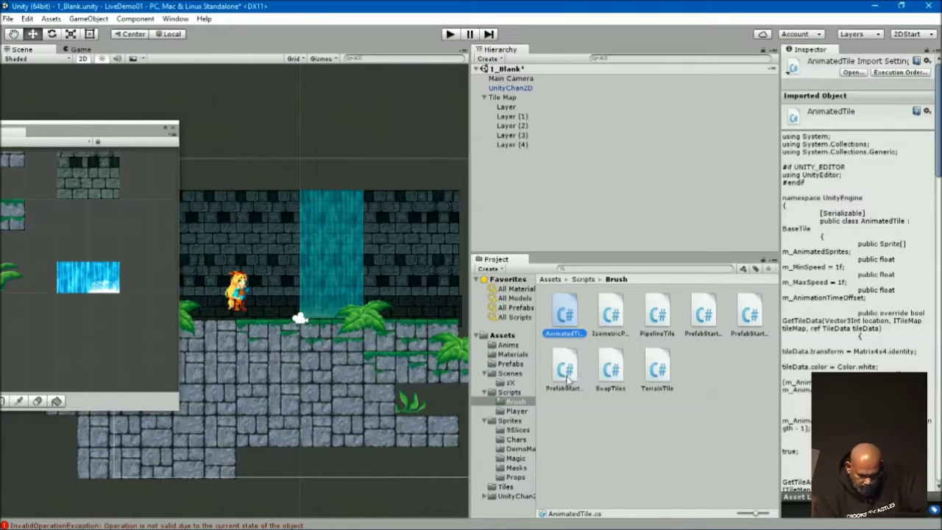
click(657, 363)
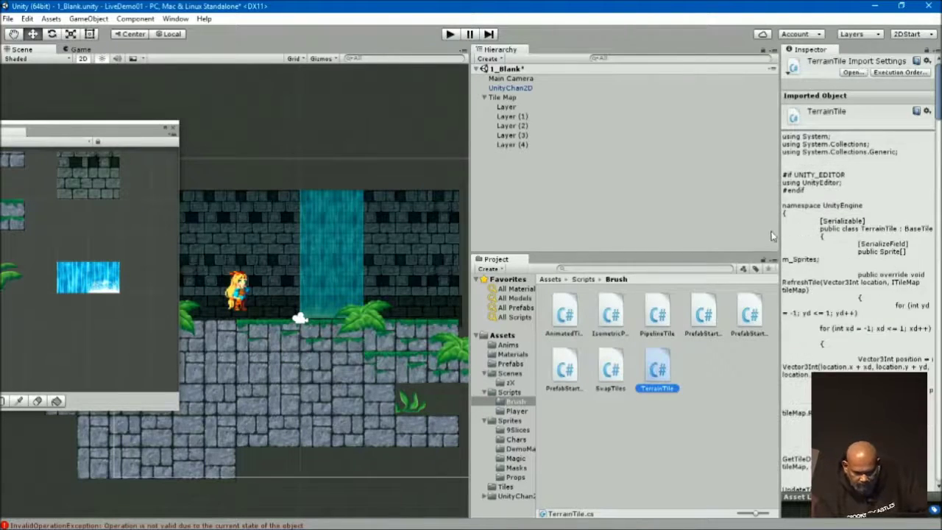
- Widen the Inspector and read through TerrainTile's RefreshTile and GetTileData code, then restore panel widths
drag(777, 231, 484, 230)
scroll(735, 274, down, 5)
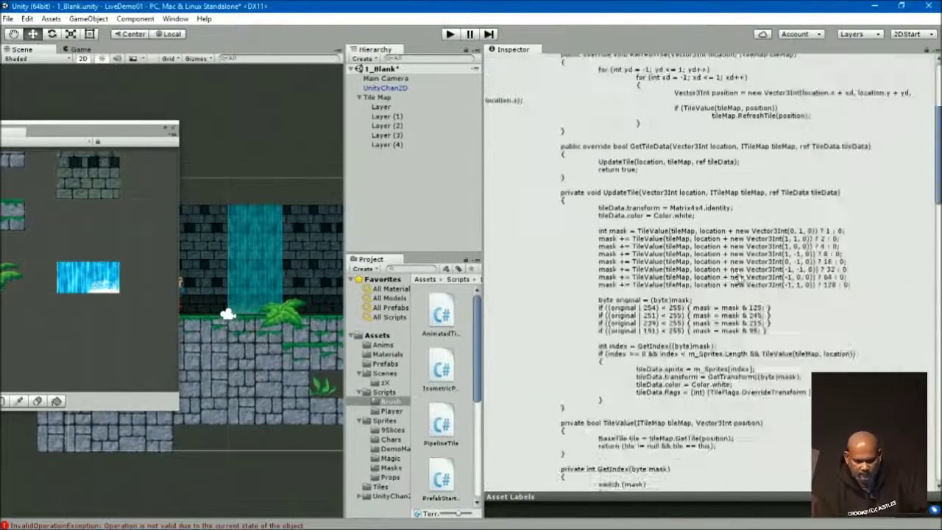
scroll(754, 286, down, 5)
scroll(754, 285, down, 5)
scroll(751, 287, down, 5)
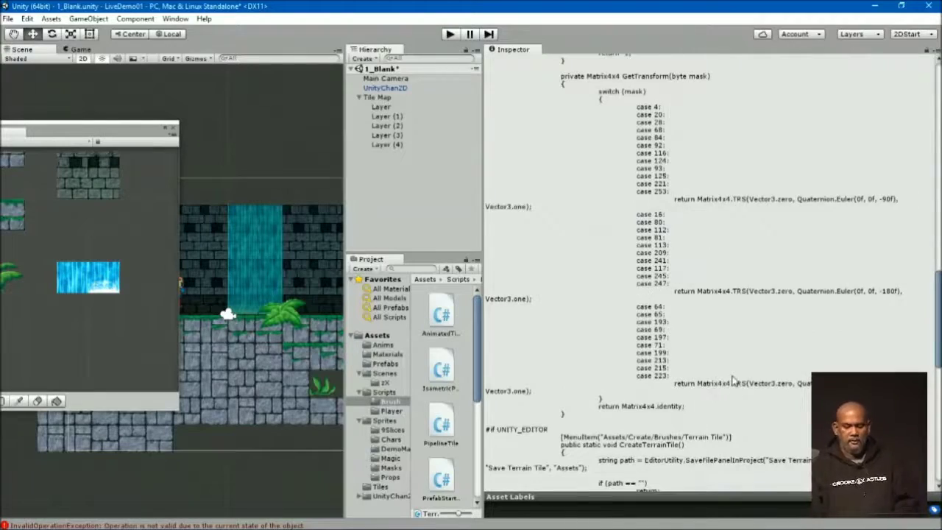
scroll(739, 384, down, 3)
scroll(740, 383, down, 5)
scroll(743, 386, down, 2)
scroll(749, 390, up, 5)
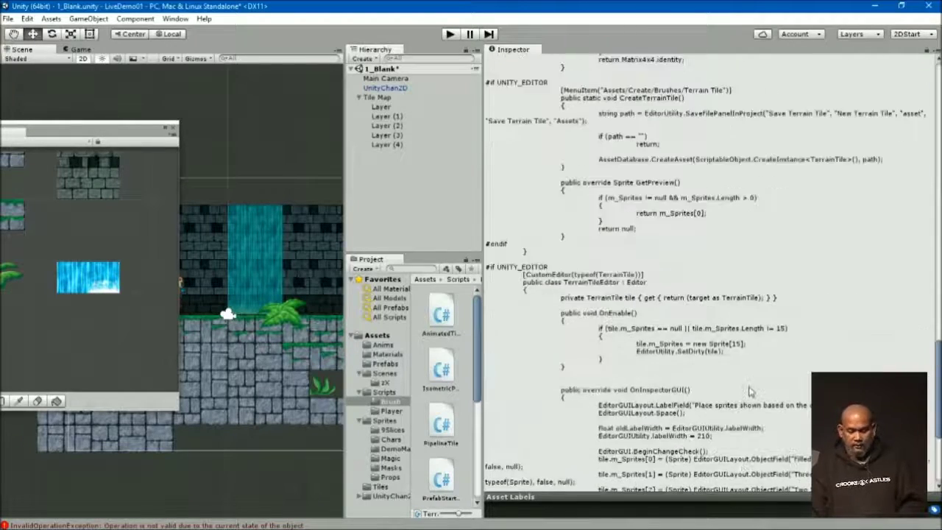
scroll(750, 390, up, 4)
scroll(750, 390, up, 2)
scroll(750, 391, up, 5)
scroll(749, 391, up, 5)
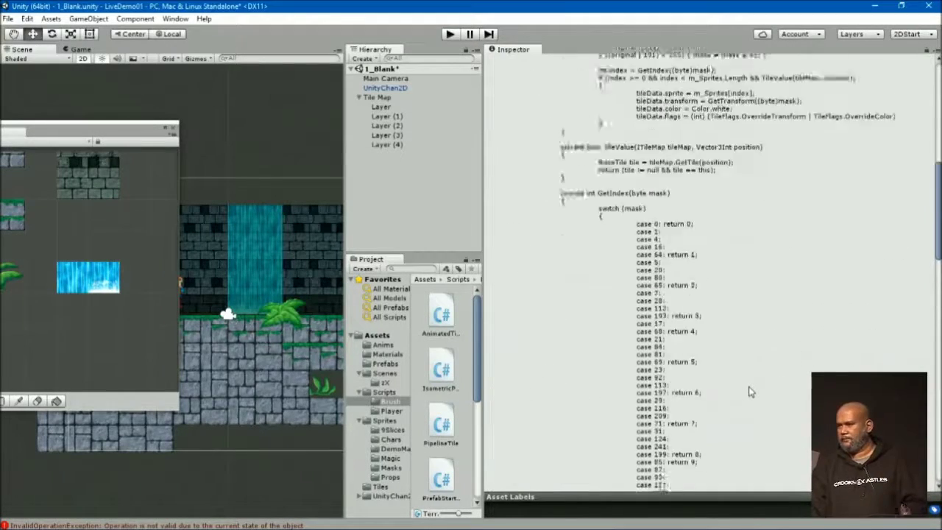
scroll(749, 393, up, 5)
scroll(749, 390, up, 3)
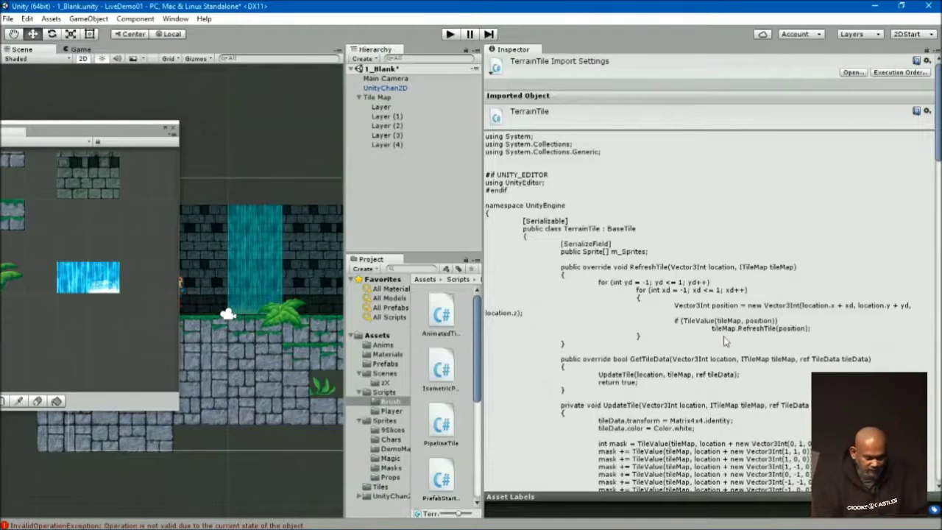
drag(484, 212, 712, 211)
drag(346, 199, 484, 199)
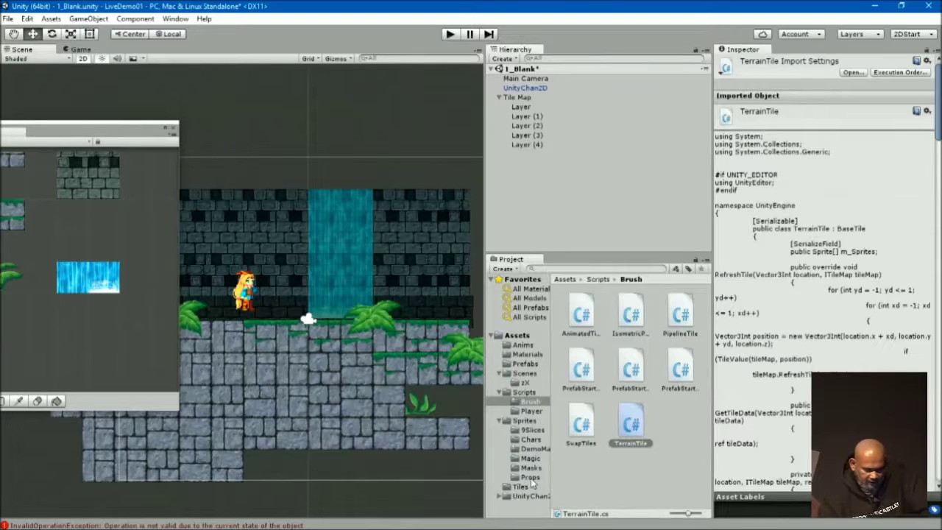
- Open the 2_RPGStart scene without saving 1_Blank and bring its two characters into view
click(525, 374)
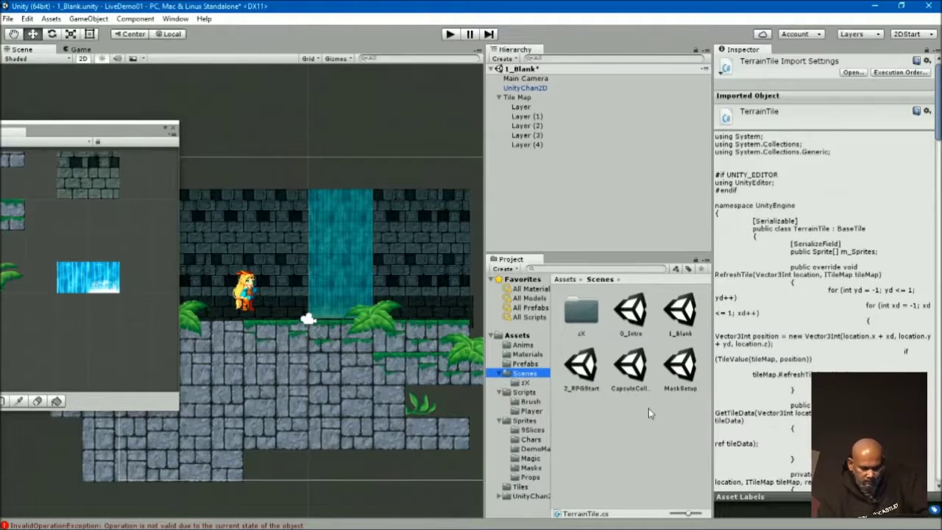
double_click(578, 367)
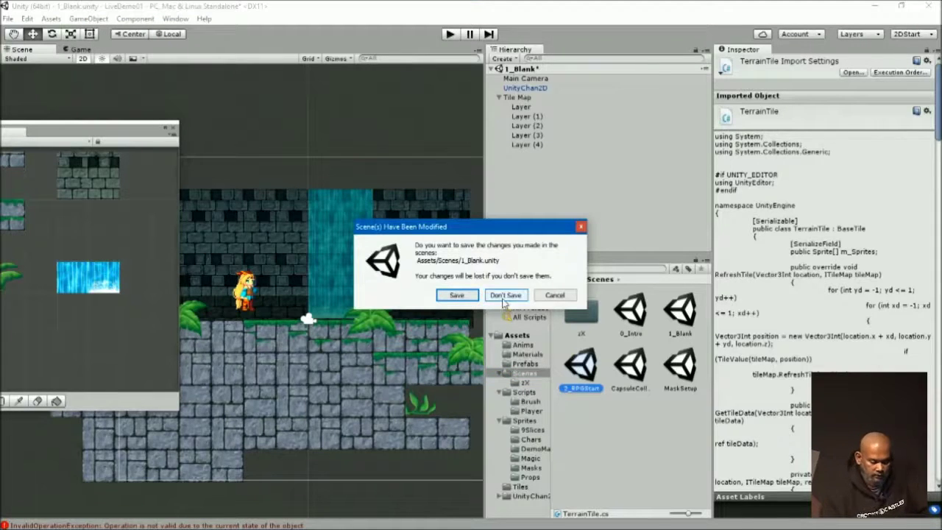
click(505, 295)
middle_drag(349, 384, 347, 219)
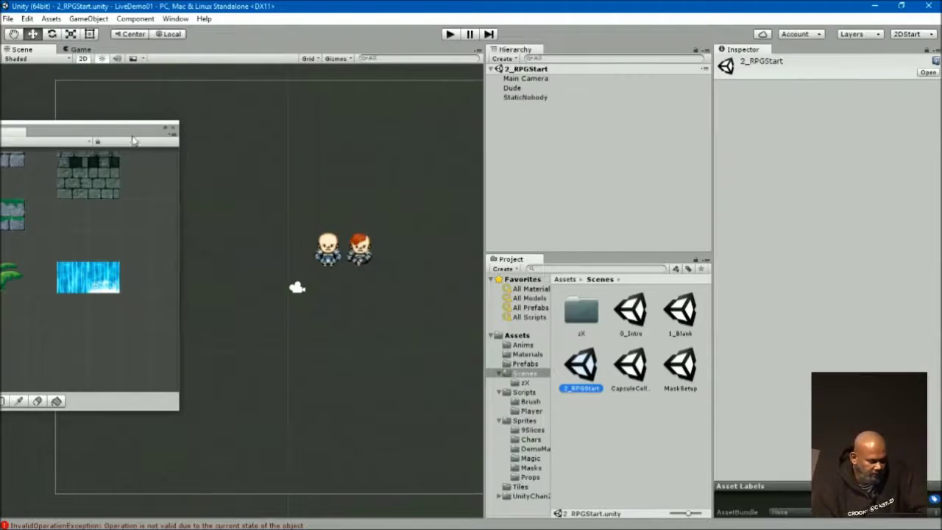
- Switch the Tile Palette to Demo2 and pick the left purple tile
drag(133, 139, 147, 203)
click(90, 192)
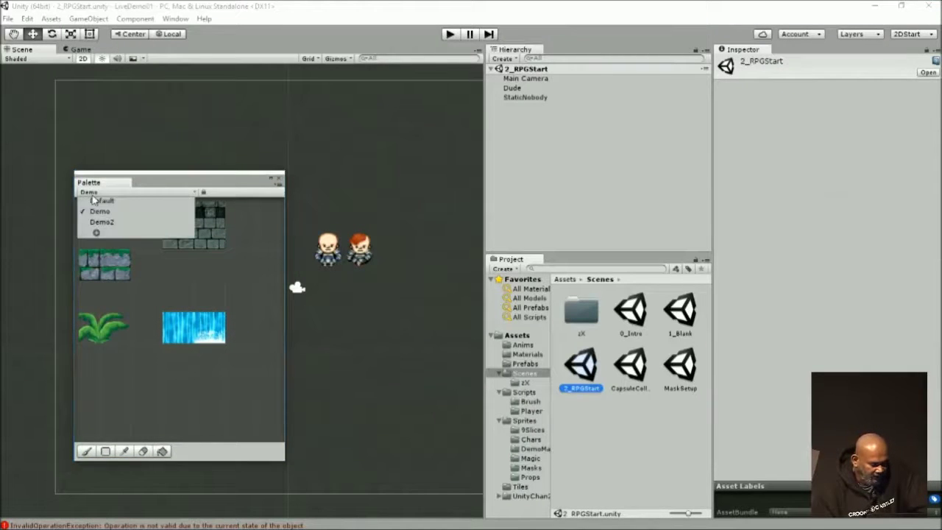
click(94, 219)
click(102, 260)
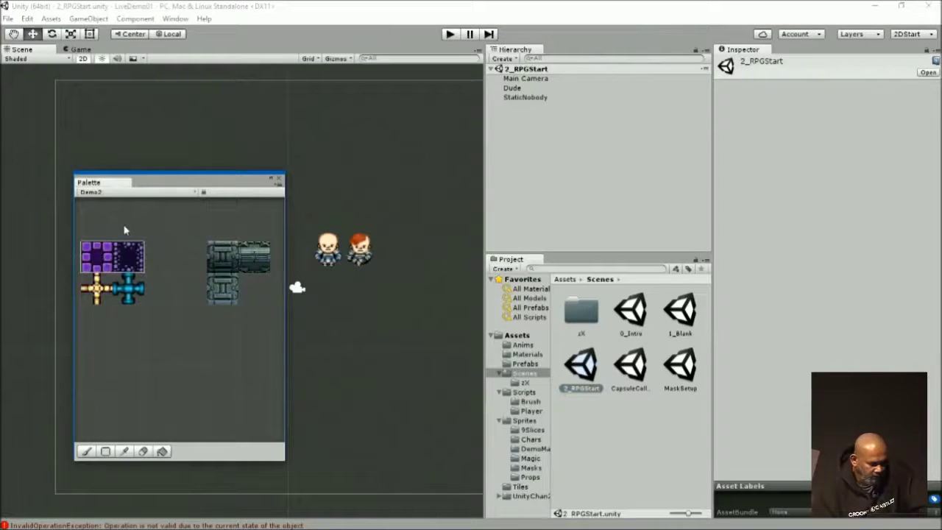
click(96, 260)
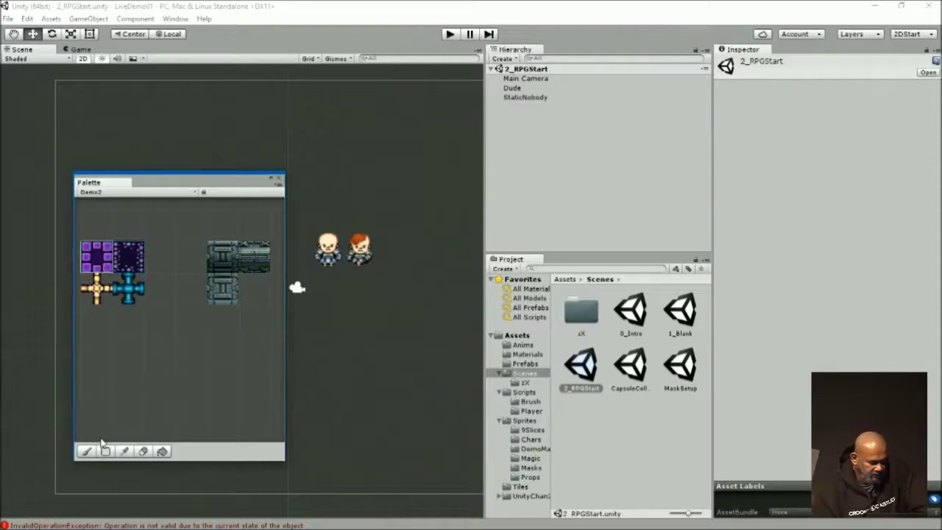
- Add a 2D Tile Map to the Hierarchy and put its Layer on the LevelBg sorting layer
right_click(526, 116)
mouse_move(570, 235)
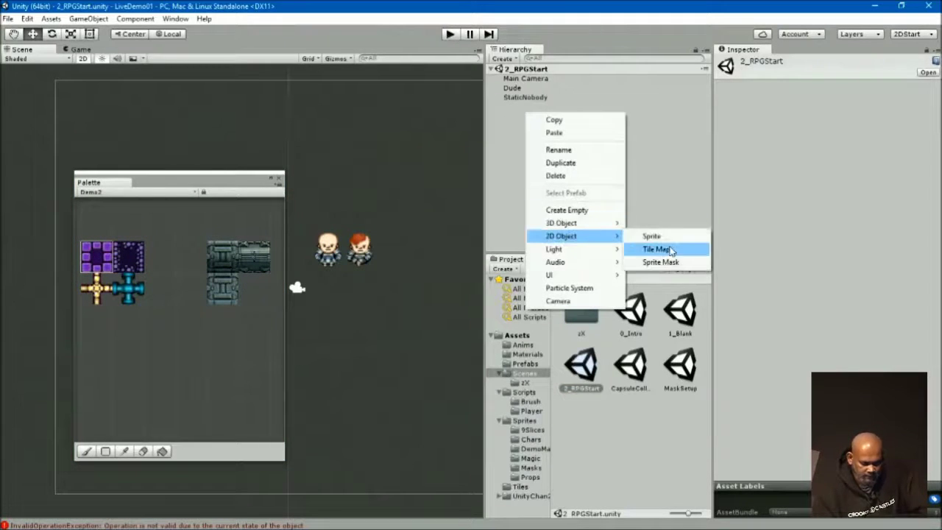
click(672, 251)
click(830, 243)
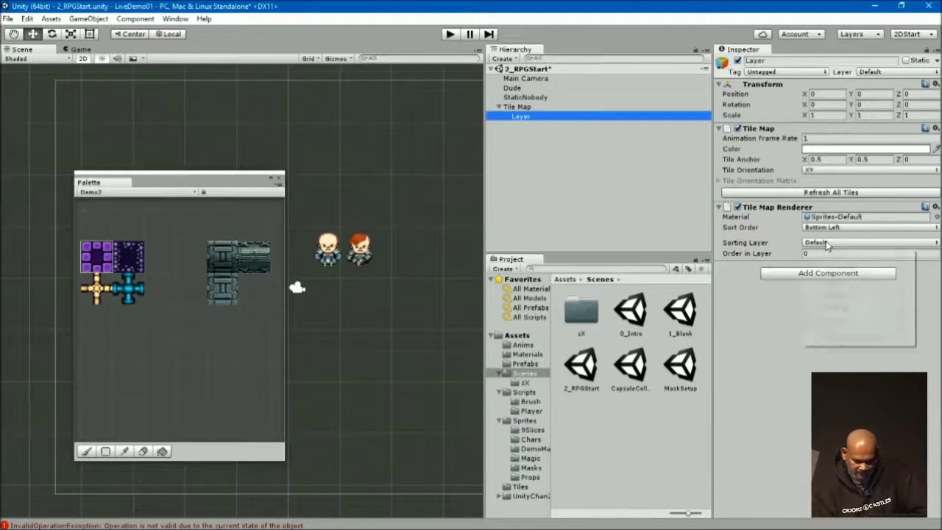
click(839, 251)
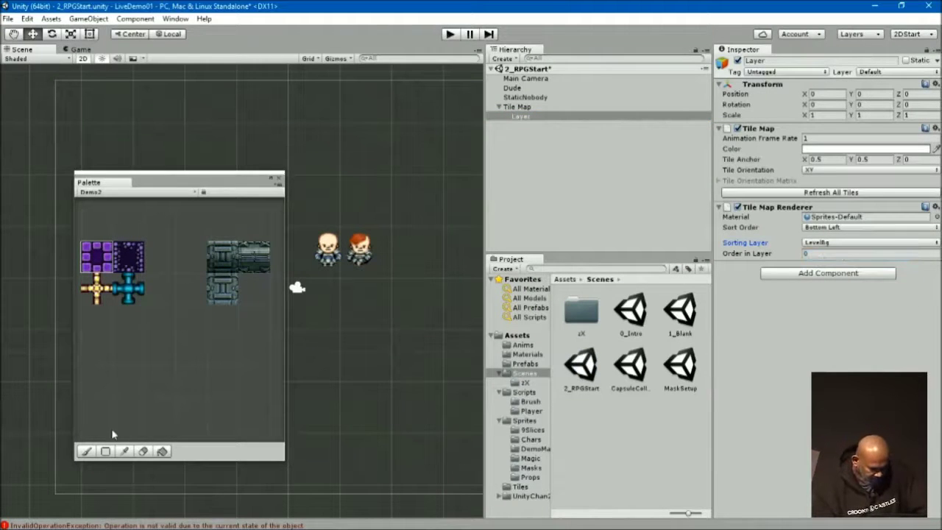
- Select the Paint Brush and arrange the palette and Scene view to show empty space
click(86, 455)
drag(217, 193, 152, 180)
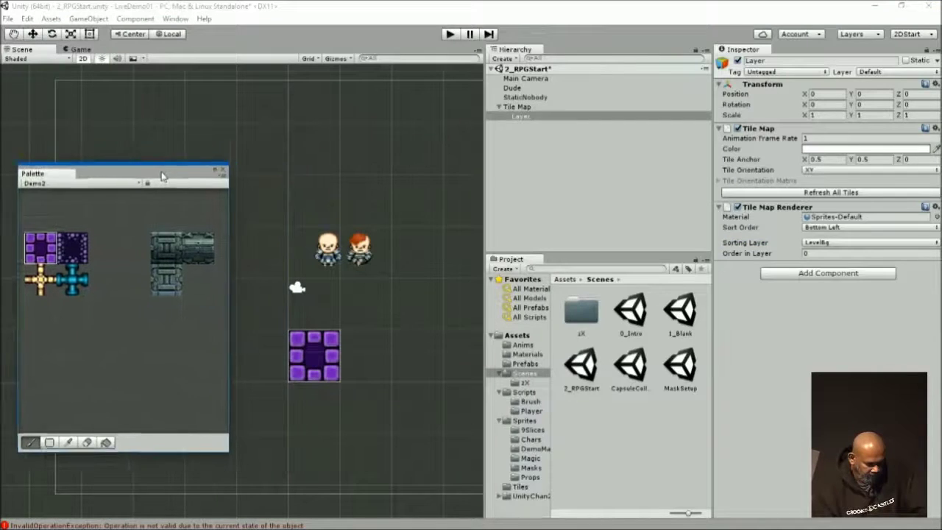
middle_drag(354, 337, 436, 254)
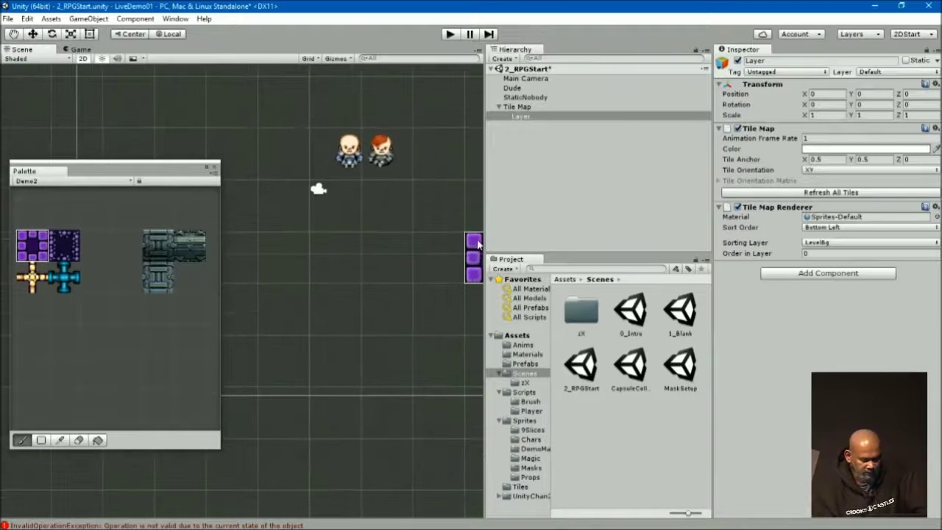
drag(485, 251, 636, 254)
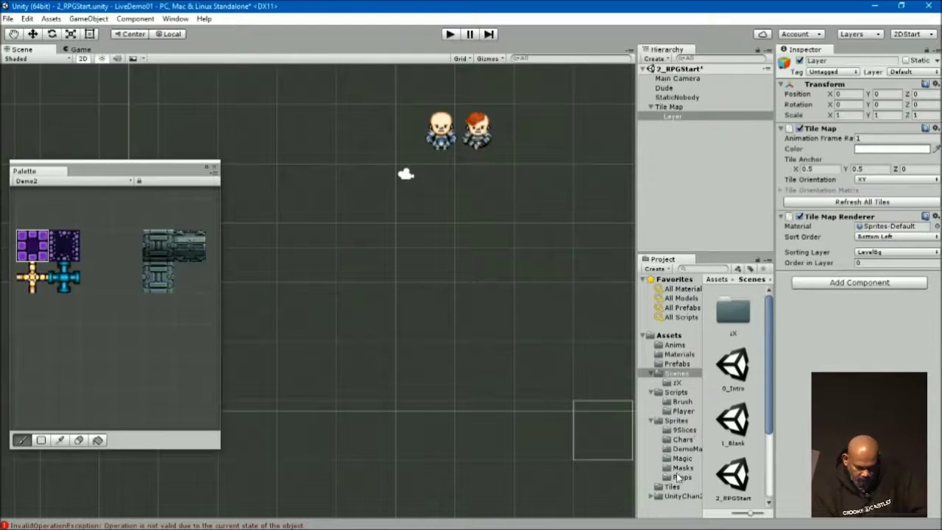
click(651, 374)
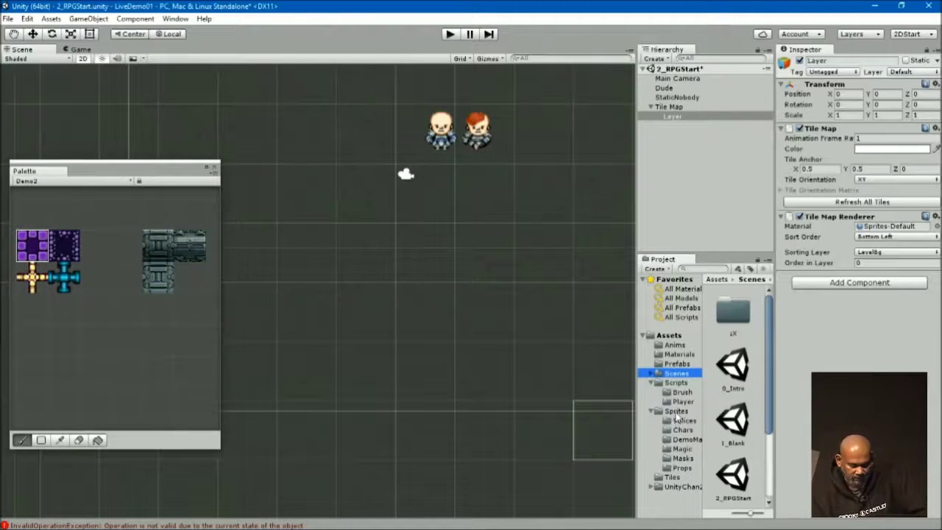
- Browse to Sprites > Magic, expand SmrtTilemap and inspect its SmrtTilemap_1 slice
click(675, 412)
click(689, 440)
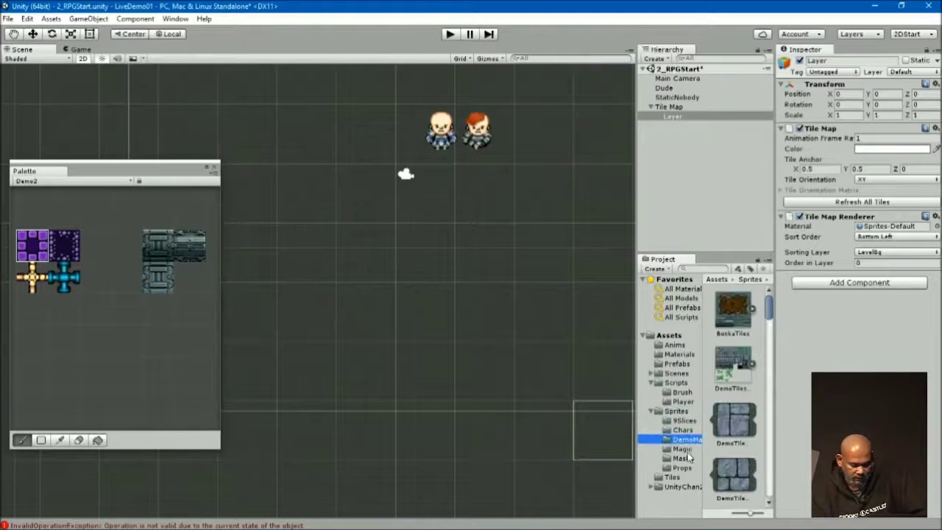
click(687, 449)
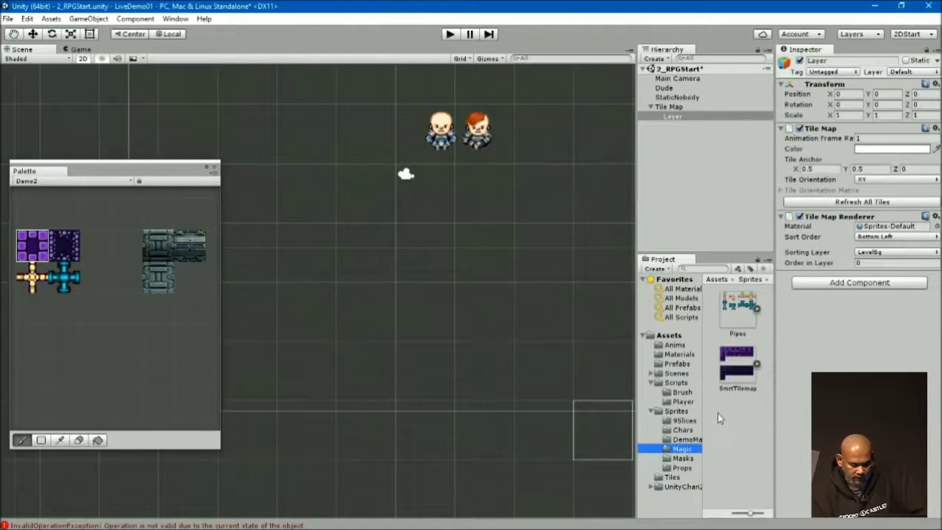
click(757, 367)
scroll(745, 417, down, 2)
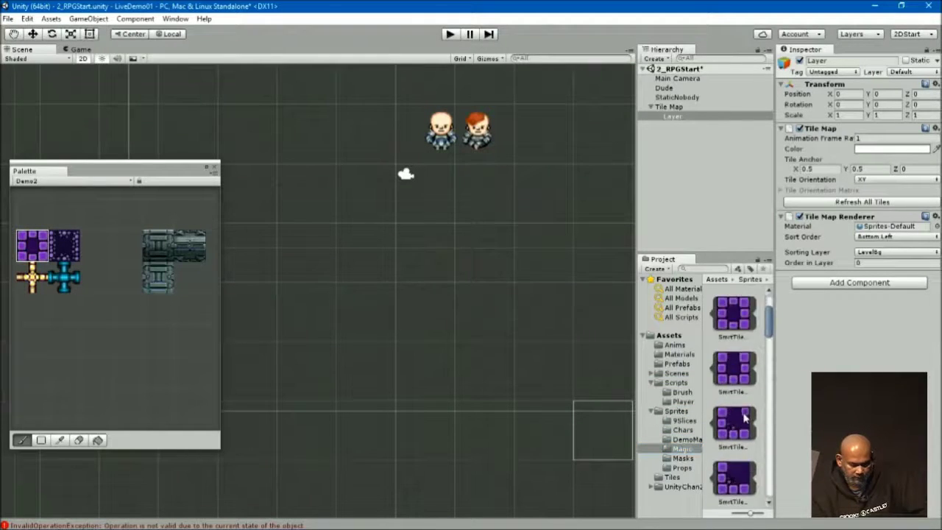
click(733, 368)
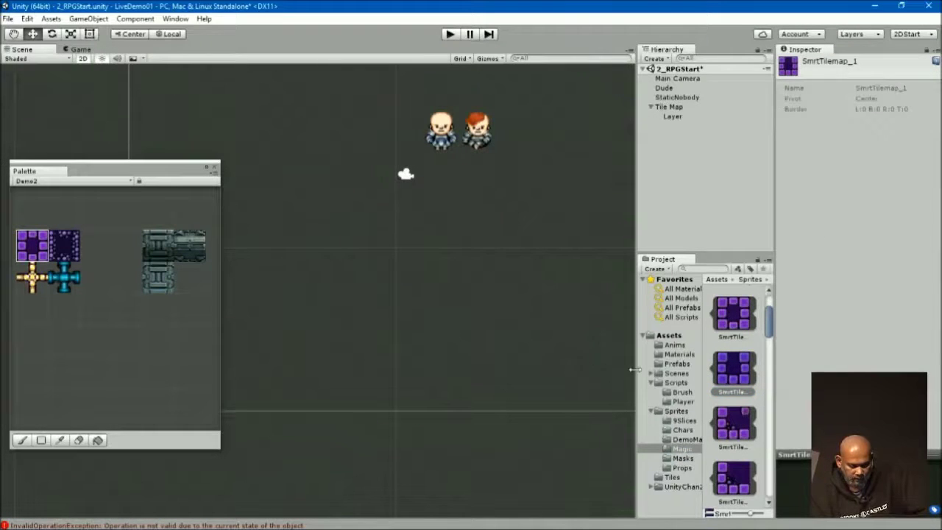
drag(634, 369, 472, 369)
scroll(647, 351, up, 2)
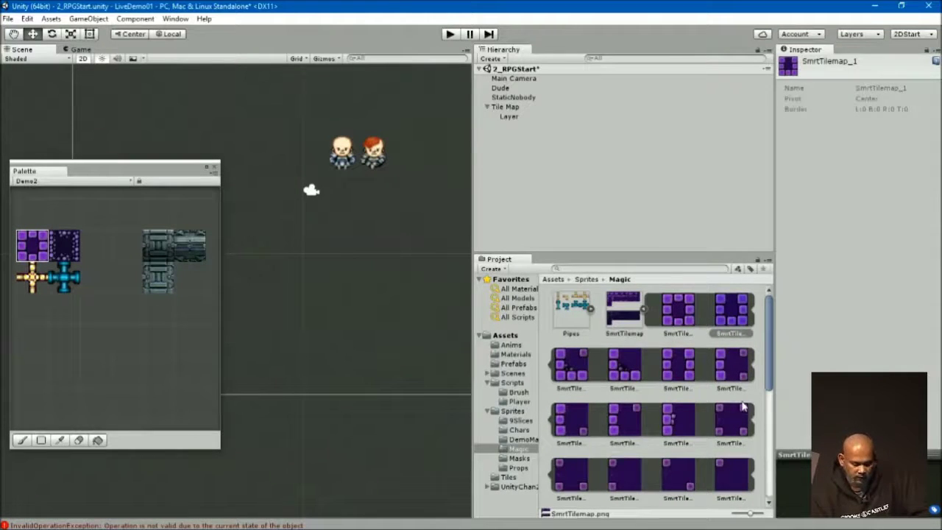
scroll(741, 404, down, 1)
scroll(573, 405, up, 1)
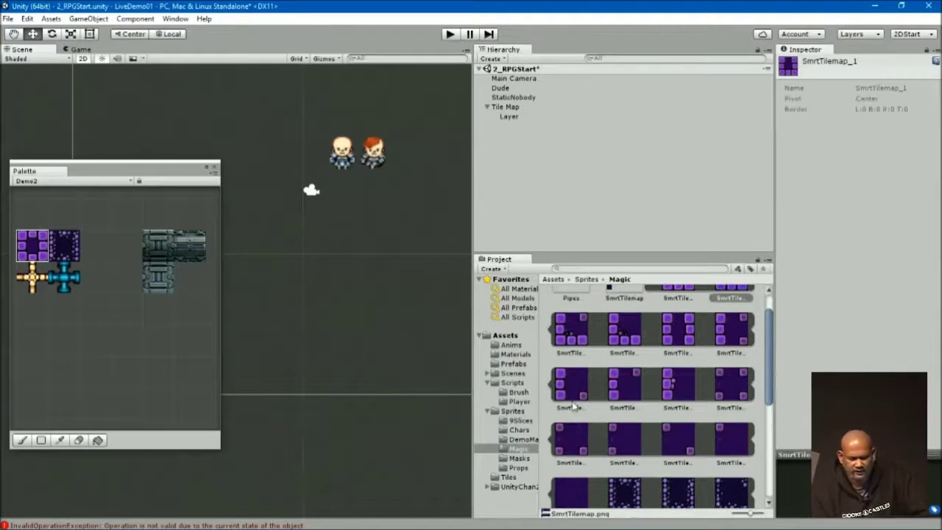
scroll(578, 410, down, 2)
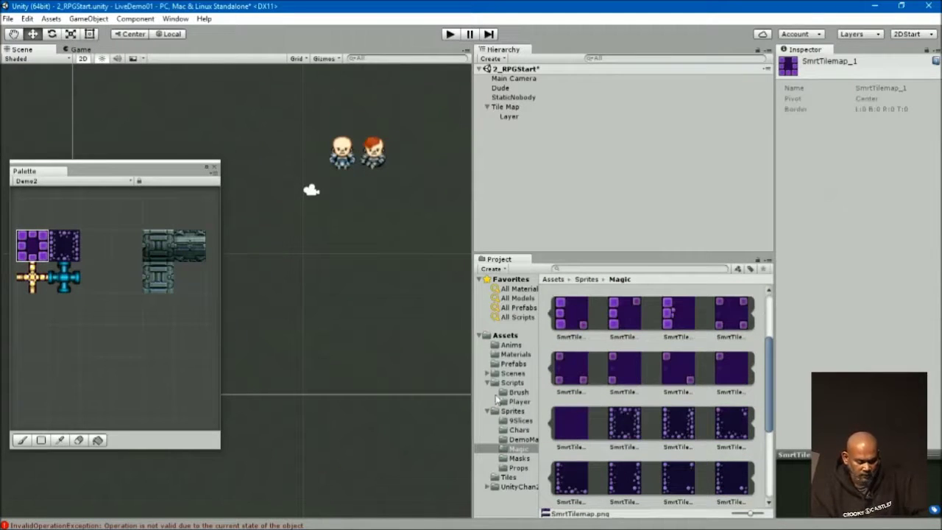
drag(472, 381, 581, 383)
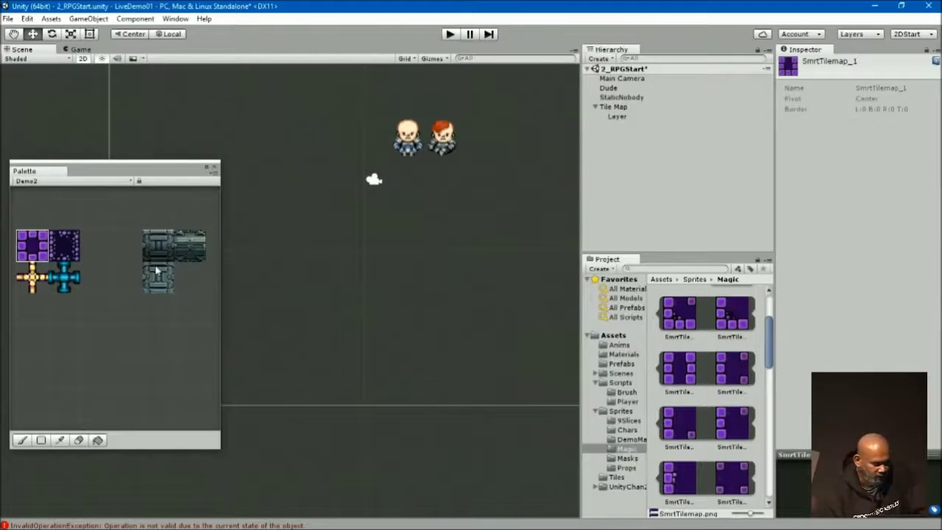
- Paint purple smart tiles on Layer, opening the floor and adding a corridor and room to the right
click(616, 117)
click(22, 440)
click(279, 367)
mouse_move(294, 167)
mouse_down()
mouse_move(513, 159)
mouse_move(467, 140)
mouse_move(299, 370)
mouse_move(343, 342)
mouse_up()
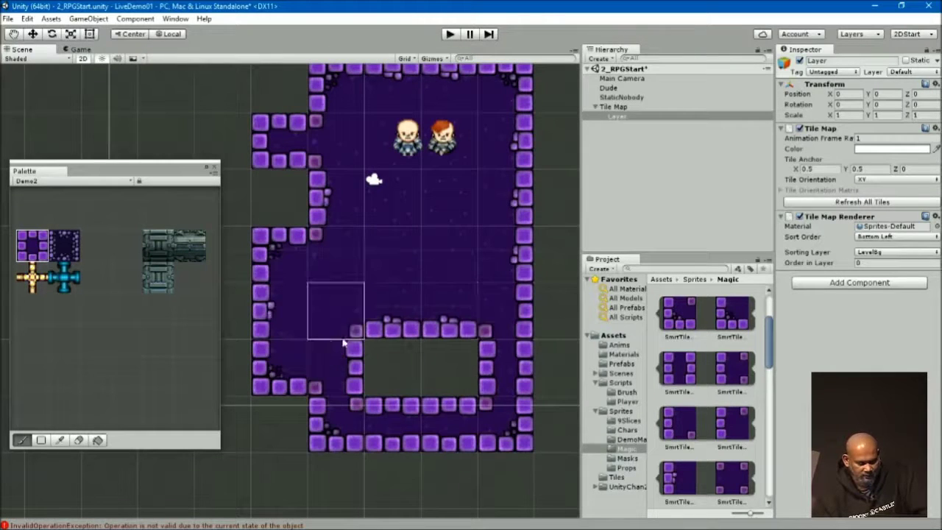
drag(343, 342, 434, 309)
key(f)
mouse_move(376, 282)
mouse_down()
mouse_move(422, 235)
mouse_move(488, 334)
mouse_up()
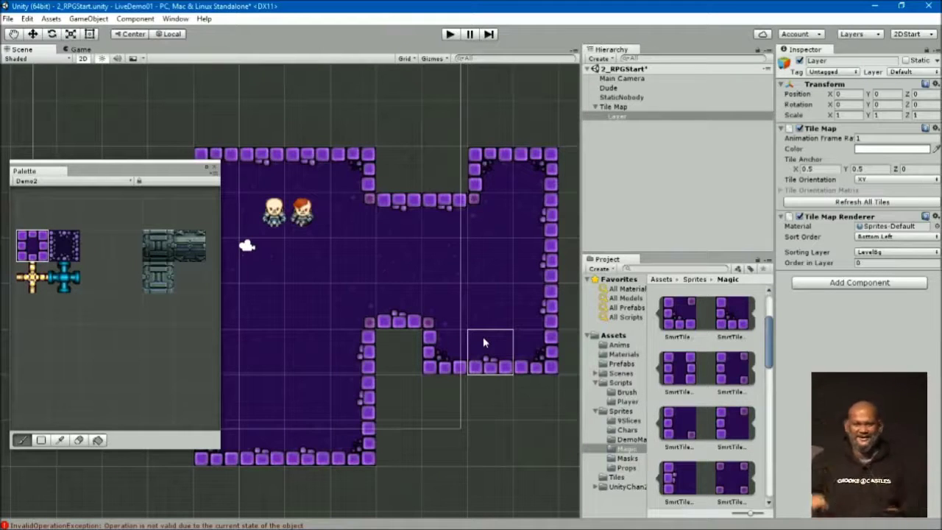
- Paint a column of dark floor tiles into the map
scroll(431, 294, down, 2)
scroll(403, 295, down, 2)
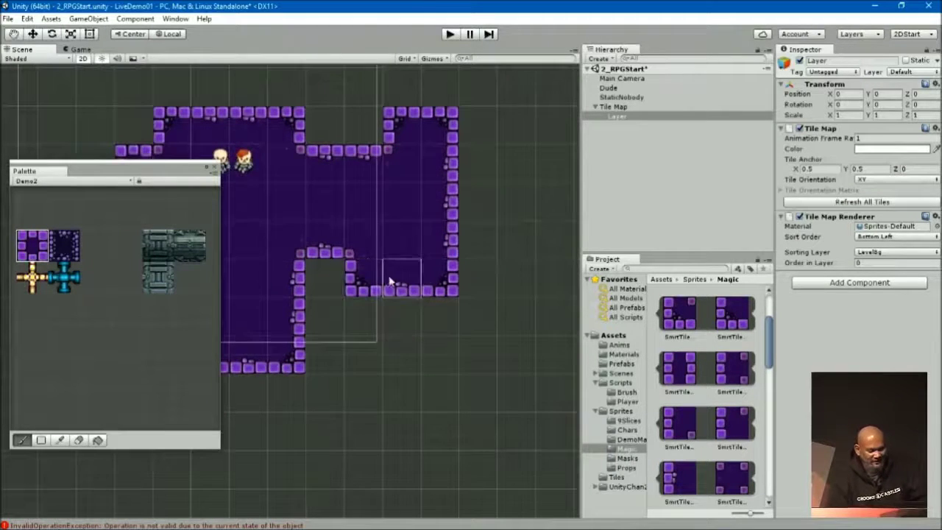
click(64, 245)
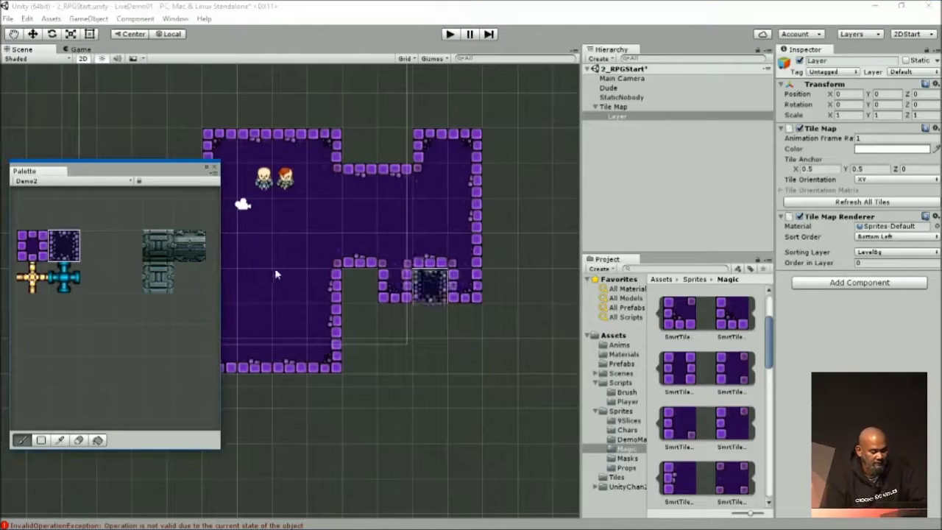
mouse_move(359, 274)
mouse_down()
mouse_move(360, 360)
mouse_move(493, 230)
mouse_up()
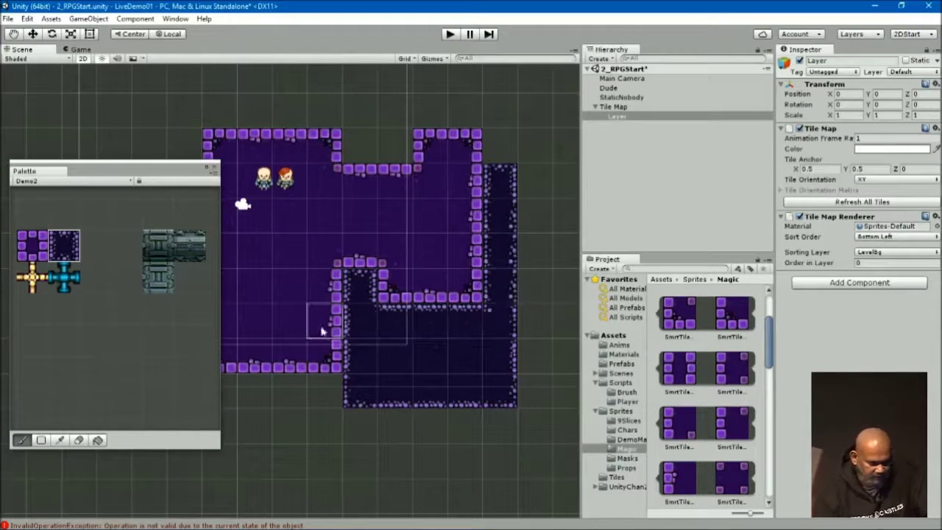
middle_drag(320, 325, 437, 279)
- Box-fill a large dark floor area below the rooms
click(41, 442)
click(41, 440)
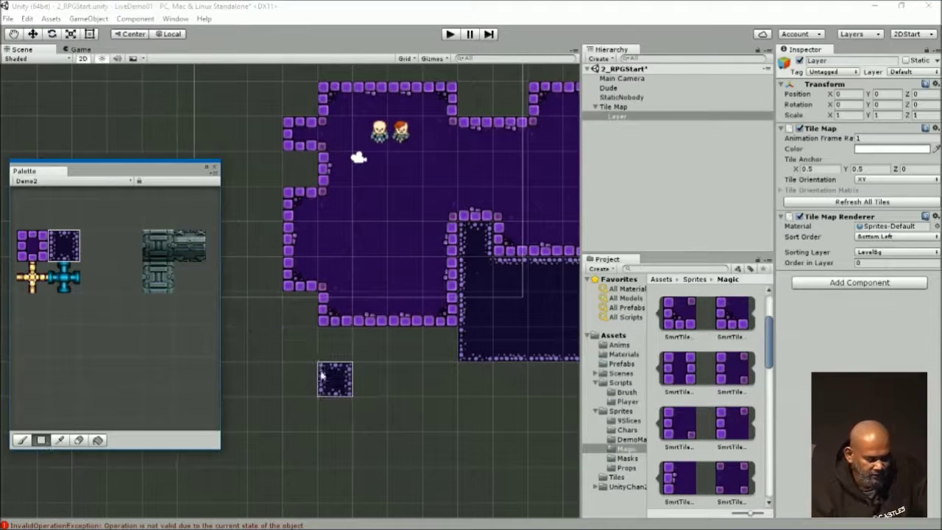
drag(247, 325, 478, 471)
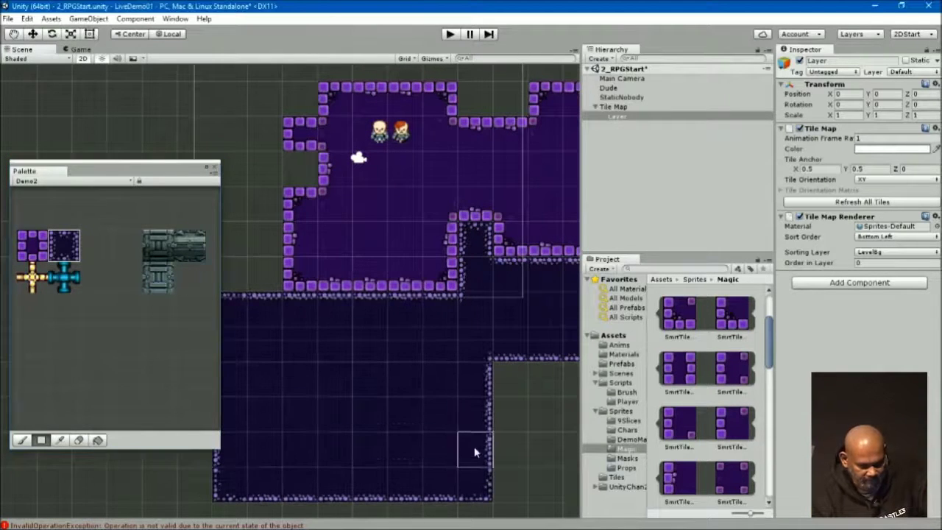
middle_drag(477, 460, 399, 427)
drag(390, 379, 527, 433)
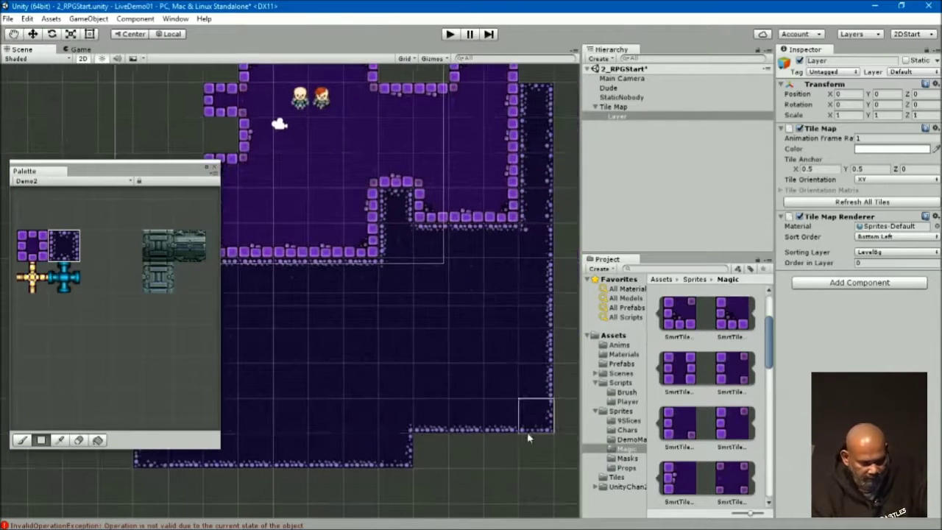
- Box-fill several purple-walled rooms and small walled boxes over the dark area
click(35, 247)
drag(242, 236, 335, 386)
click(434, 237)
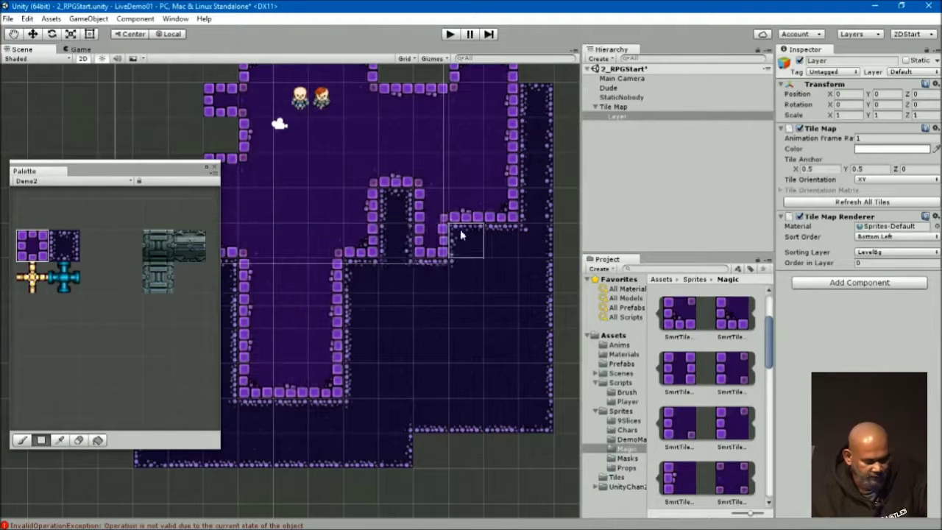
drag(461, 234, 548, 346)
middle_drag(520, 311, 410, 425)
drag(496, 254, 566, 331)
middle_drag(567, 331, 375, 289)
drag(345, 253, 515, 389)
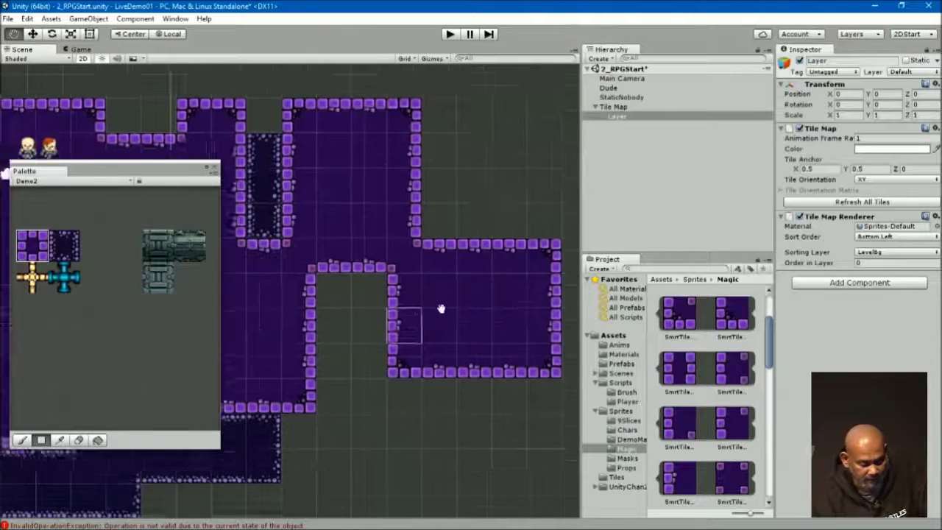
middle_drag(453, 339, 466, 307)
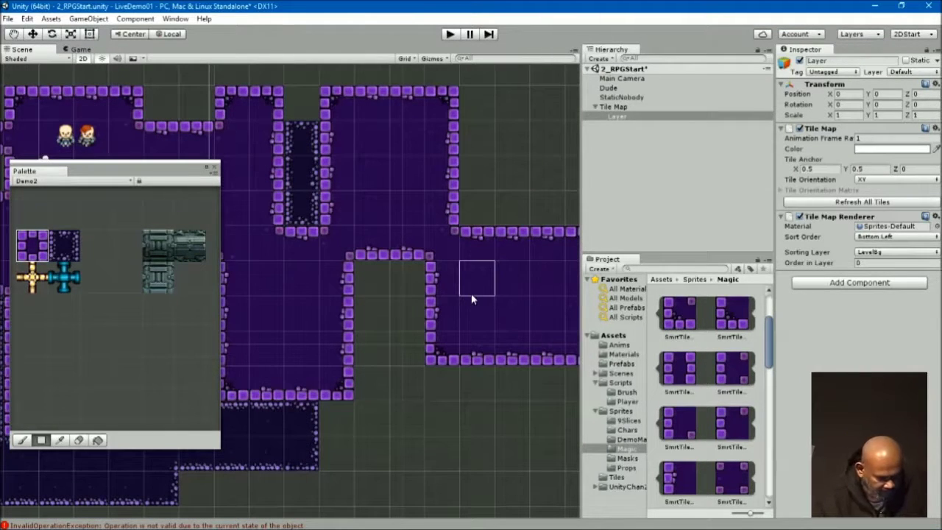
drag(471, 272, 518, 317)
mouse_move(569, 294)
middle_down()
mouse_move(462, 281)
mouse_move(471, 279)
middle_up()
click(455, 295)
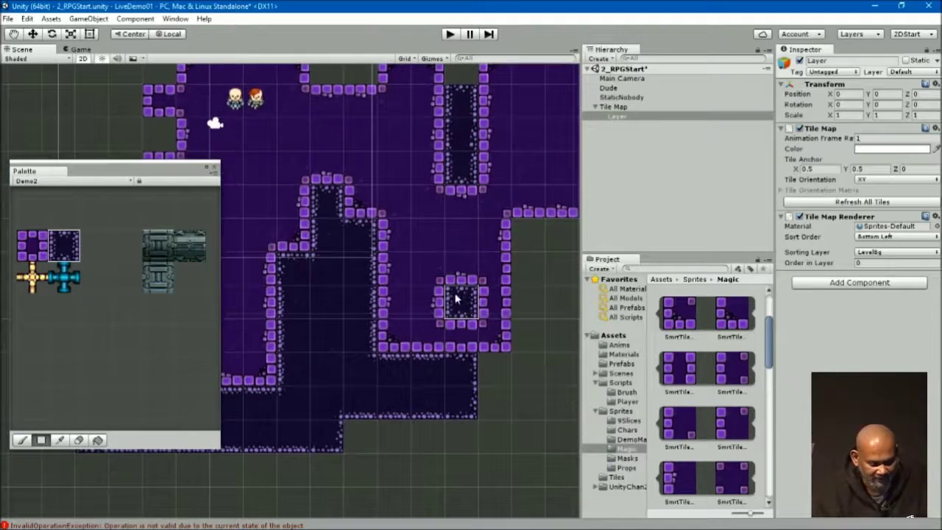
- Place the metal block tile inside the small walled box
scroll(454, 273, up, 2)
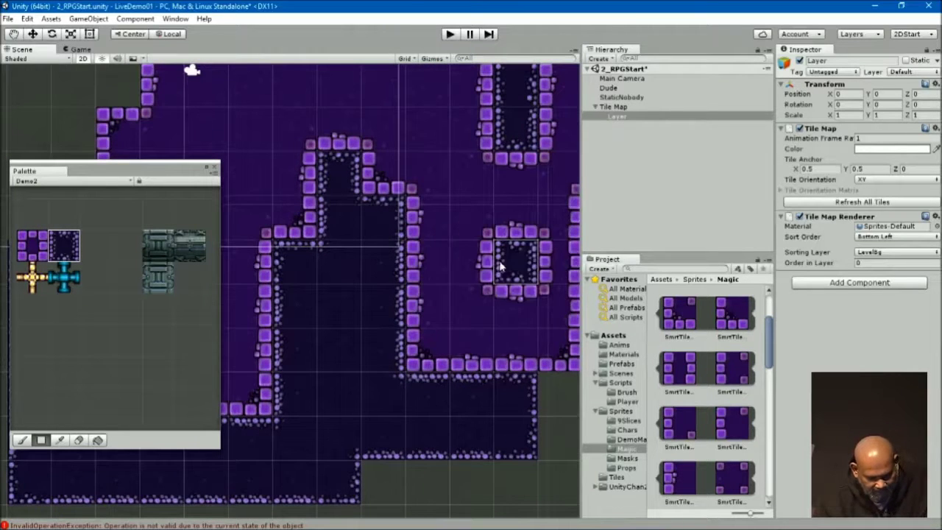
click(158, 247)
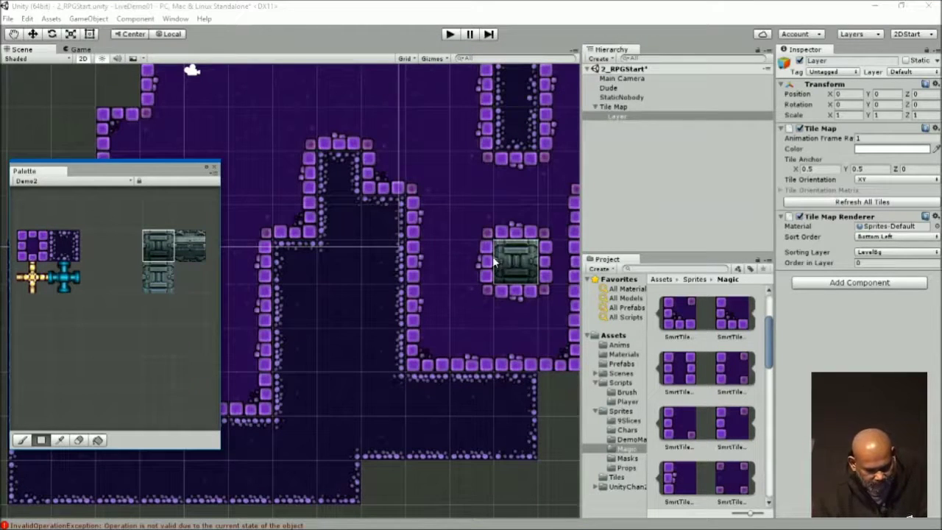
click(471, 262)
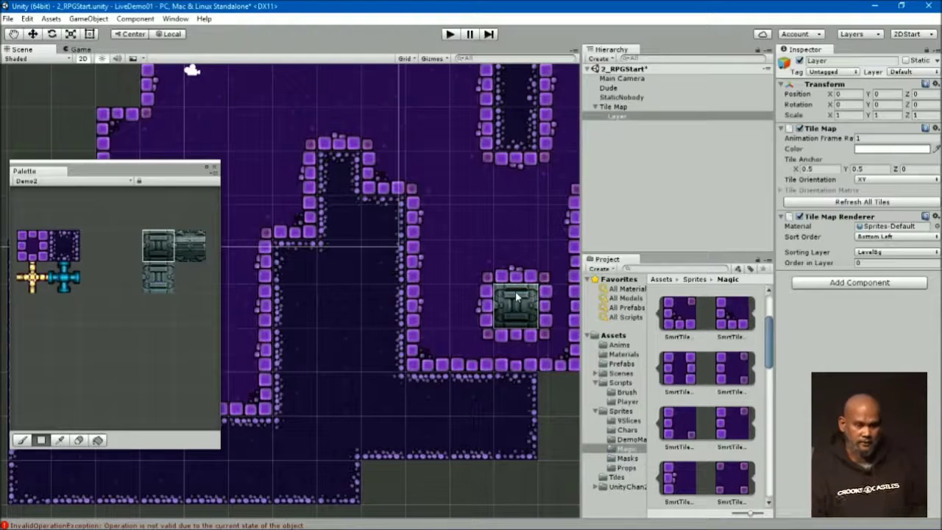
- Pick the blue pipe cross tile and pan over to the open rooms
scroll(283, 299, down, 1)
click(64, 277)
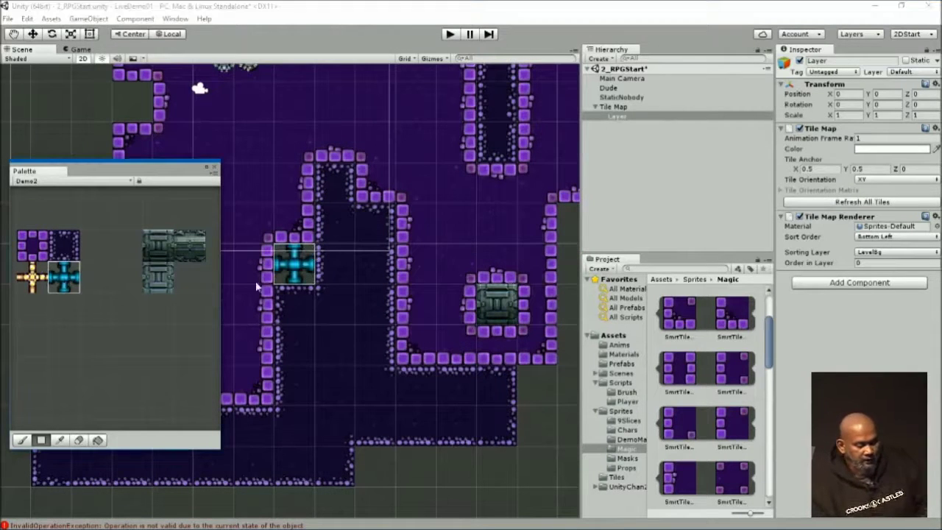
middle_drag(536, 307, 326, 312)
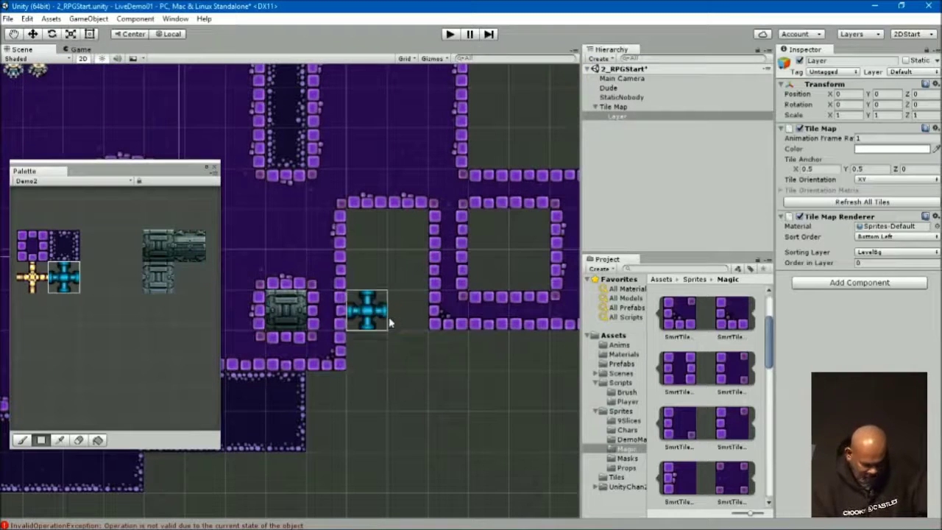
right_click(617, 108)
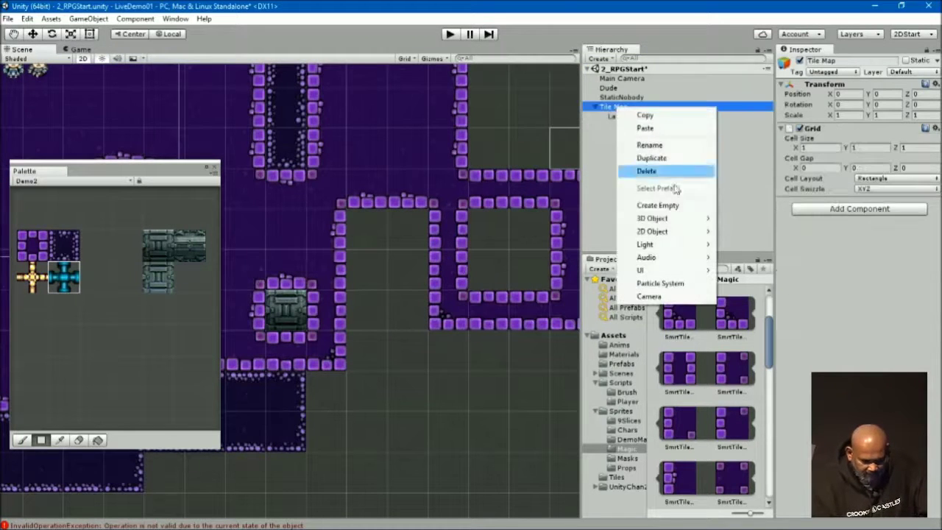
- Add Layer (1) under Tile Map on LevelFg and box-fill a grid of pipe tiles
mouse_move(684, 233)
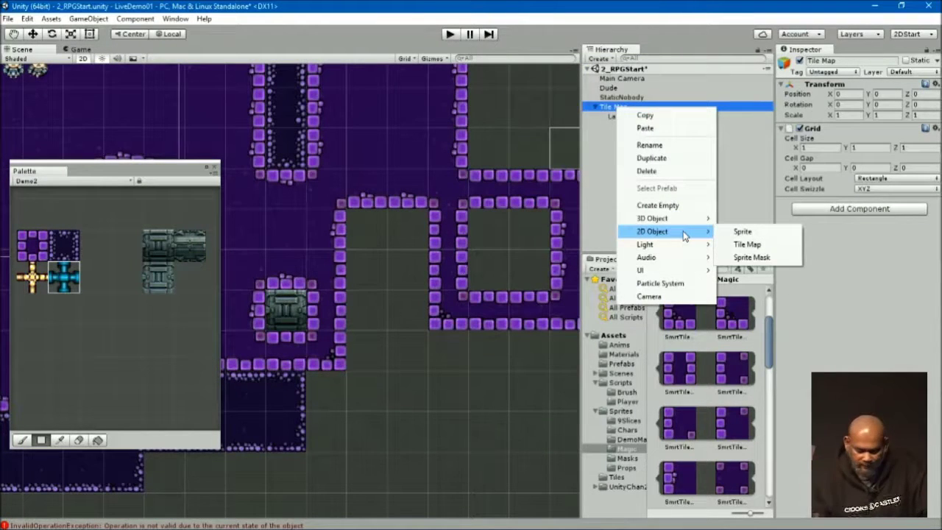
click(747, 244)
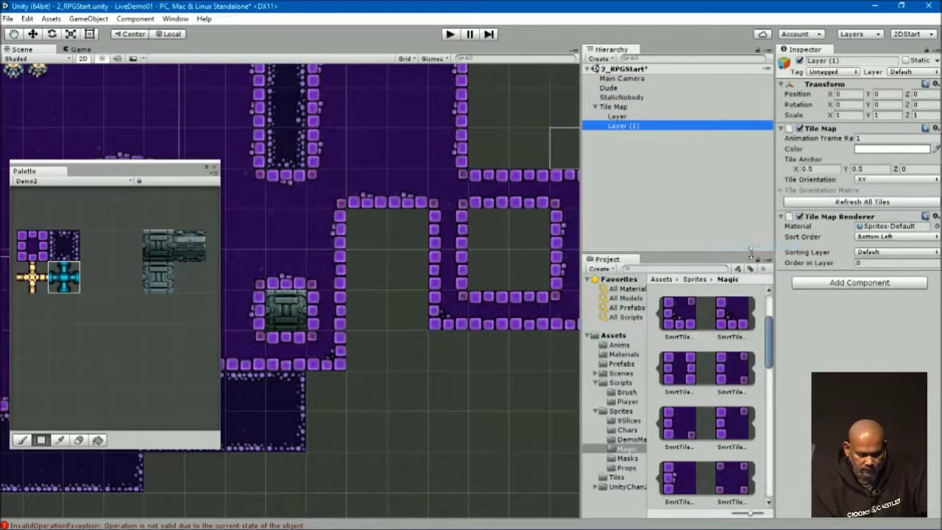
click(871, 251)
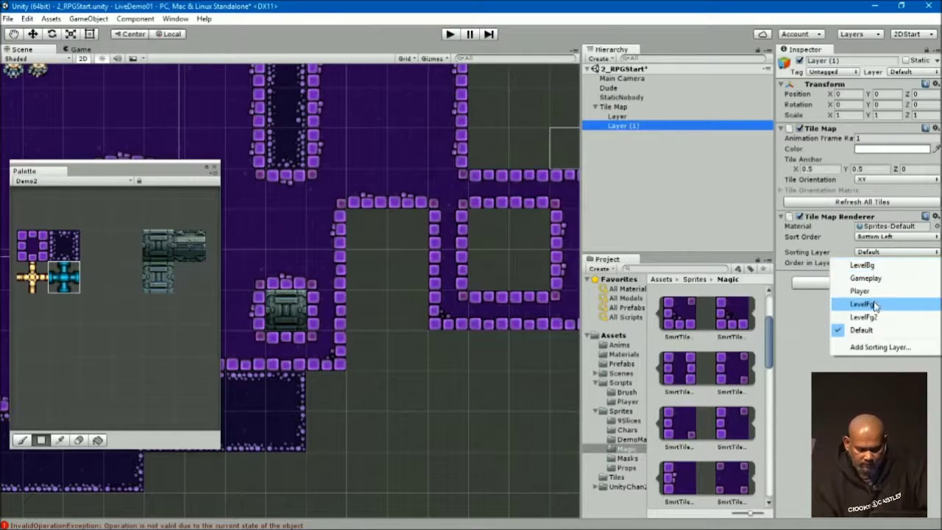
click(873, 303)
drag(329, 266, 466, 113)
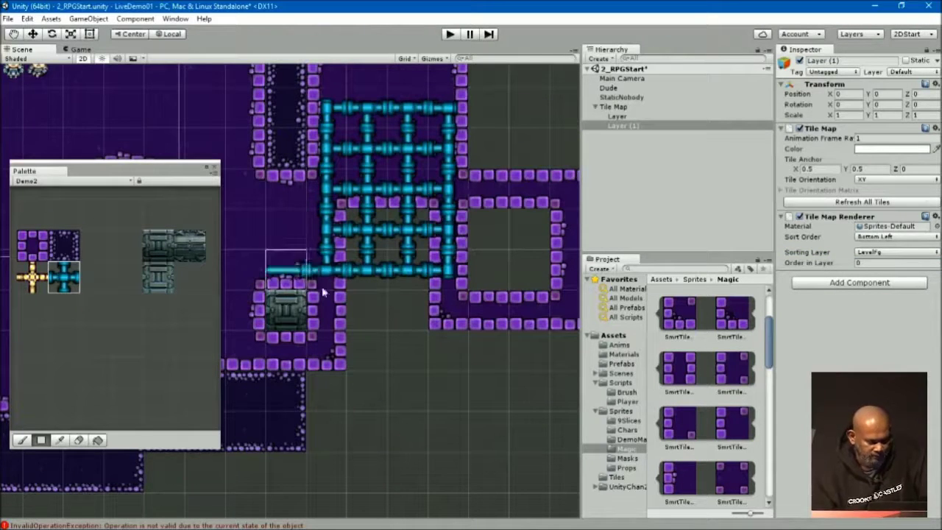
- Undo the pipe grid and brush-paint joined pipe runs and branches across the central rooms
key(ctrl+z)
click(21, 440)
middle_drag(422, 287, 348, 313)
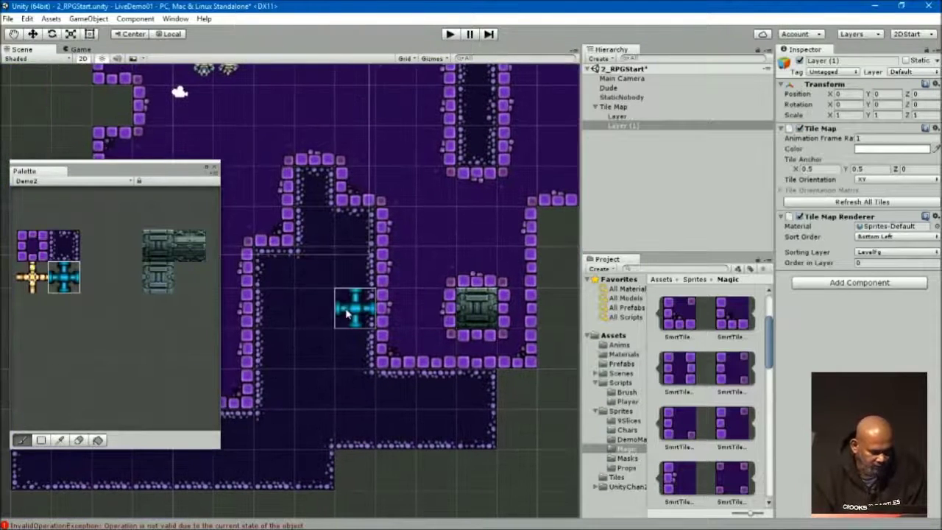
mouse_move(322, 314)
mouse_down()
mouse_move(297, 139)
mouse_move(454, 383)
mouse_up()
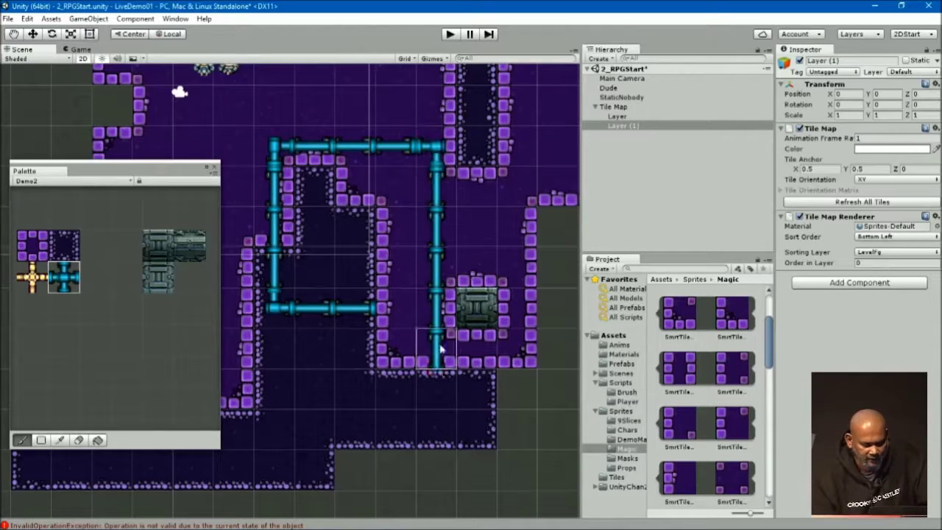
mouse_move(454, 382)
mouse_down()
mouse_move(354, 284)
mouse_move(356, 244)
mouse_move(454, 236)
mouse_move(512, 272)
mouse_move(551, 221)
mouse_up()
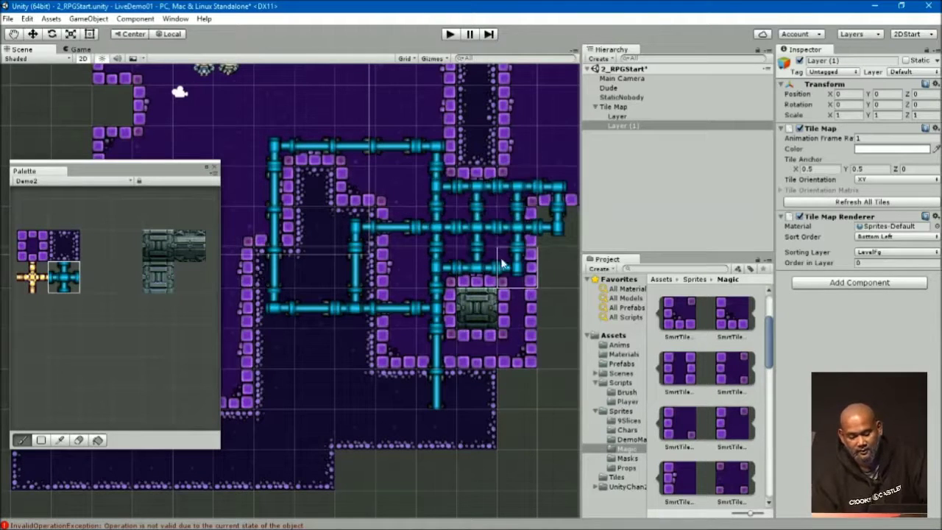
middle_drag(551, 221, 412, 257)
drag(413, 256, 502, 346)
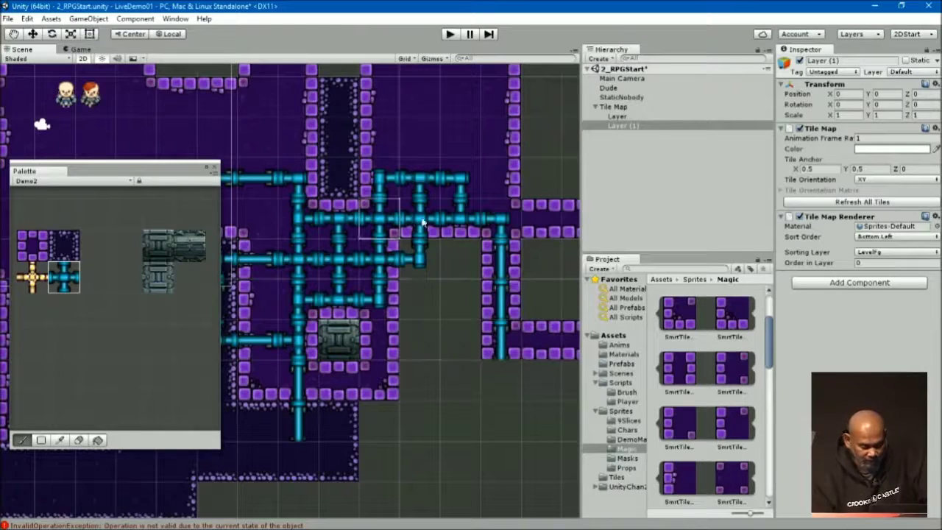
- Expand the Pipes sprite sheet into its pieces and review the connected pipe network
scroll(682, 449, down, 5)
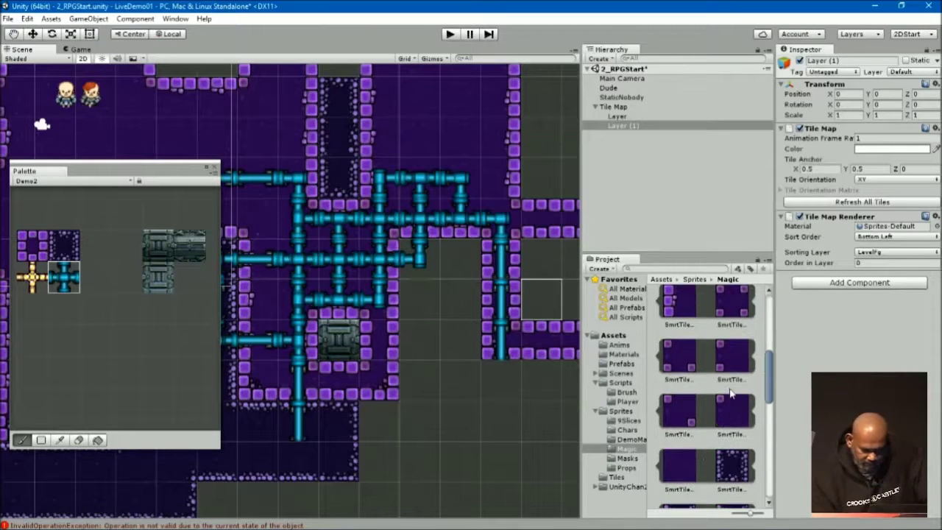
drag(769, 440, 769, 296)
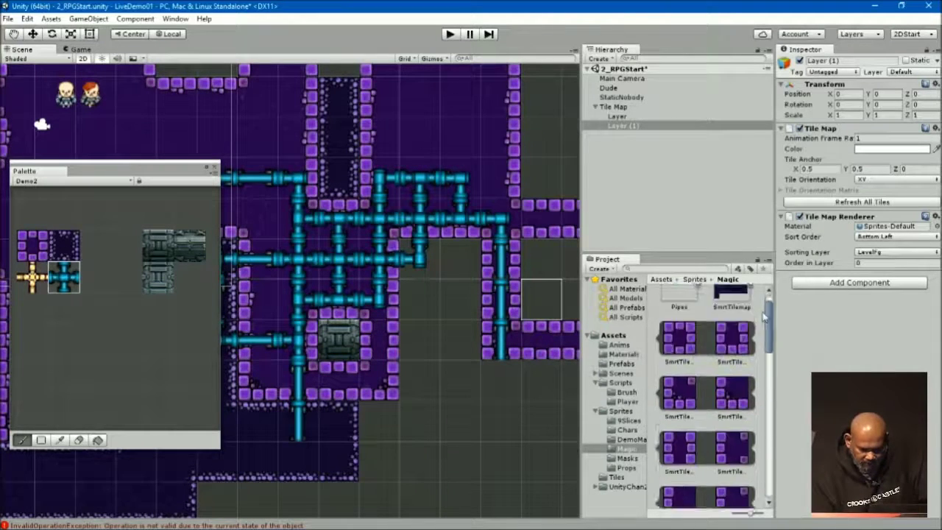
click(698, 309)
mouse_move(770, 332)
mouse_down()
mouse_move(770, 356)
mouse_move(770, 343)
mouse_up()
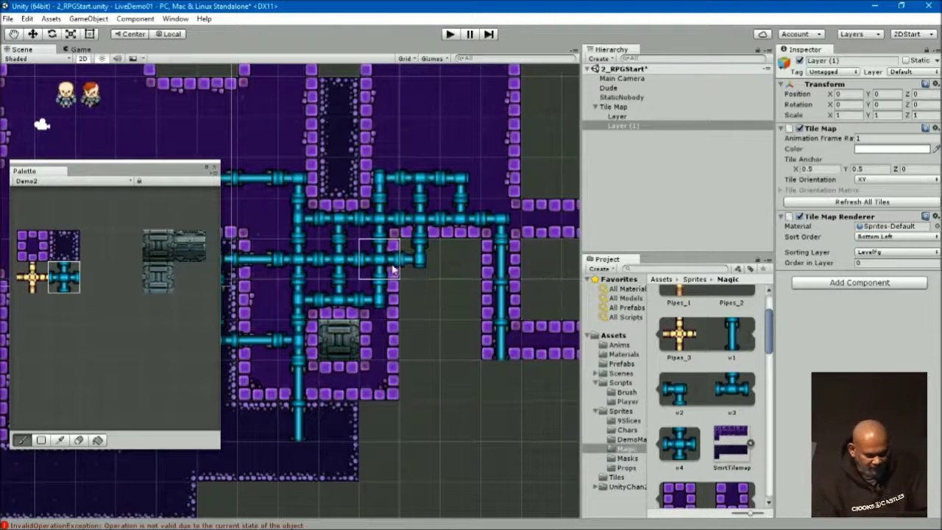
middle_drag(392, 270, 531, 285)
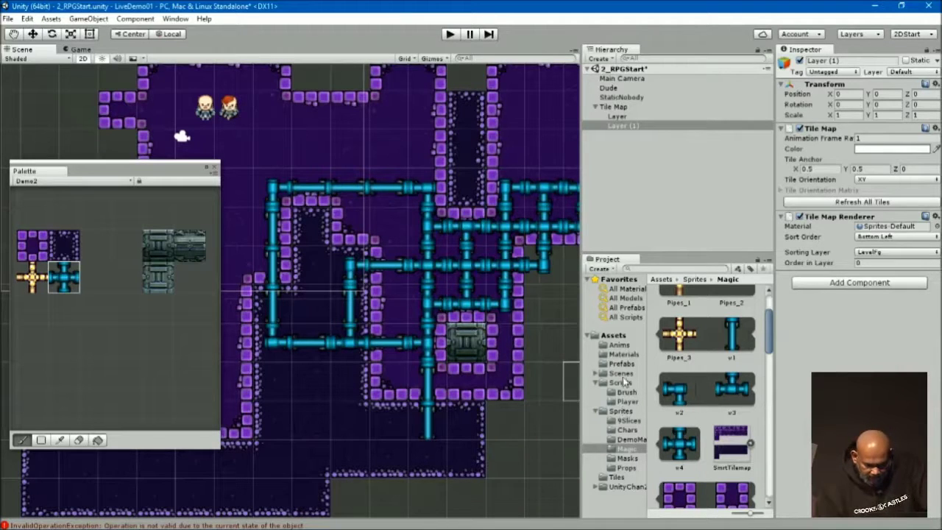
click(620, 373)
- Open MaskSetup without saving 2_RPGStart, then frame and nudge BunkaTiles_4 slightly upward
click(749, 424)
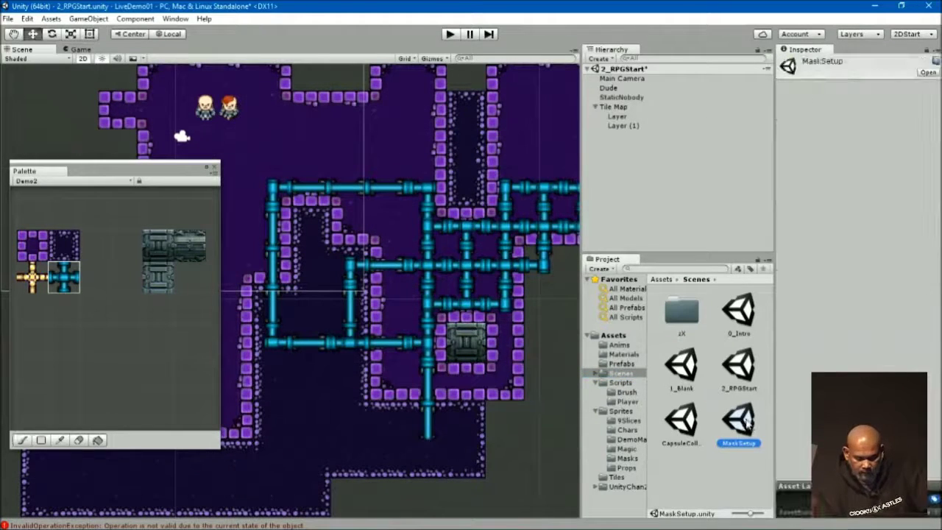
double_click(741, 426)
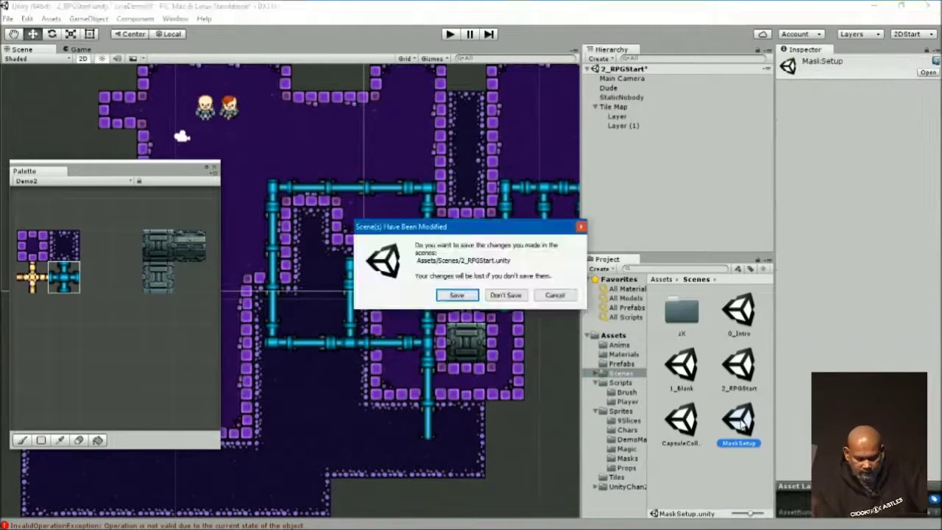
click(506, 300)
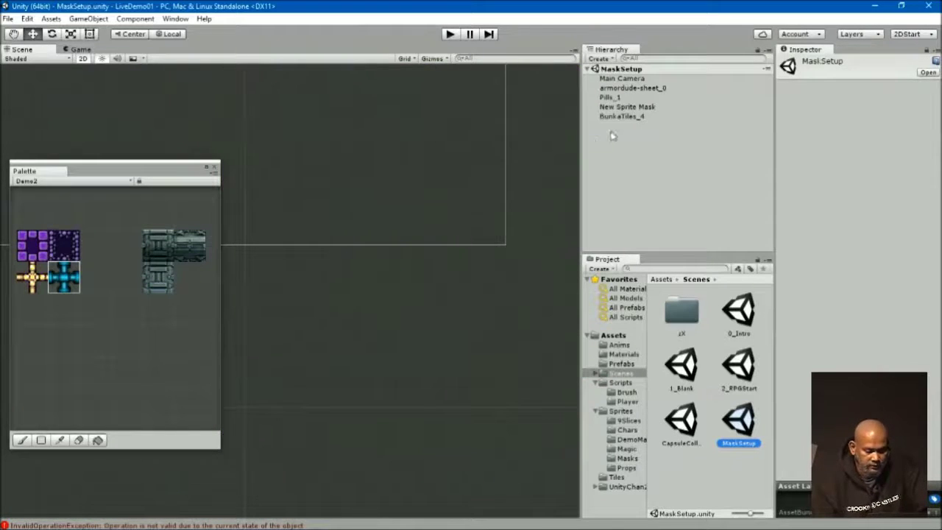
double_click(622, 116)
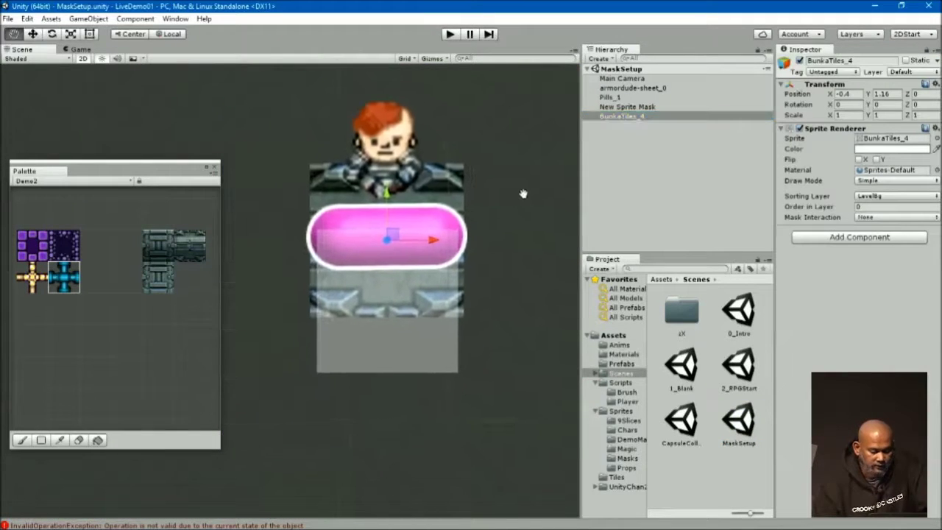
middle_drag(522, 194, 483, 175)
drag(359, 223, 354, 212)
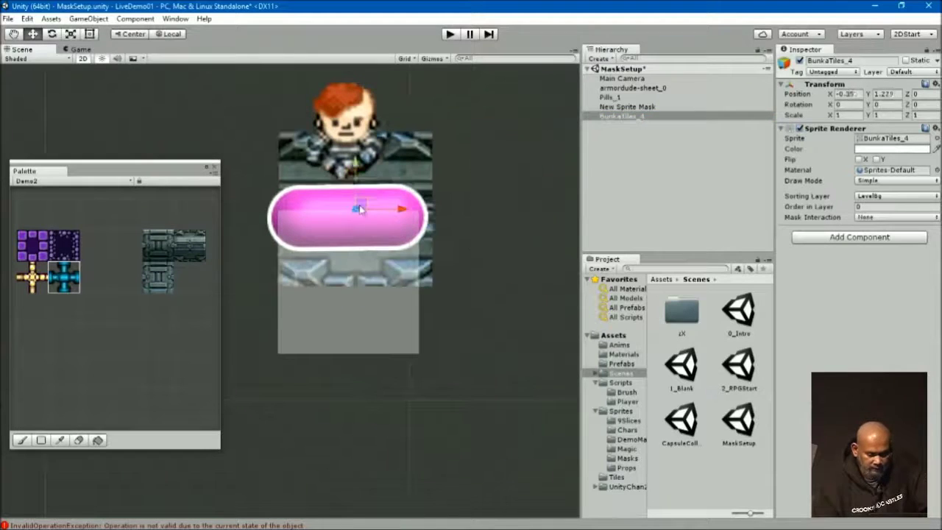
- Select New Sprite Mask, move it below the tiles, and delete it
click(351, 323)
scroll(432, 301, down, 1)
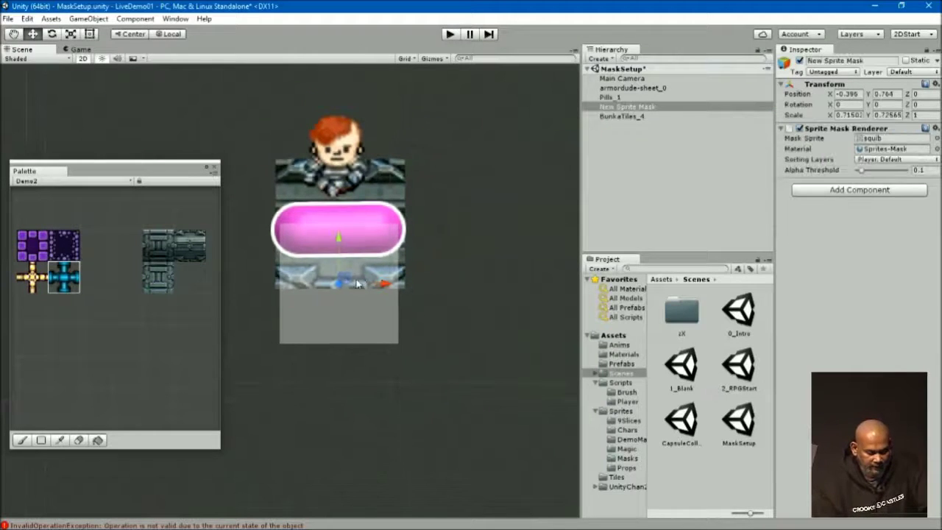
drag(377, 268, 390, 312)
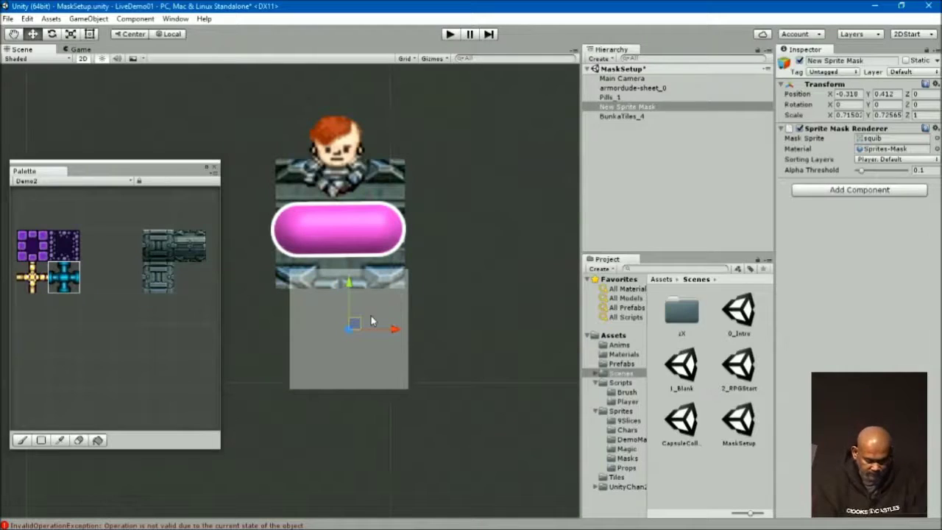
key(Delete)
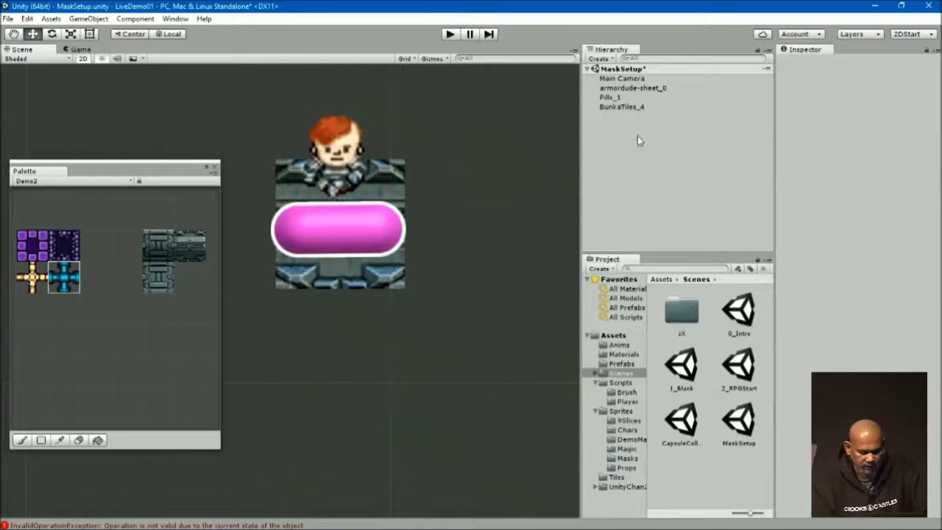
- Create a new Sprite Mask and assign the squib sprite from Sprites/Masks as its Mask Sprite
right_click(609, 135)
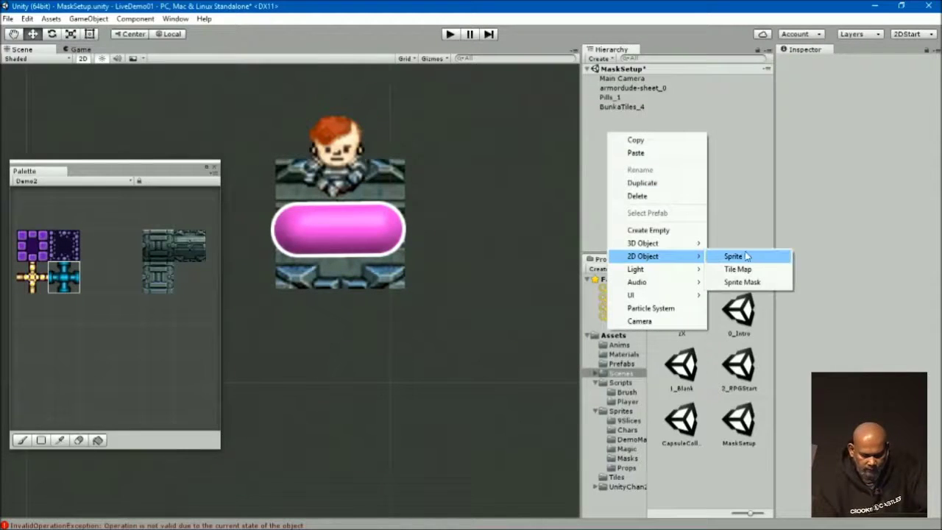
click(741, 282)
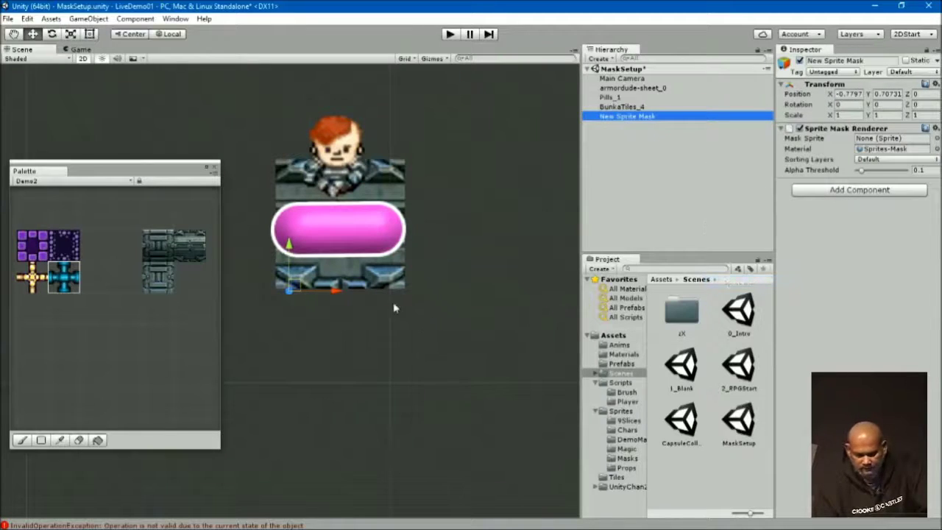
drag(296, 291, 326, 347)
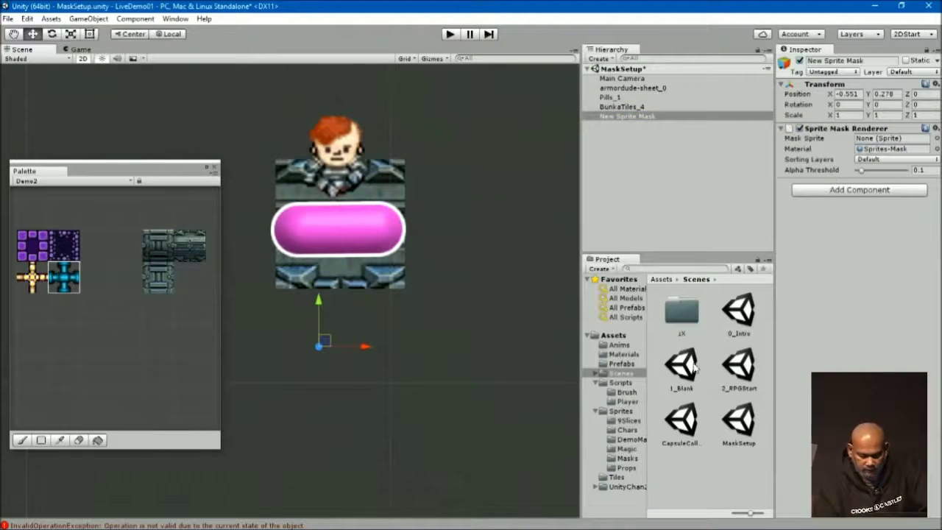
click(630, 459)
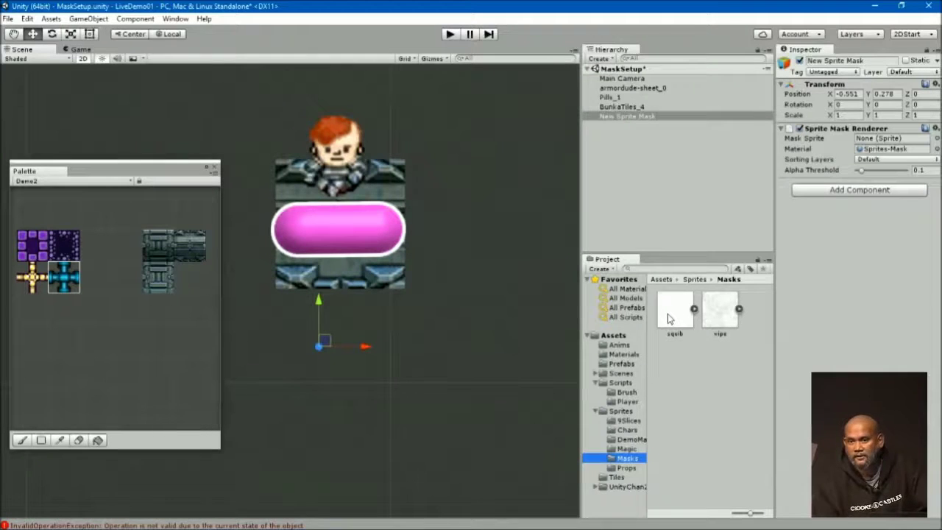
drag(668, 318, 883, 144)
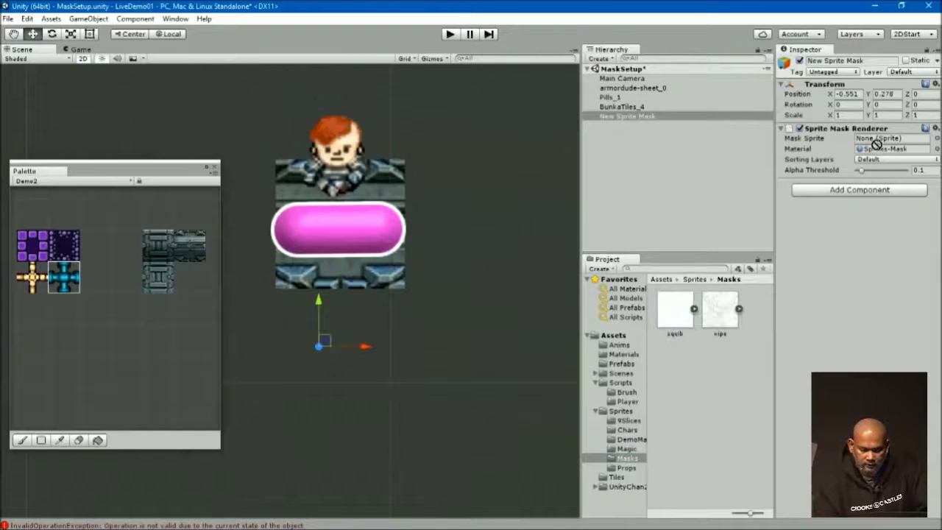
drag(882, 143, 882, 141)
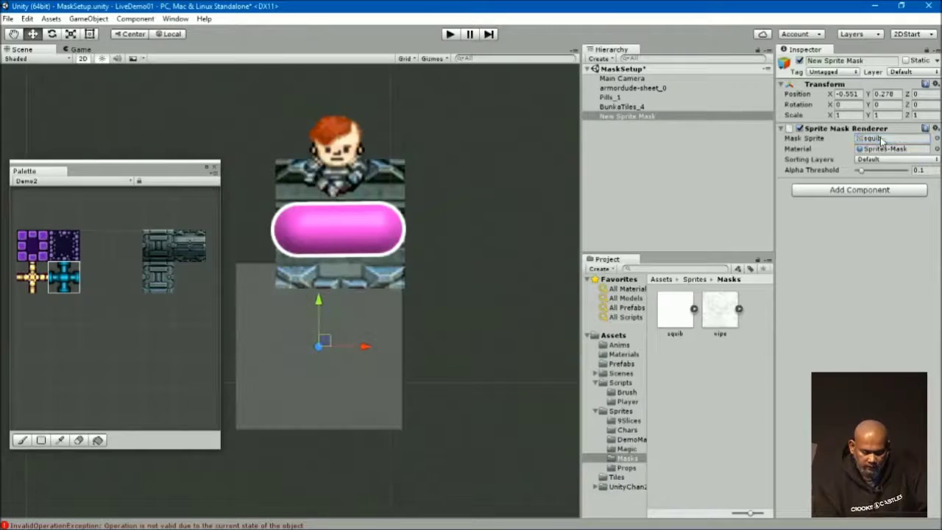
- Shift the tiles right, move the pink pill aside, lower the character, and raise the mask to Y 0.607
click(373, 265)
drag(355, 224, 509, 230)
click(296, 225)
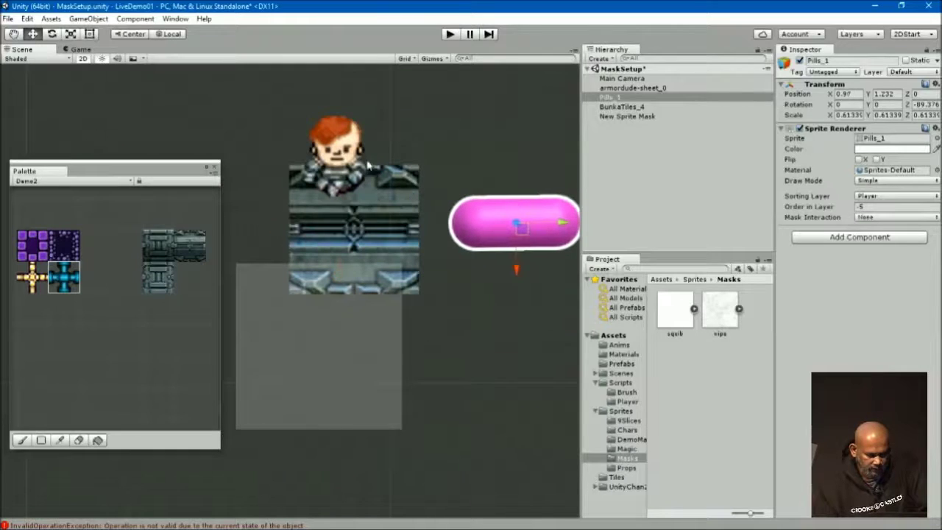
click(351, 184)
mouse_move(336, 155)
mouse_down()
mouse_move(350, 232)
mouse_move(366, 188)
mouse_up()
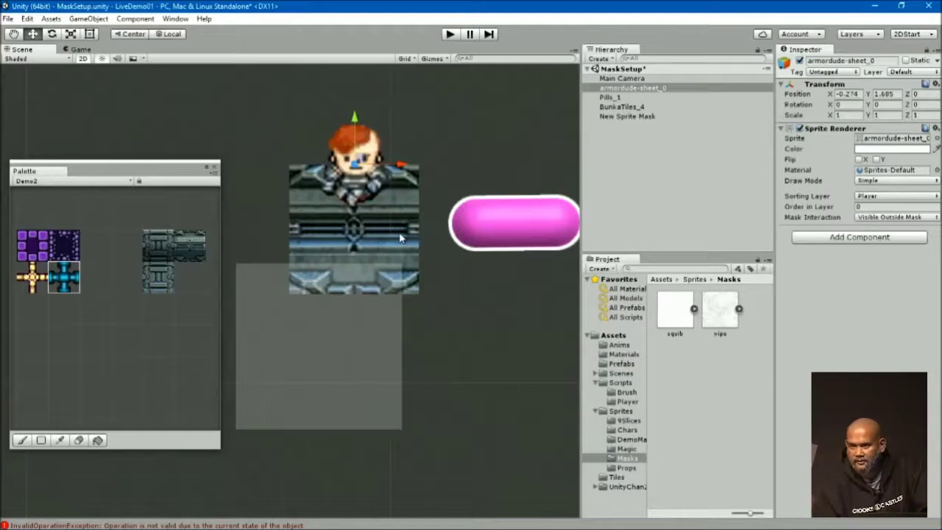
drag(366, 168, 373, 208)
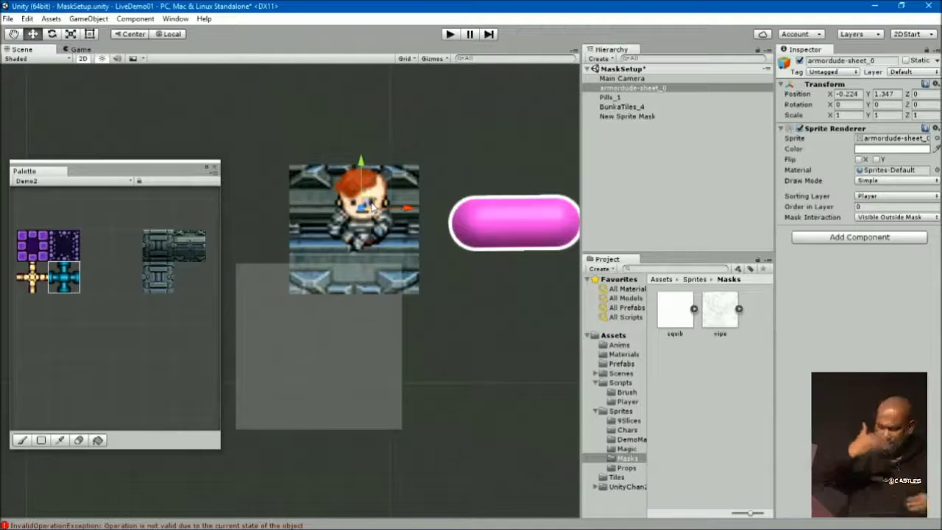
click(339, 384)
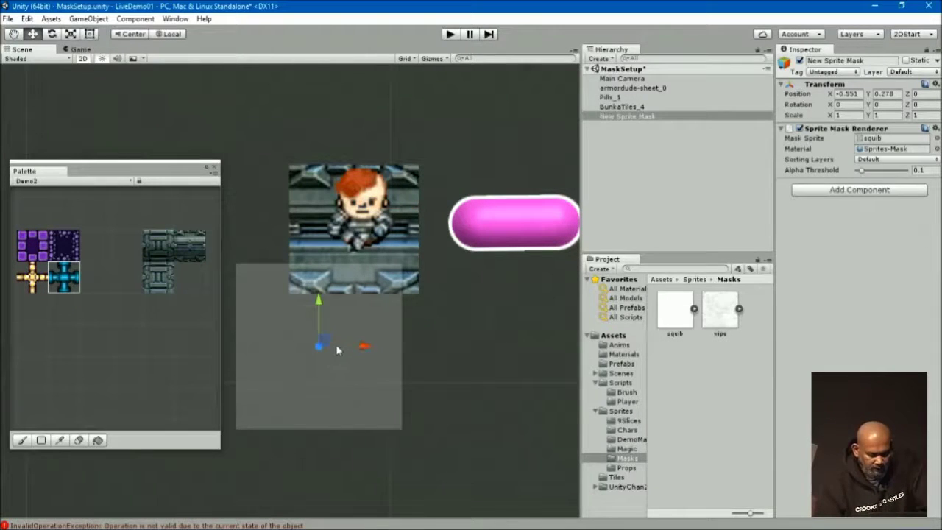
drag(326, 345, 360, 303)
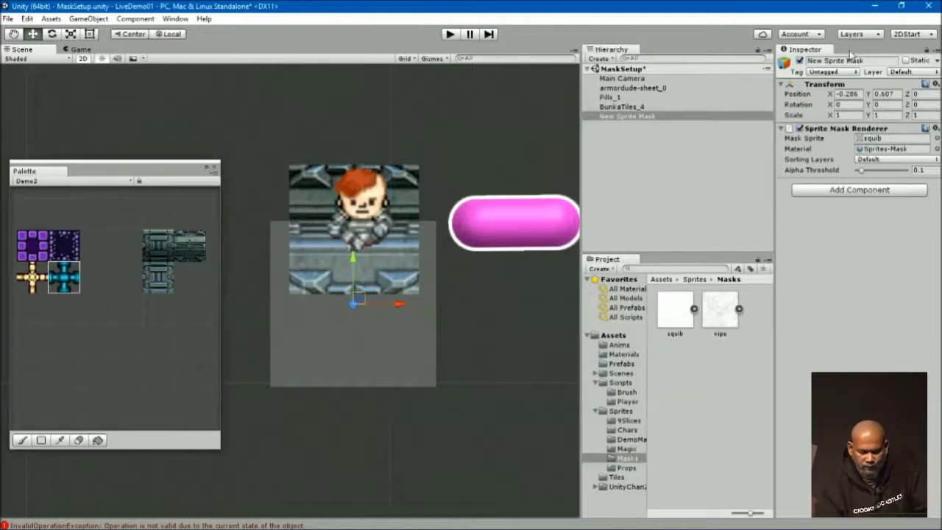
- Switch to the Masking layout and zoom in on the sprite, mask and pill
click(911, 34)
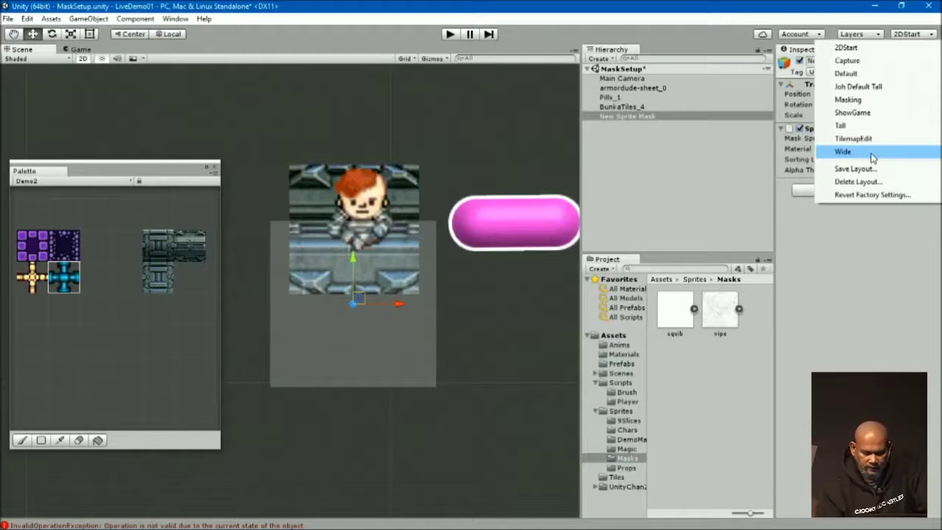
click(872, 100)
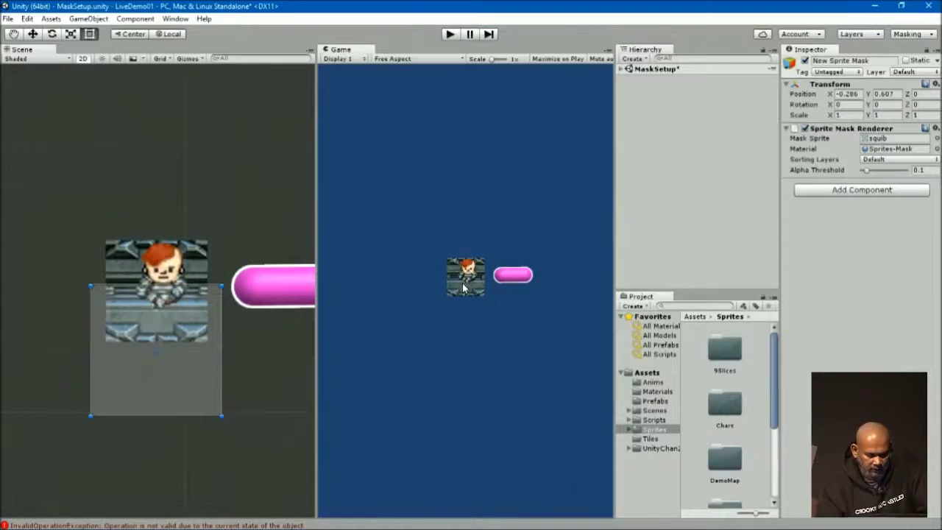
scroll(466, 265, up, 1)
scroll(468, 269, up, 2)
scroll(469, 272, up, 2)
scroll(473, 280, up, 3)
scroll(473, 280, up, 1)
middle_drag(192, 385, 156, 344)
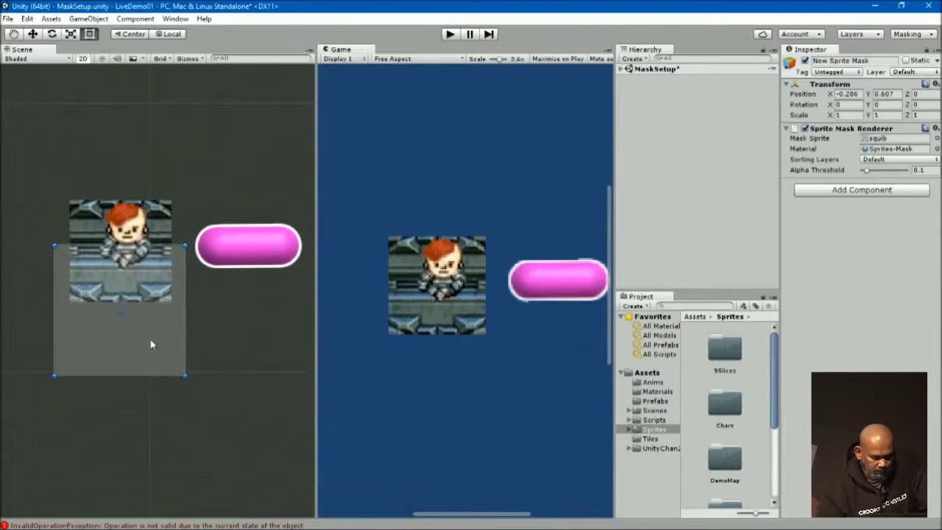
- Check the armordude character's Mask Interaction, leaving it at Visible Outside Mask
click(127, 234)
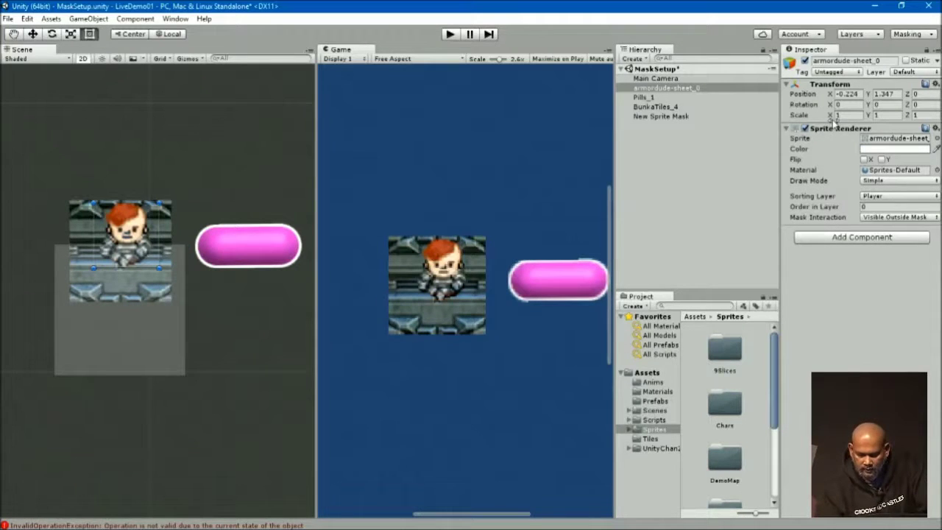
click(876, 218)
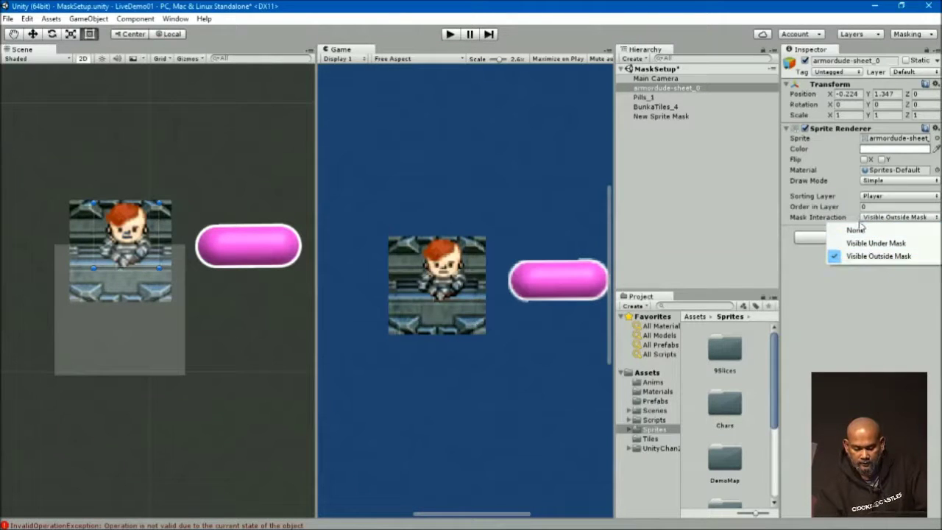
click(854, 302)
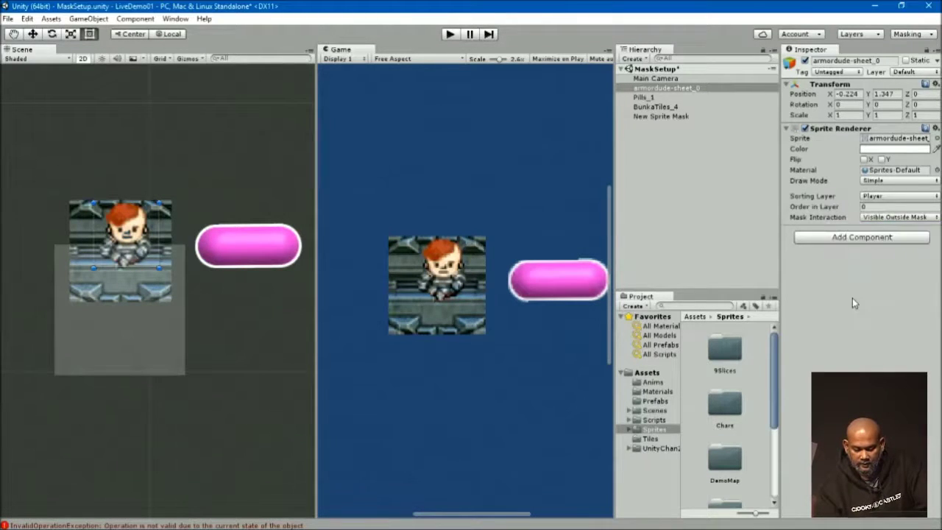
click(876, 218)
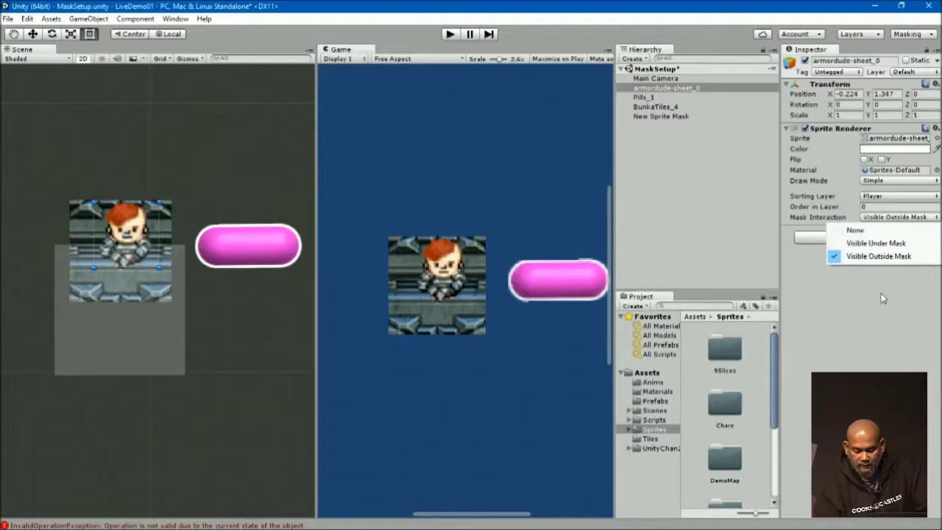
click(883, 298)
click(122, 351)
click(123, 234)
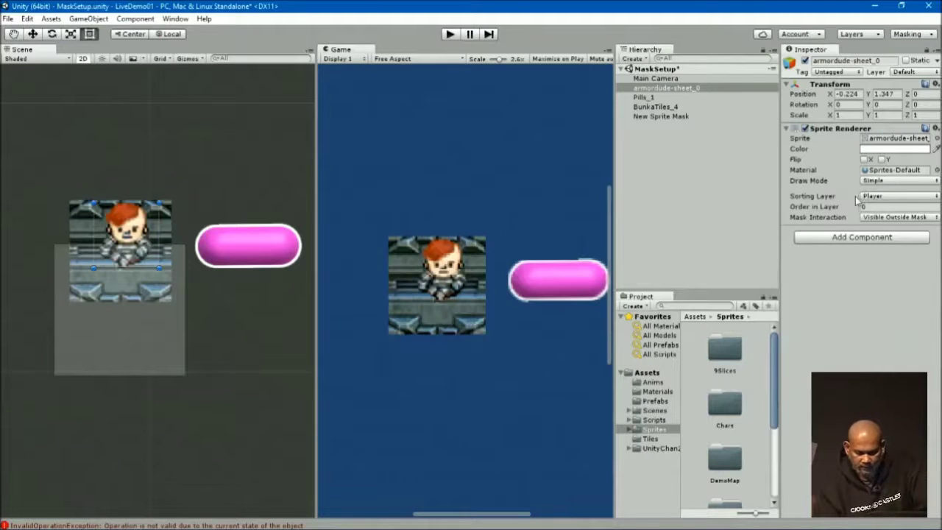
- Limit the New Sprite Mask's Sorting Layers to Player, then reselect the armordude character
click(141, 343)
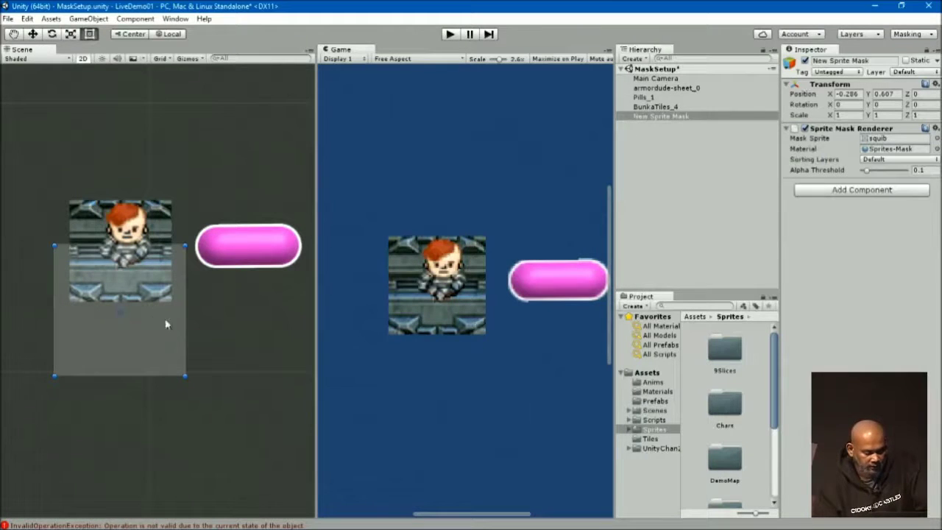
click(878, 161)
click(879, 198)
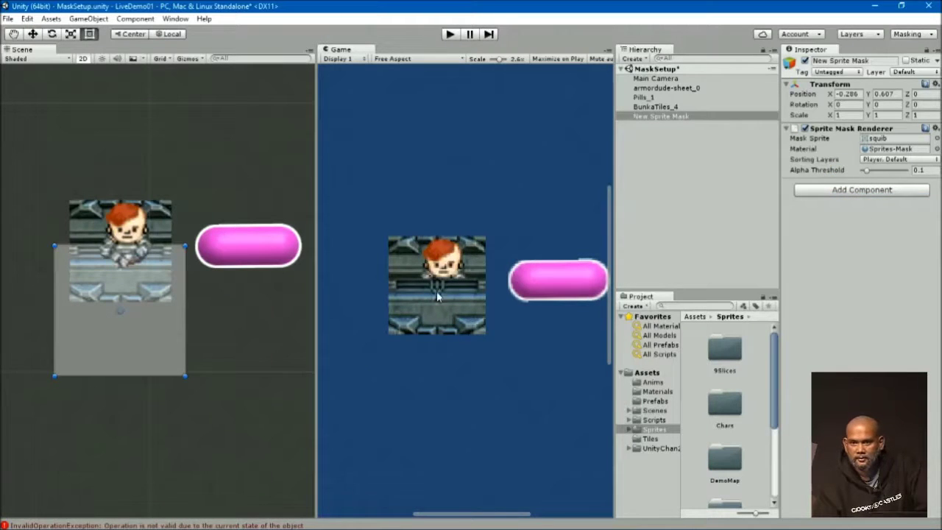
click(130, 232)
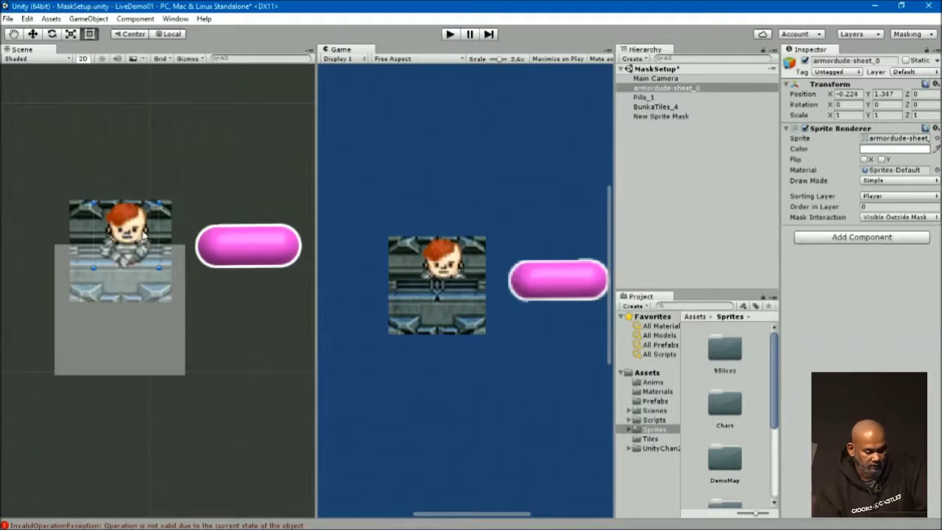
click(32, 34)
- Raise the armordude character slightly on the tiles and pan the scene view
drag(127, 194, 110, 193)
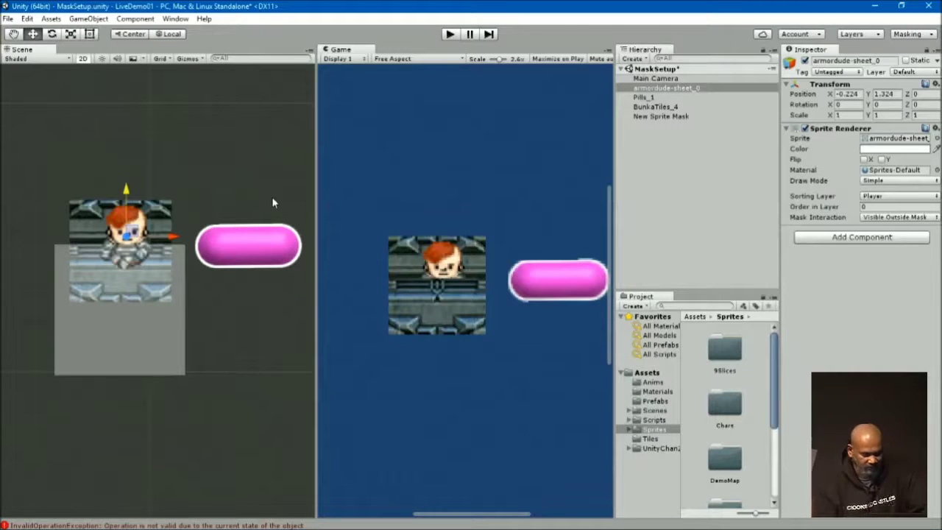
middle_drag(176, 221, 177, 172)
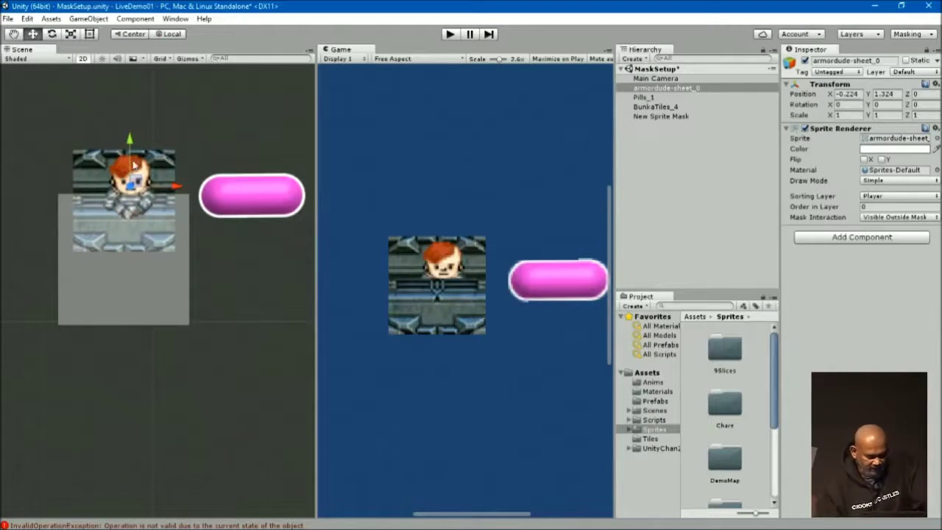
middle_drag(226, 187, 106, 213)
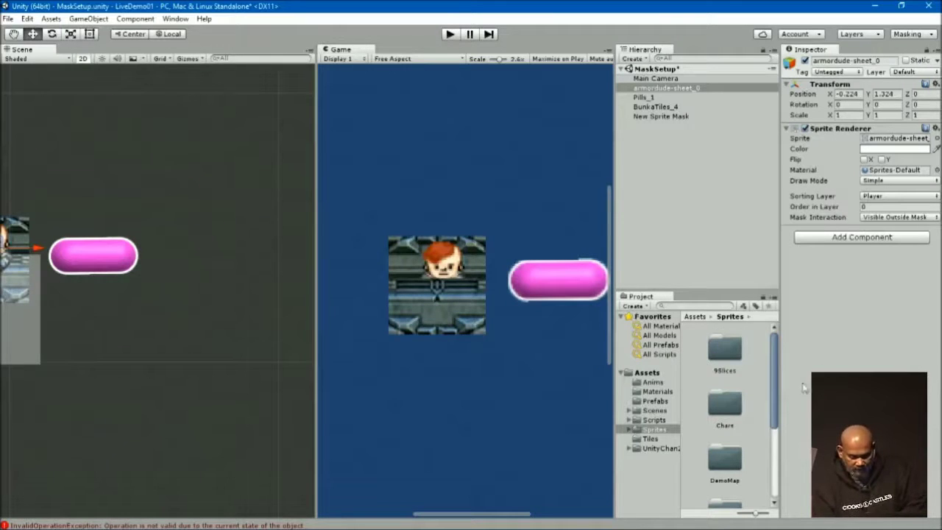
drag(772, 376, 778, 464)
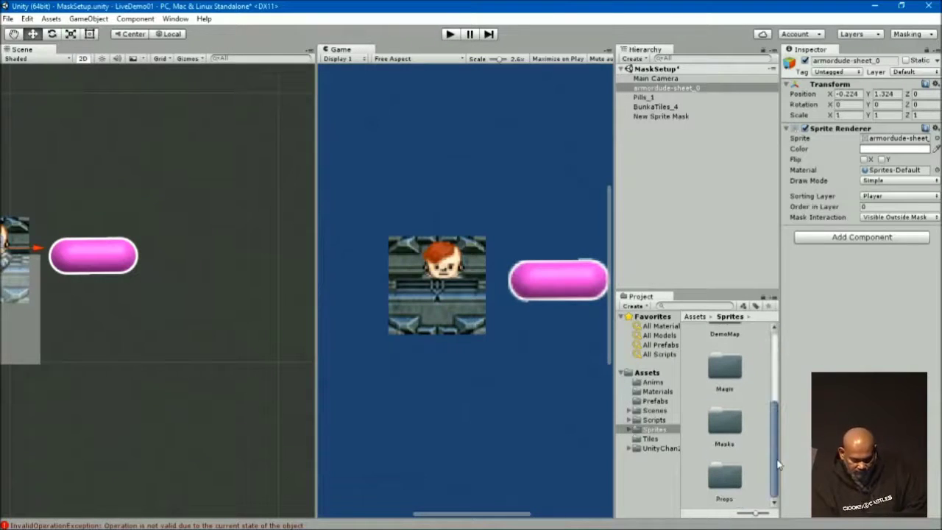
- Browse the 9Slices, DemoMap and Props sprite folders, then open Chars and expand Title
click(629, 429)
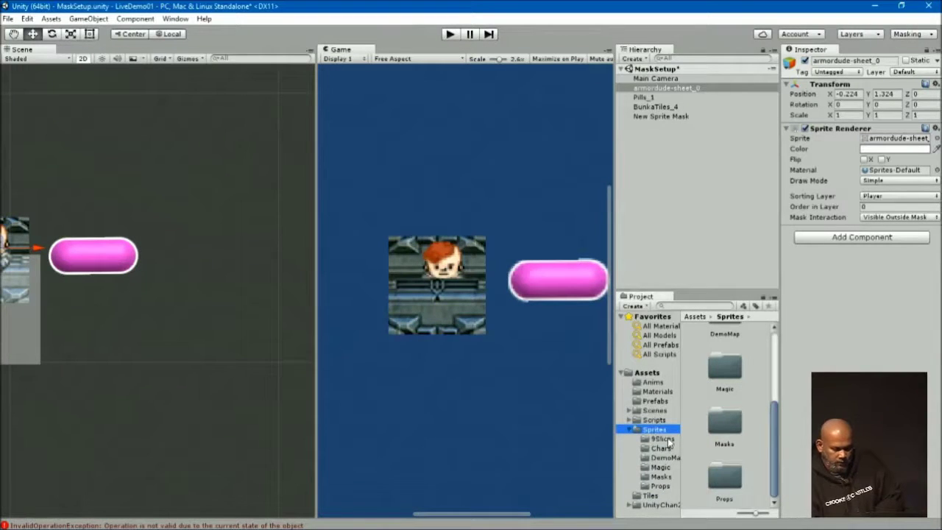
click(667, 439)
click(665, 456)
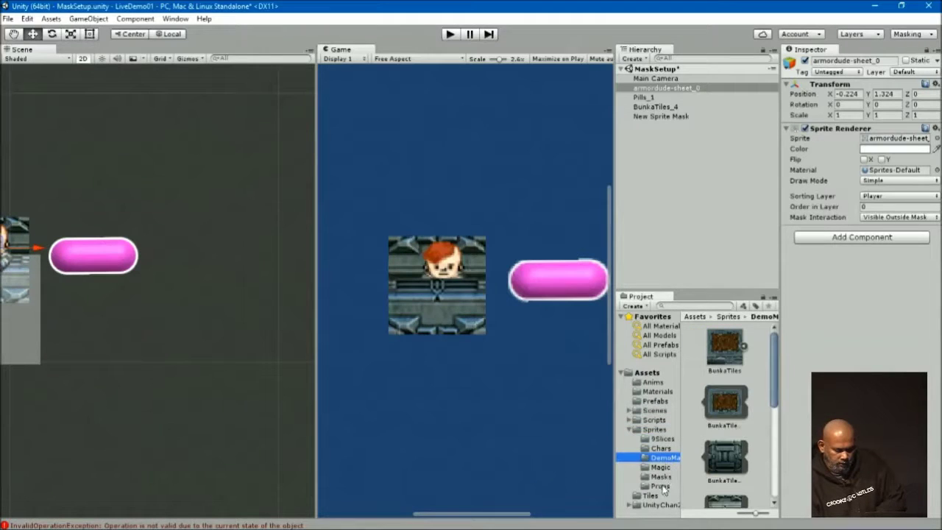
click(657, 486)
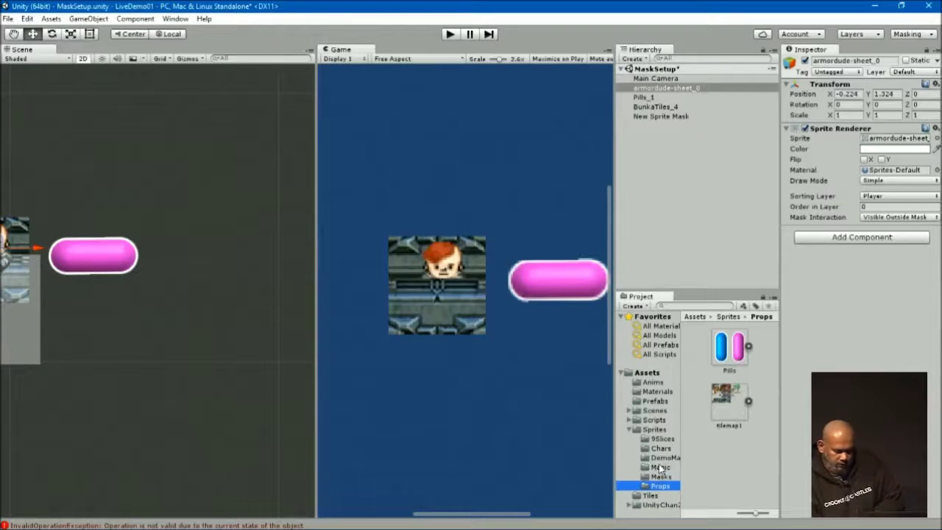
click(660, 448)
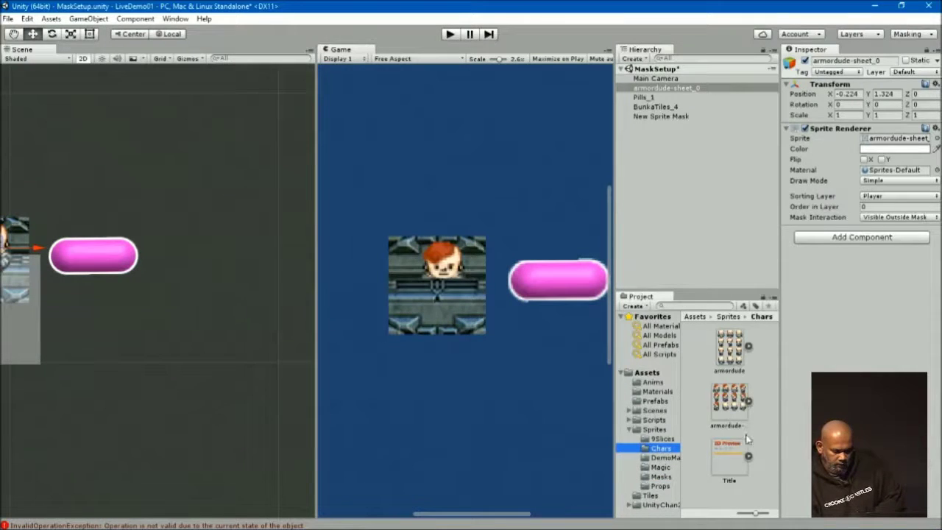
click(748, 457)
- Drag the Title_0 sprite into the scene and nudge it into place
drag(725, 366, 179, 354)
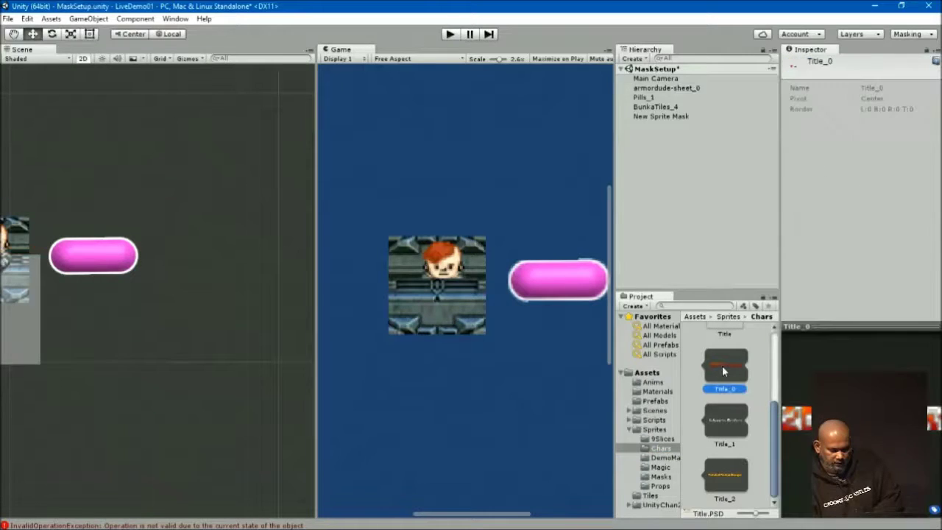
scroll(214, 359, down, 3)
scroll(218, 370, down, 2)
mouse_move(219, 369)
middle_down()
mouse_move(182, 259)
mouse_move(68, 288)
middle_up()
drag(44, 245, 217, 225)
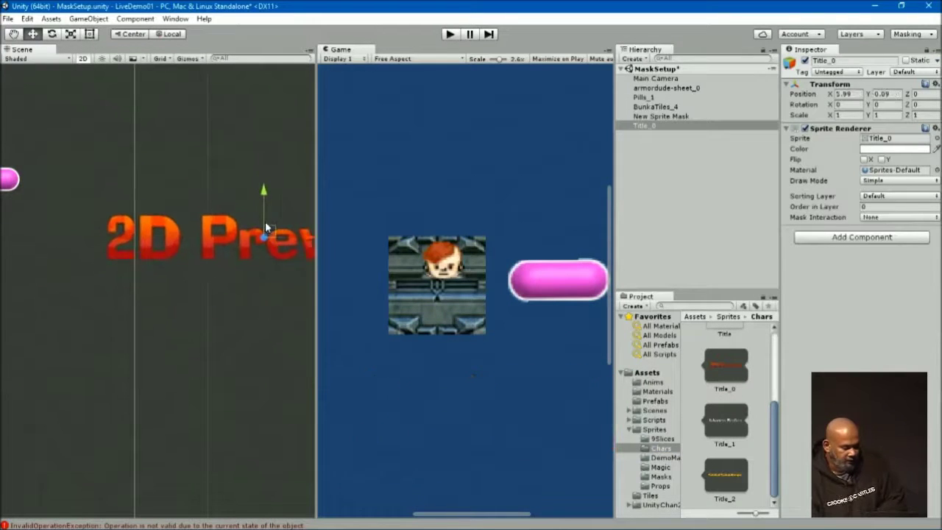
middle_drag(217, 225, 145, 253)
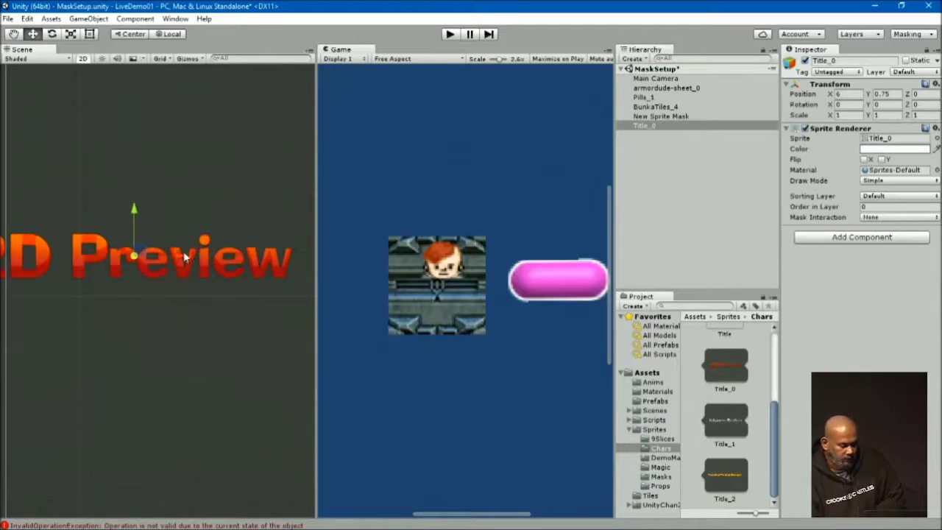
drag(188, 259, 236, 254)
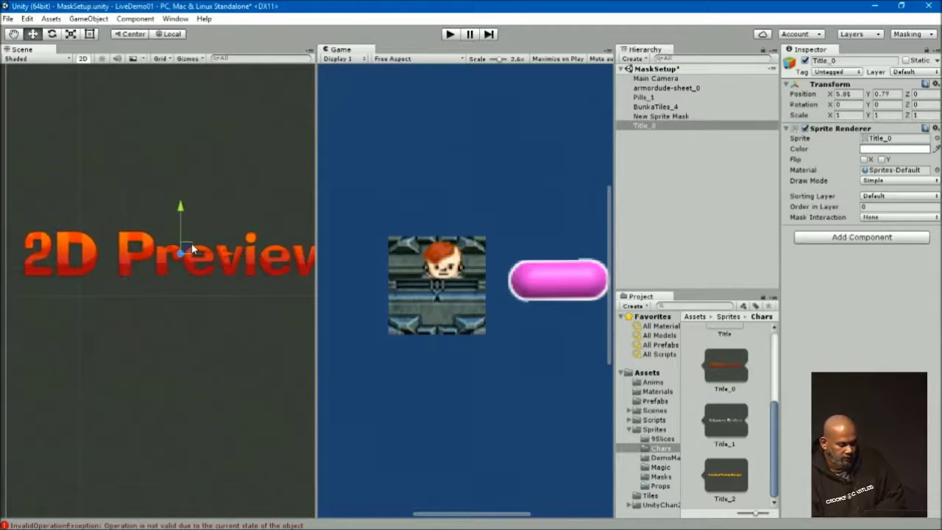
- Move Main Camera over the title and enlarge its Size to 15.07
click(683, 79)
scroll(154, 257, down, 5)
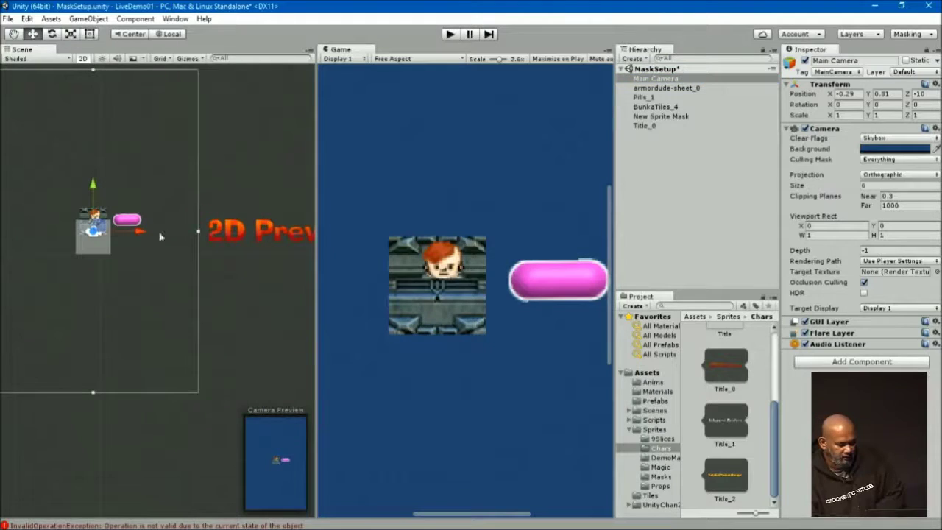
drag(160, 236, 332, 218)
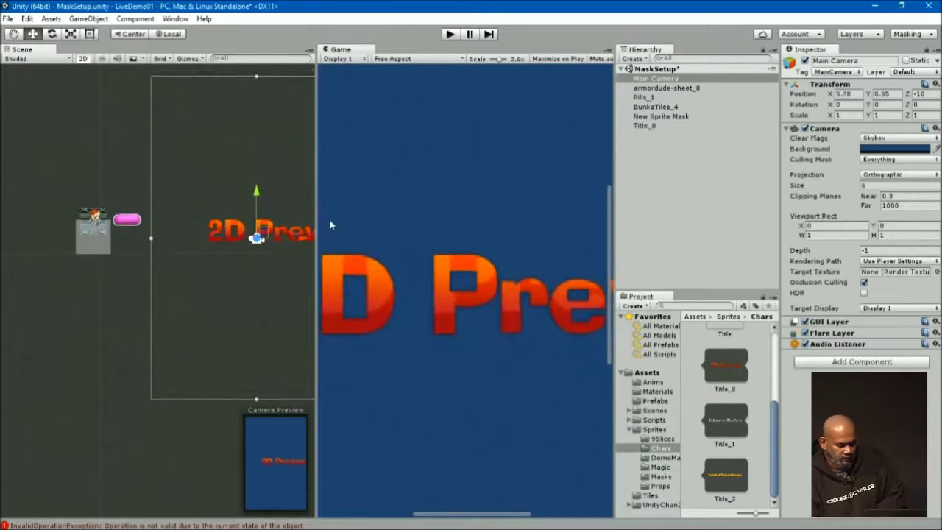
key(f)
drag(837, 189, 33, 193)
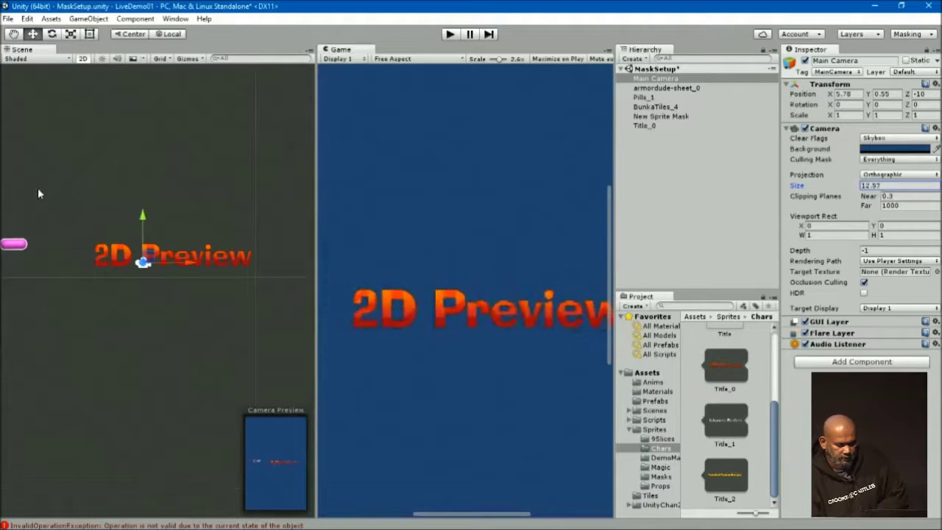
drag(33, 193, 473, 428)
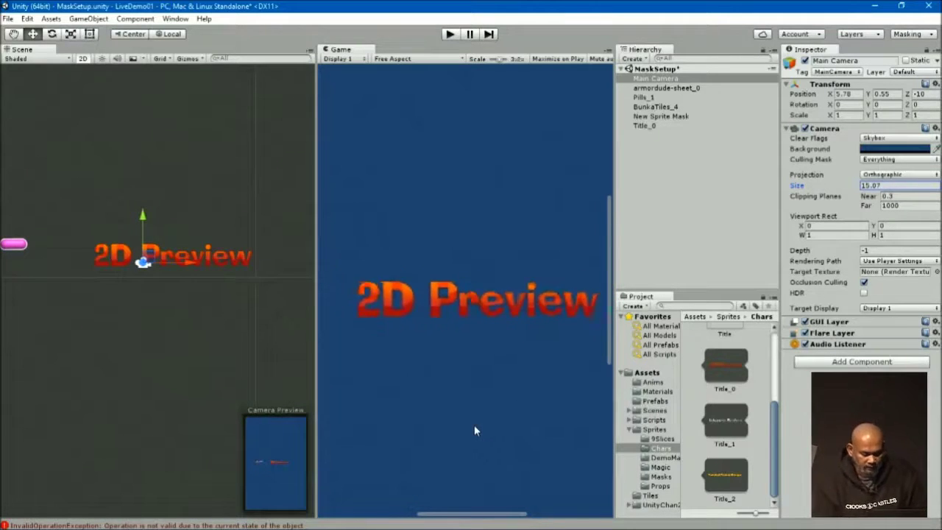
scroll(473, 431, down, 2)
scroll(257, 295, up, 1)
click(235, 287)
scroll(235, 287, up, 1)
scroll(182, 255, up, 2)
middle_drag(225, 202, 129, 275)
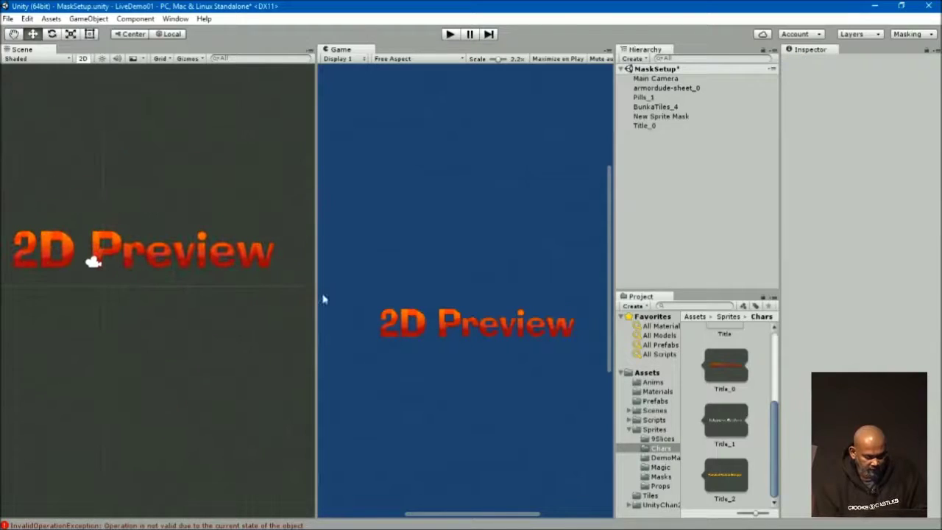
- Create a new Sprite Mask using the vipe sprite and move it over the title
right_click(642, 157)
mouse_move(696, 280)
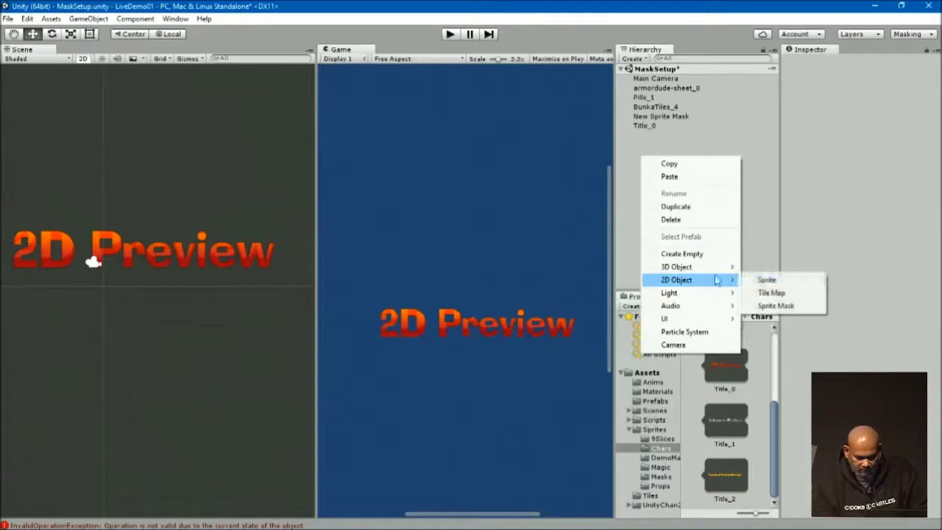
click(767, 305)
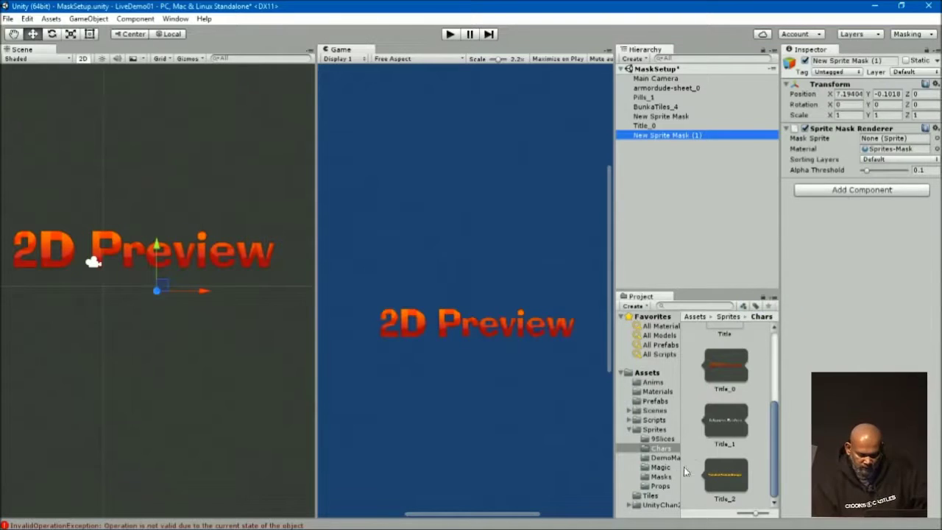
click(660, 476)
click(724, 410)
drag(725, 410, 886, 144)
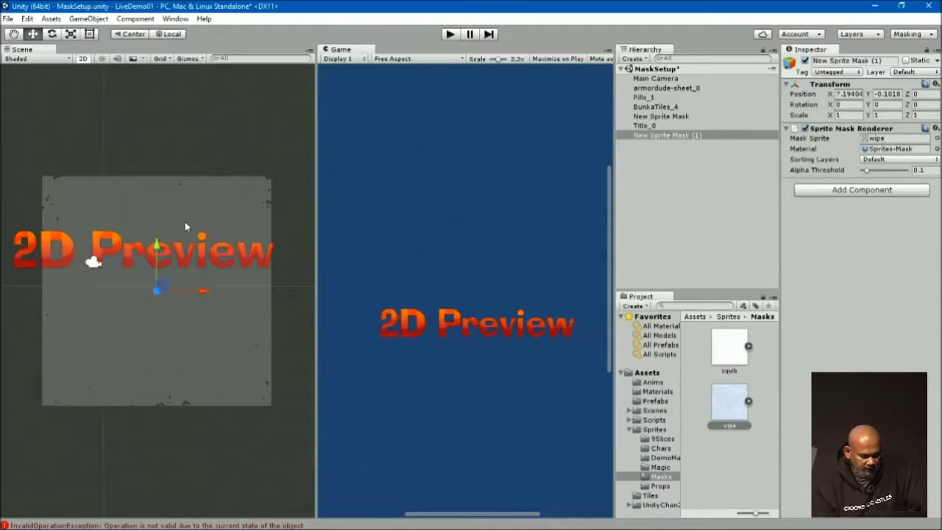
middle_drag(117, 214, 143, 164)
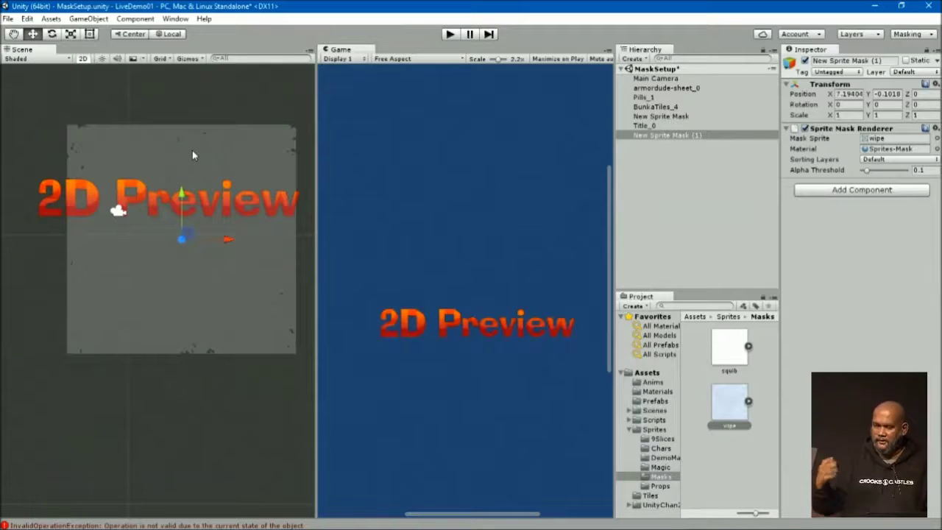
drag(191, 239, 184, 210)
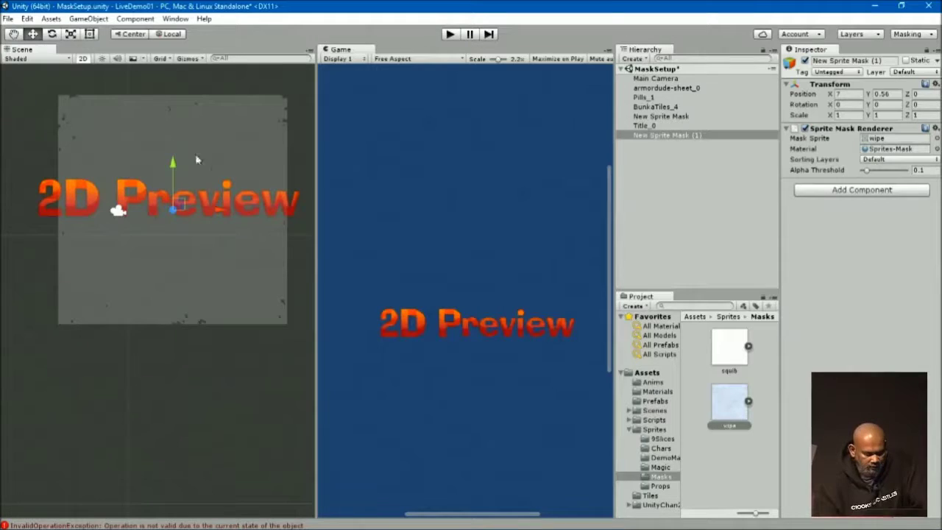
- Set Title_0's Mask Interaction to Visible Inside Mask
click(49, 199)
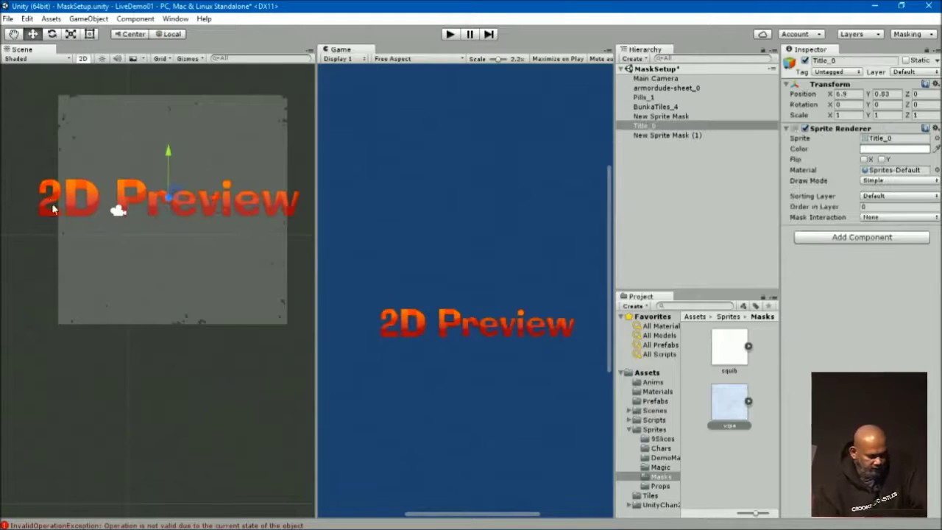
click(183, 278)
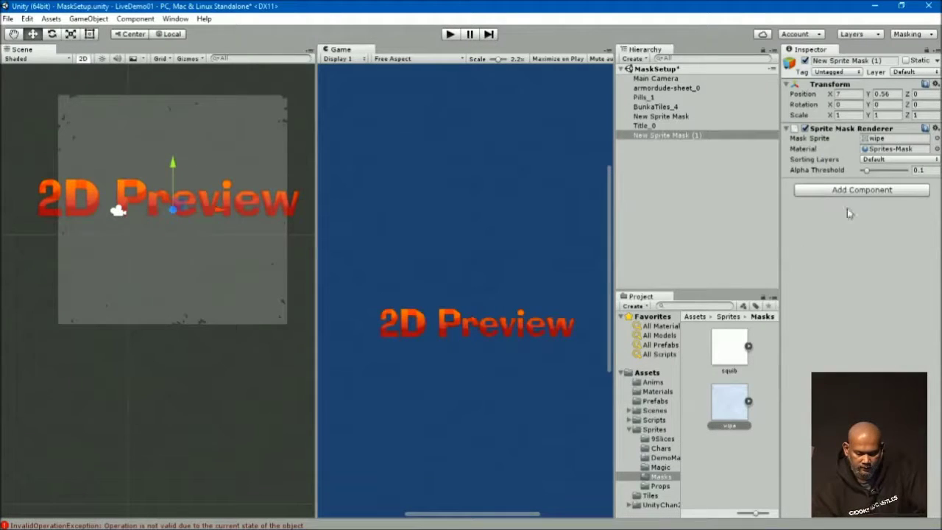
click(39, 211)
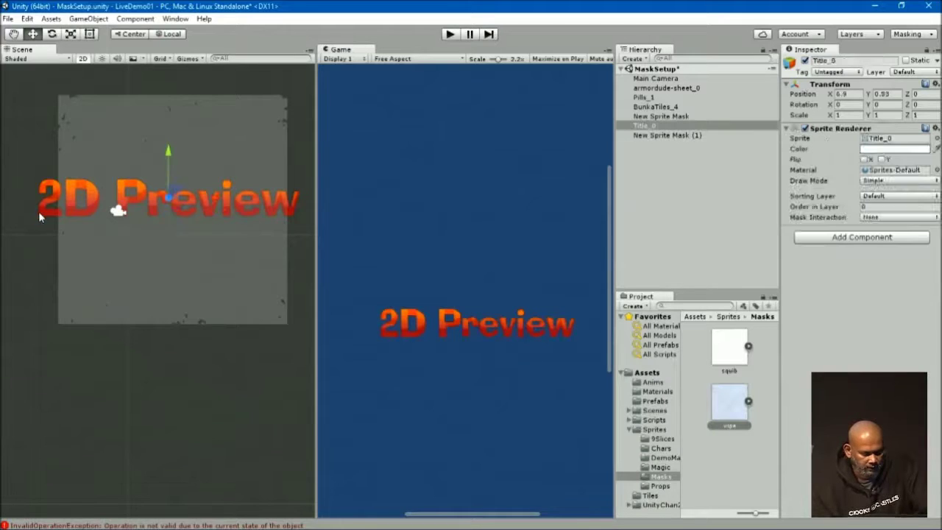
click(878, 218)
click(882, 240)
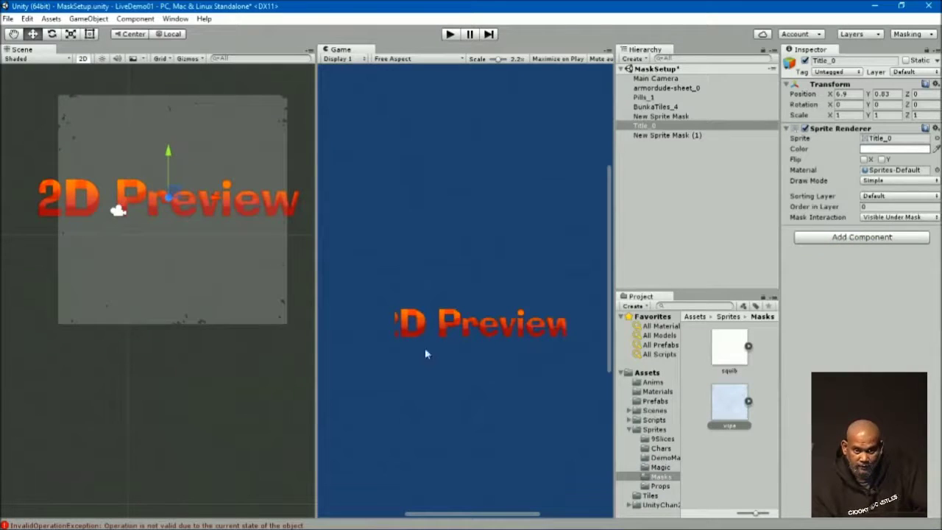
- Tune the sprite mask's Alpha Threshold, settling at 0.74
click(100, 289)
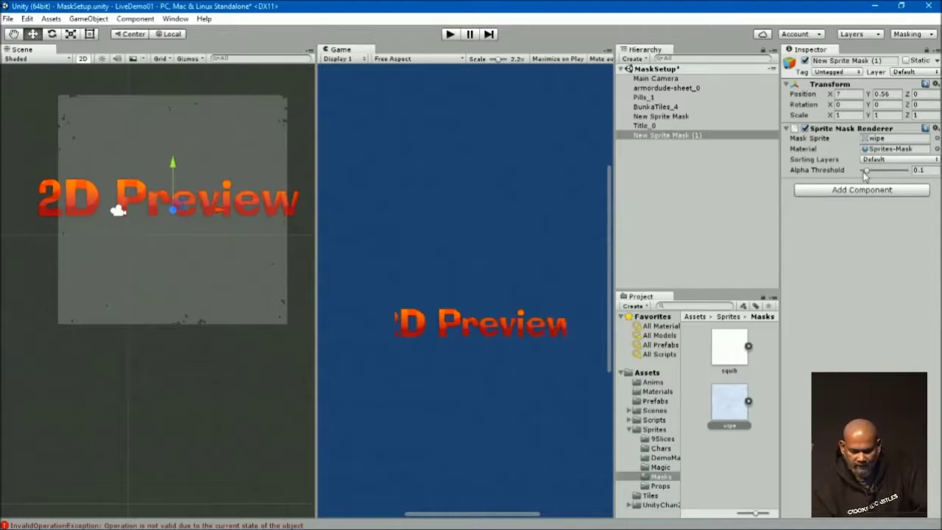
mouse_move(864, 171)
mouse_down()
mouse_move(911, 172)
mouse_move(893, 176)
mouse_up()
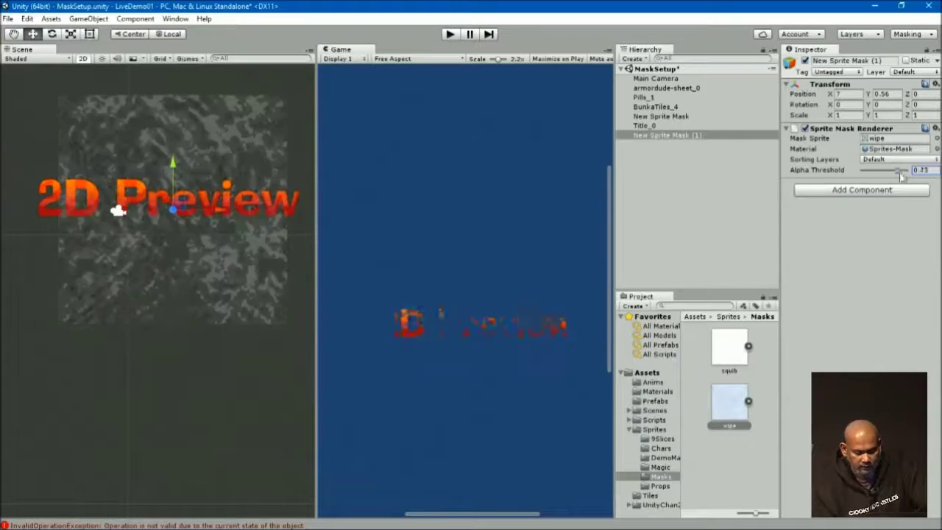
drag(892, 177, 888, 174)
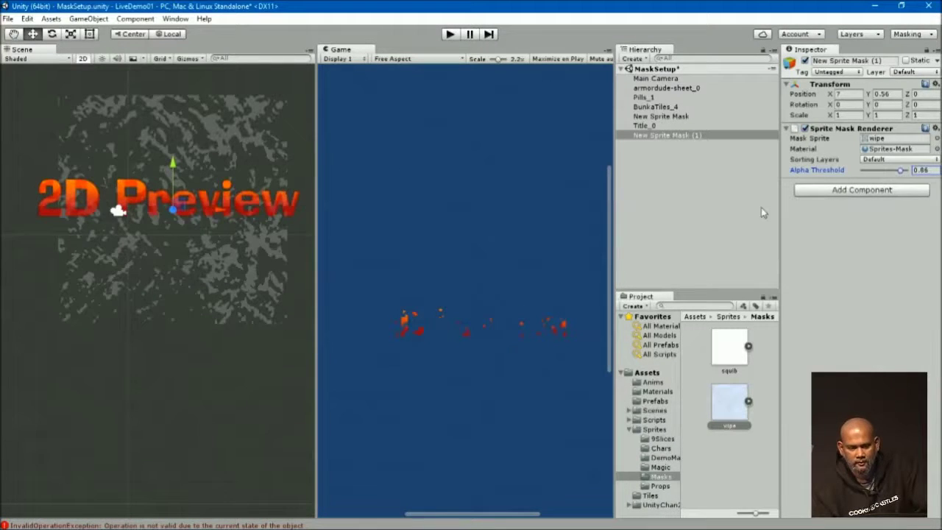
drag(893, 177, 903, 181)
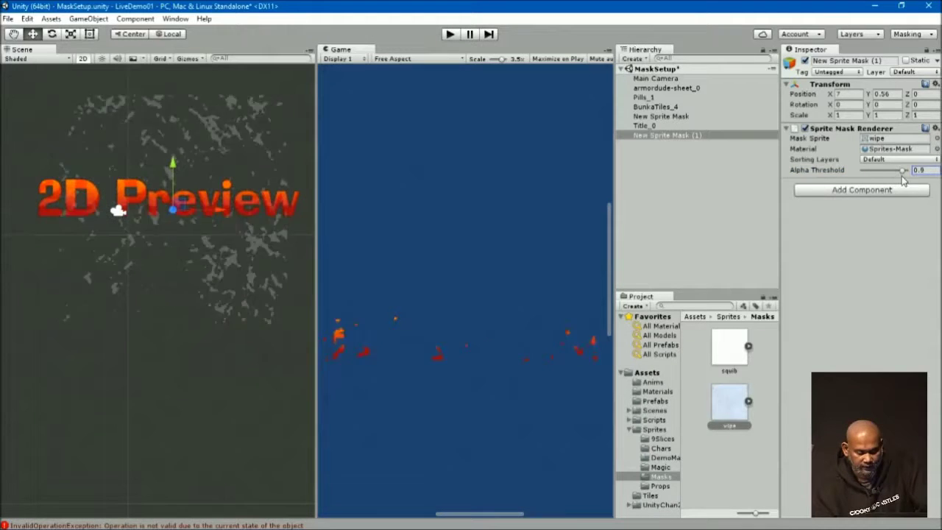
drag(903, 181, 893, 182)
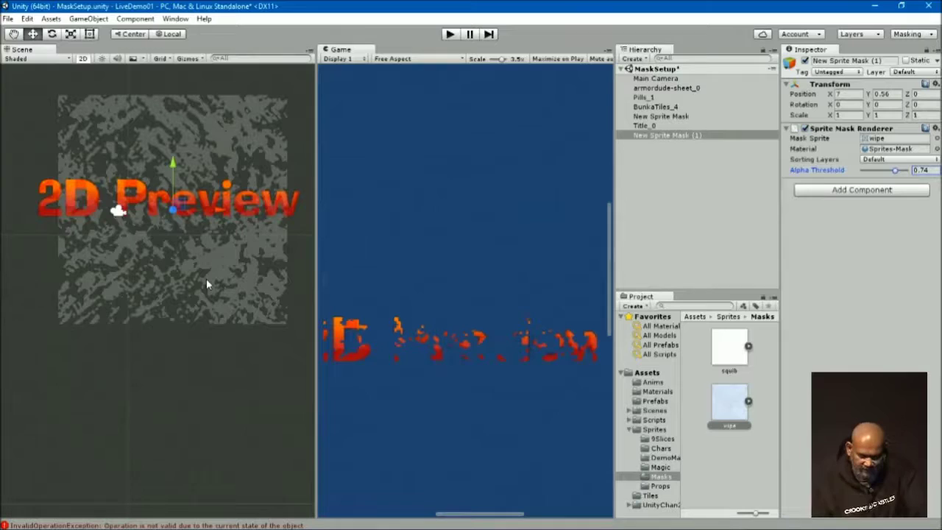
click(629, 430)
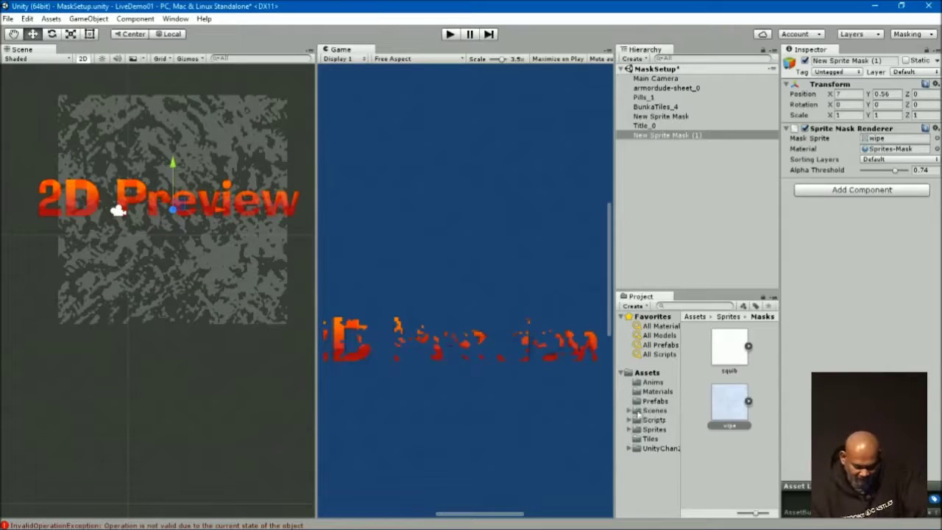
click(629, 411)
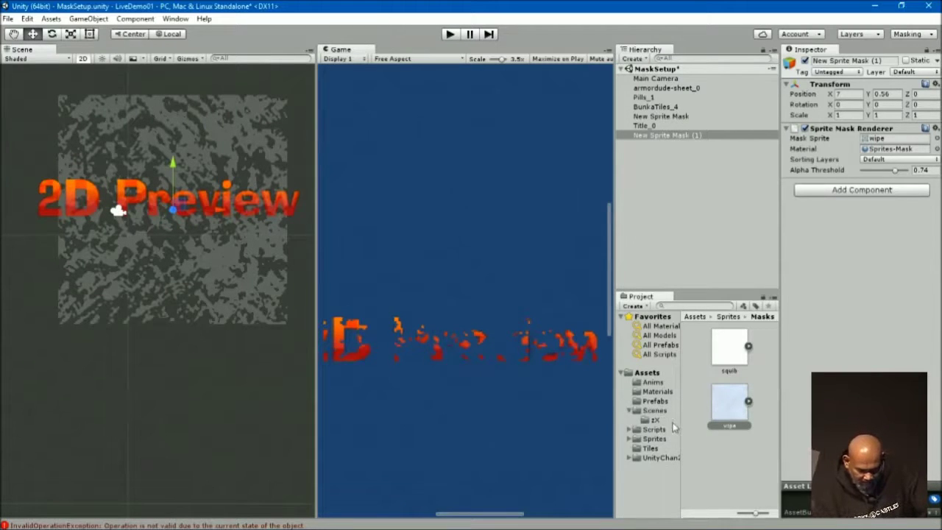
- Open the CapsuleCollider scene, discarding unsaved changes
click(654, 410)
scroll(725, 434, down, 3)
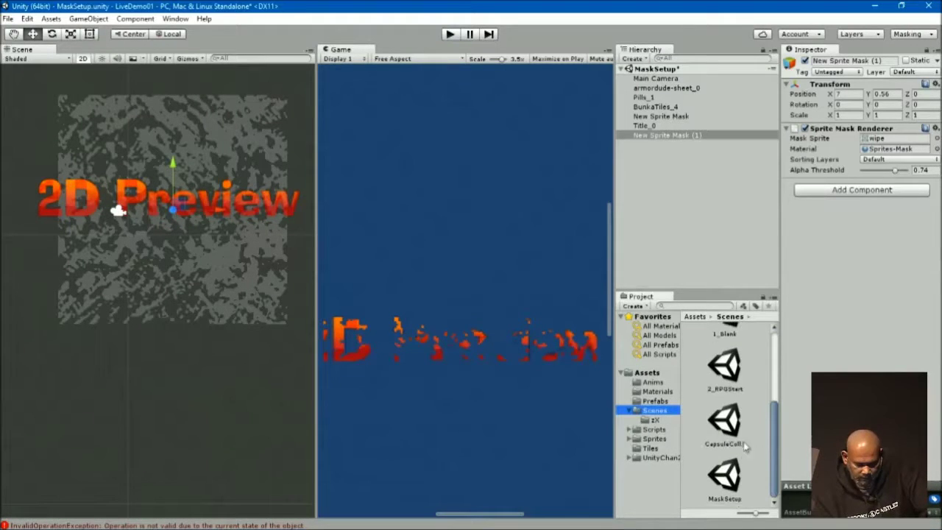
double_click(729, 421)
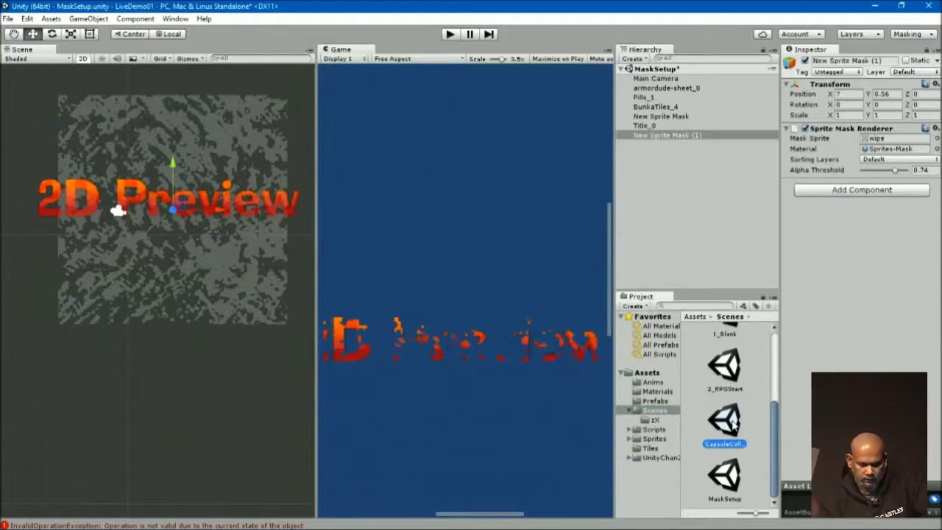
click(505, 295)
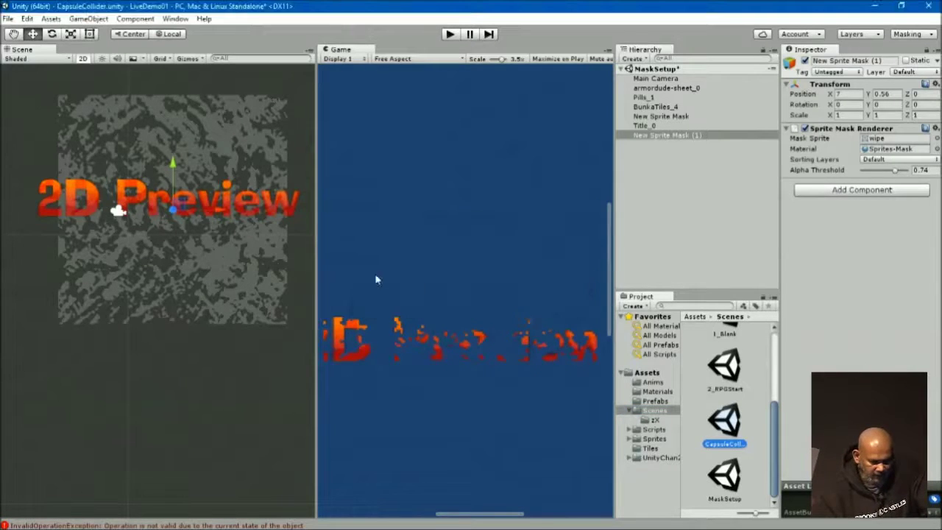
- Switch to the 2DStart layout, reopen CapsuleCollider and frame the level on Main Camera
click(890, 37)
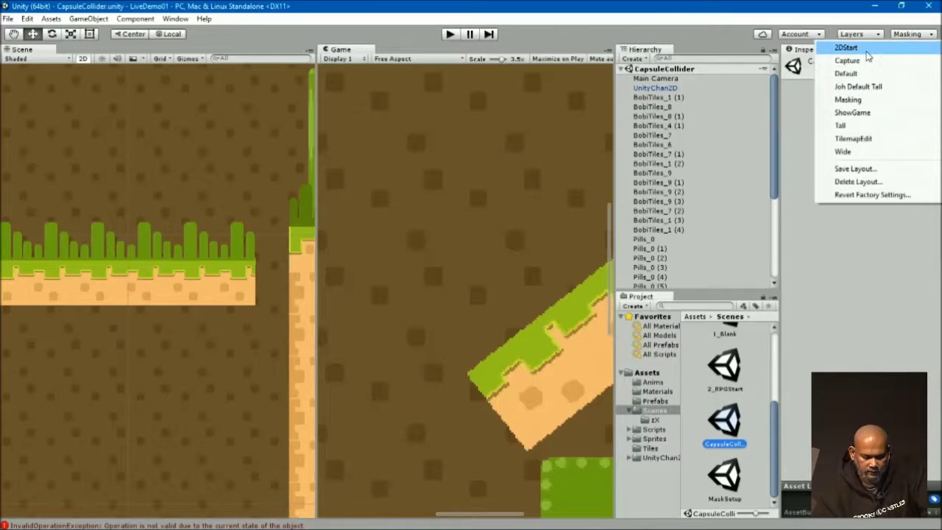
click(866, 49)
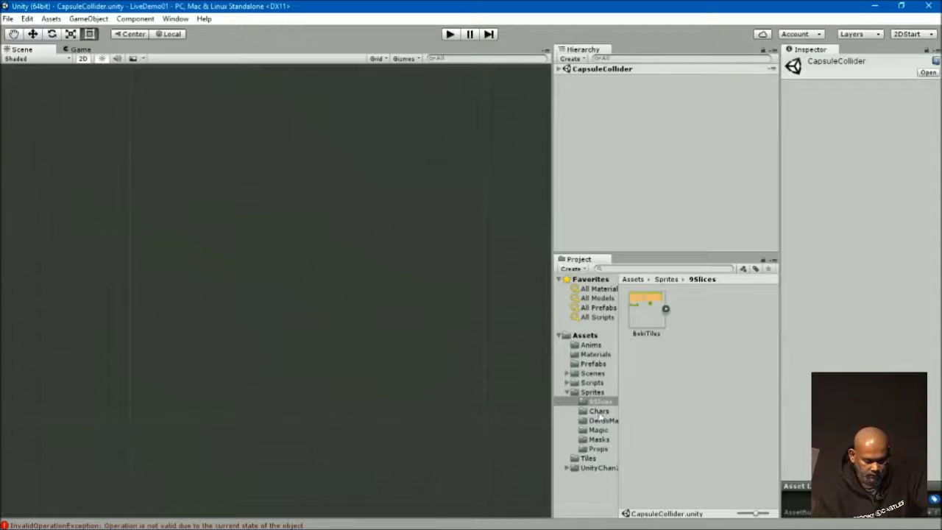
click(593, 373)
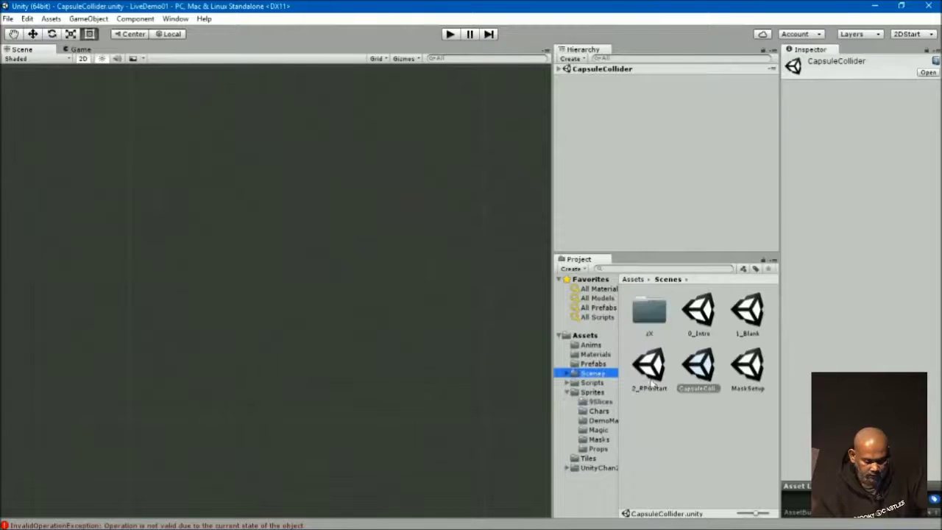
double_click(701, 379)
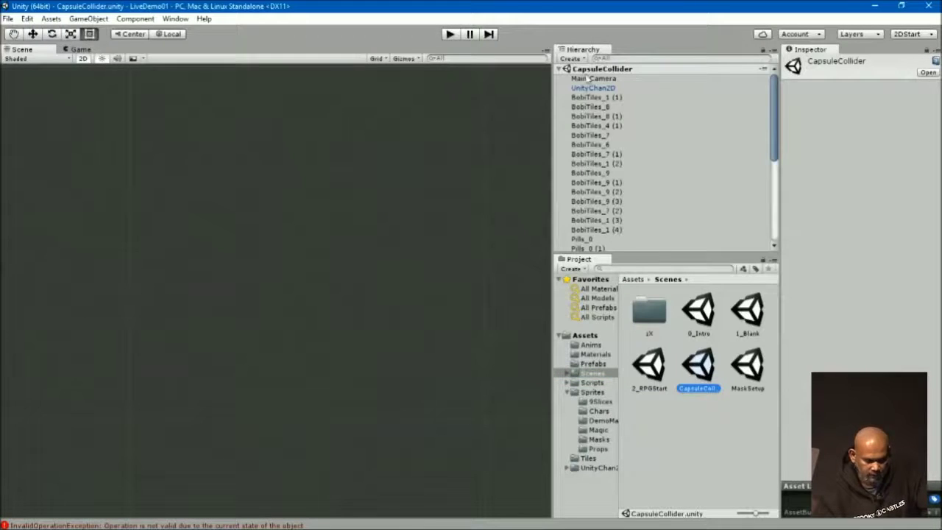
double_click(593, 78)
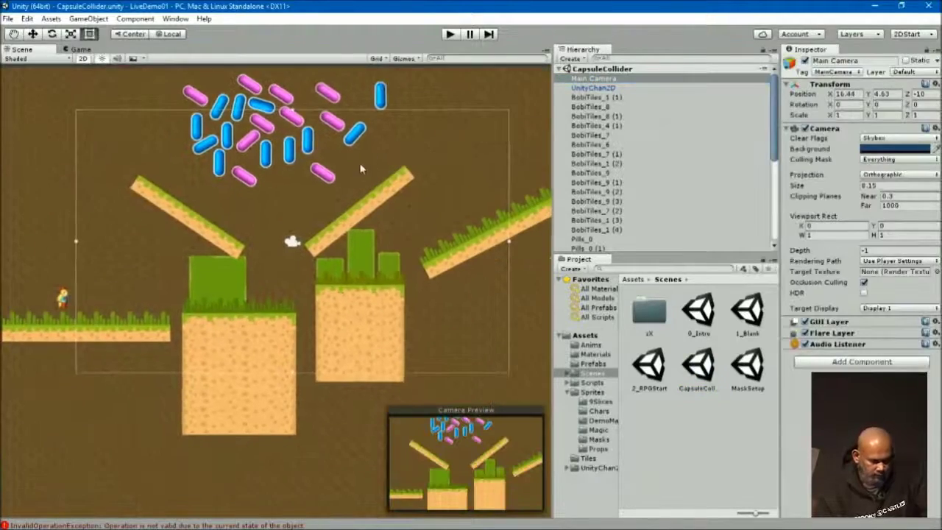
- Zoom into the pills and disable the Sprite Renderer on blue pill Pills_0 (3)
scroll(319, 120, up, 2)
middle_drag(305, 110, 370, 314)
scroll(370, 313, up, 2)
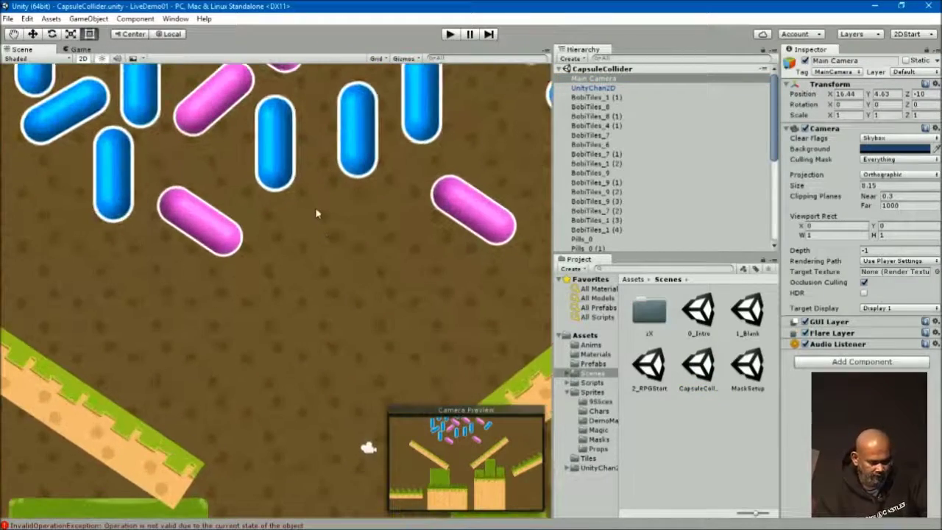
click(339, 259)
scroll(343, 267, up, 2)
scroll(360, 214, up, 2)
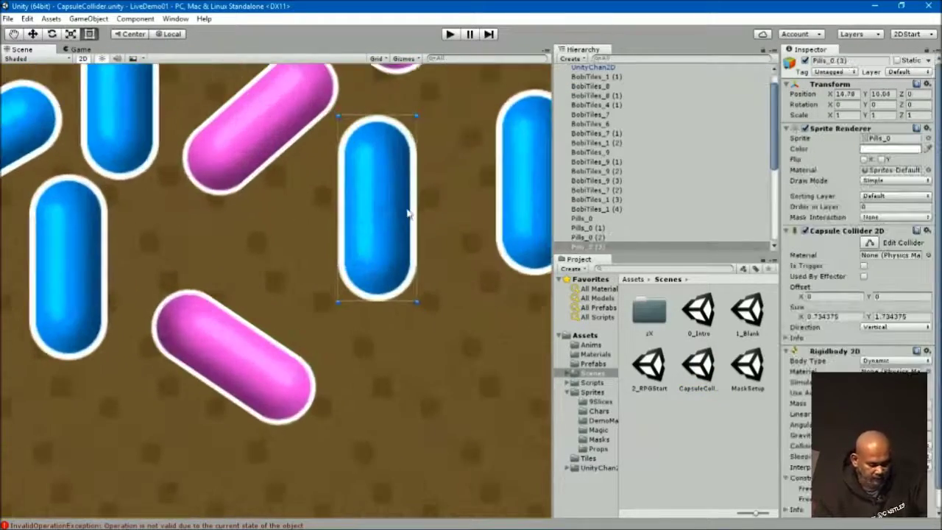
scroll(360, 189, up, 1)
scroll(834, 360, down, 1)
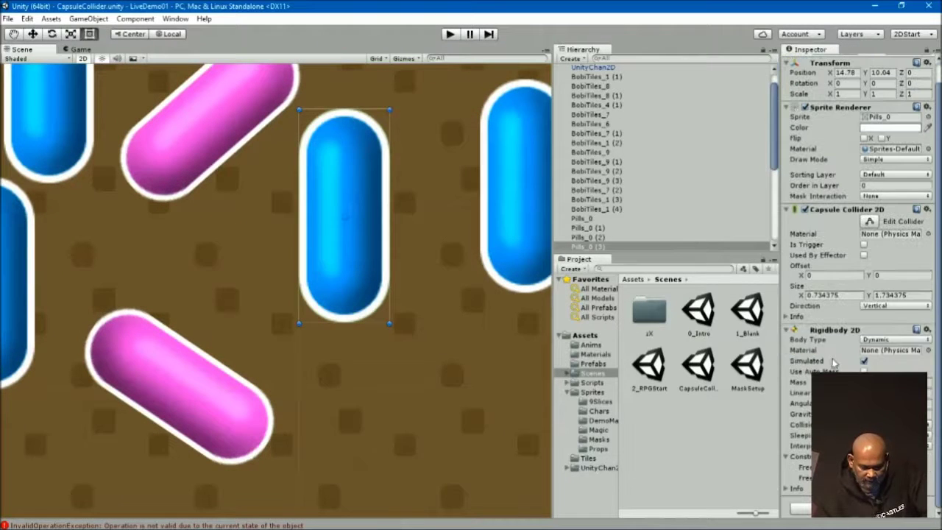
middle_drag(379, 212, 367, 262)
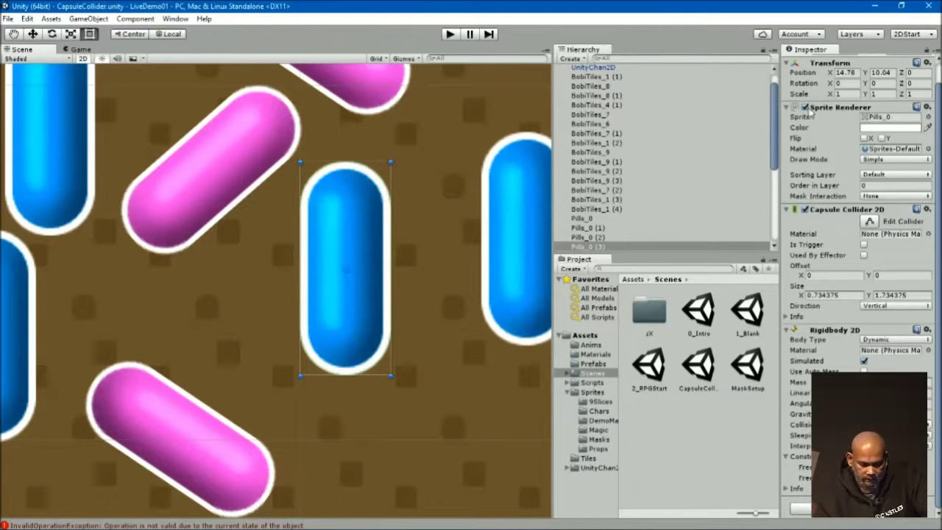
click(805, 107)
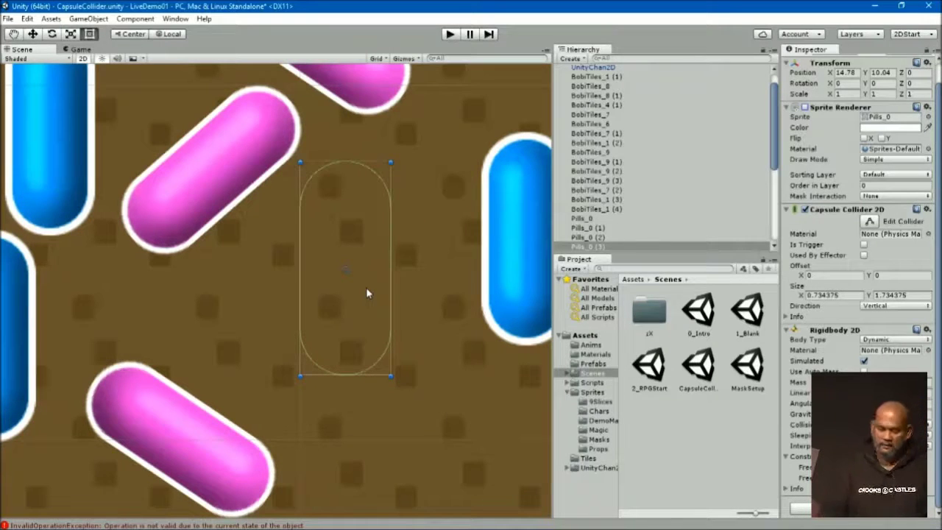
scroll(366, 293, down, 5)
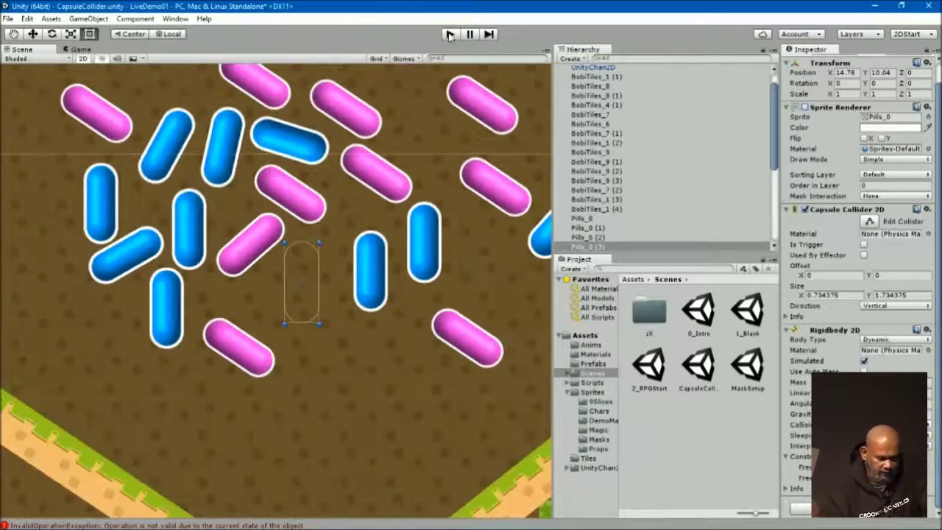
- Play the scene, push a falling pink pill aside in Scene view, and focus UnityChan2D
click(450, 35)
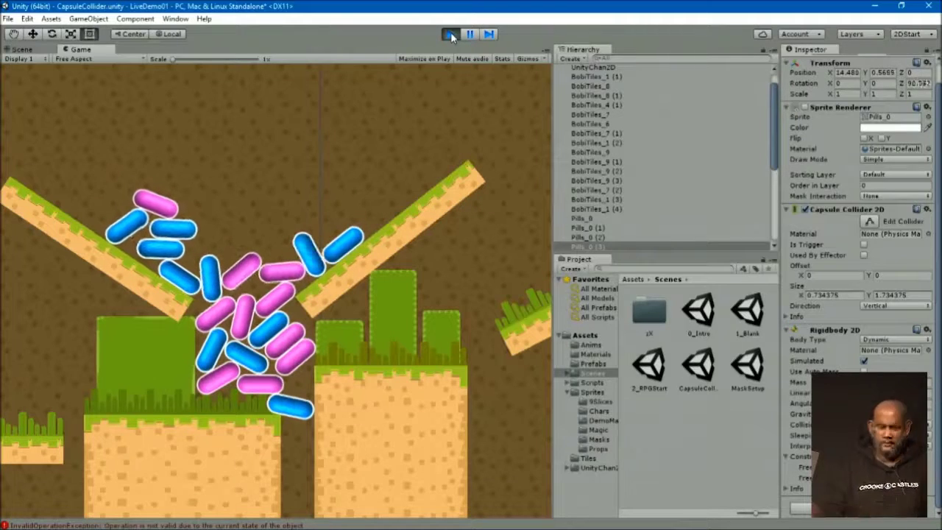
key(ctrl+1)
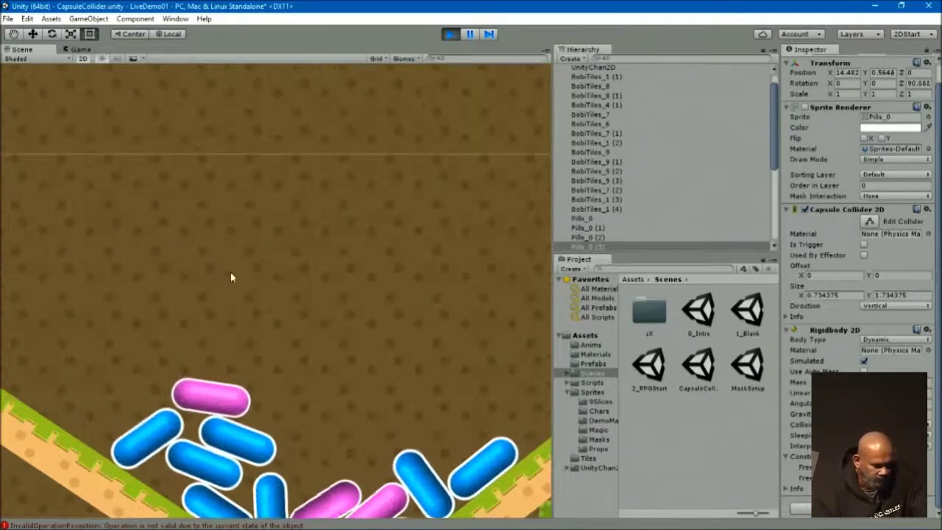
middle_drag(230, 273, 308, 239)
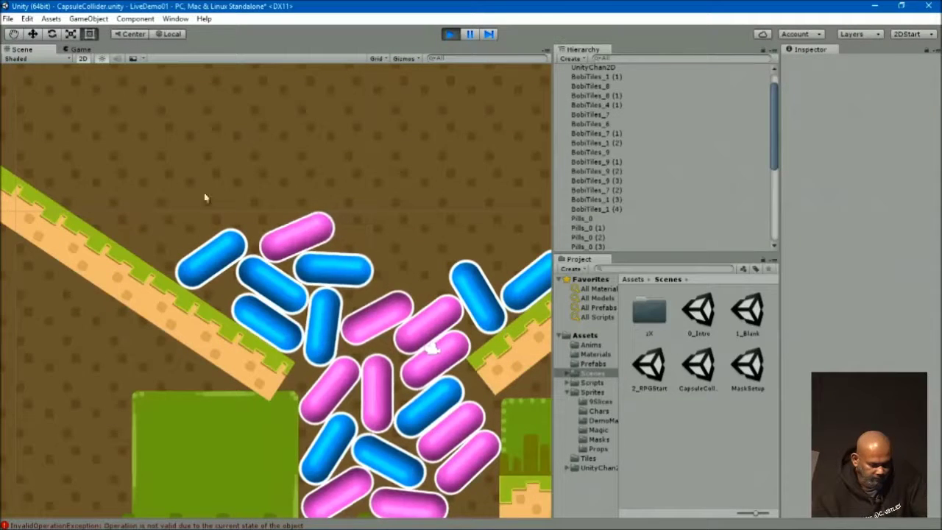
mouse_move(291, 240)
mouse_down()
mouse_move(424, 287)
mouse_move(239, 219)
mouse_up()
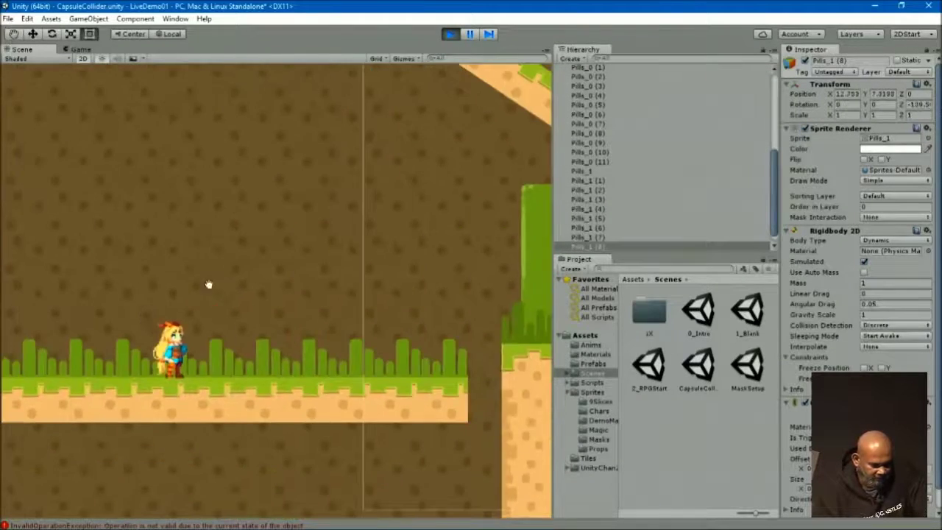
click(274, 306)
scroll(274, 306, up, 5)
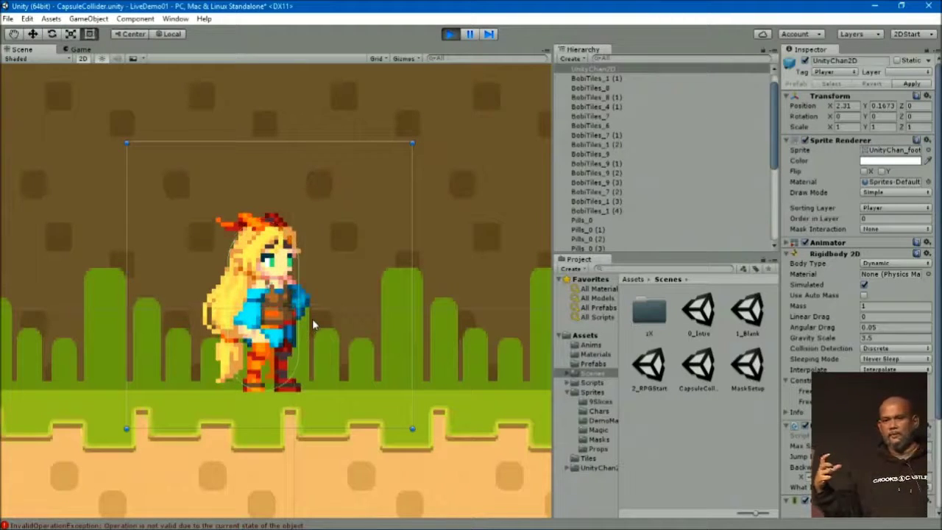
- Stop Play mode and inspect Main Camera and pill Pills_1 (1)
click(448, 35)
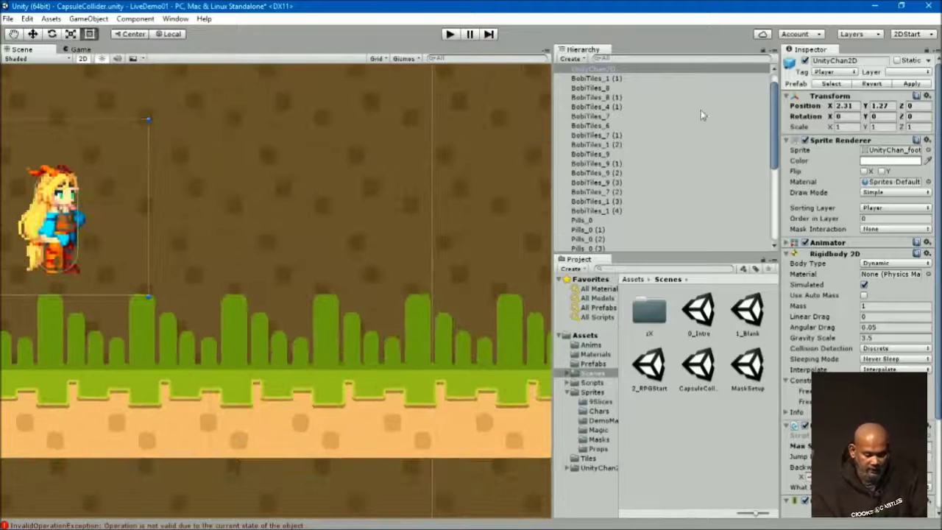
scroll(655, 103, up, 1)
click(588, 79)
scroll(662, 147, down, 5)
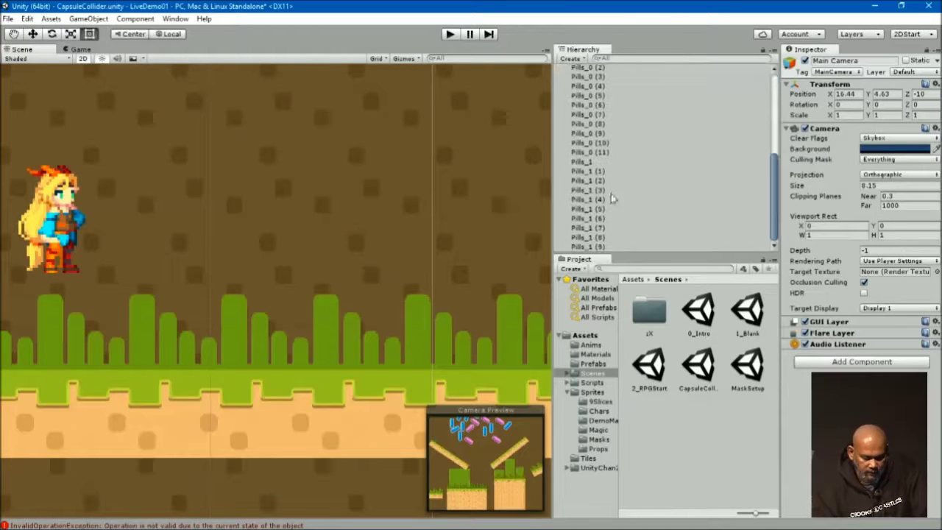
click(707, 170)
right_click(701, 172)
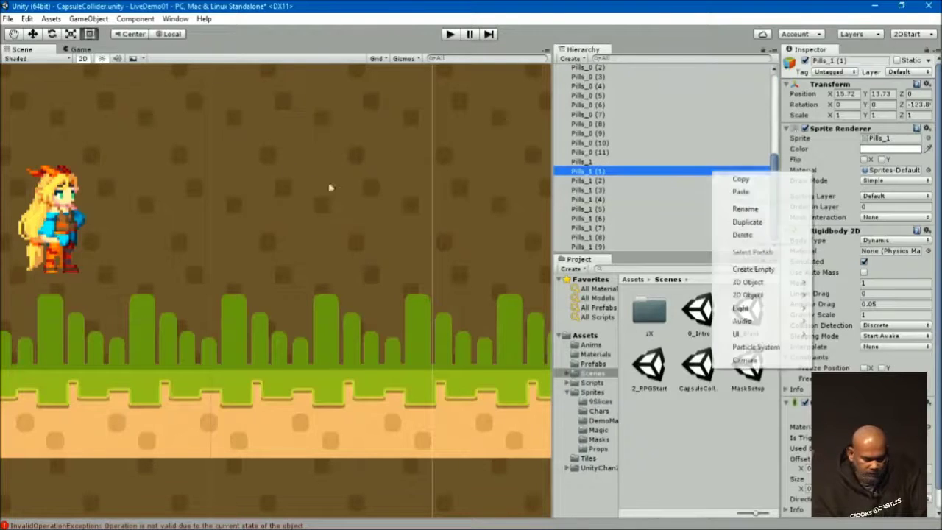
click(393, 156)
scroll(457, 219, down, 5)
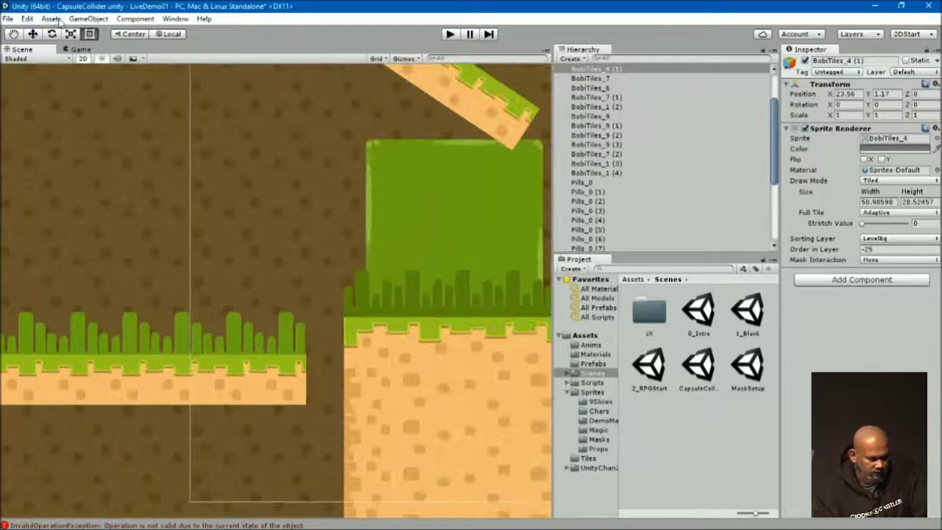
- Create a new empty GameObject via GameObject > Create Empty
click(88, 19)
click(98, 33)
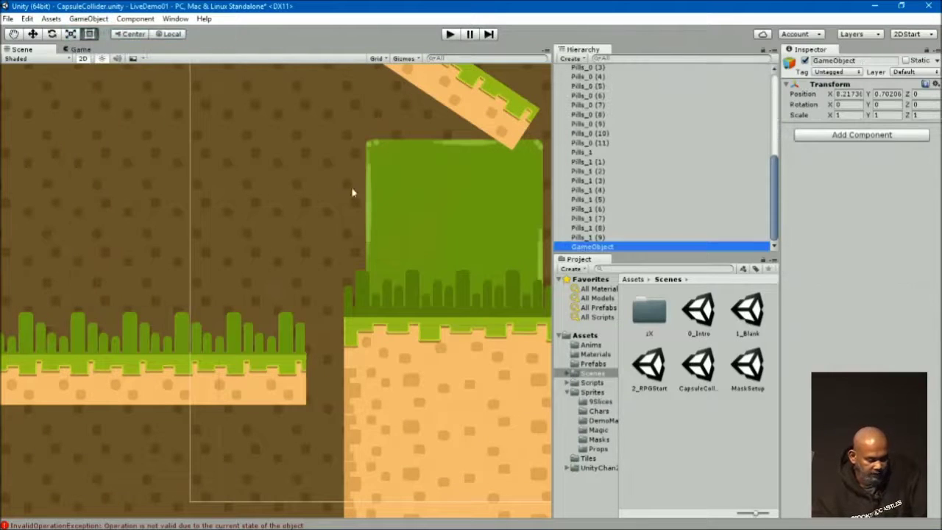
click(33, 35)
click(816, 136)
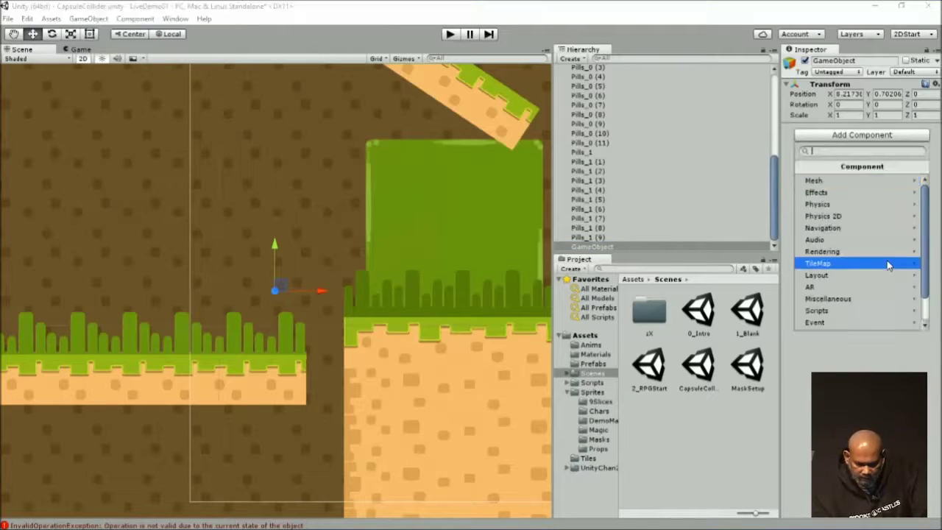
- Add an Edge Collider 2D component from Physics 2D
click(838, 212)
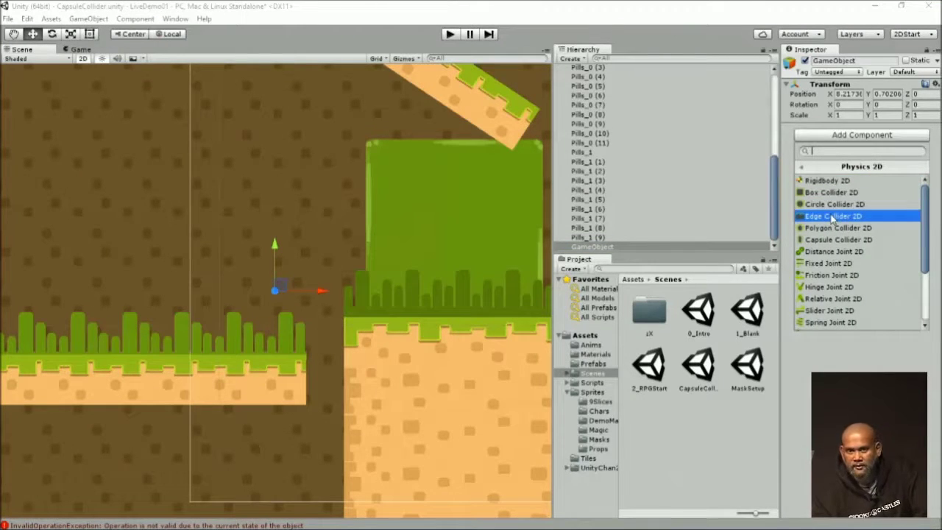
click(832, 216)
scroll(379, 298, up, 2)
scroll(295, 210, up, 2)
scroll(294, 221, up, 3)
- Edit the collider's points into a bent line with a dip in the middle
click(869, 140)
middle_drag(174, 307, 293, 365)
drag(254, 319, 34, 197)
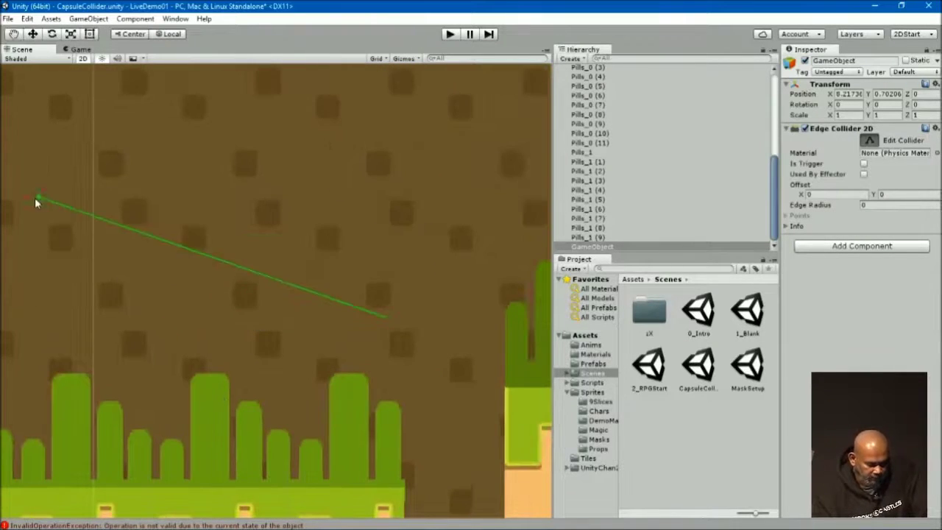
drag(157, 244, 182, 187)
drag(291, 260, 284, 324)
drag(385, 316, 534, 201)
scroll(471, 214, down, 2)
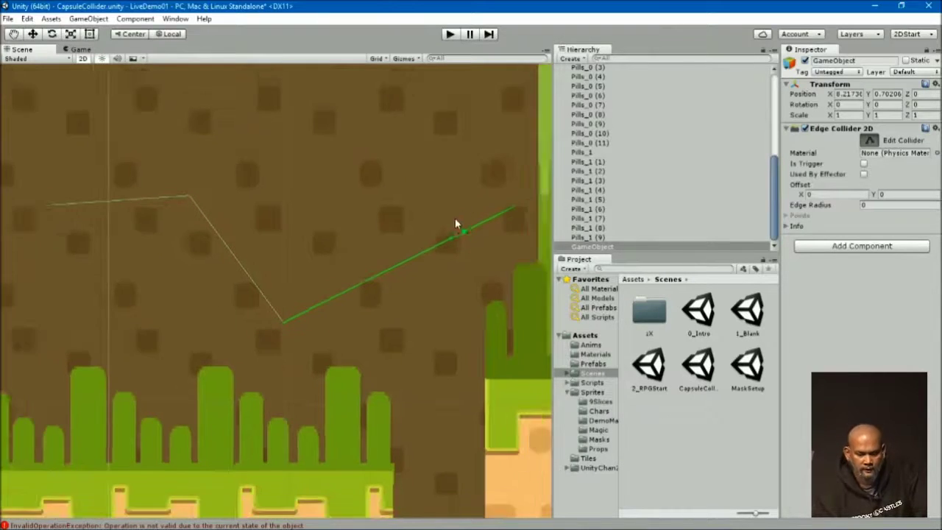
middle_drag(442, 221, 412, 253)
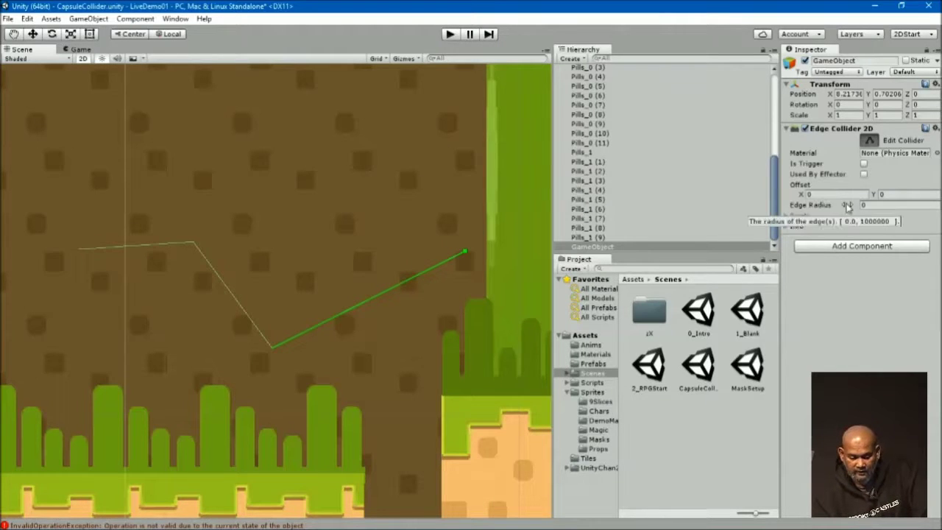
- Set Edge Radius to 0.42 and fine-tune the left end and middle bend point
drag(807, 209, 819, 211)
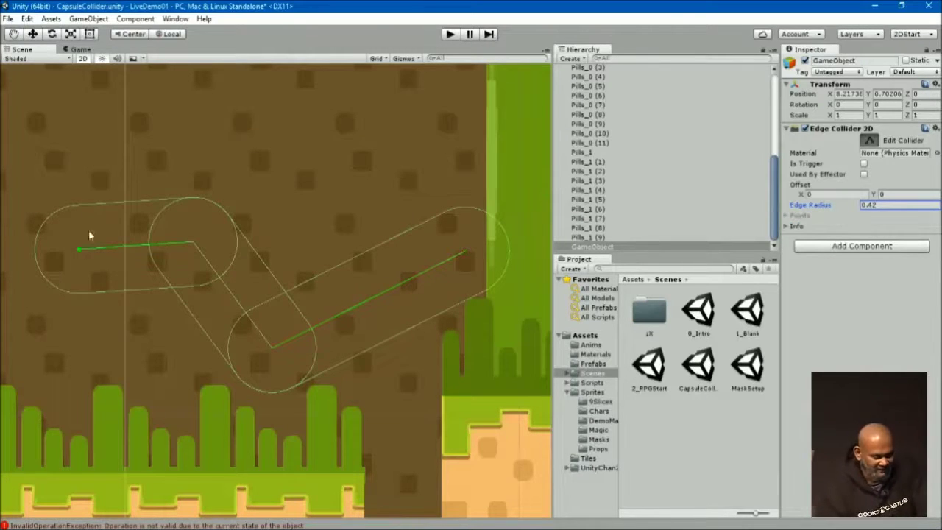
drag(83, 252, 16, 262)
middle_drag(228, 252, 321, 225)
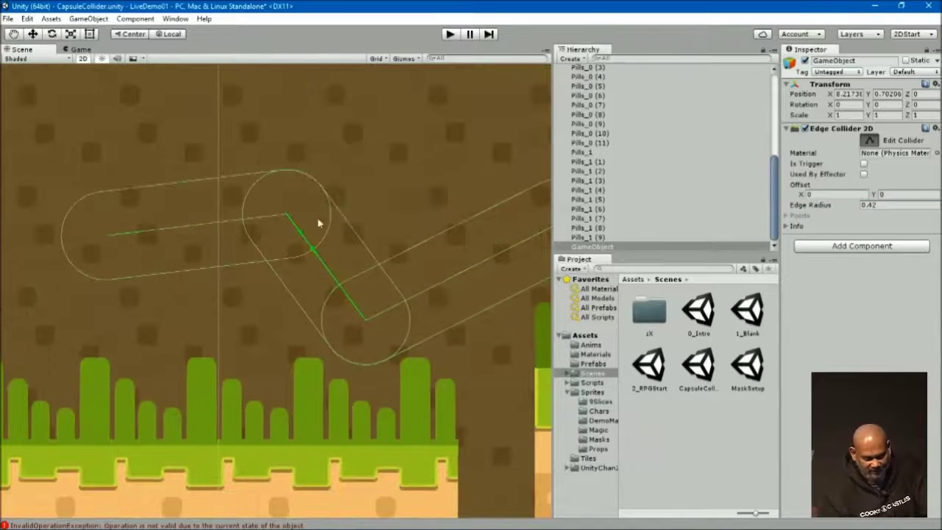
drag(285, 215, 251, 227)
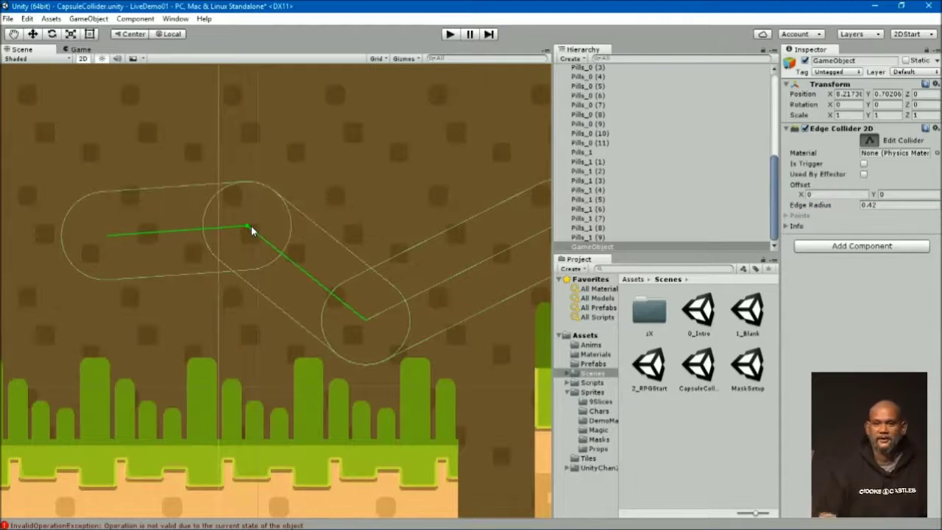